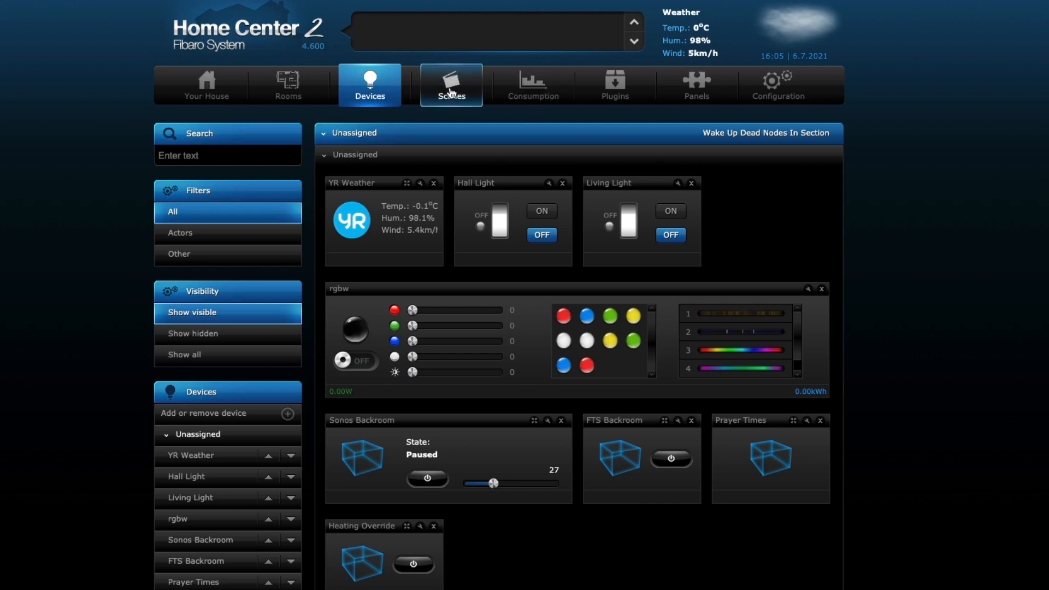
- Start a new scene using graphic blocks and add a Days of Week timer block as its trigger
click(451, 93)
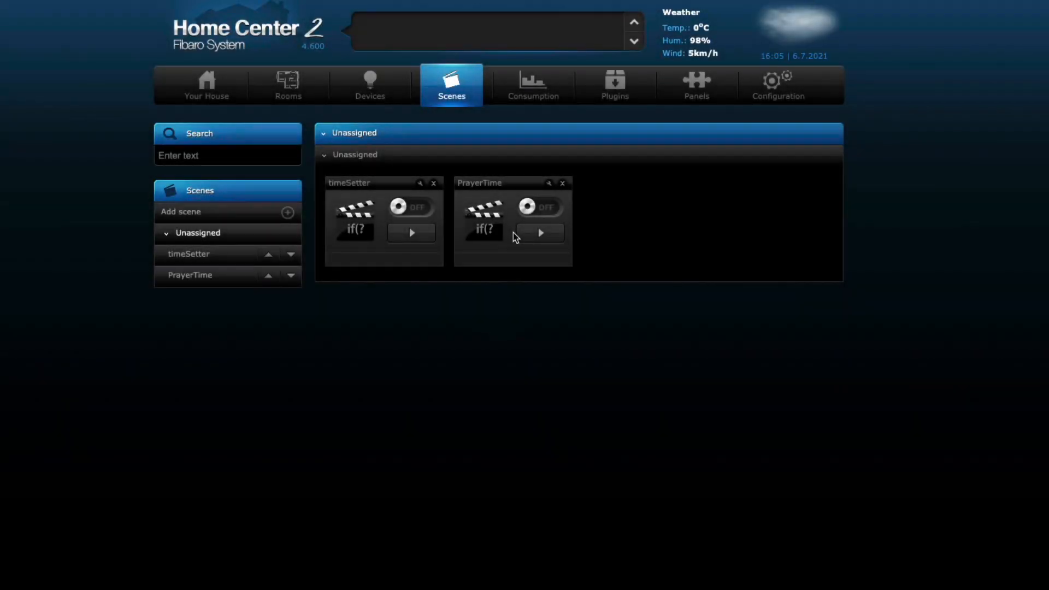
click(200, 217)
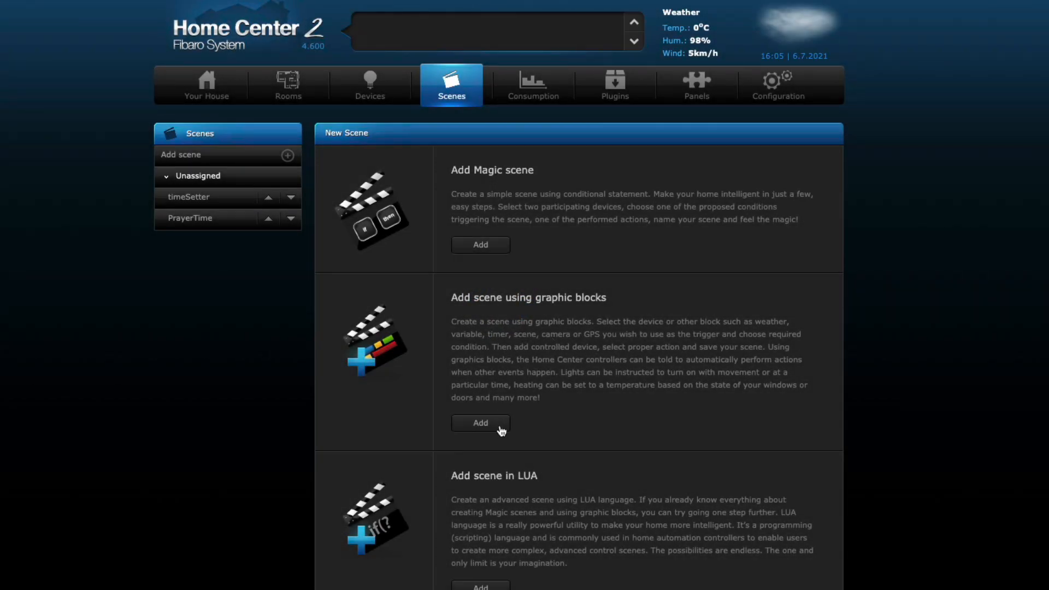
click(483, 424)
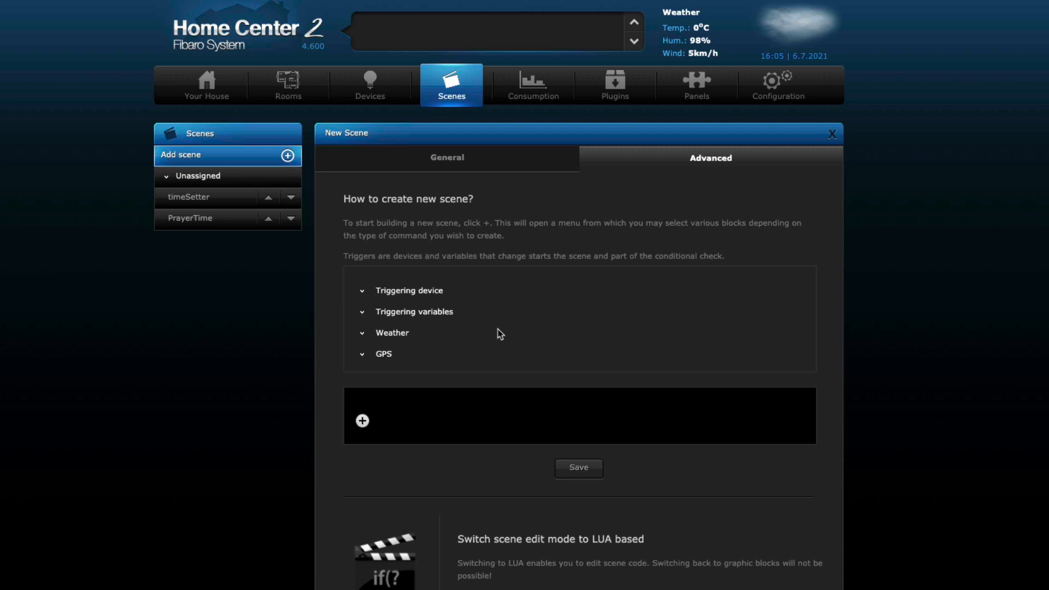
scroll(498, 329, down, 2)
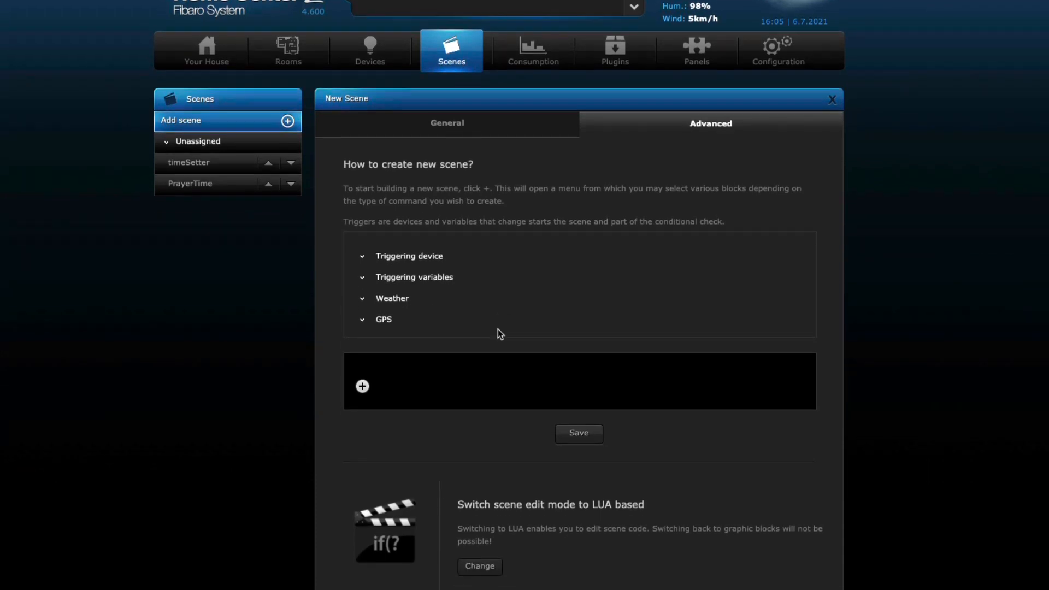
scroll(363, 388, down, 1)
click(364, 377)
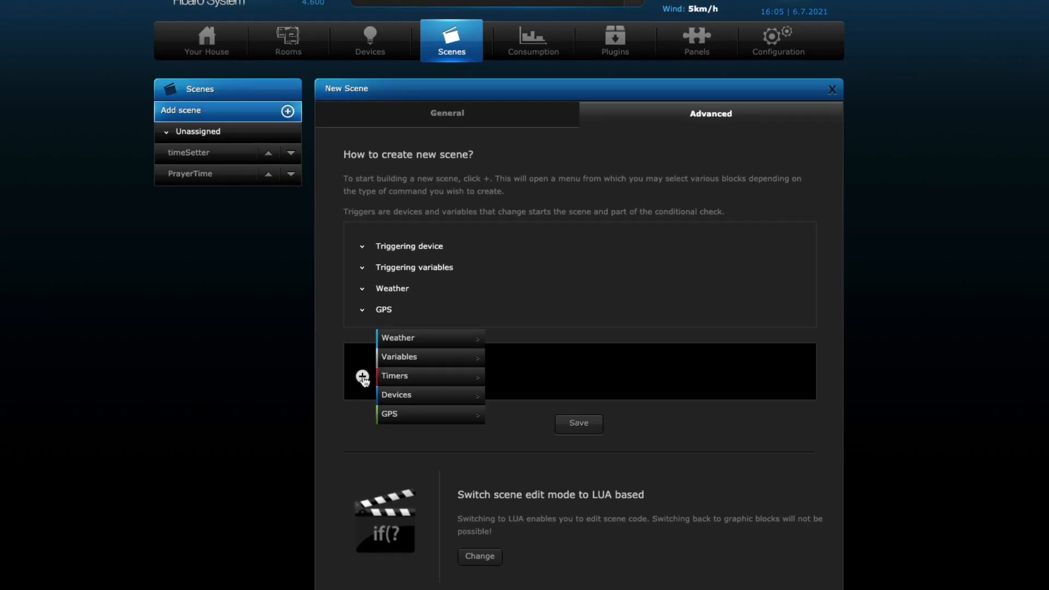
mouse_move(409, 375)
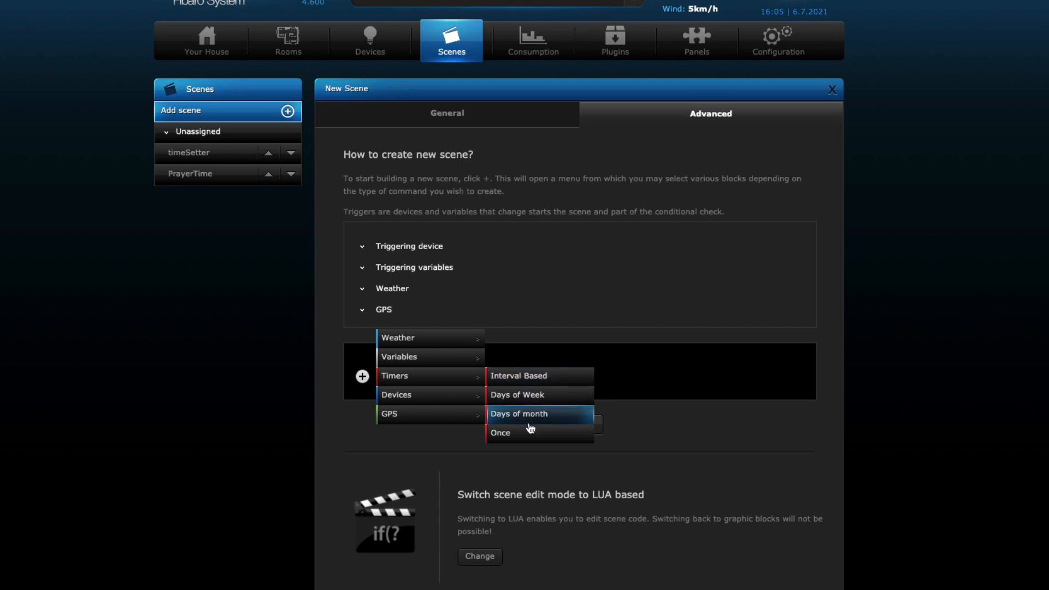
click(528, 396)
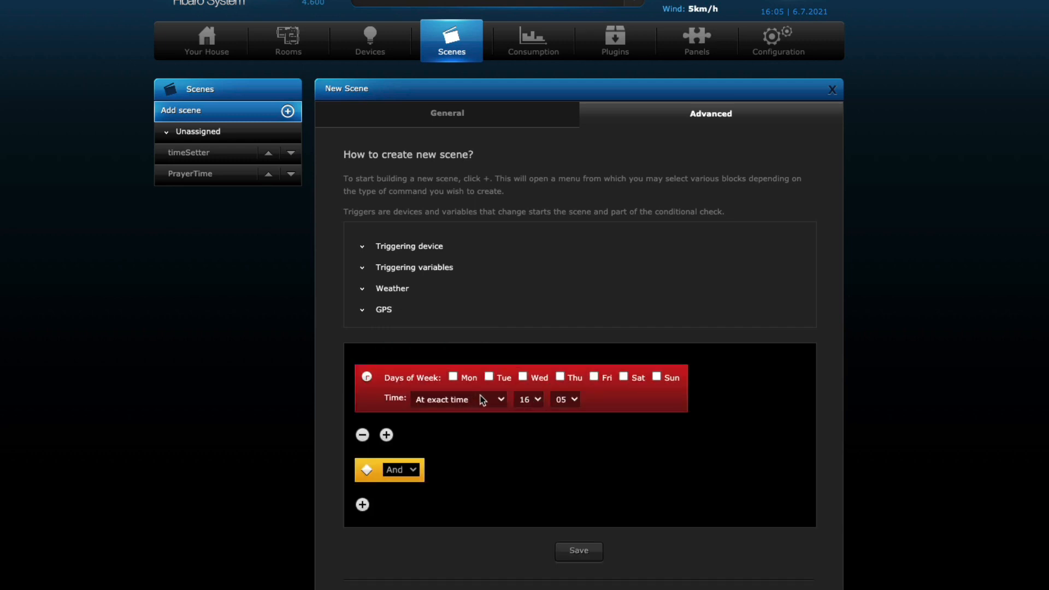
- Try Monday and Tuesday as the timer block's days, clear them again, and discard the unsaved scene
click(454, 377)
click(489, 376)
click(488, 400)
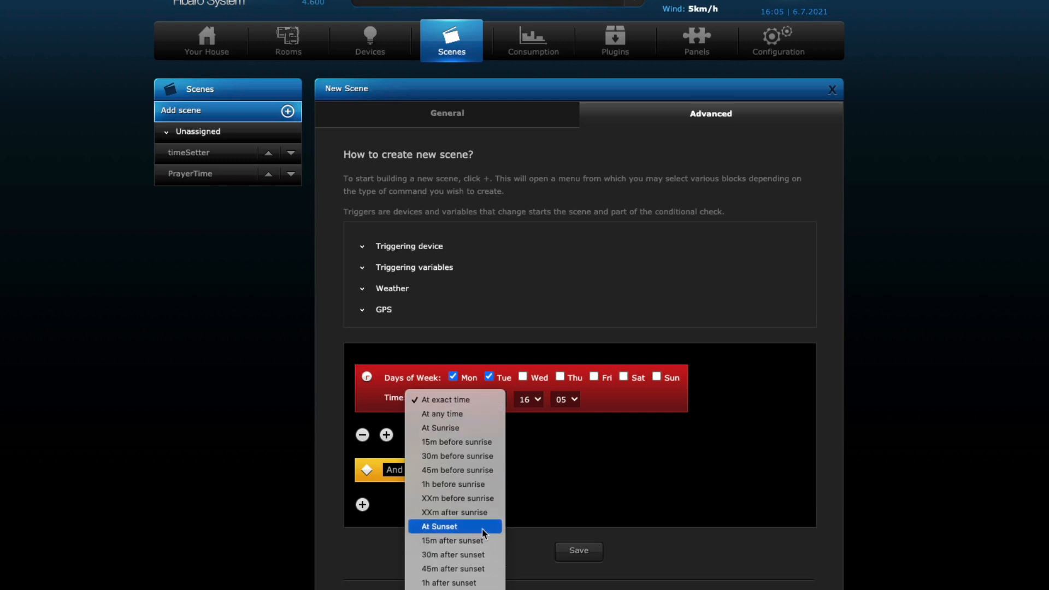
click(538, 454)
click(489, 377)
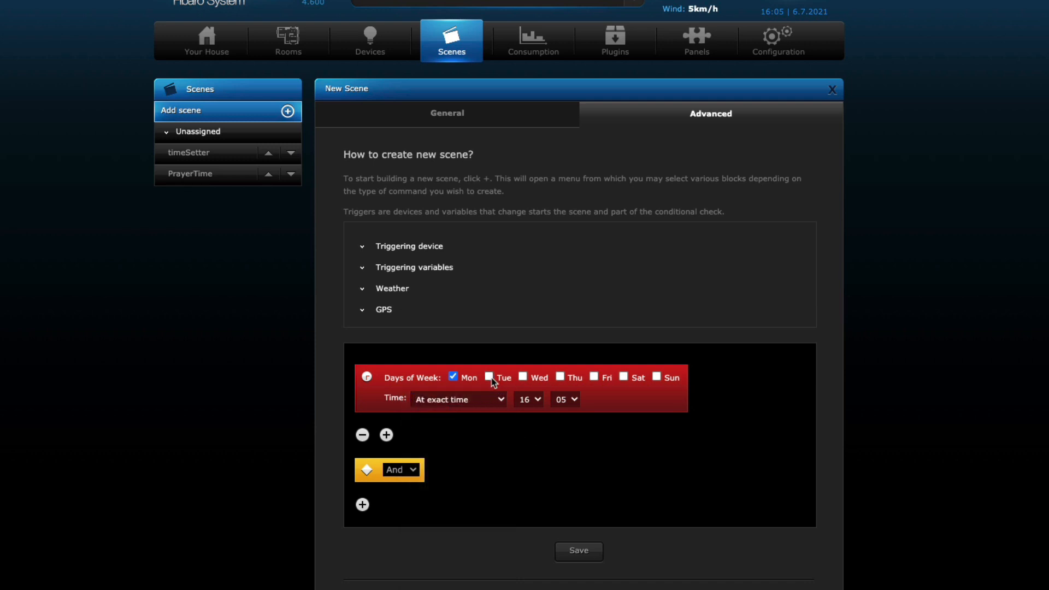
click(453, 377)
key(super+w)
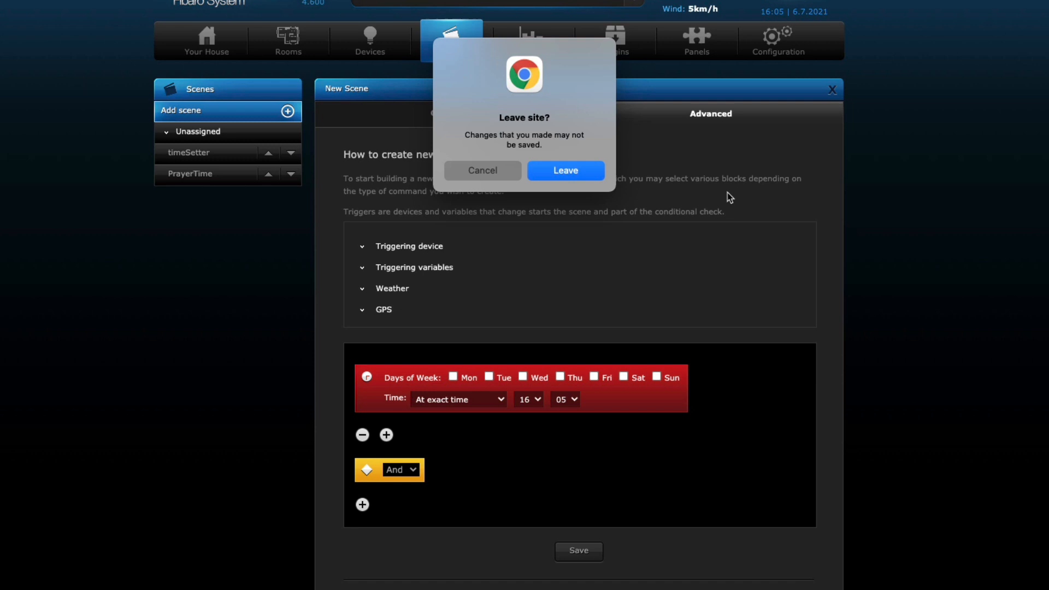
click(547, 169)
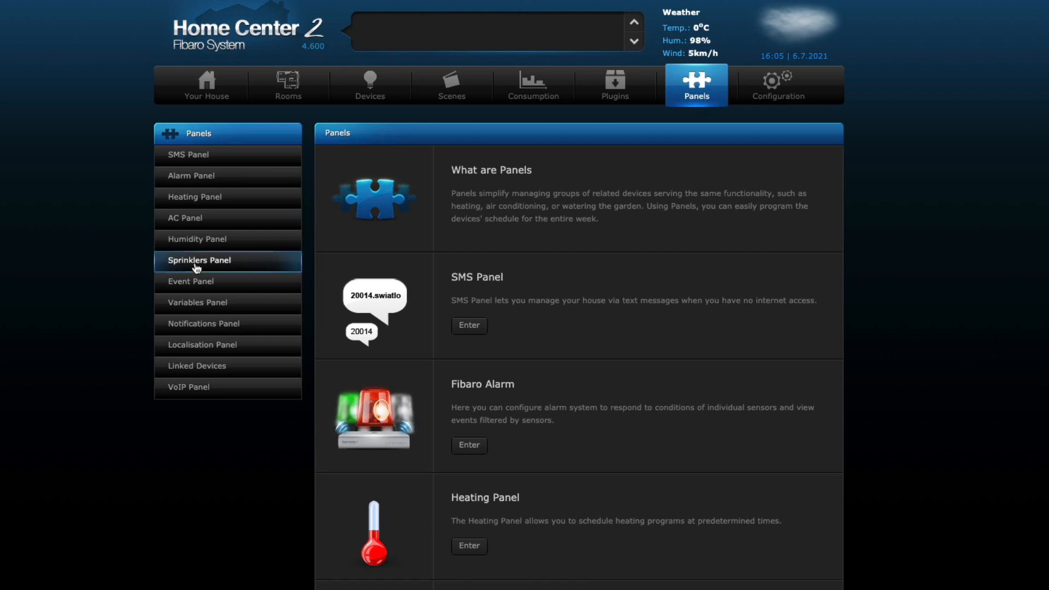
- Open the Variables Panel and review the existing global variables and their values
click(214, 308)
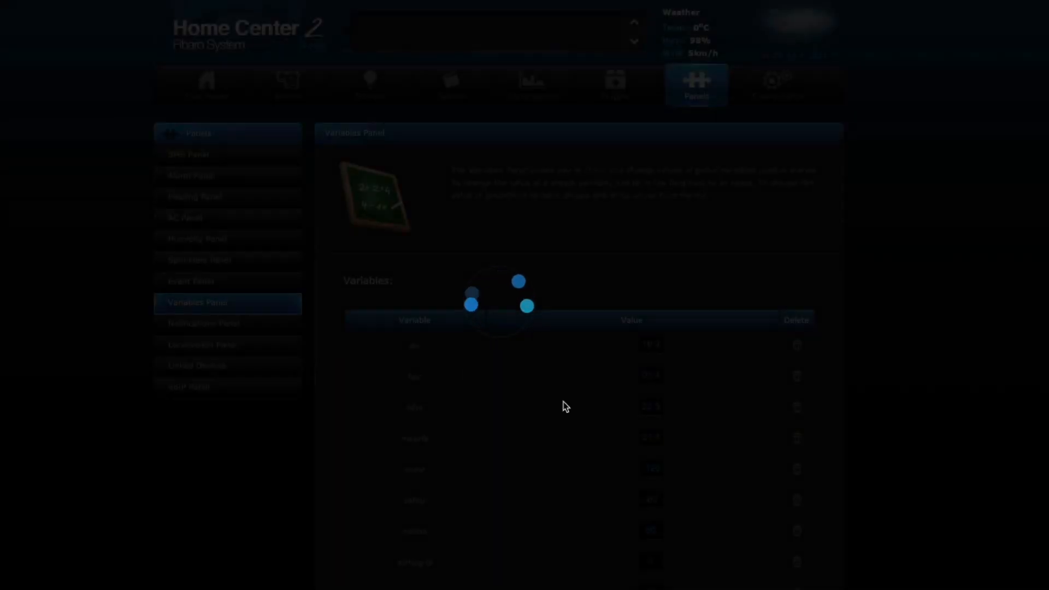
scroll(614, 412, down, 1)
scroll(614, 412, down, 5)
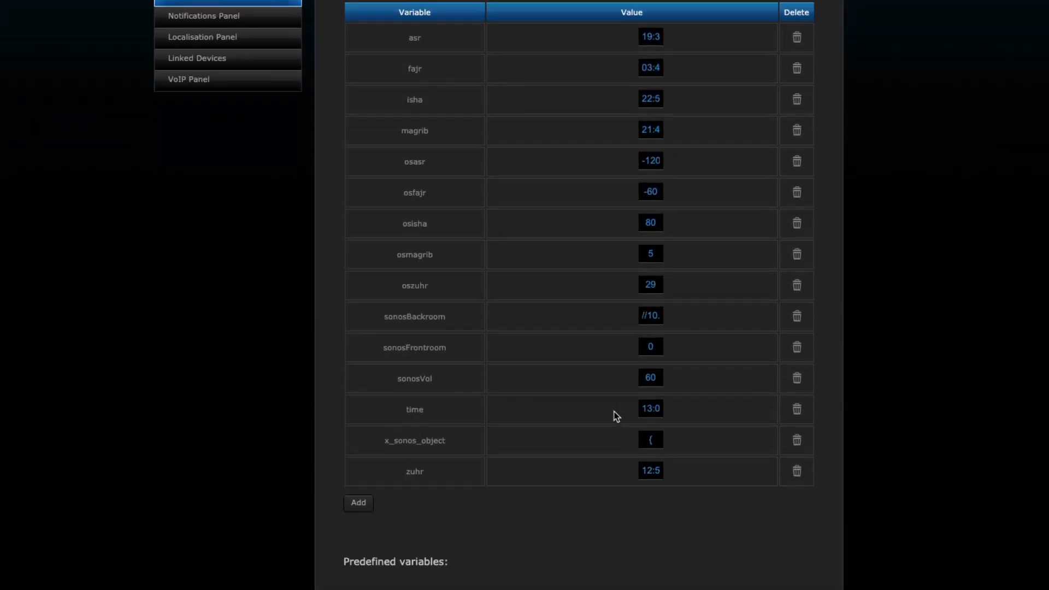
scroll(511, 364, up, 3)
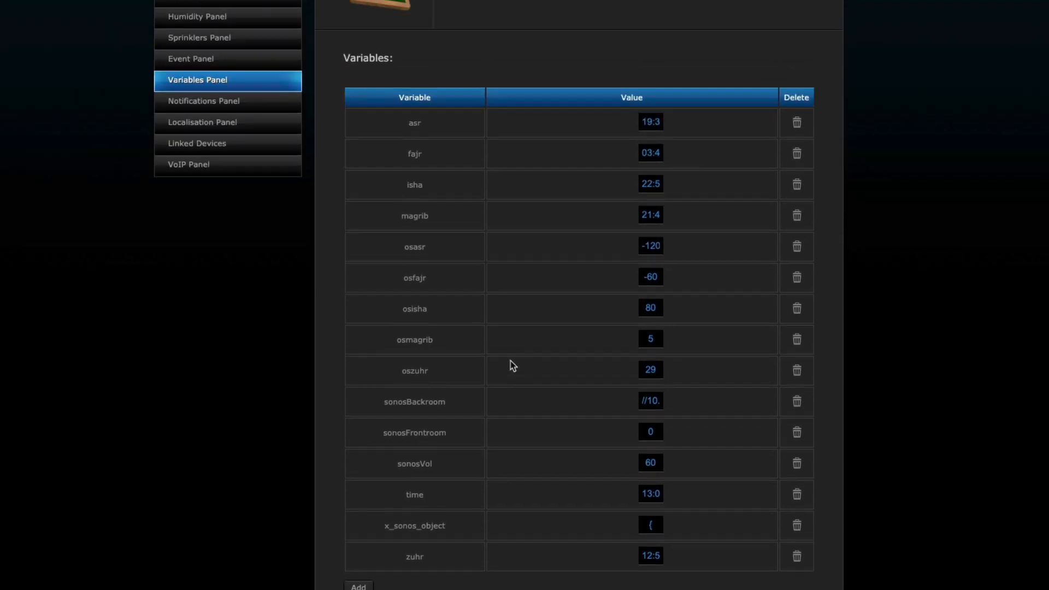
scroll(454, 288, down, 1)
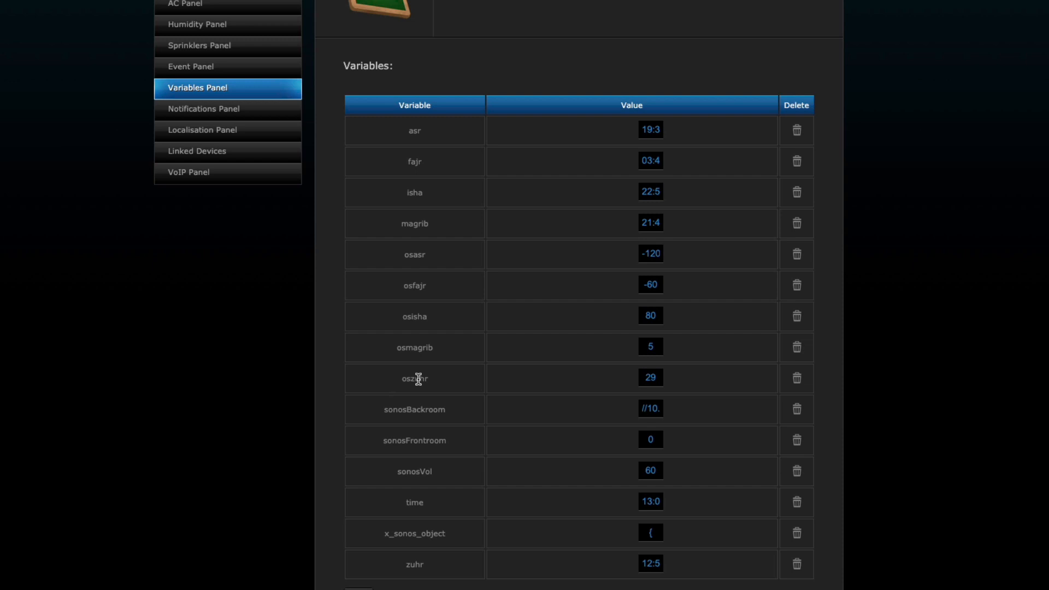
scroll(418, 379, down, 1)
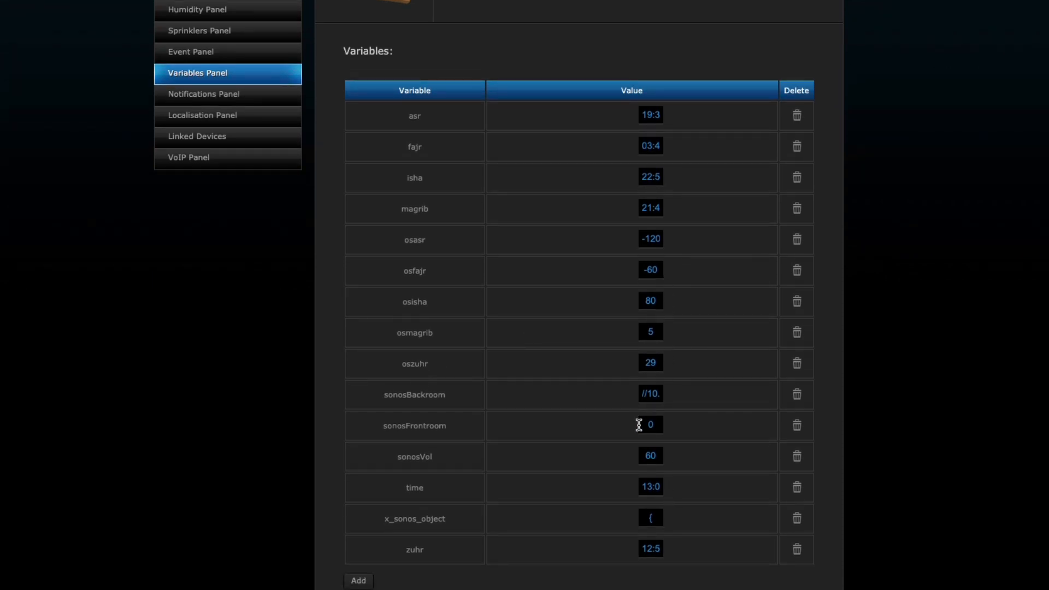
- Start adding a predefined variable and name it dayOrNight
scroll(637, 424, down, 5)
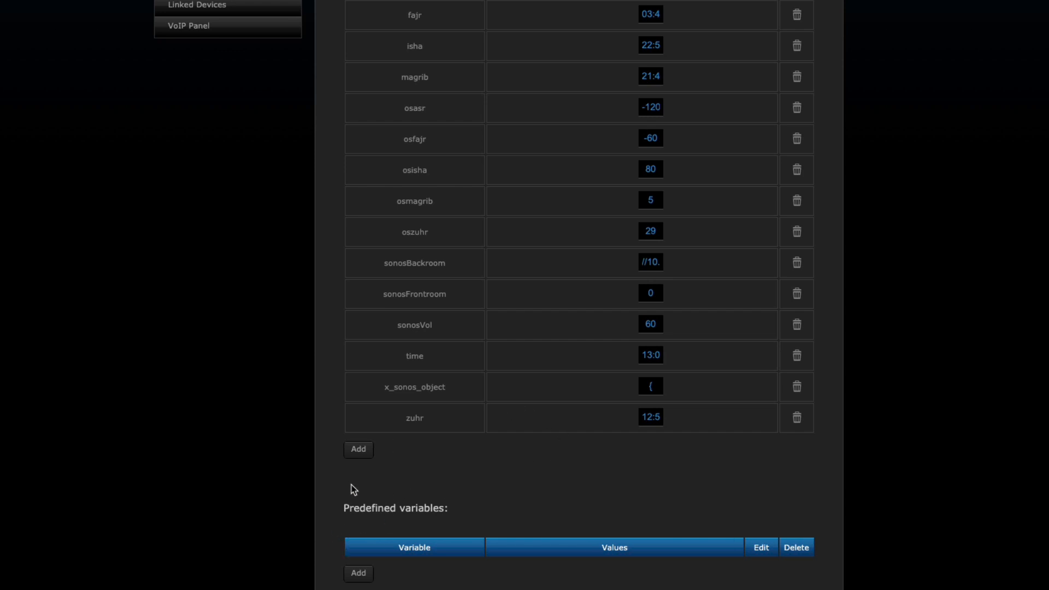
click(363, 575)
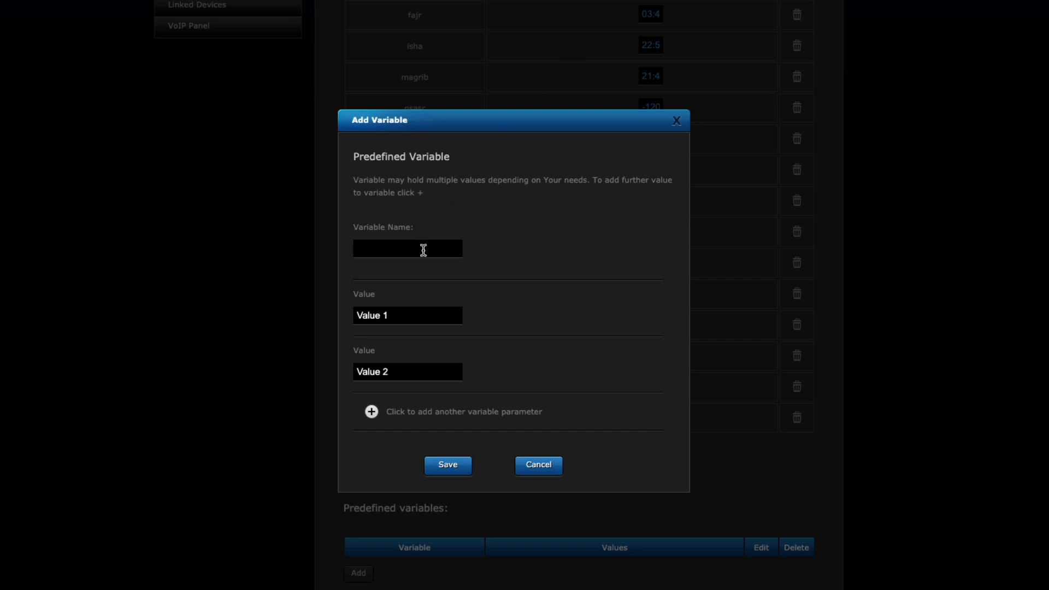
click(424, 250)
text(day)
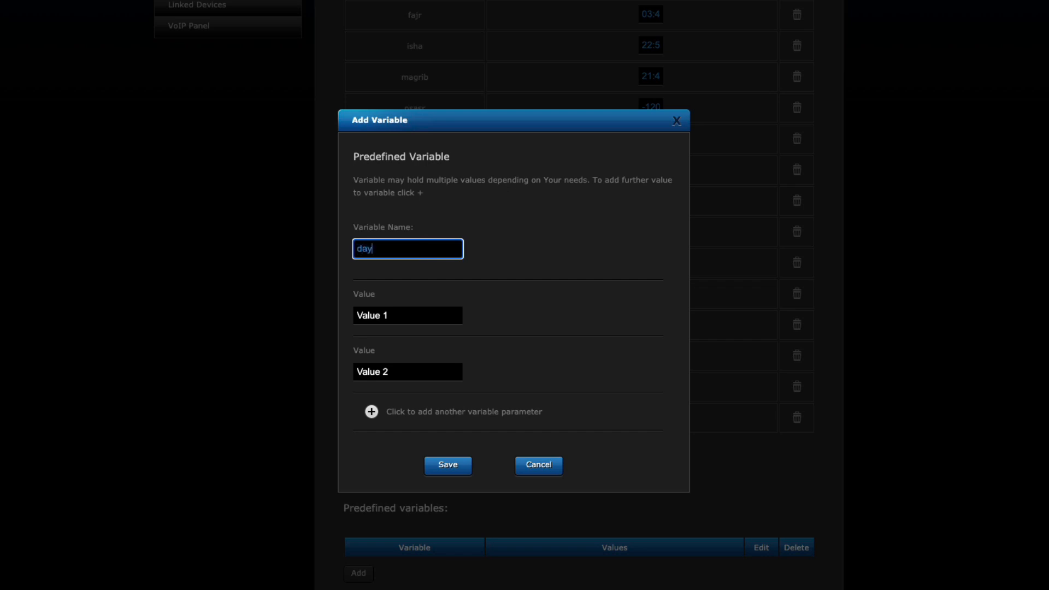
text(OrNight)
- Set the predefined variable's two values to day and night, and save it
click(398, 318)
key(BackSpace)
key(BackSpace)
key(BackSpace)
key(BackSpace)
key(BackSpace)
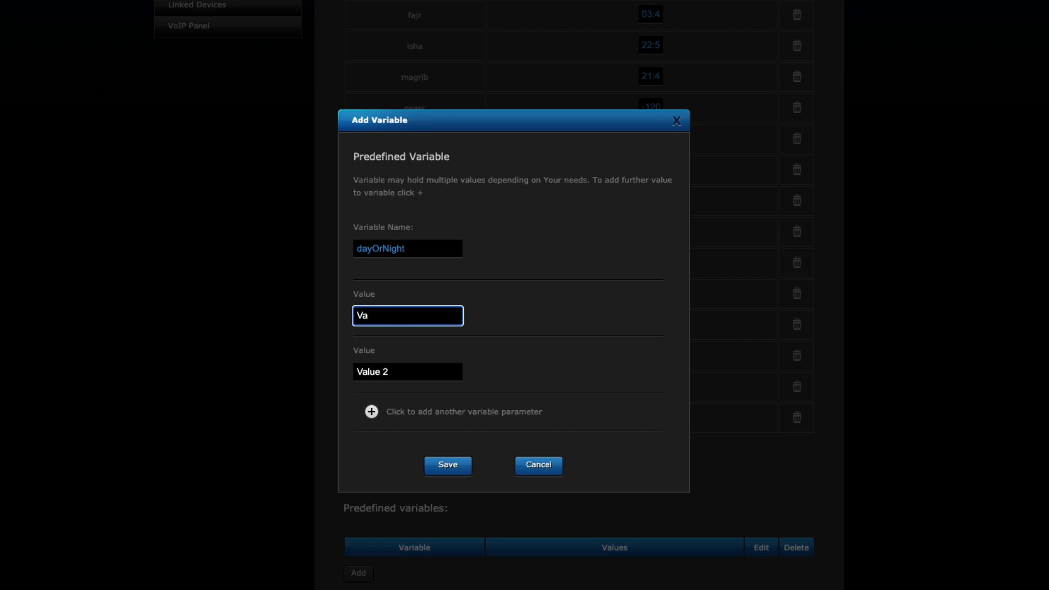
key(BackSpace)
key(BackSpace)
text(day)
key(Tab)
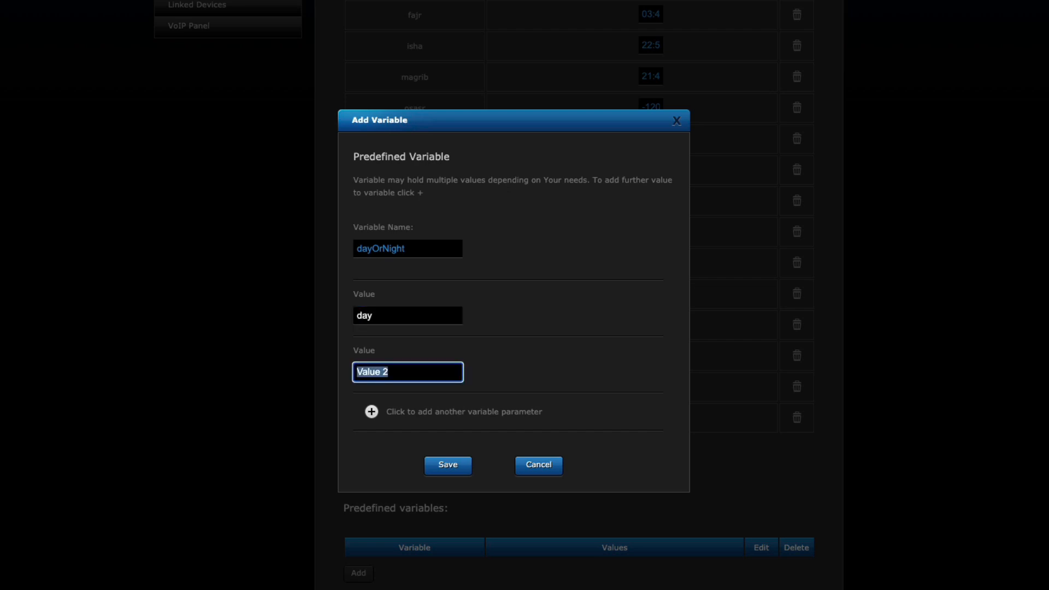
text(night)
click(399, 317)
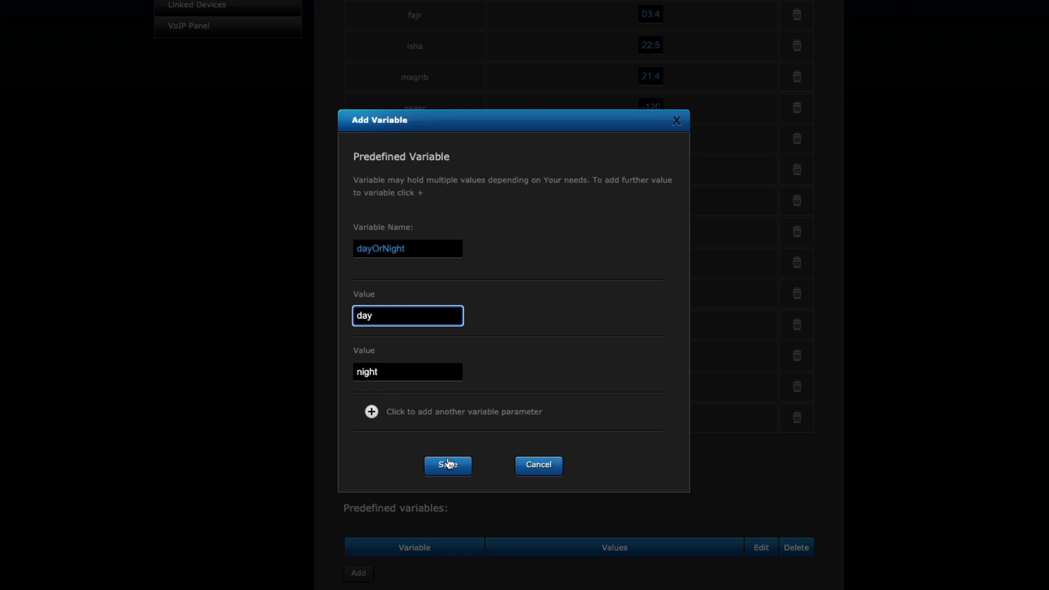
click(449, 465)
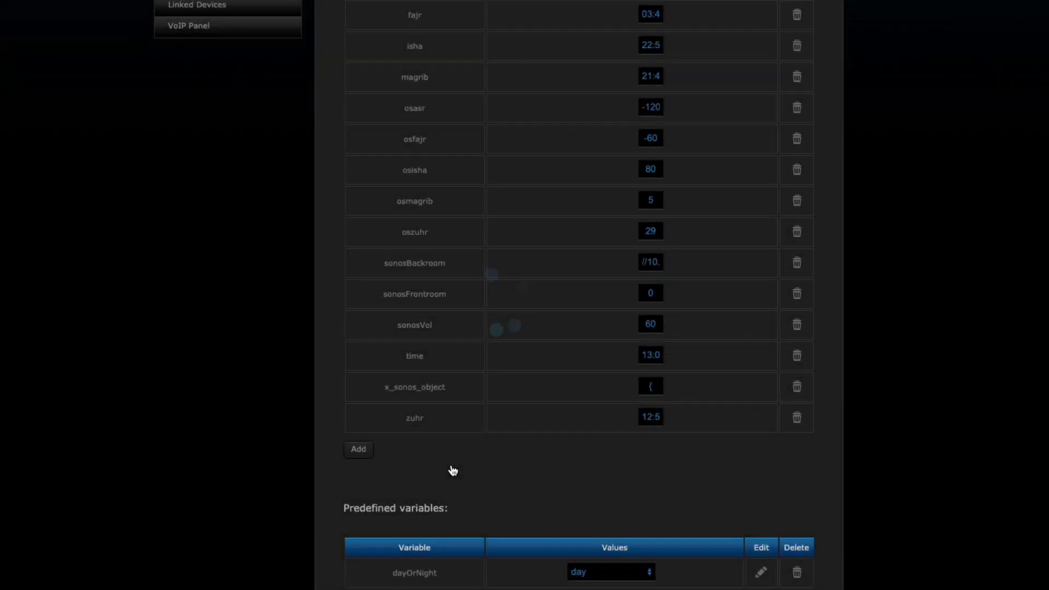
- Switch the dayOrNight variable to night and back to day
scroll(453, 471, down, 1)
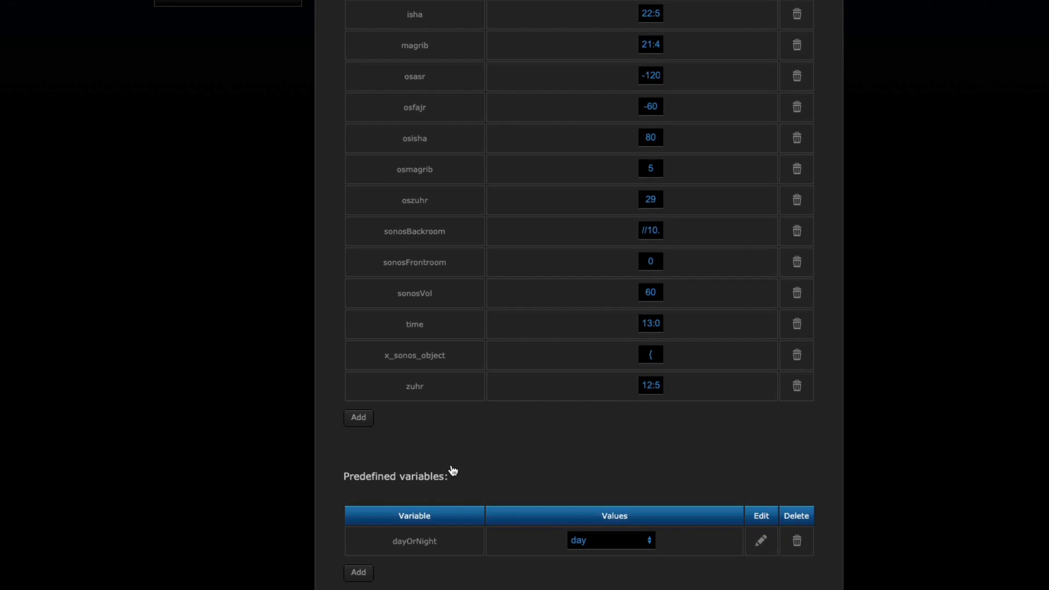
click(646, 543)
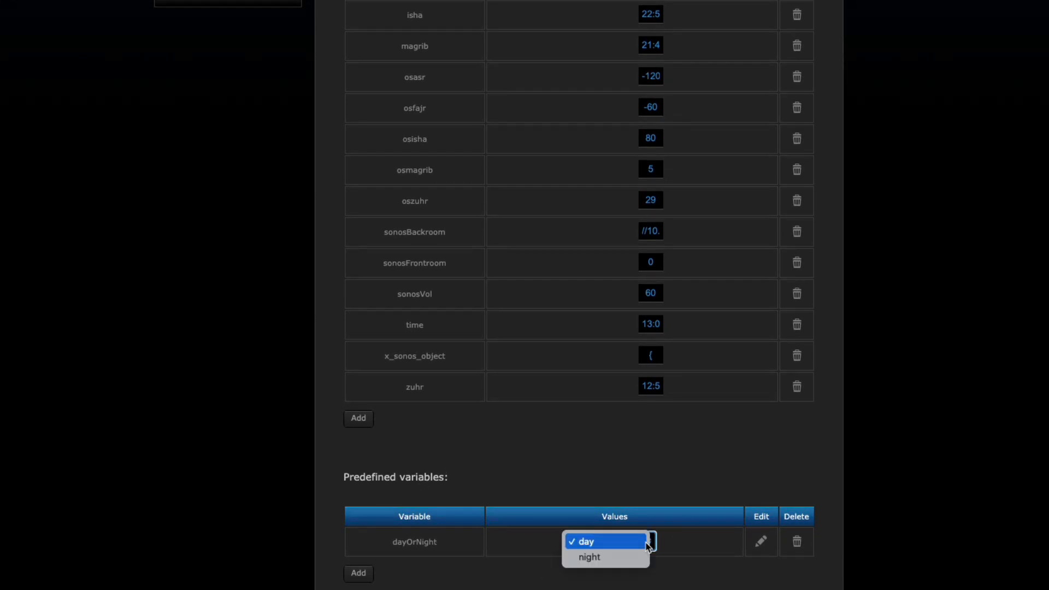
click(616, 558)
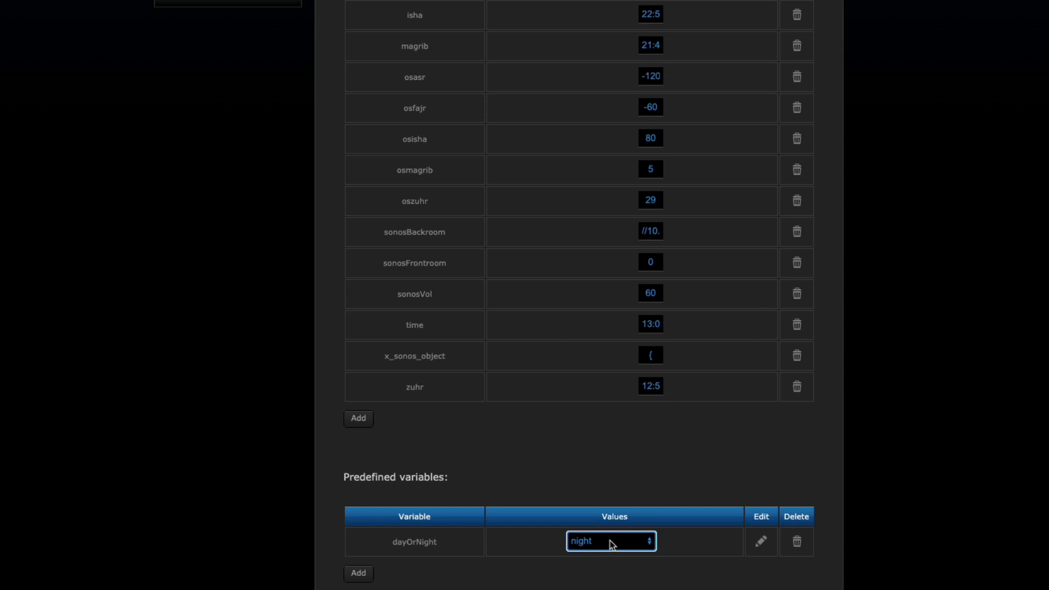
click(612, 545)
click(593, 528)
scroll(522, 560, up, 3)
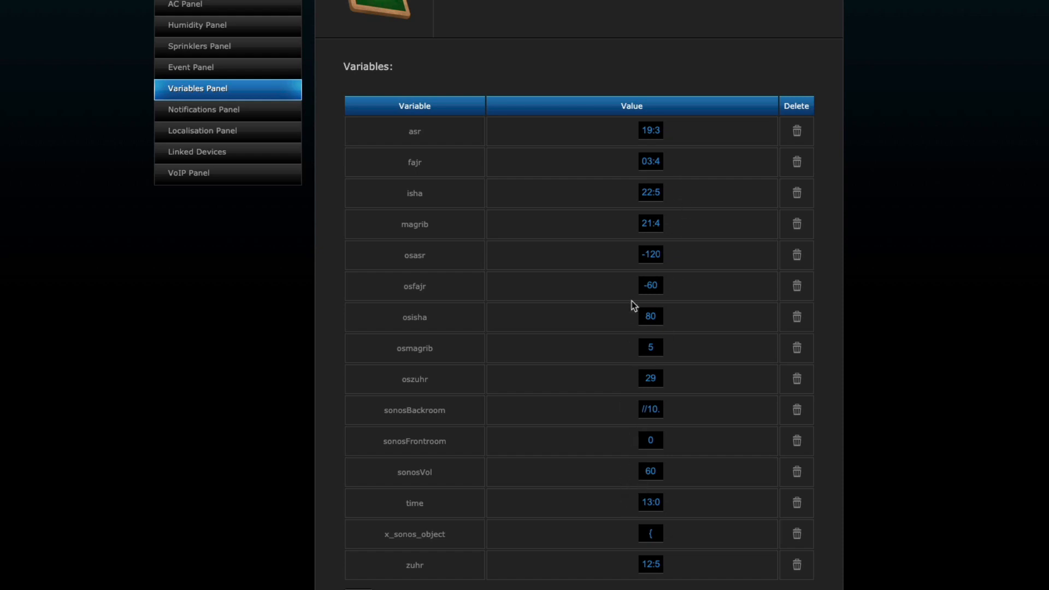
scroll(631, 301, down, 3)
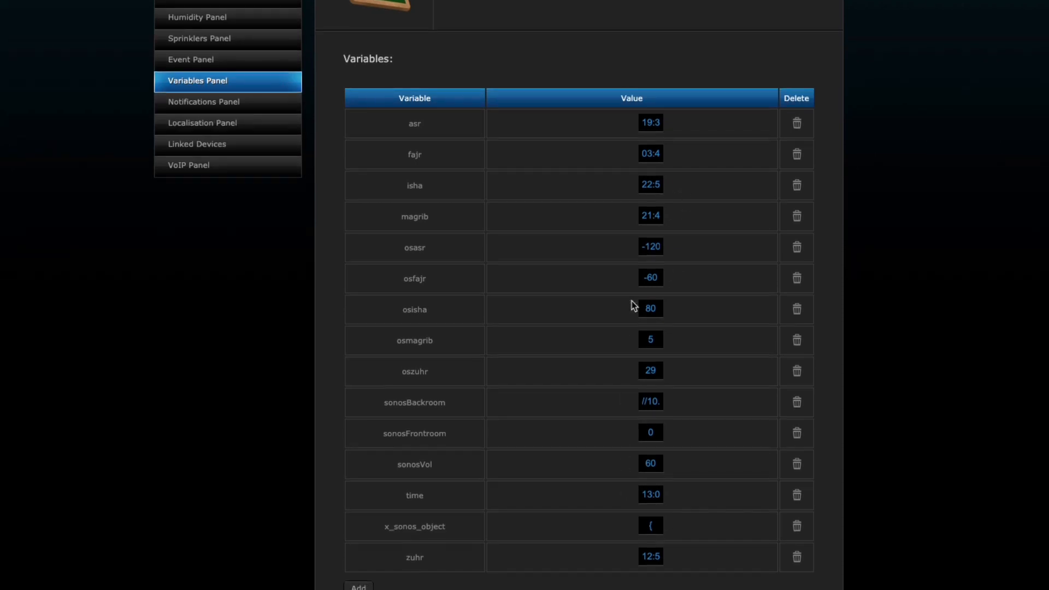
scroll(633, 305, down, 1)
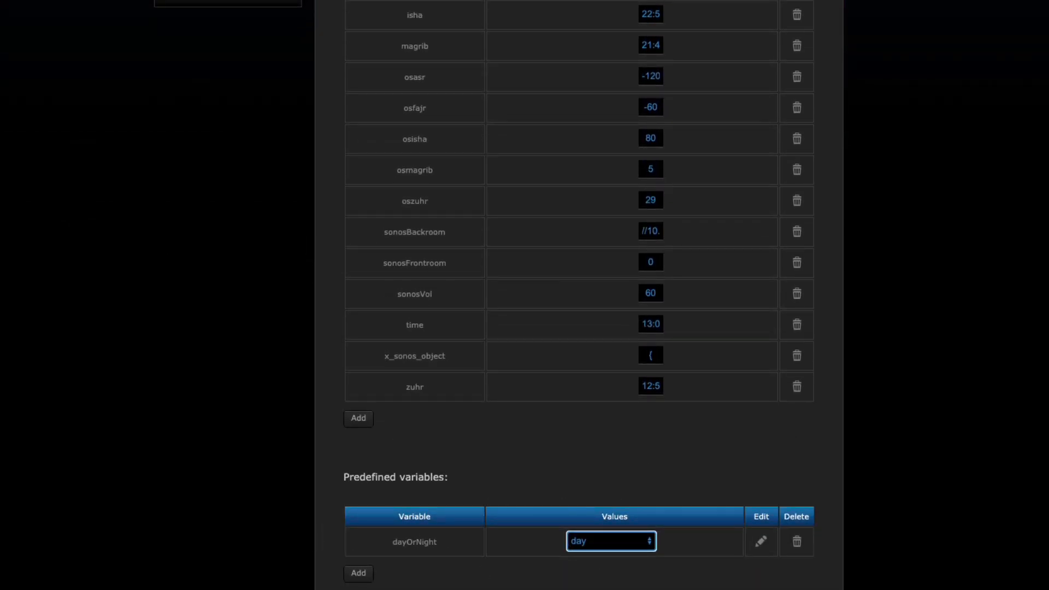
click(968, 261)
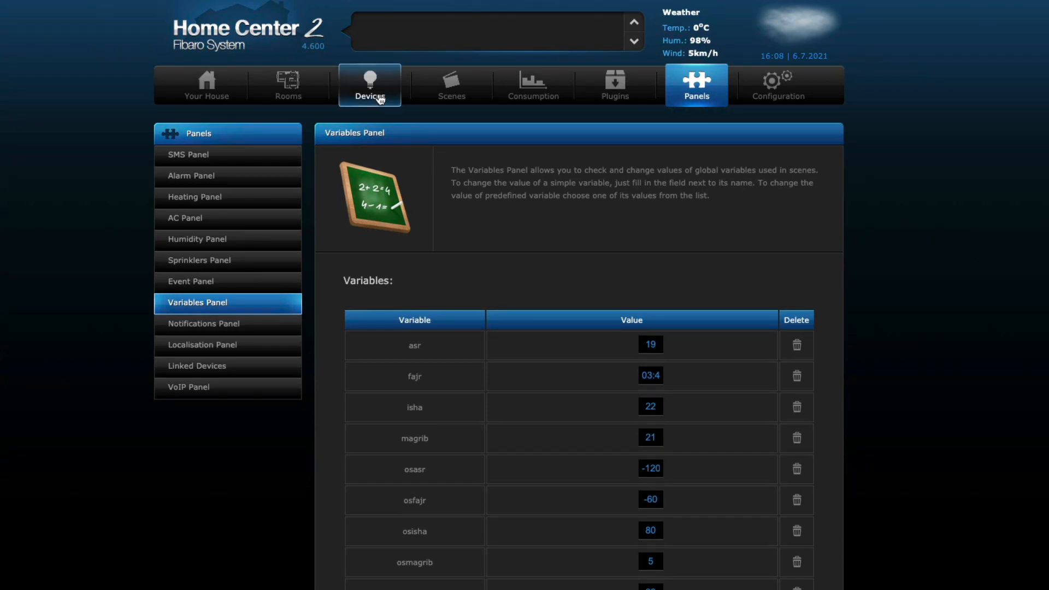
- Add a new scene using graphic blocks from the Scenes section
click(431, 99)
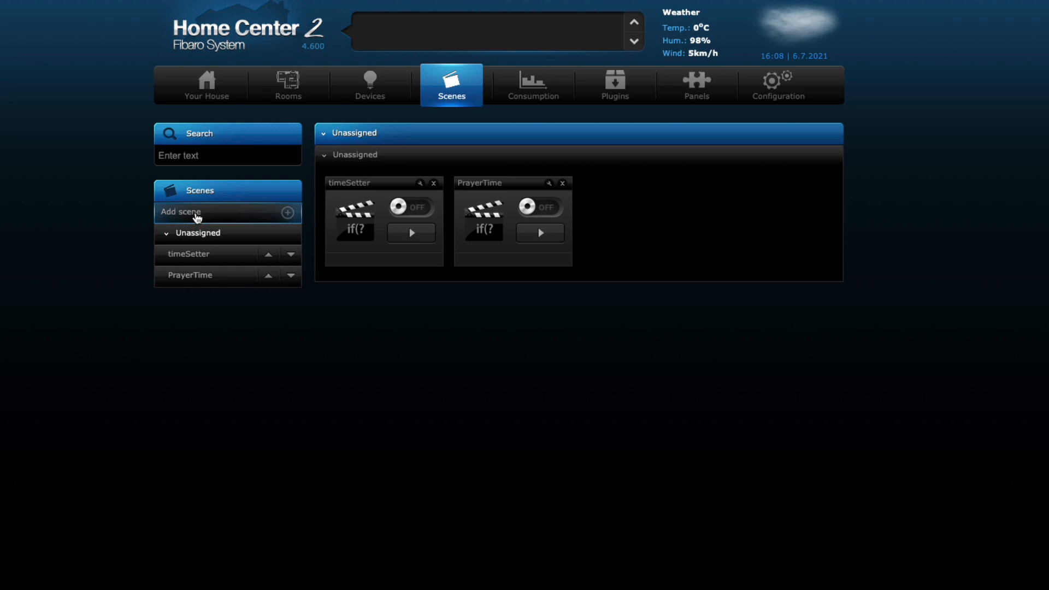
click(197, 218)
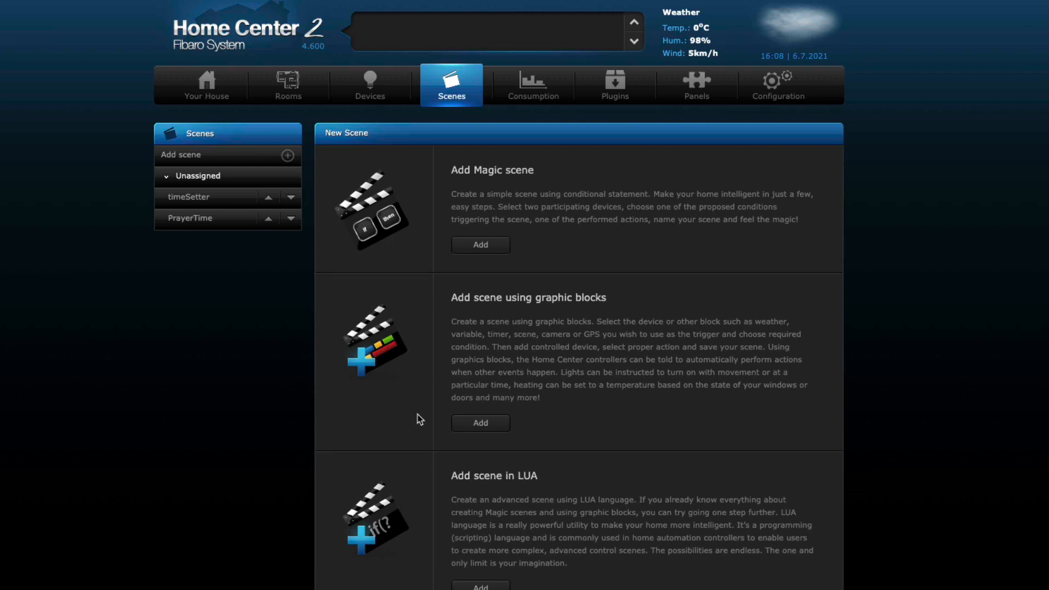
scroll(420, 420, down, 1)
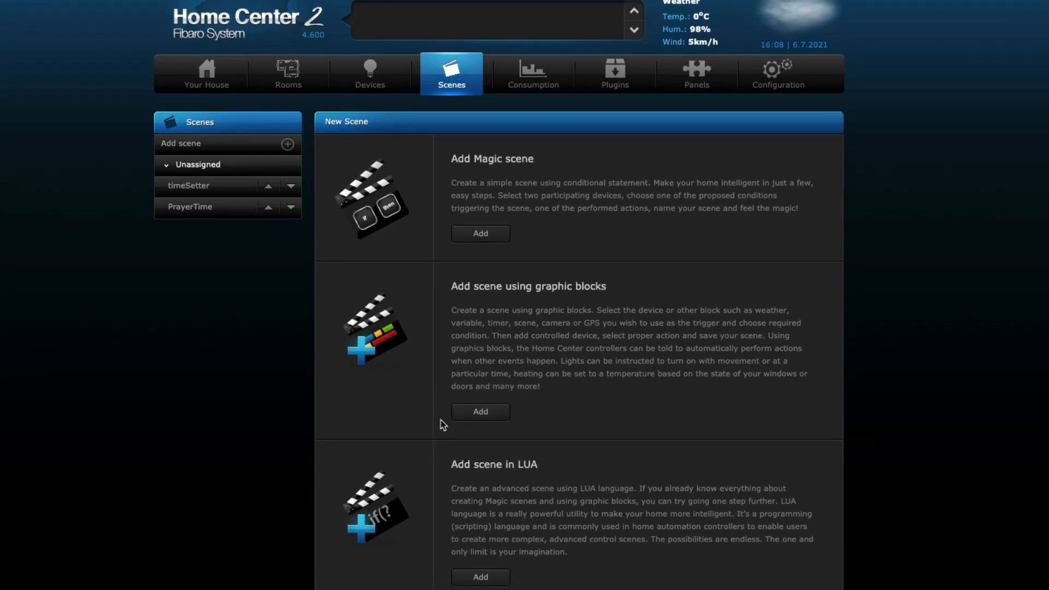
click(481, 412)
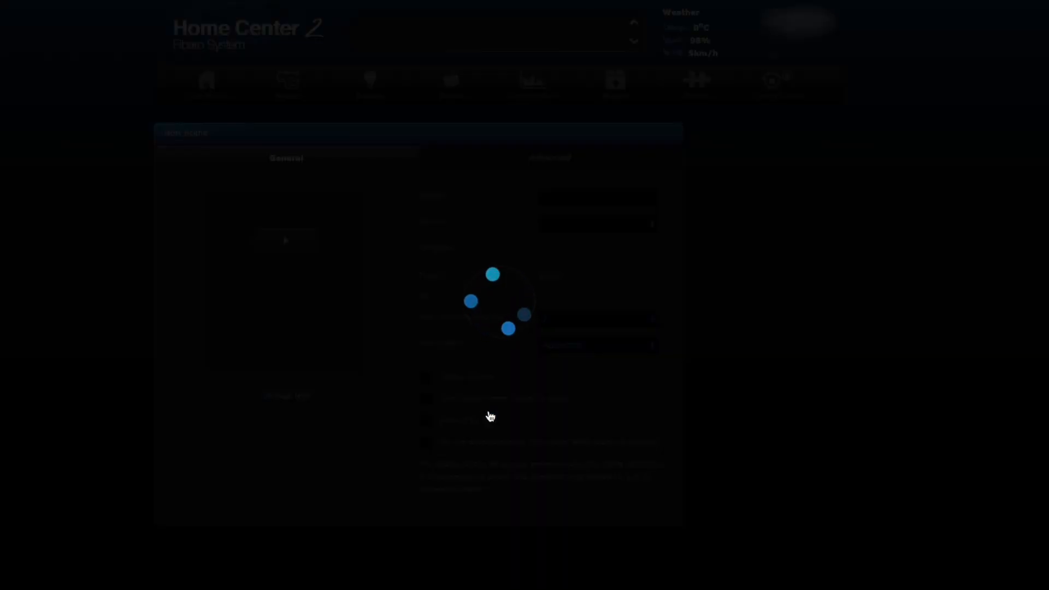
scroll(490, 417, down, 2)
scroll(490, 416, down, 2)
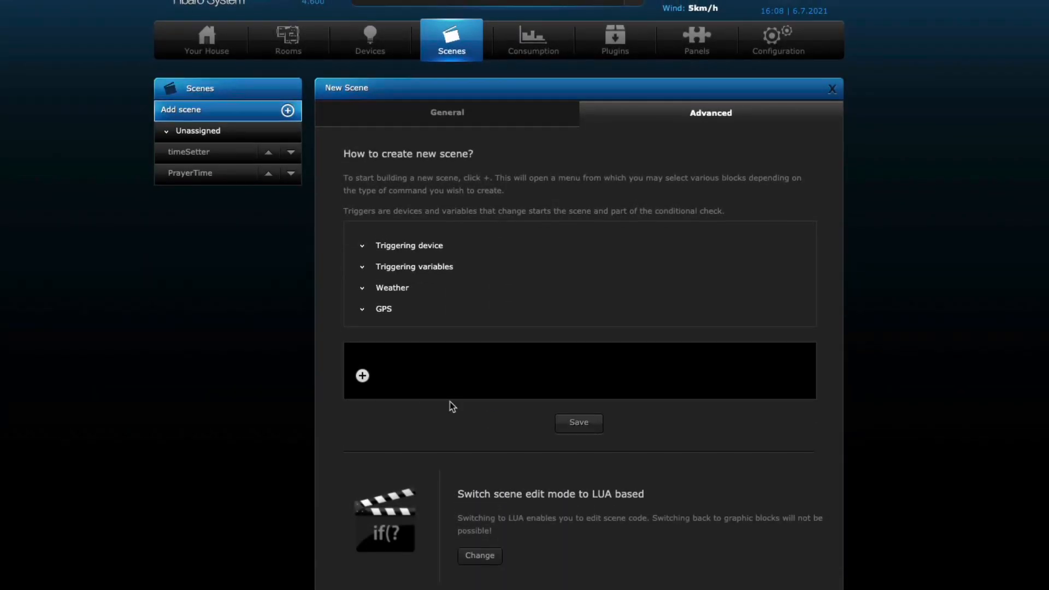
- Add a Days of Week timer block with all seven days selected and its time set to At Sunrise
click(362, 377)
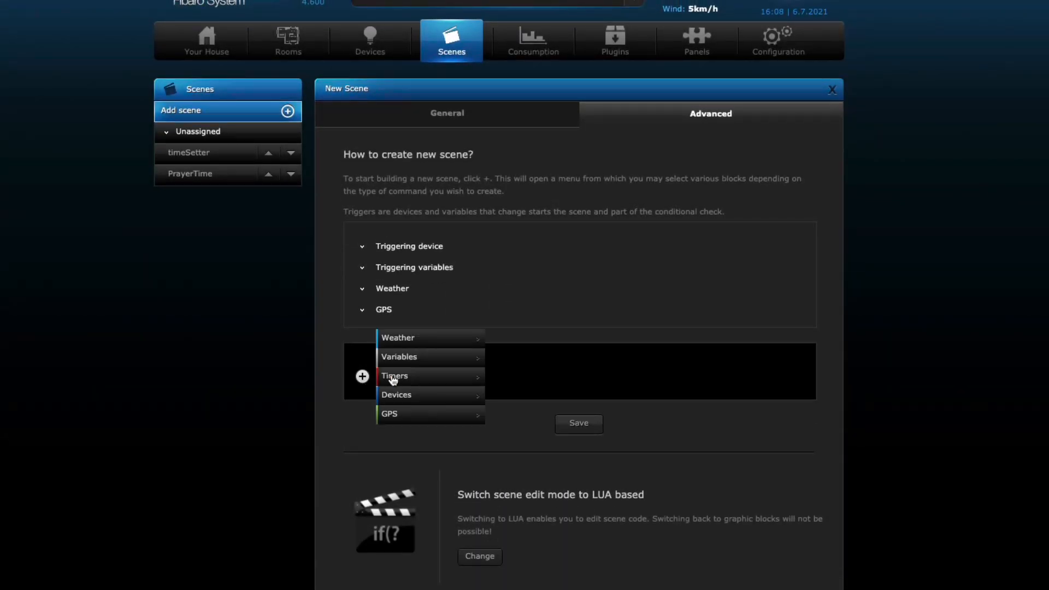
mouse_move(407, 380)
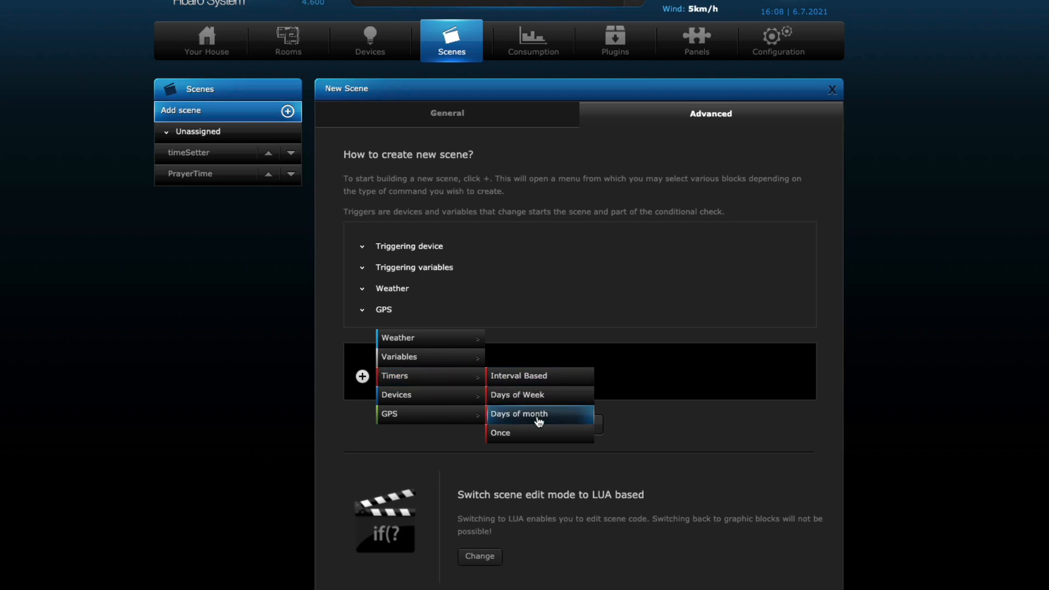
click(540, 396)
click(453, 377)
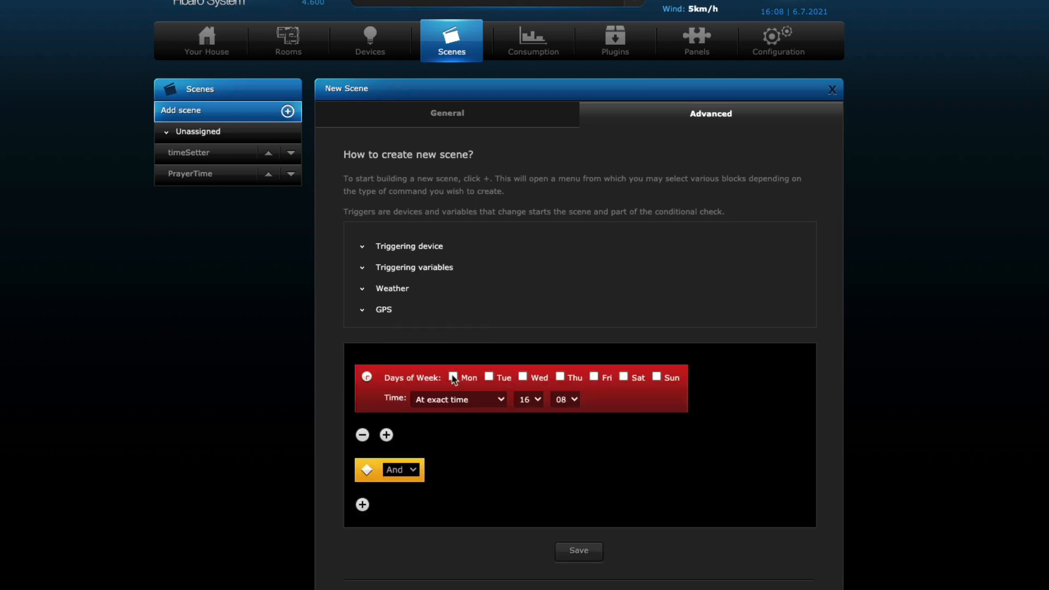
click(490, 377)
click(523, 378)
click(594, 376)
click(624, 377)
click(658, 377)
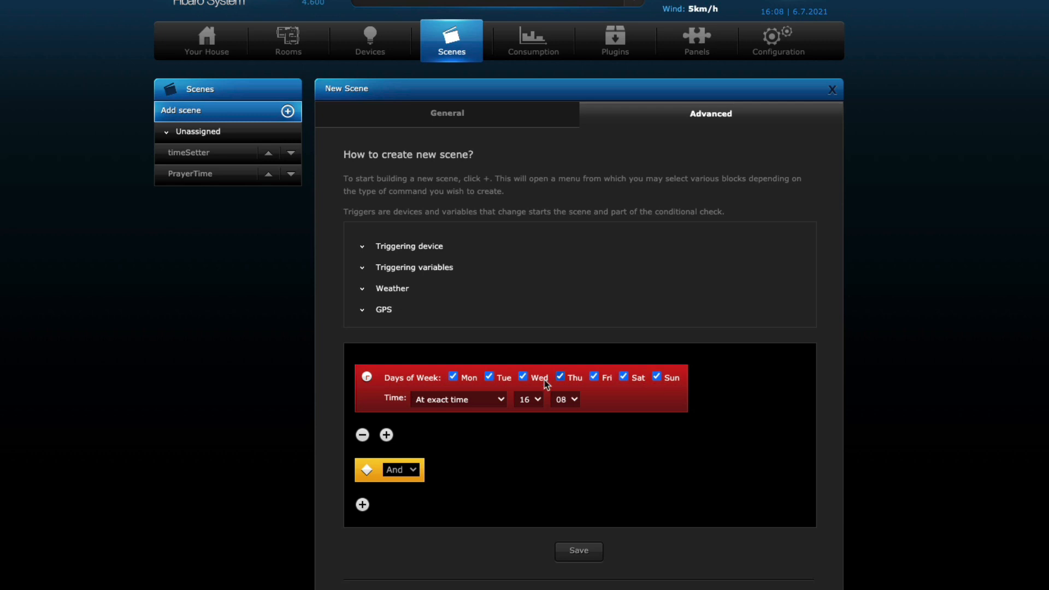
click(492, 401)
click(470, 429)
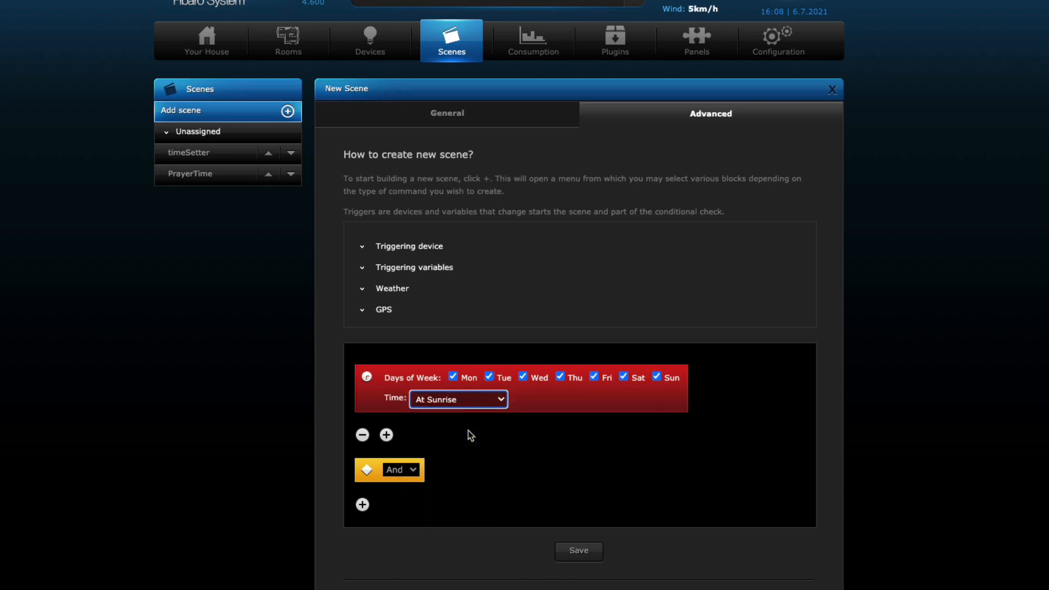
- Change the operator under the sunrise timer to Then and add an action setting the dayOrNight variable to day
click(387, 435)
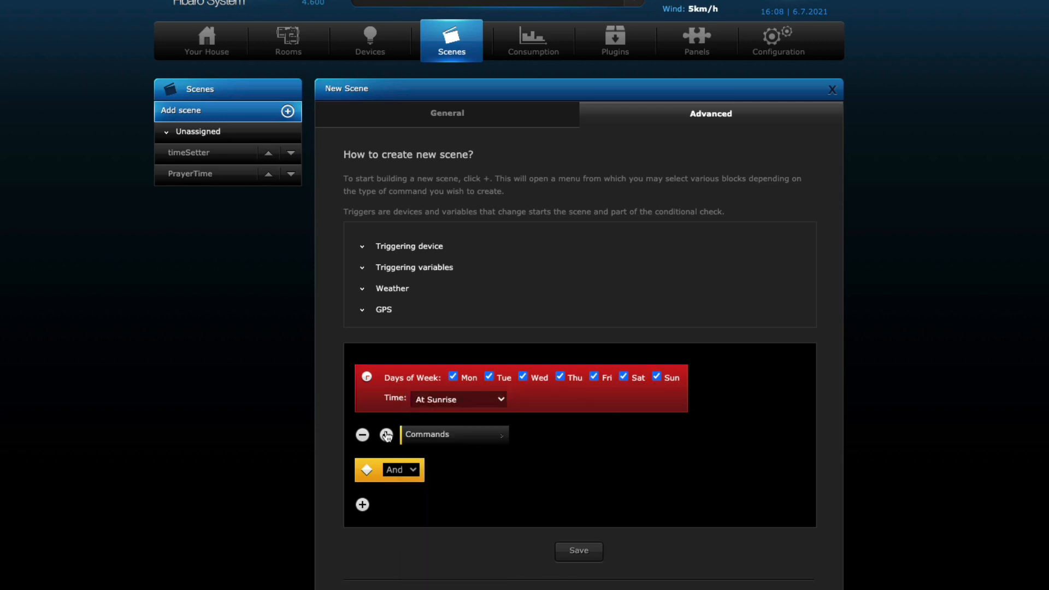
click(409, 473)
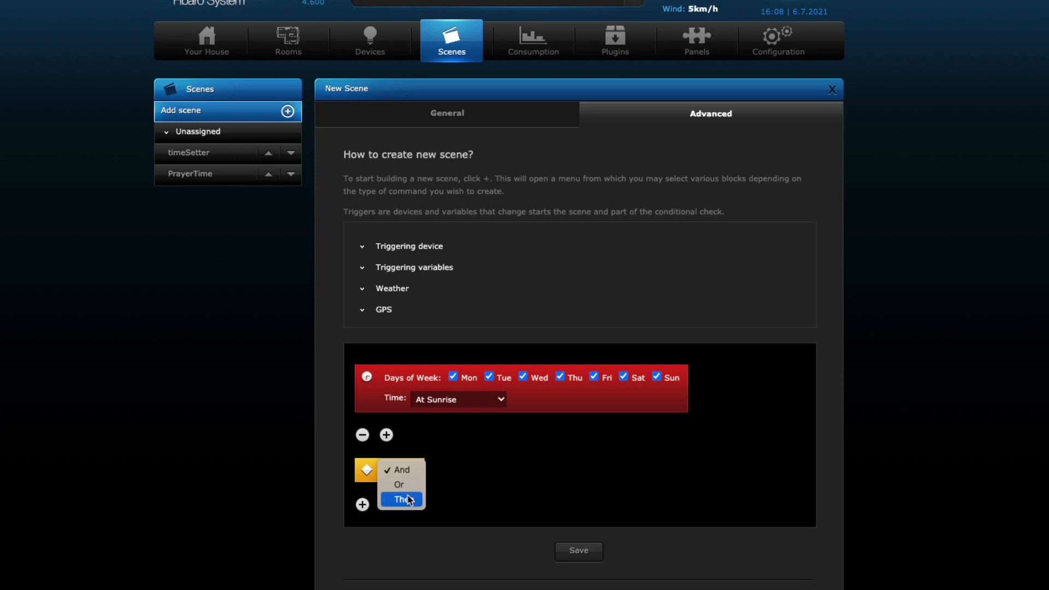
click(407, 499)
click(362, 505)
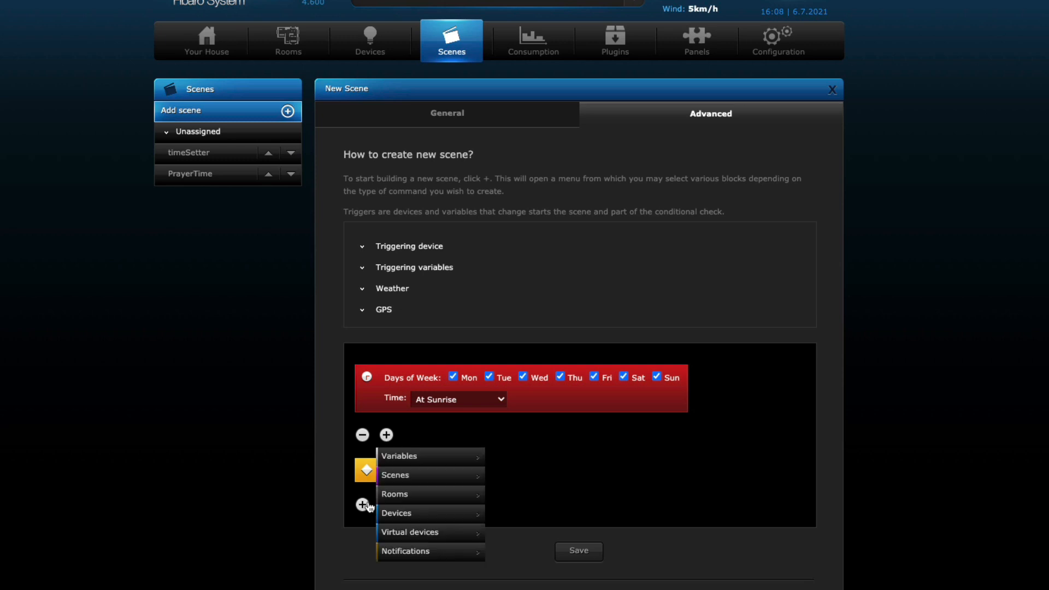
scroll(399, 459, down, 1)
mouse_move(403, 412)
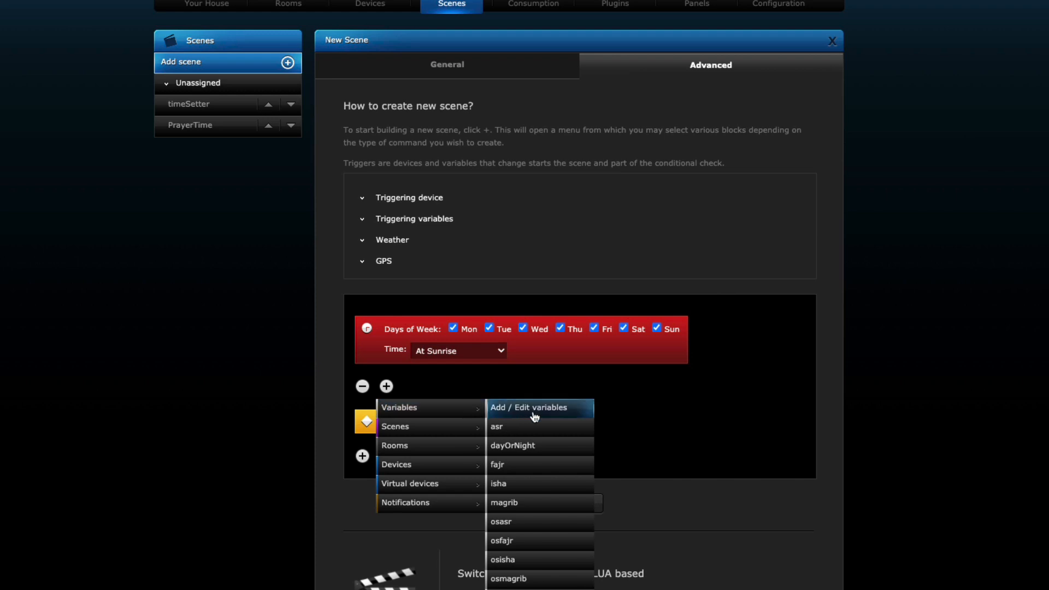
scroll(539, 490, down, 3)
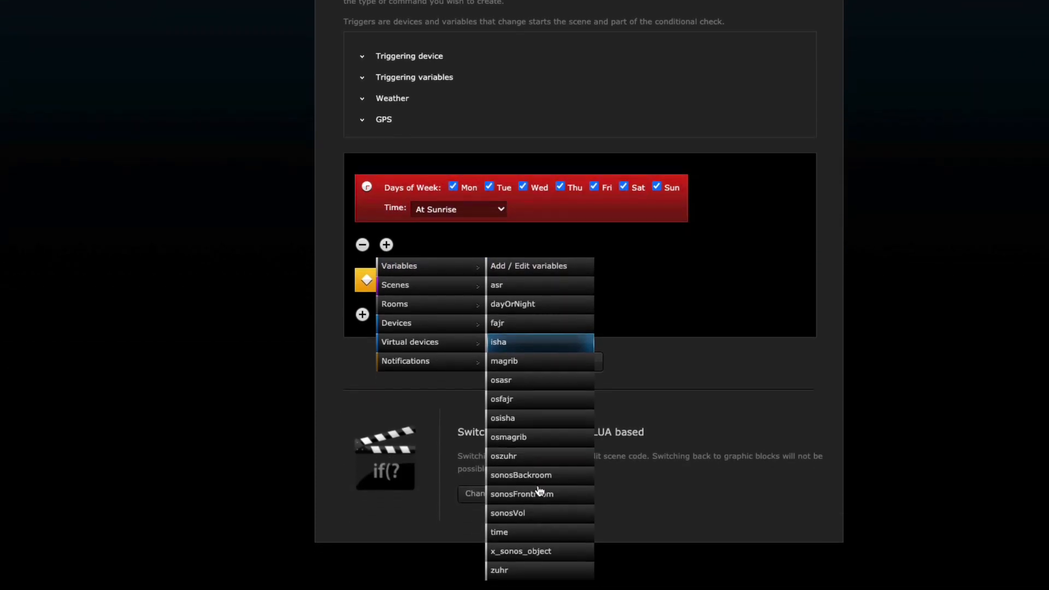
click(534, 300)
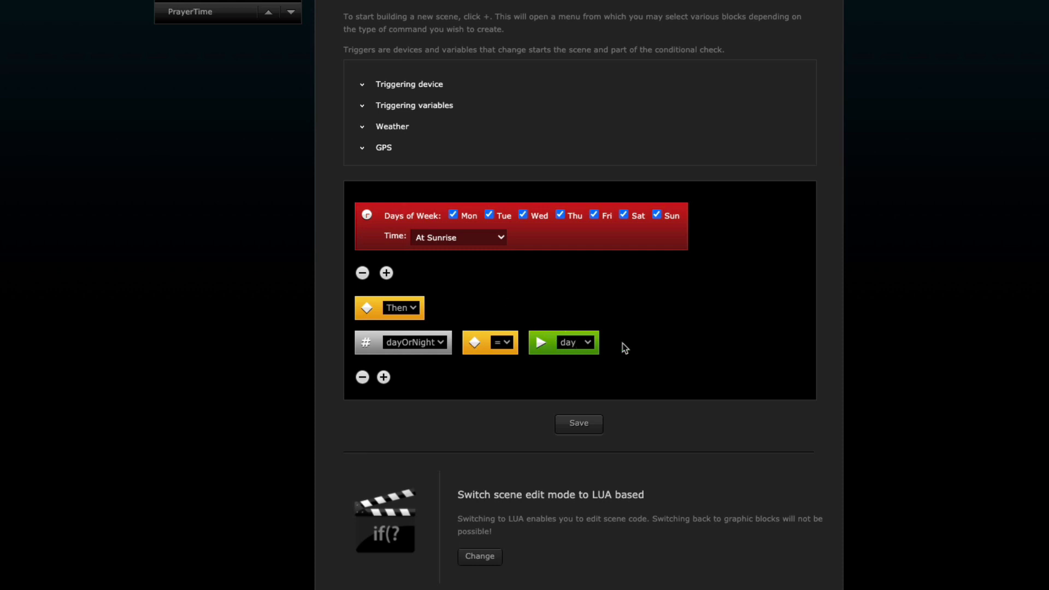
- Name the scene daytime, enable starting with Home Center 2 and preventing alarms from stopping it, and save the scene
scroll(598, 276, up, 5)
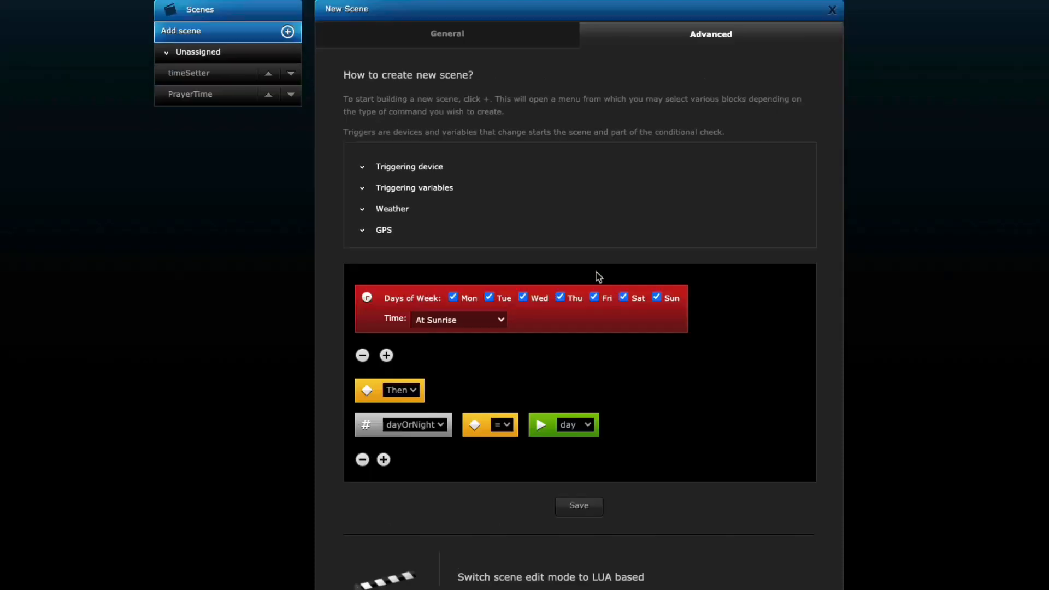
click(495, 164)
click(763, 198)
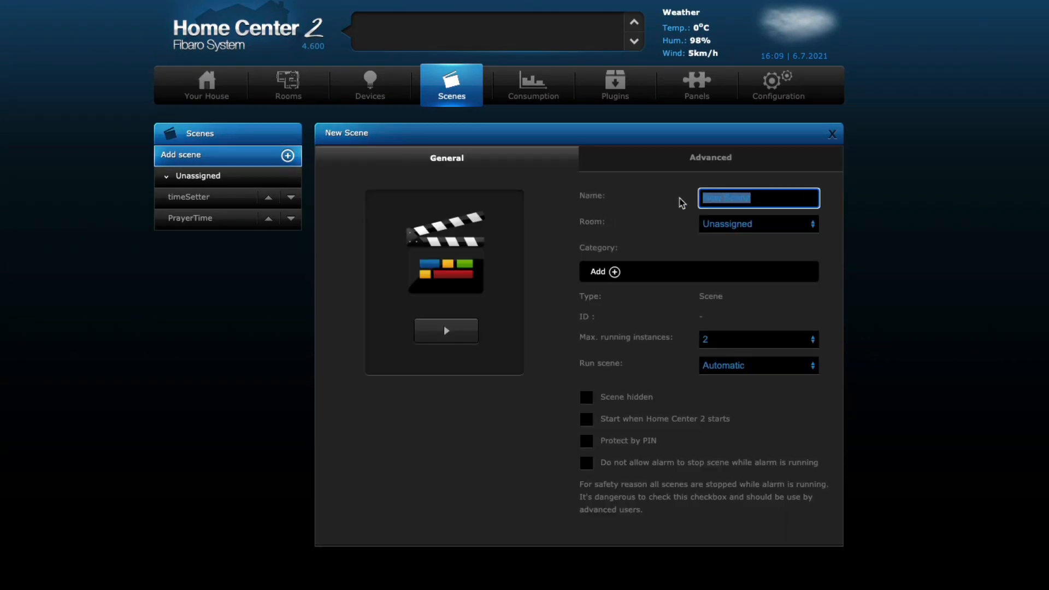
text(daytime)
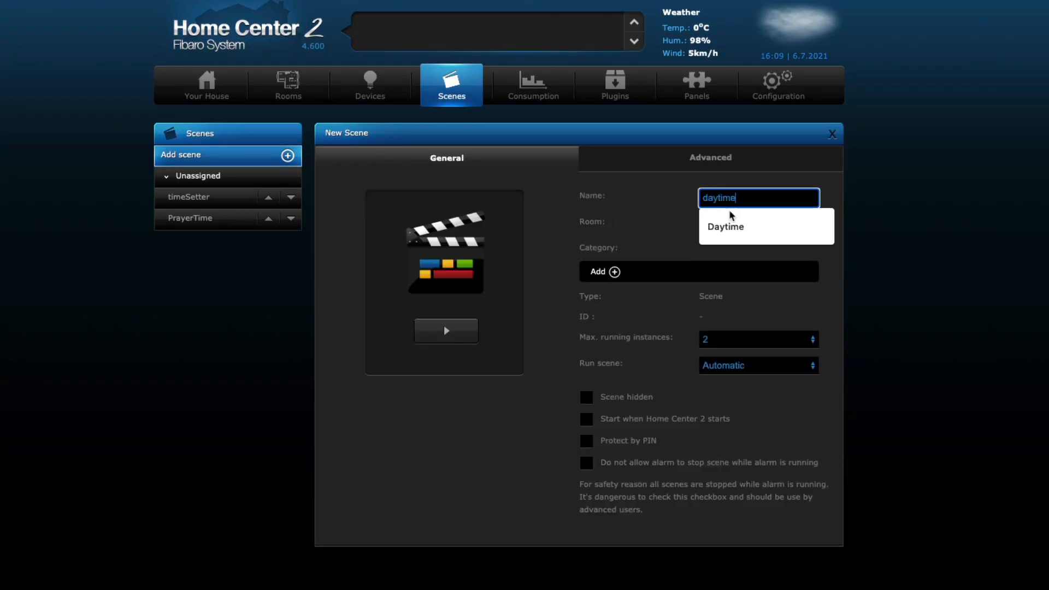
click(921, 254)
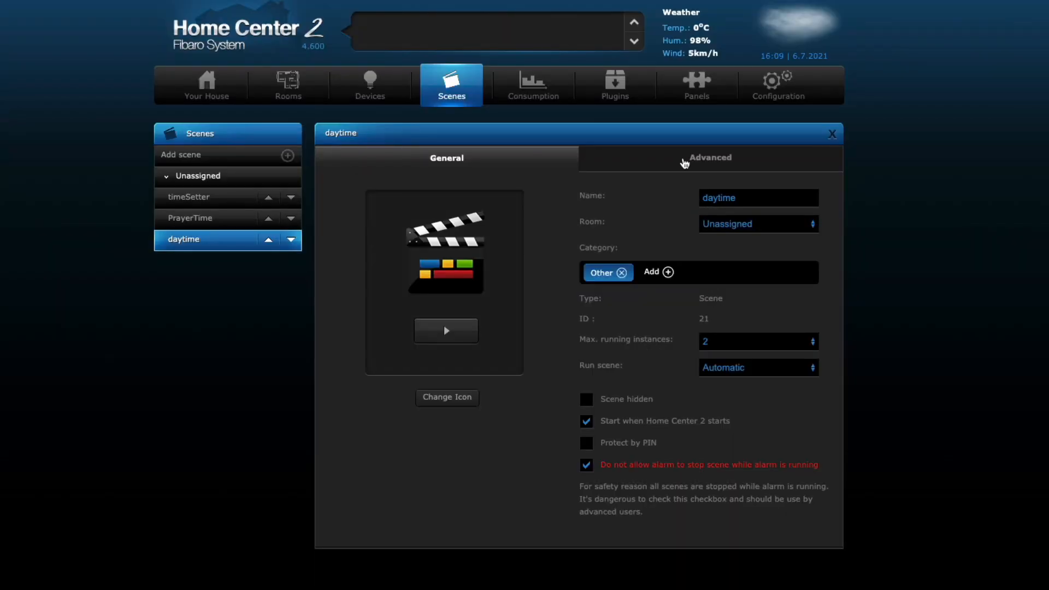
- Review the saved trigger and action blocks of the daytime scene, and return to its general settings
click(685, 163)
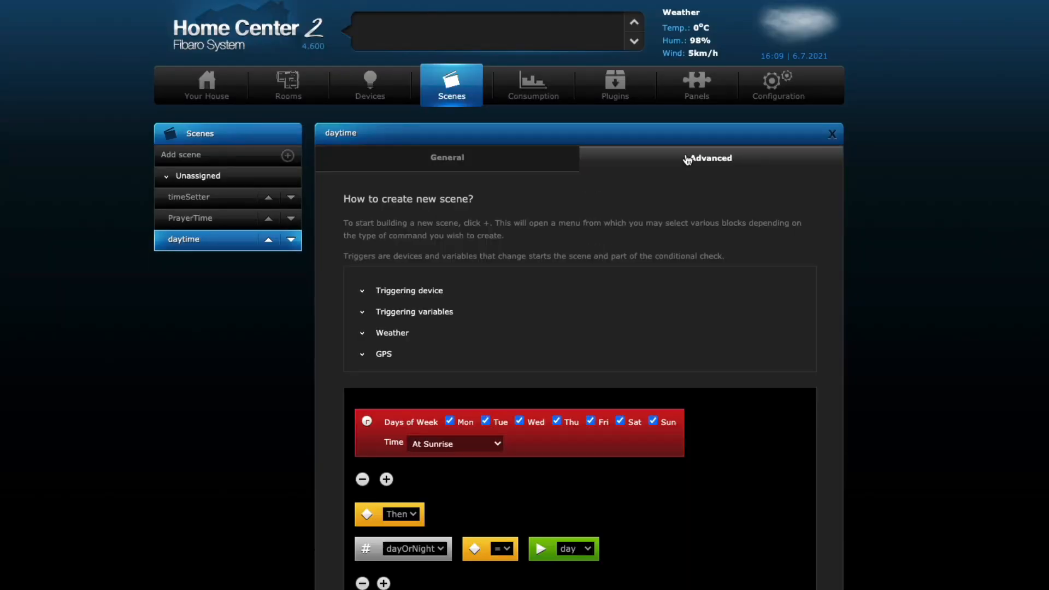
scroll(443, 437, down, 3)
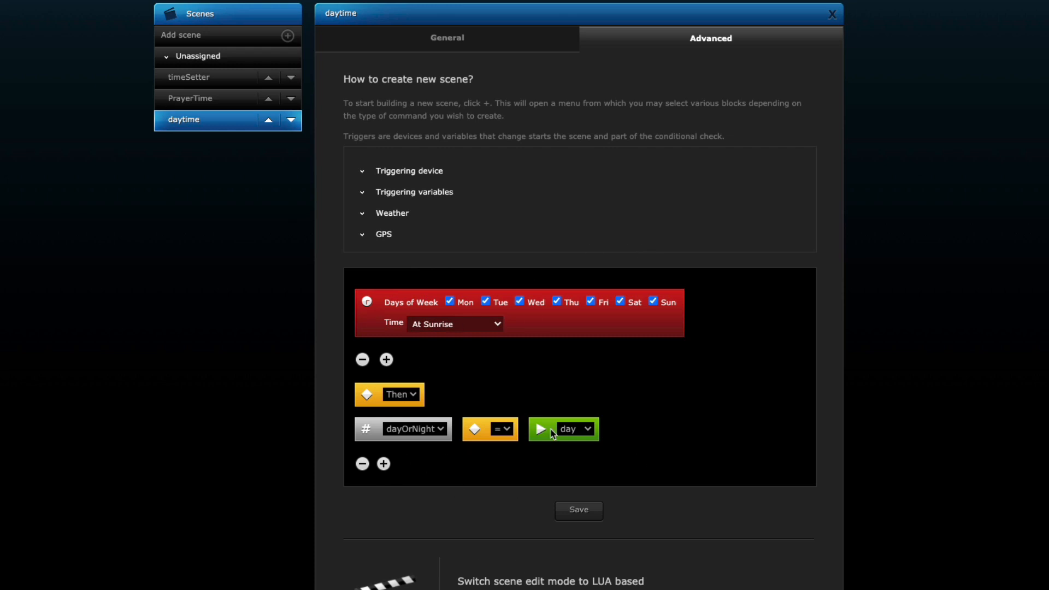
scroll(553, 435, up, 3)
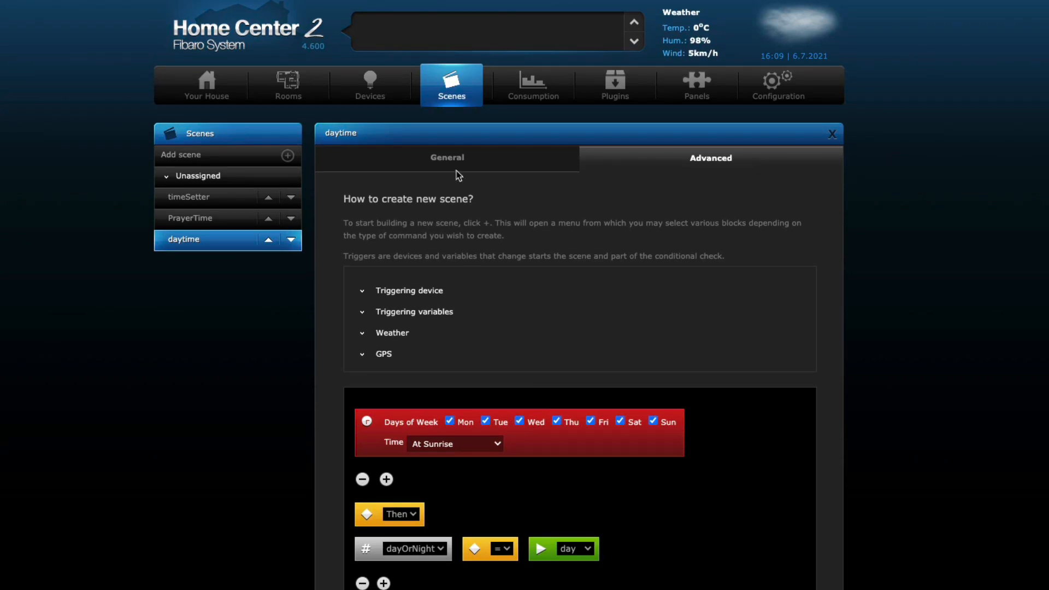
click(460, 168)
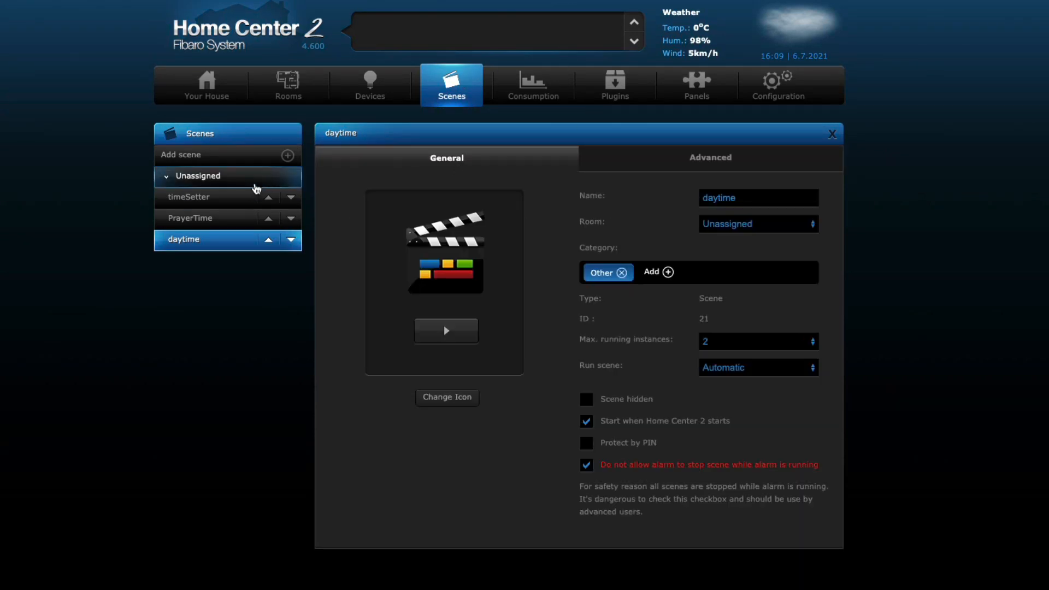
- Add another graphic-block scene with a Days of Week timer for all seven days, timed At Sunset
click(287, 157)
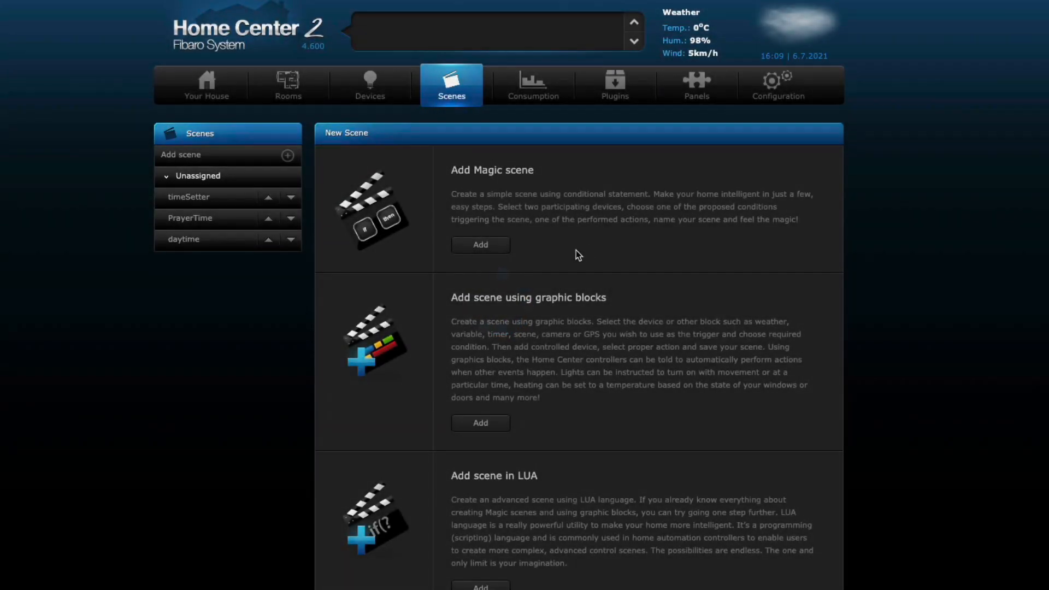
click(481, 424)
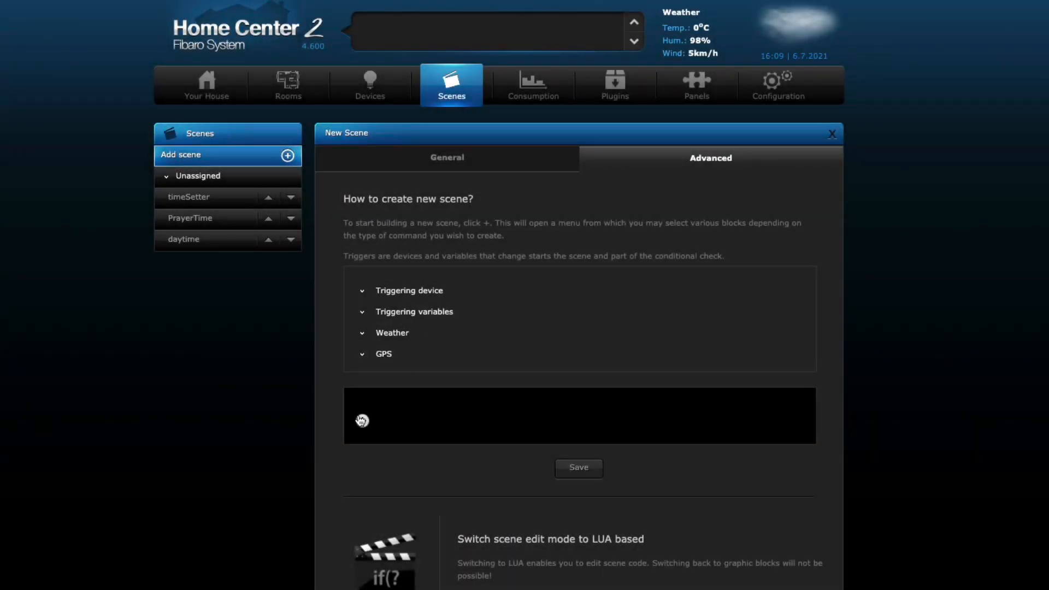
click(362, 421)
mouse_move(437, 424)
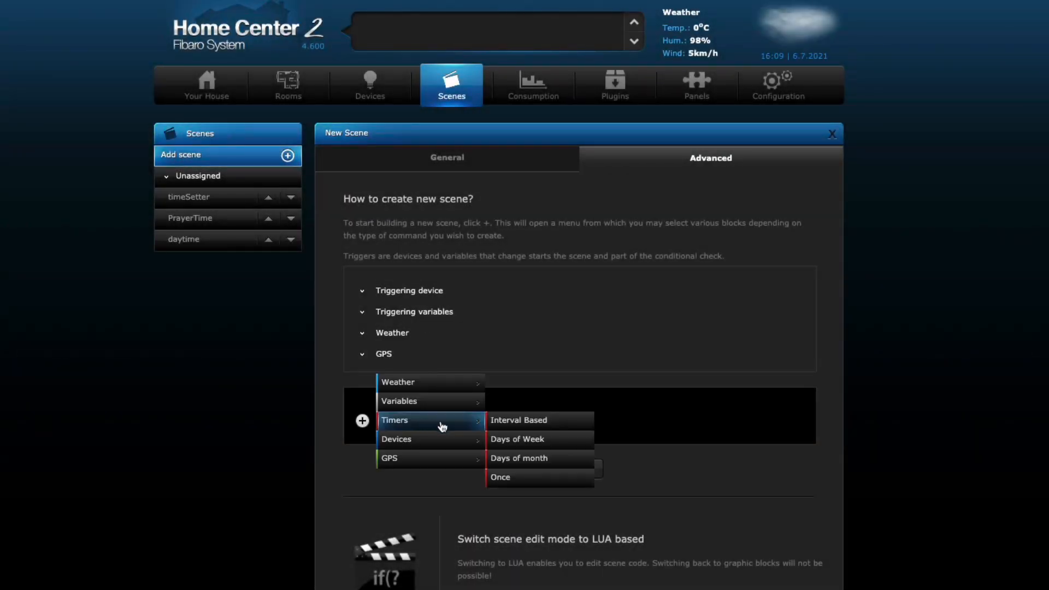
click(539, 440)
click(453, 421)
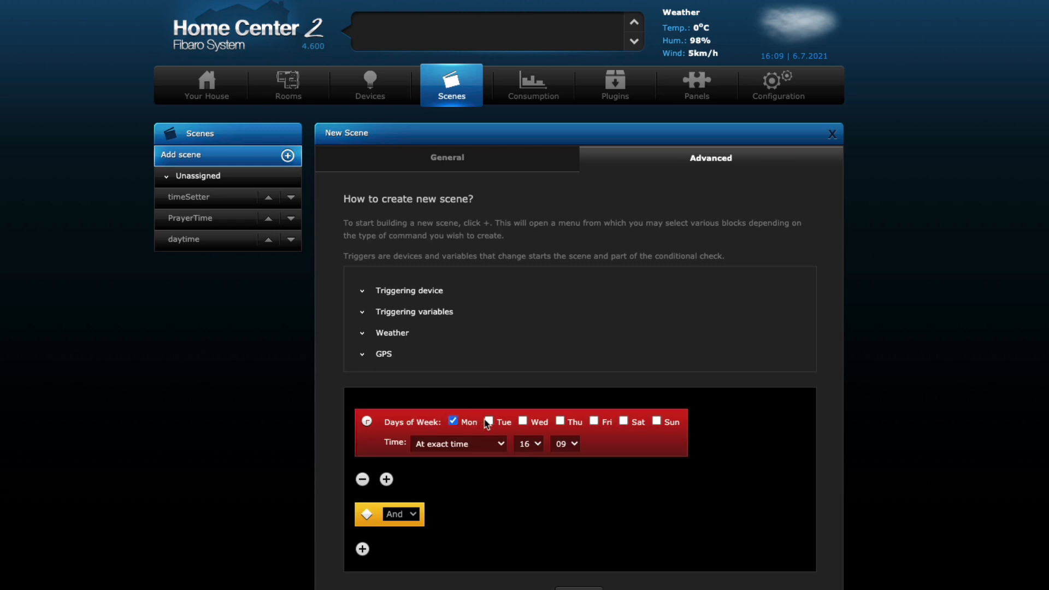
click(523, 422)
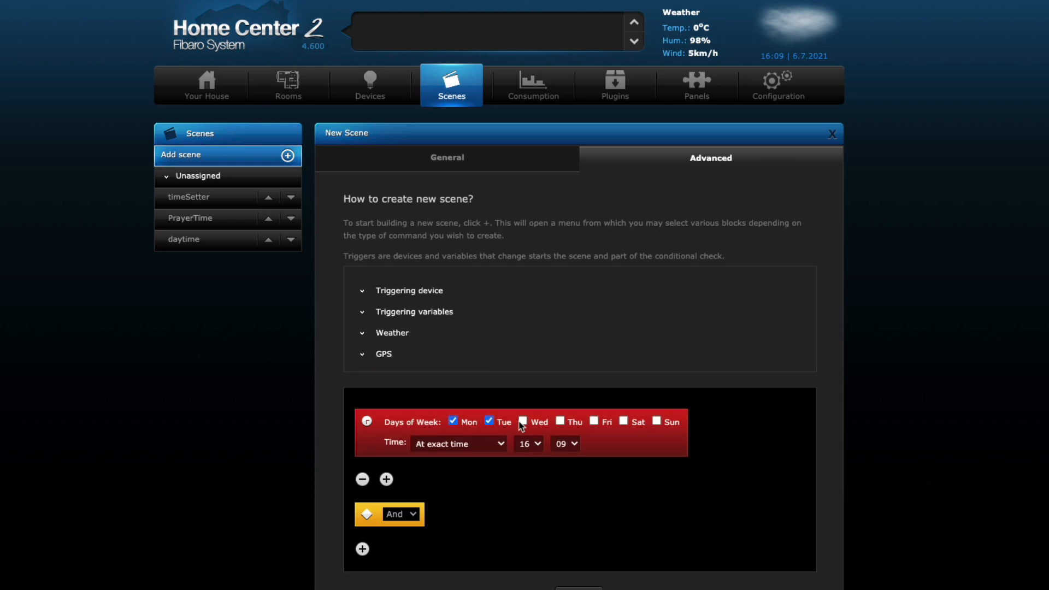
click(560, 422)
click(486, 443)
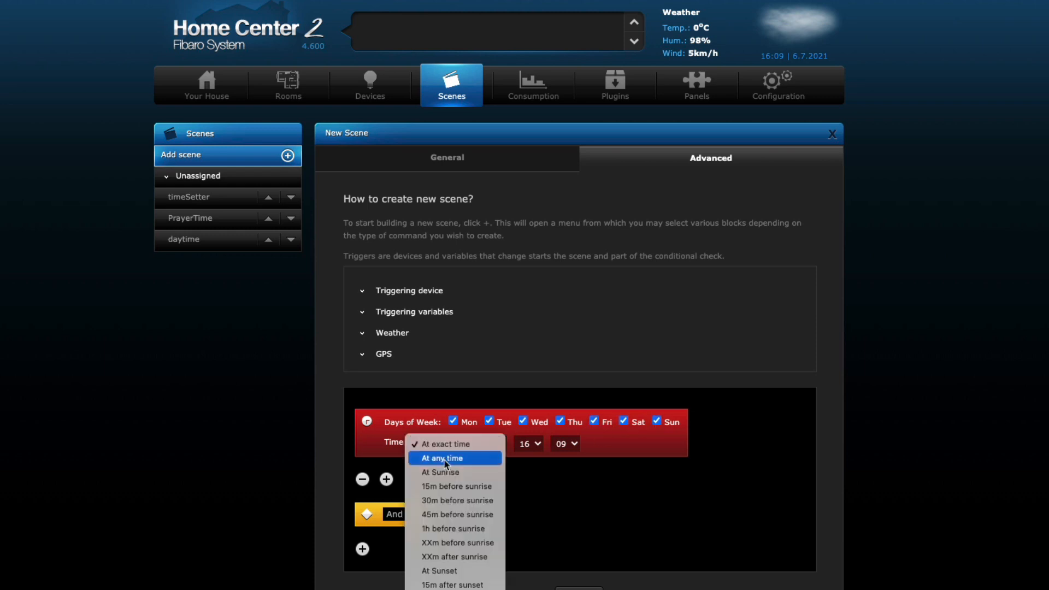
click(447, 571)
- Change the operator to Then, add an action setting dayOrNight to night, and save the scene
scroll(453, 538, down, 2)
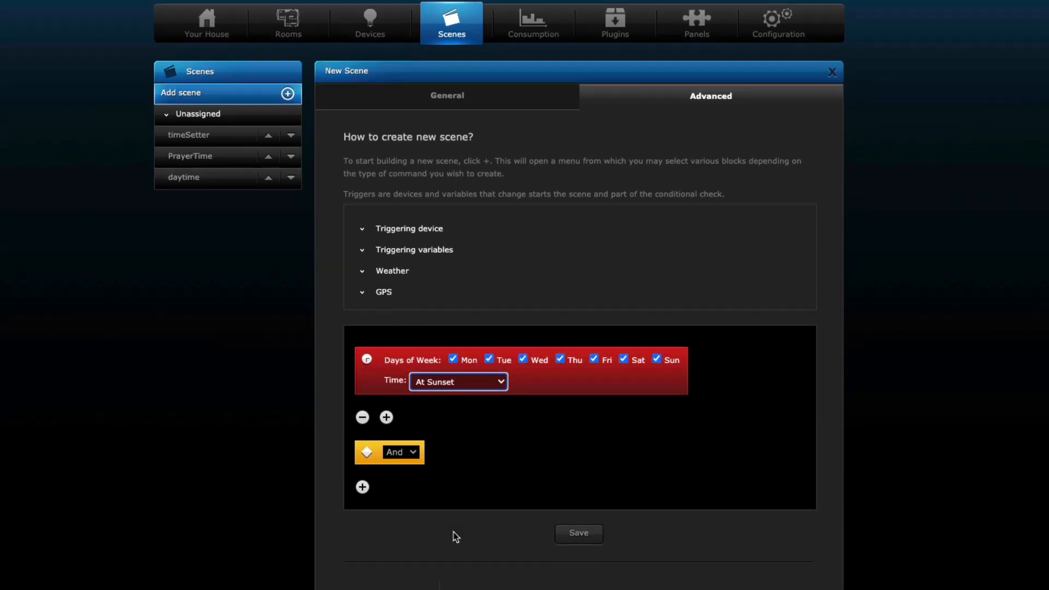
click(410, 400)
click(407, 428)
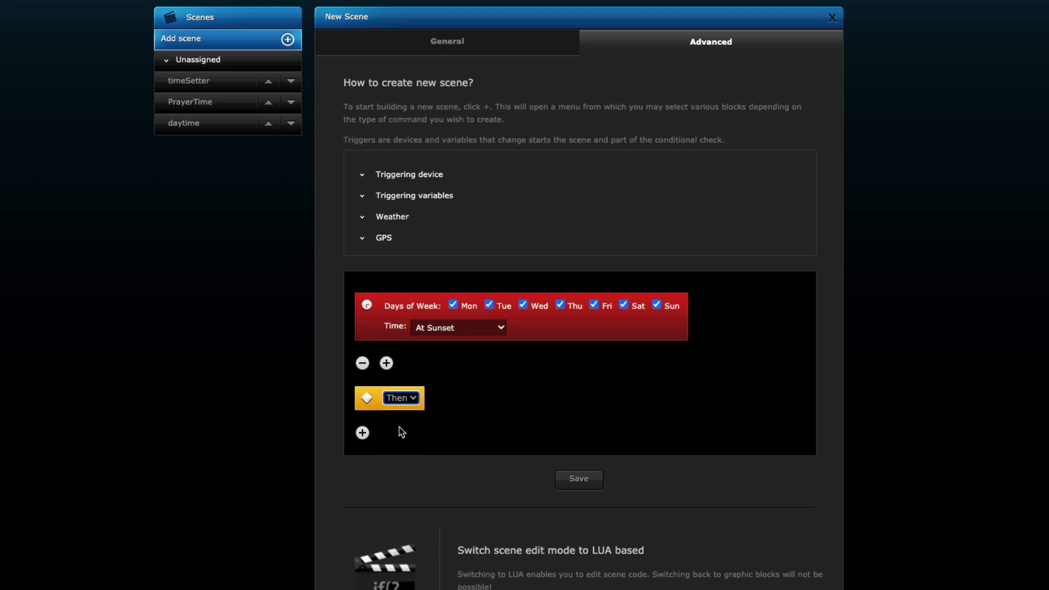
click(362, 433)
mouse_move(450, 391)
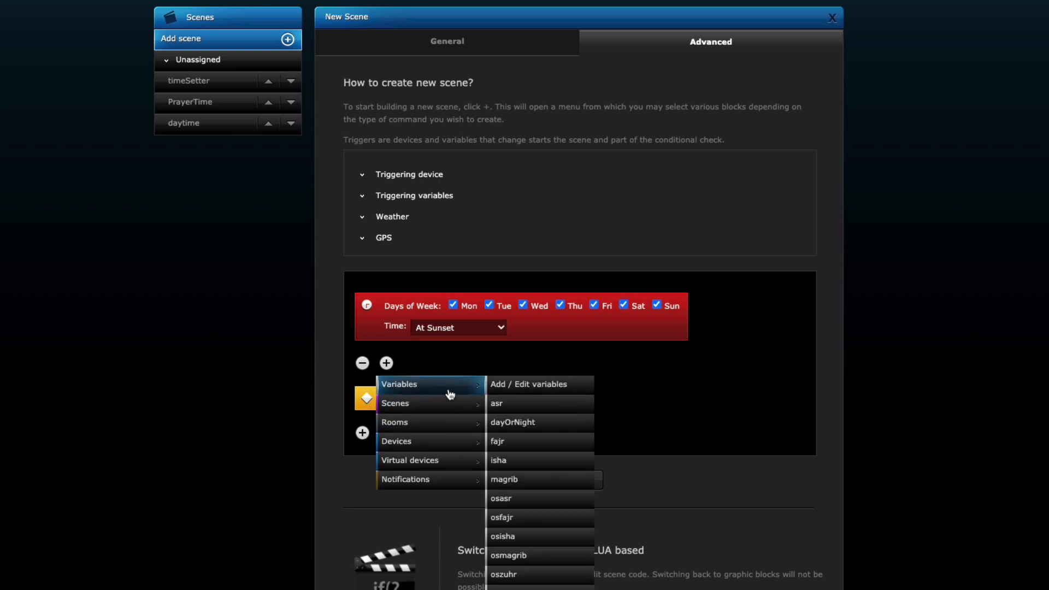
click(529, 425)
click(586, 433)
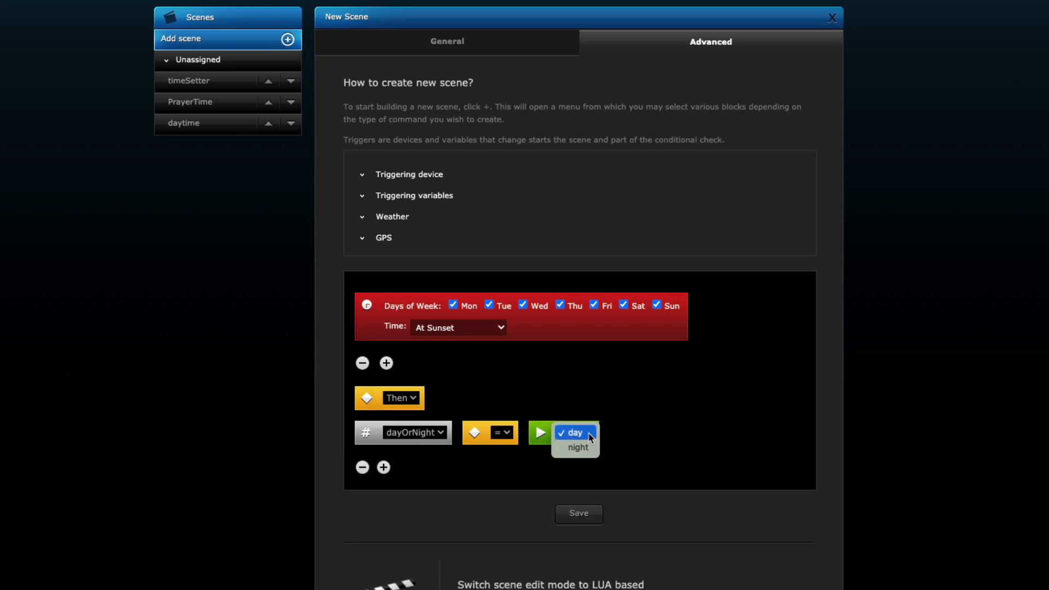
click(588, 450)
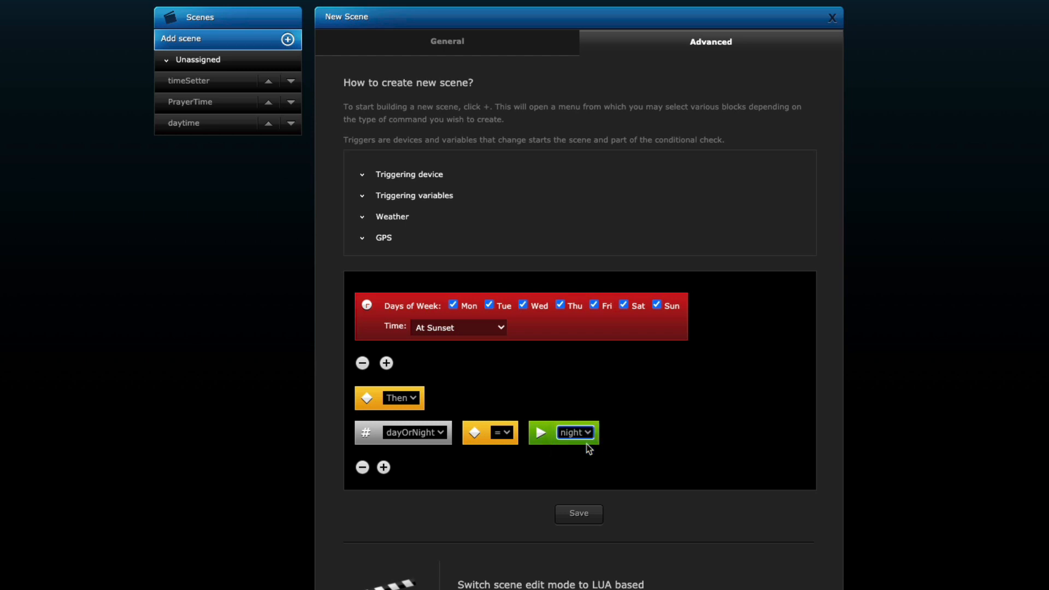
click(580, 515)
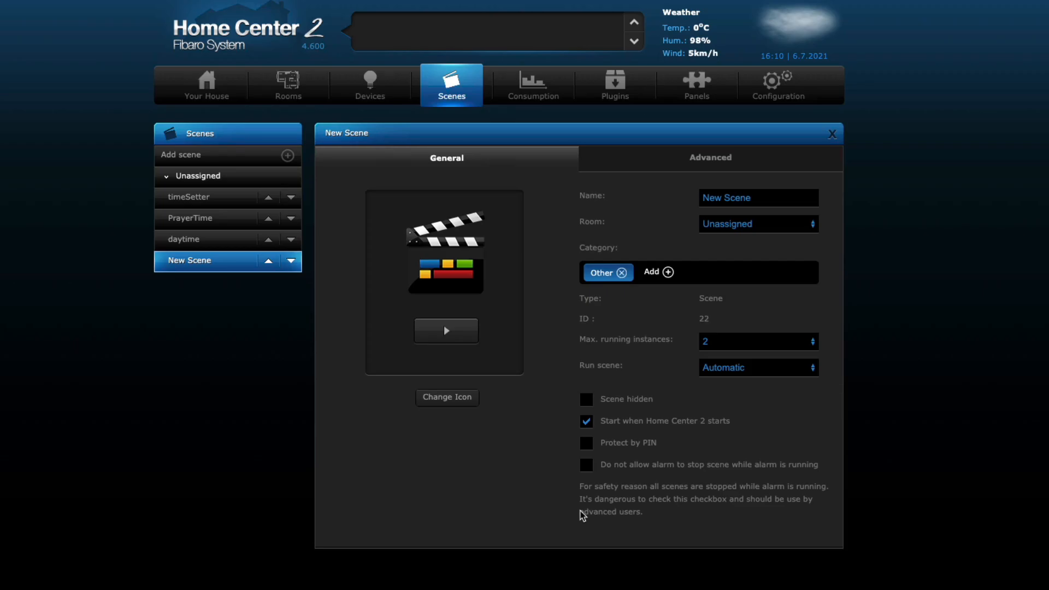
- Rename the new scene to night time, enable preventing alarms from stopping it, and save the changes
drag(756, 198, 688, 200)
text(night time)
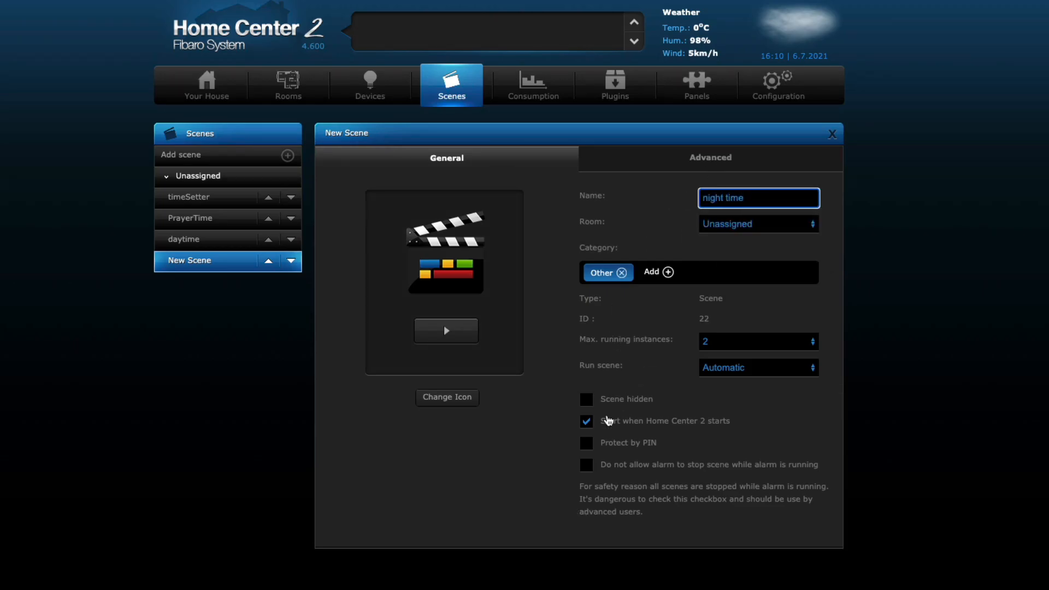
click(589, 464)
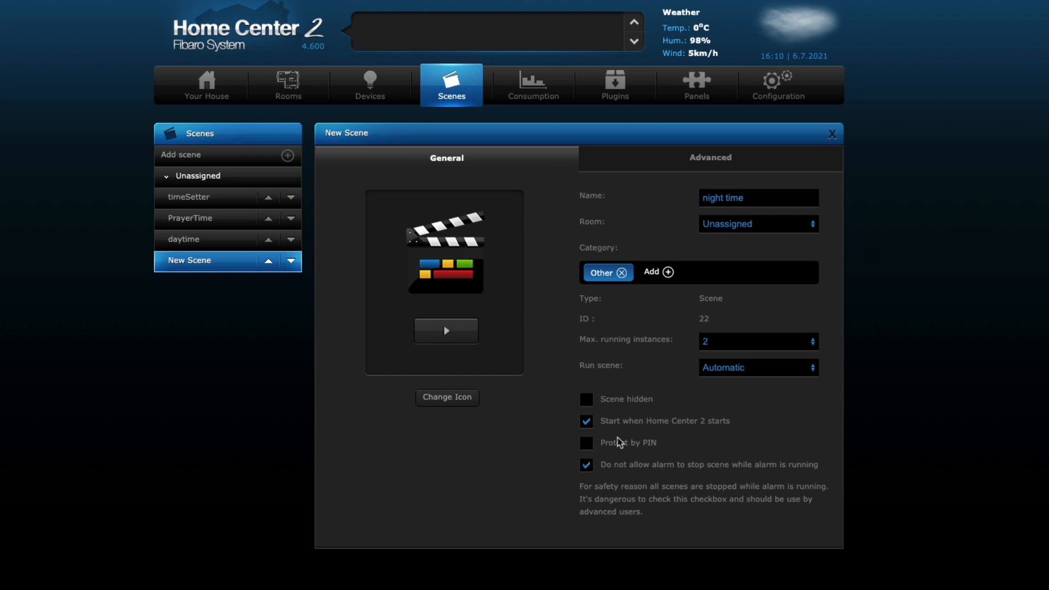
click(1047, 149)
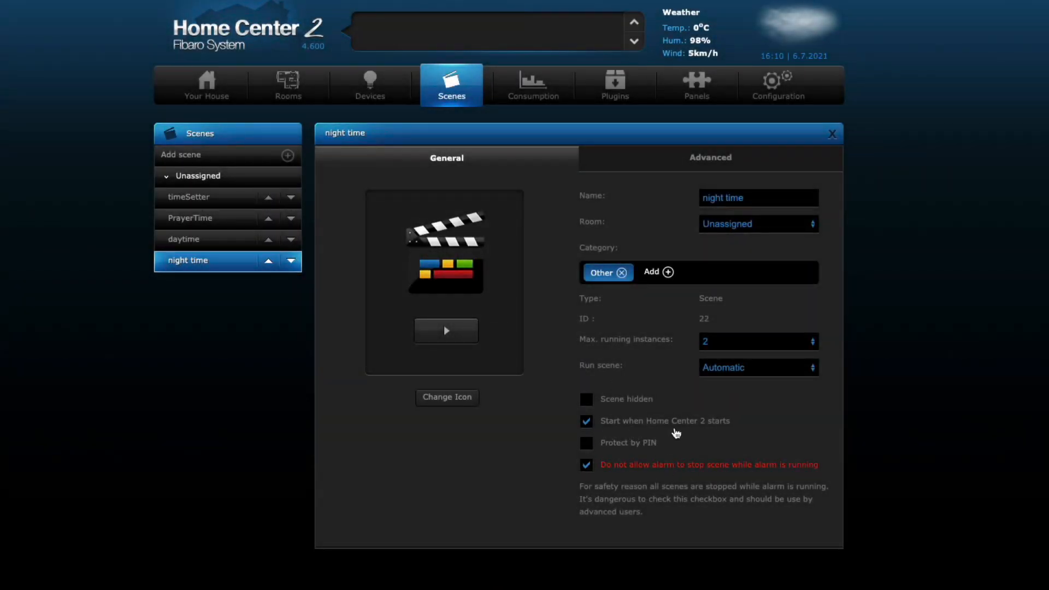
- Review the saved trigger and action blocks of the night time scene, and return to its general settings
click(675, 170)
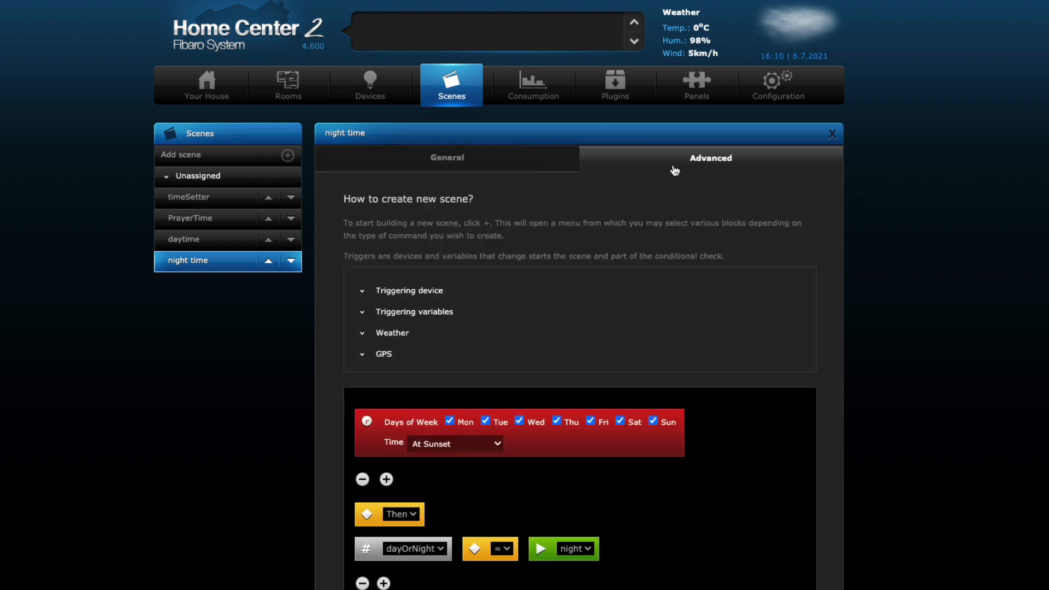
scroll(867, 386, down, 4)
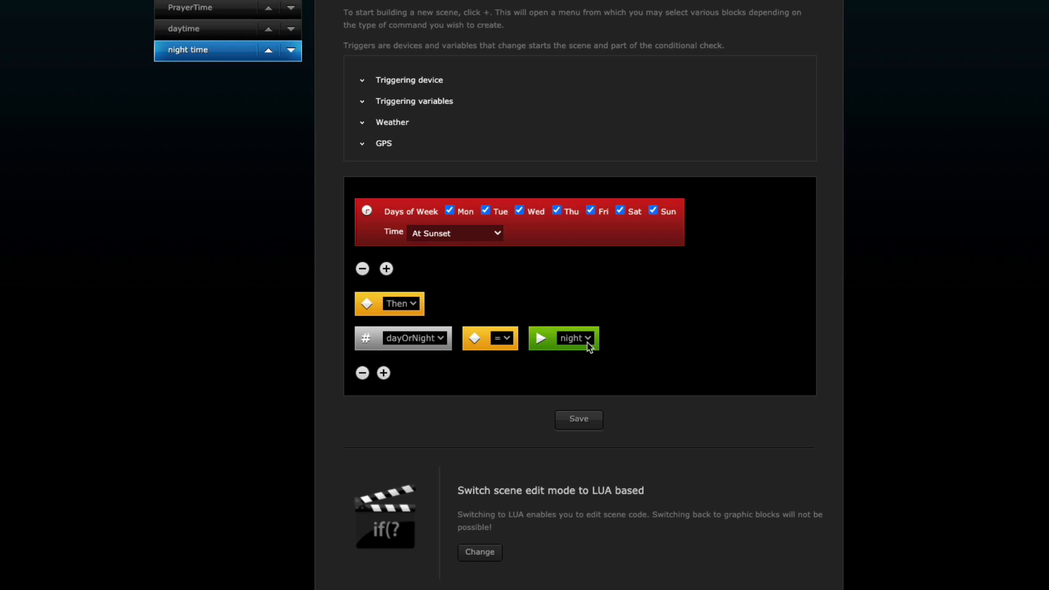
scroll(590, 346, up, 2)
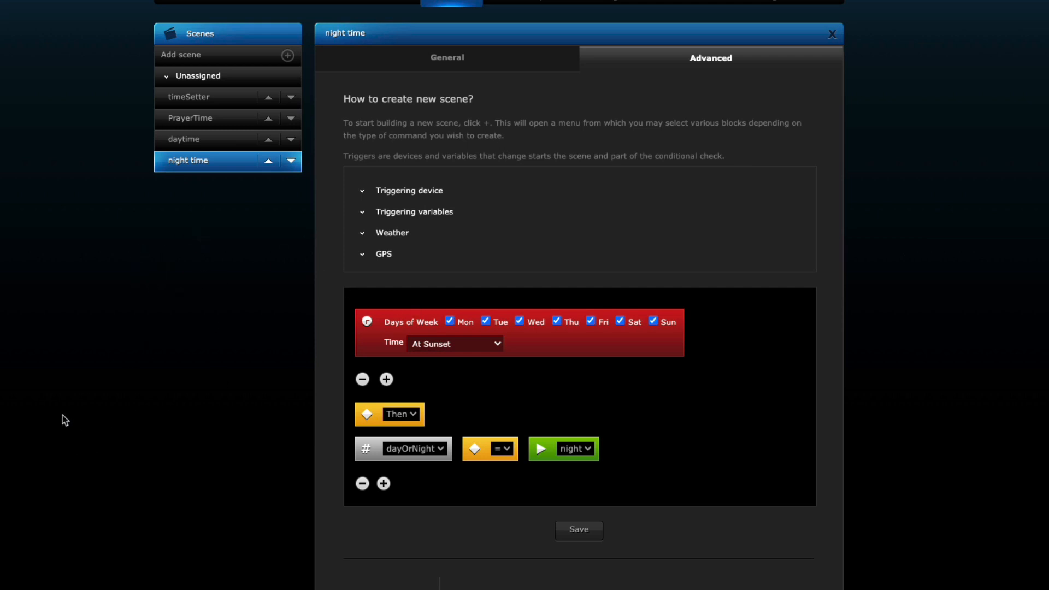
click(365, 65)
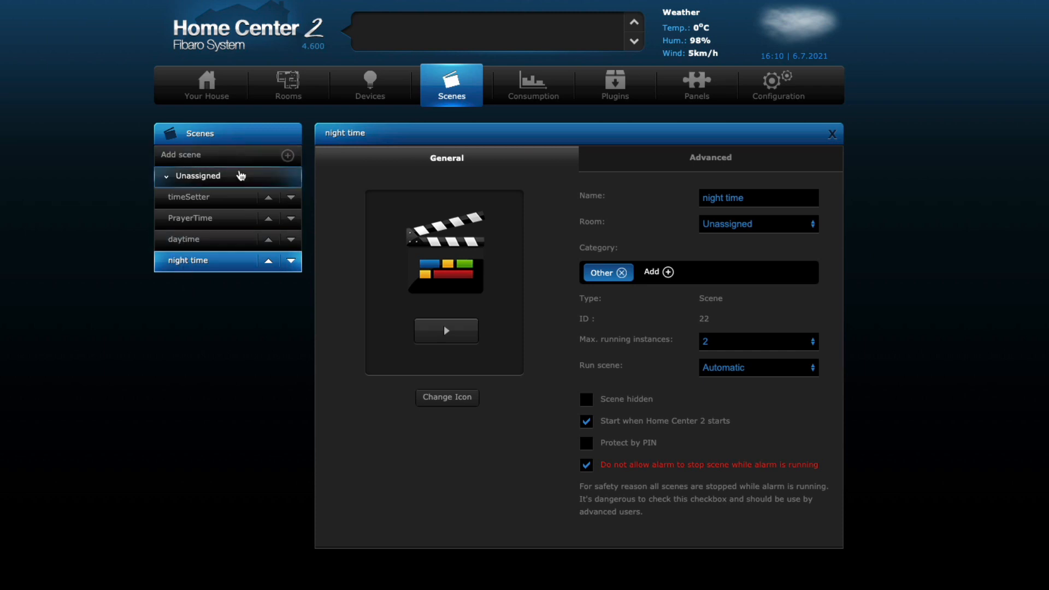
- Add another scene using graphic blocks, with the Hall Light device being ON as its first condition
click(232, 164)
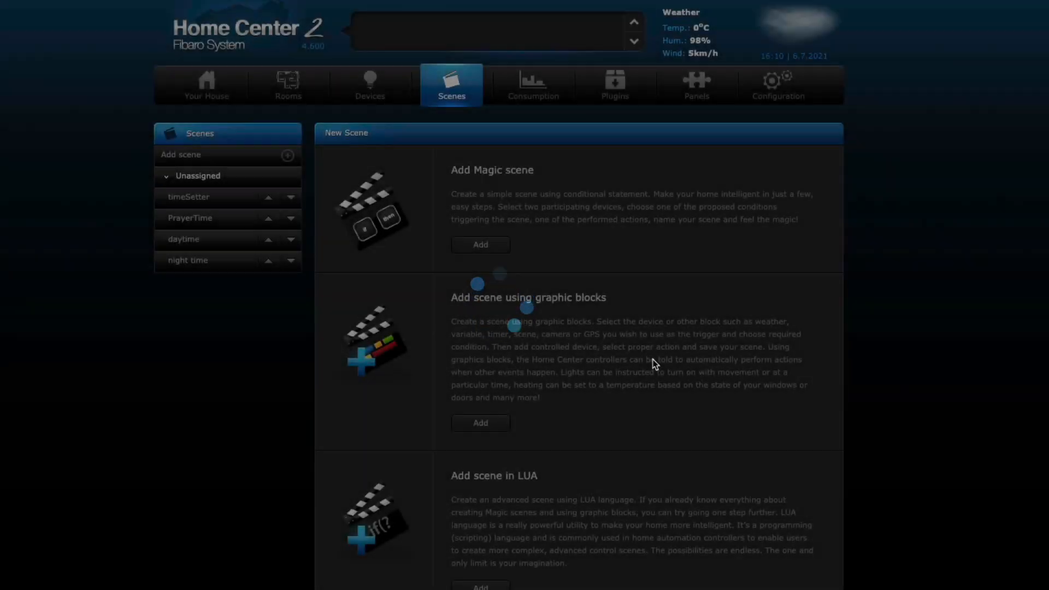
scroll(653, 359, down, 1)
click(481, 407)
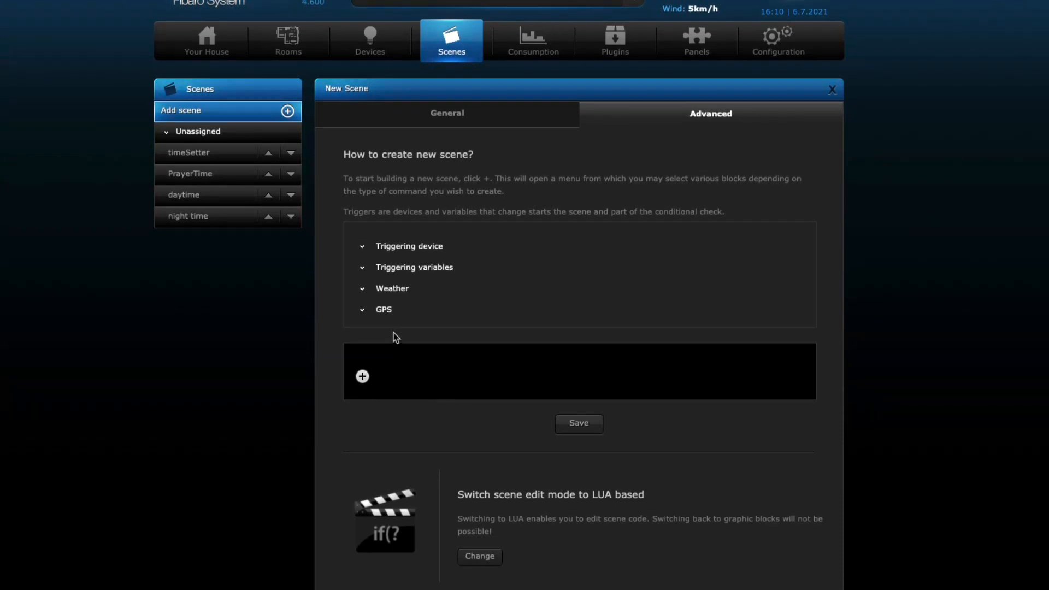
click(362, 376)
mouse_move(441, 374)
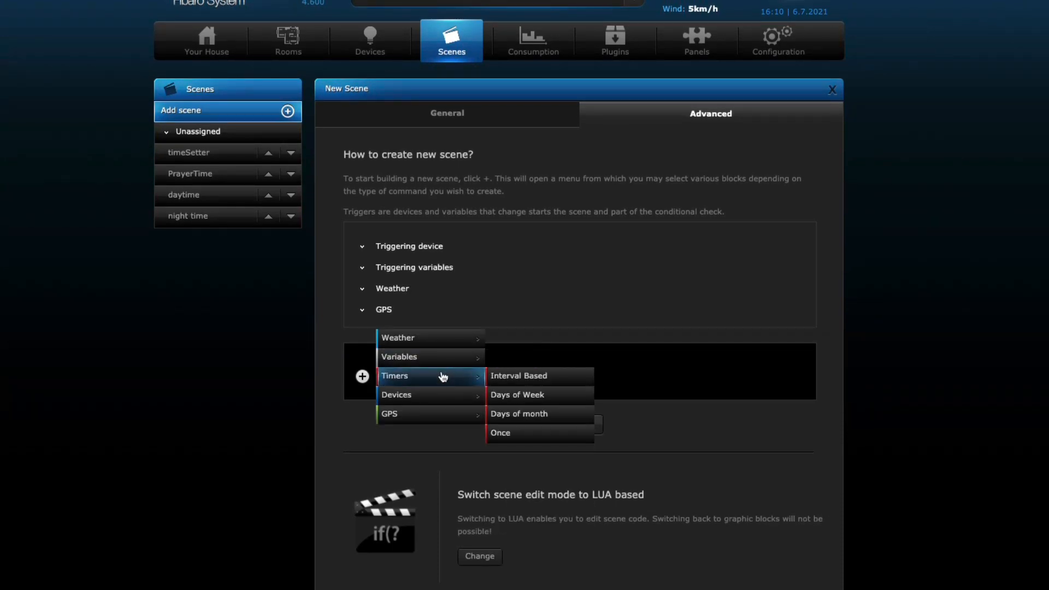
scroll(442, 376, down, 1)
mouse_move(380, 358)
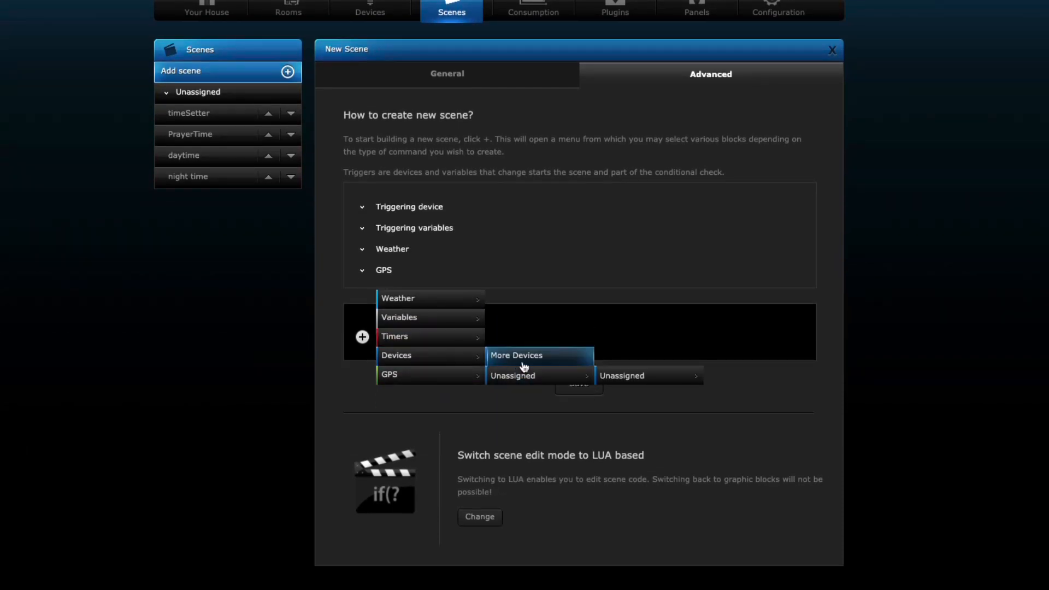
mouse_move(524, 380)
mouse_move(637, 382)
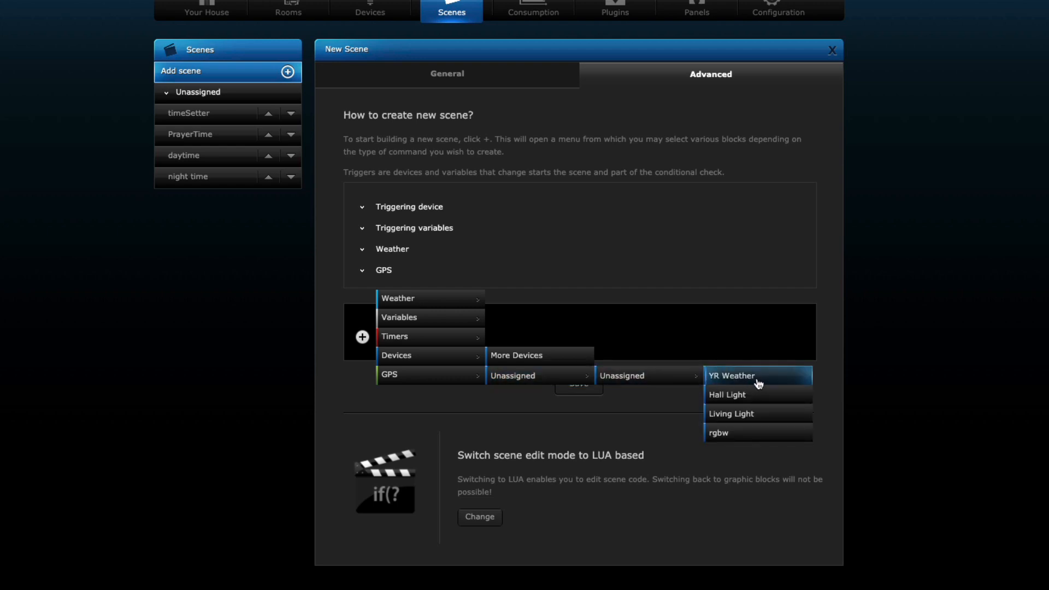
click(730, 397)
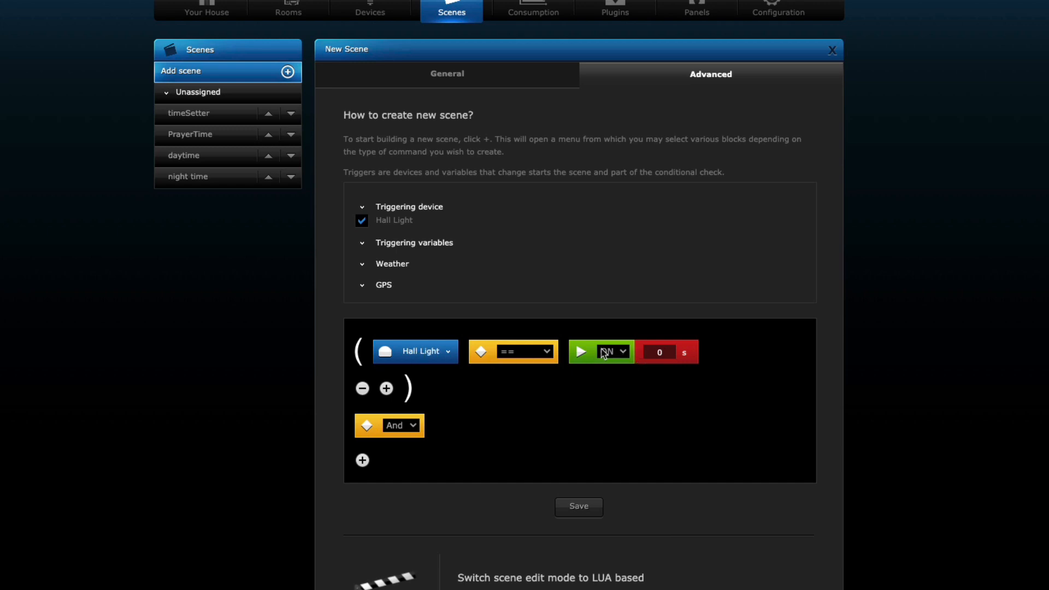
- Add an And condition inside the Hall Light group requiring the dayOrNight variable to equal night
scroll(543, 329, down, 3)
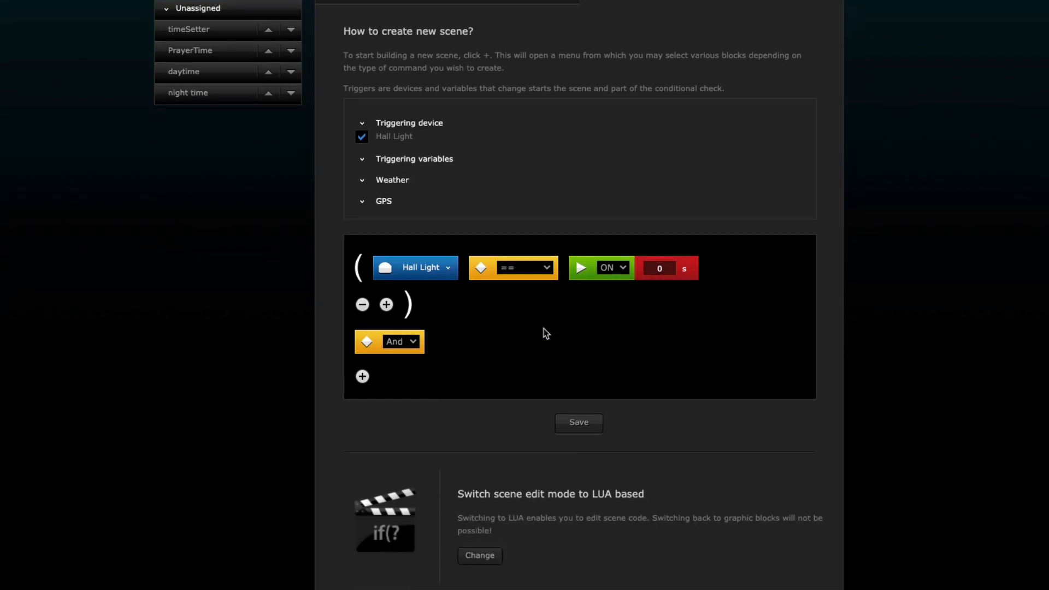
click(387, 306)
mouse_move(462, 304)
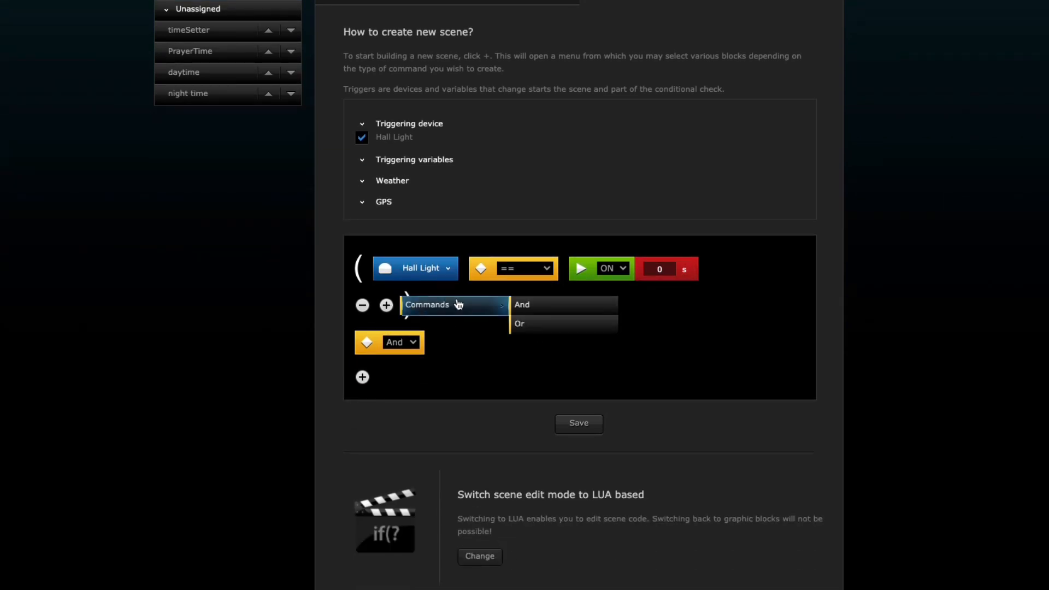
click(539, 310)
click(387, 340)
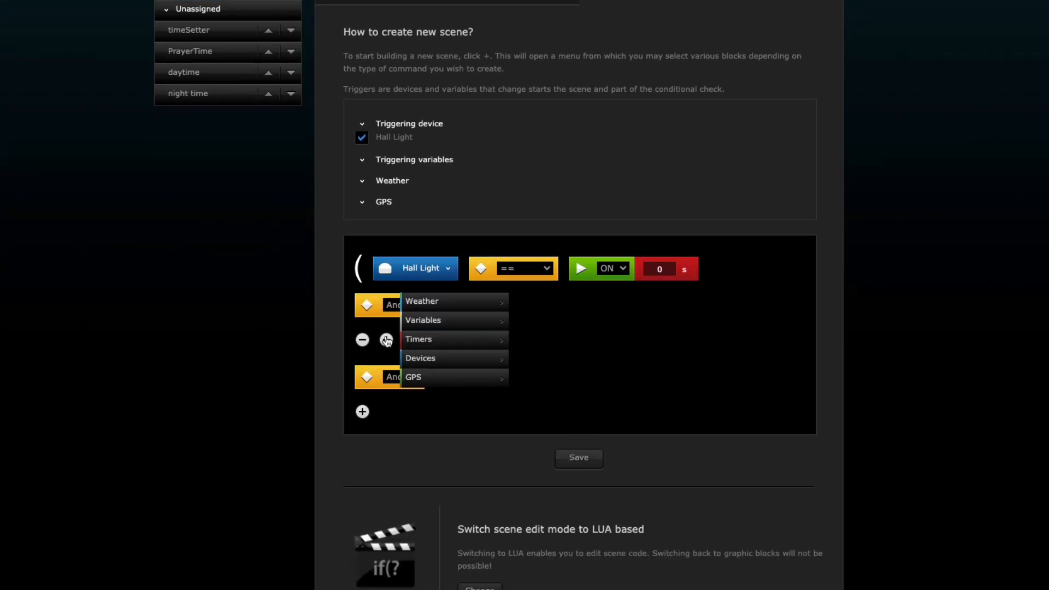
mouse_move(436, 326)
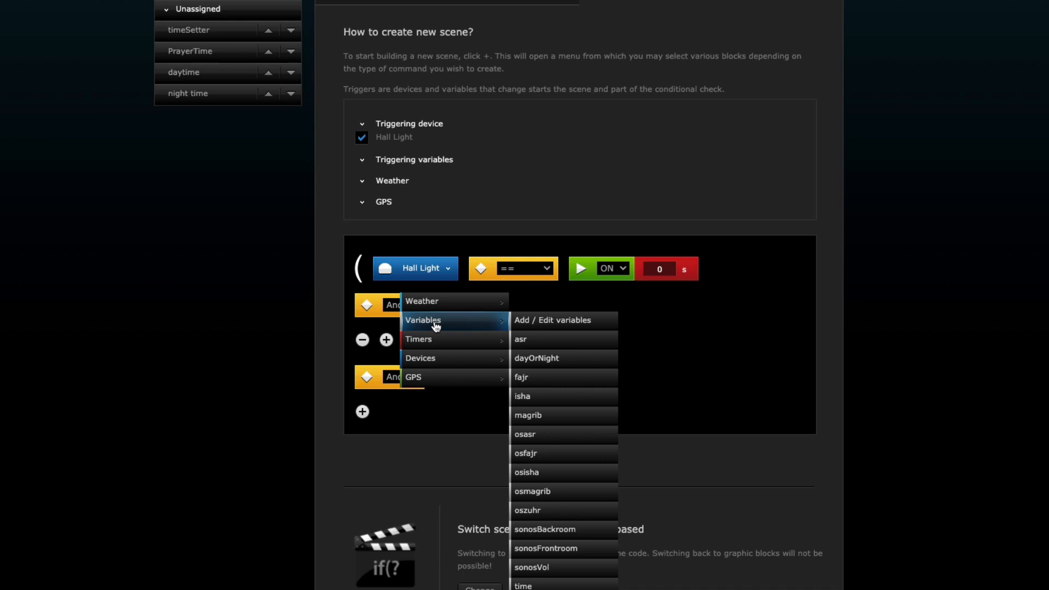
click(541, 360)
click(690, 322)
click(689, 335)
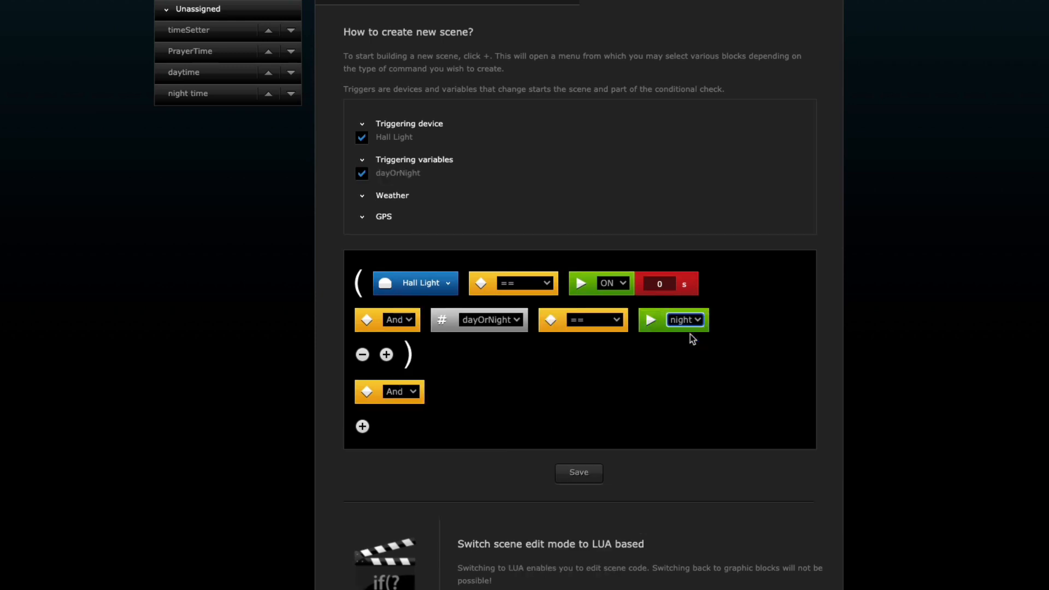
- Change the operator after the conditions to Then and add an action that turns on the Living Light
click(393, 389)
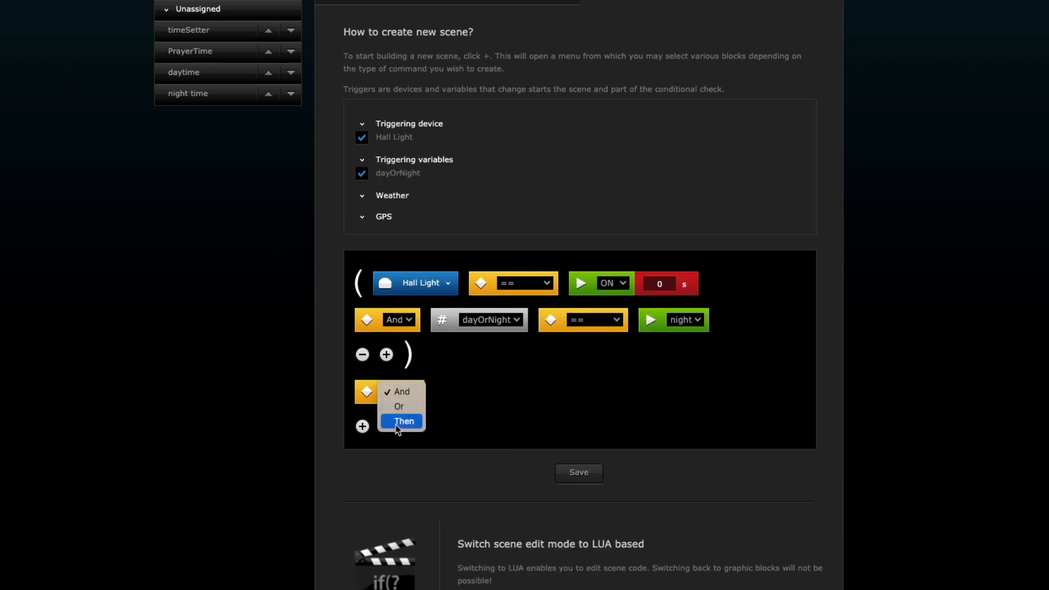
click(398, 422)
click(363, 428)
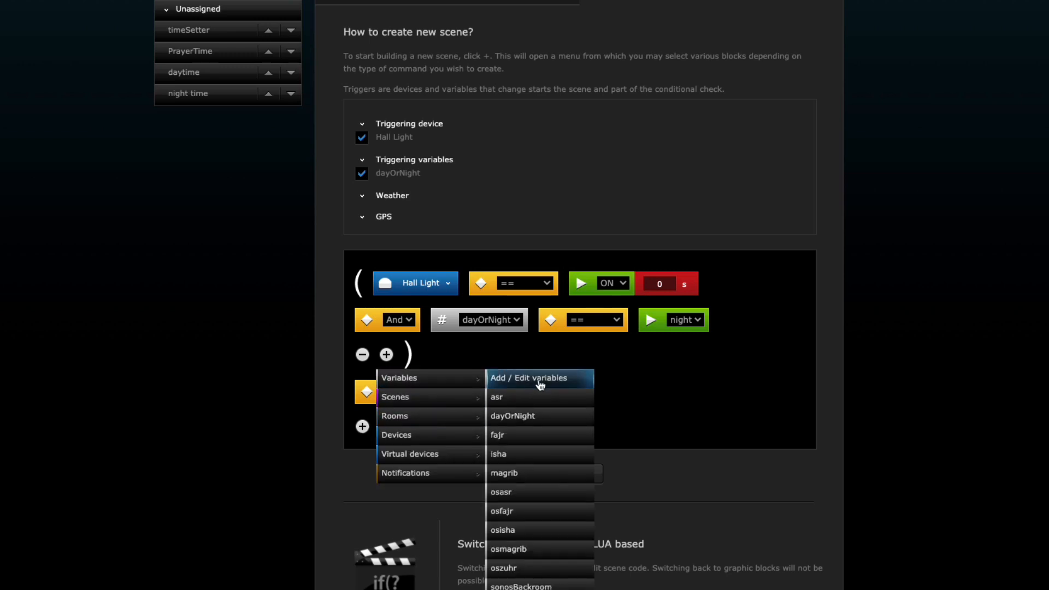
mouse_move(444, 436)
mouse_move(514, 456)
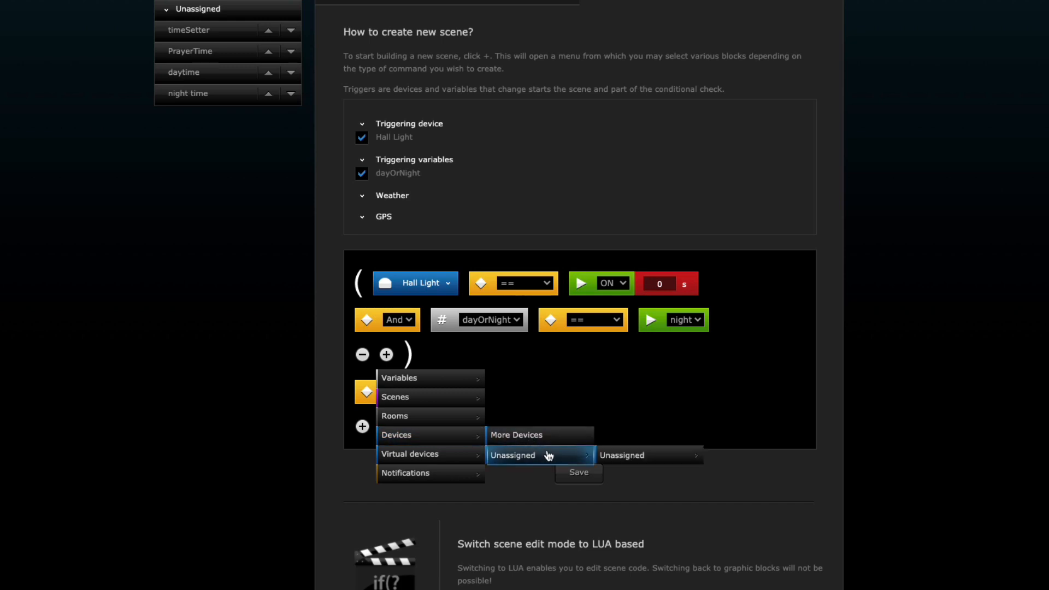
mouse_move(635, 459)
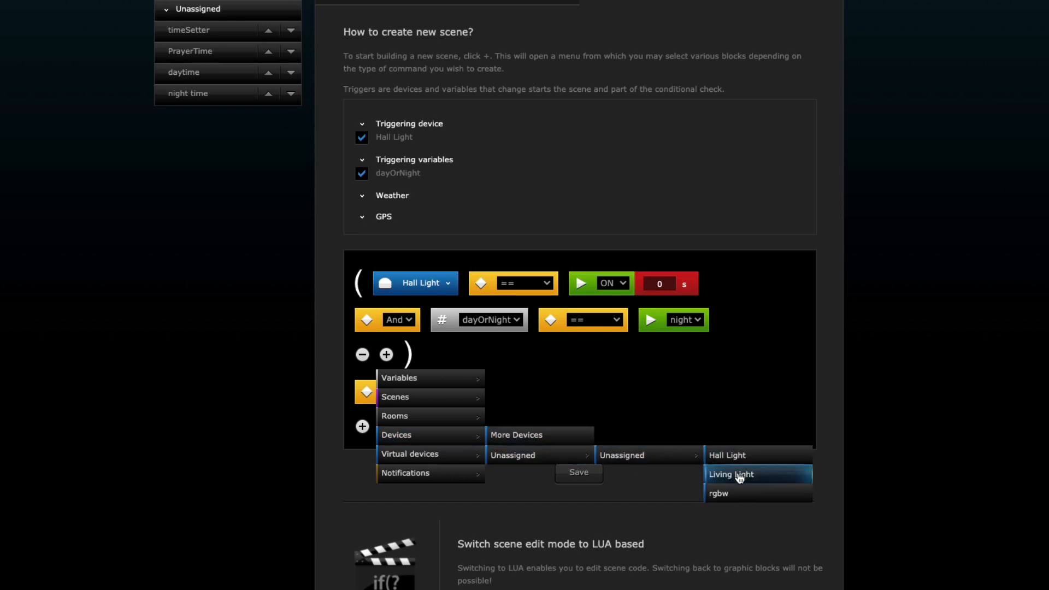
click(739, 477)
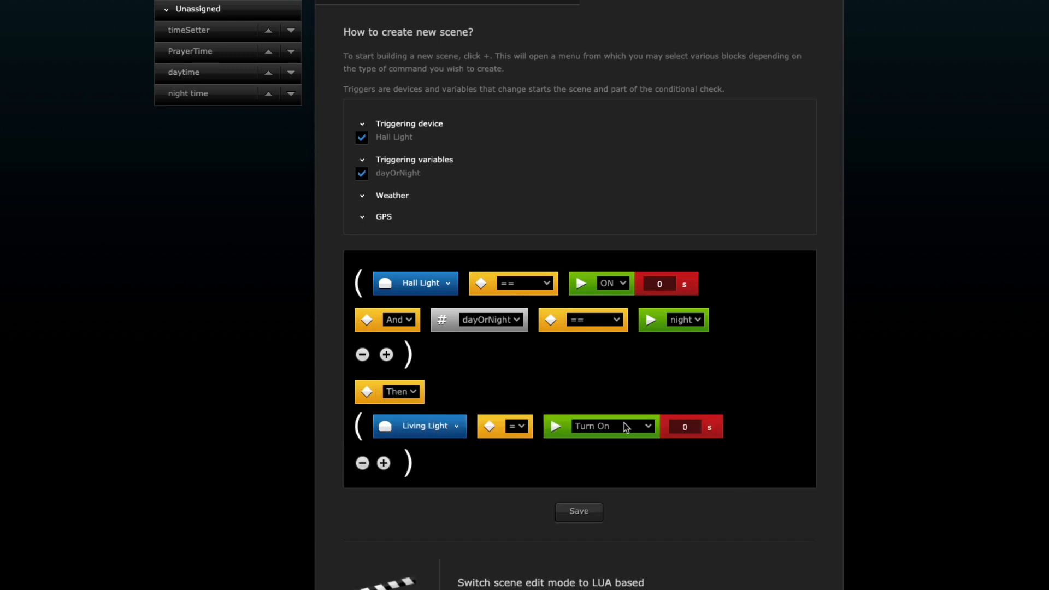
- Add an And command after the Turn On action, followed by a second Living Light action block
scroll(620, 430, down, 3)
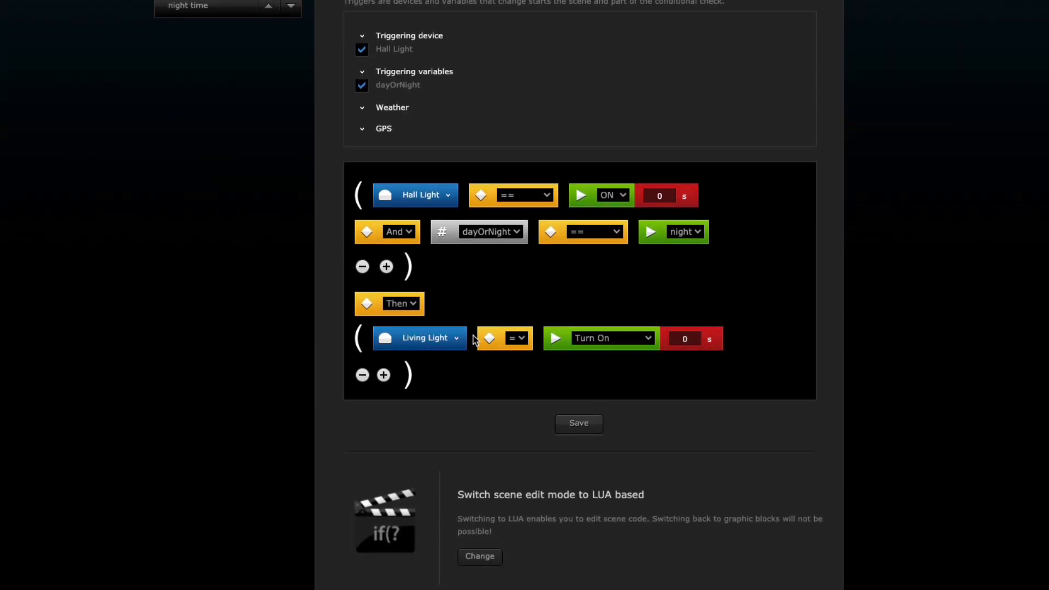
click(384, 375)
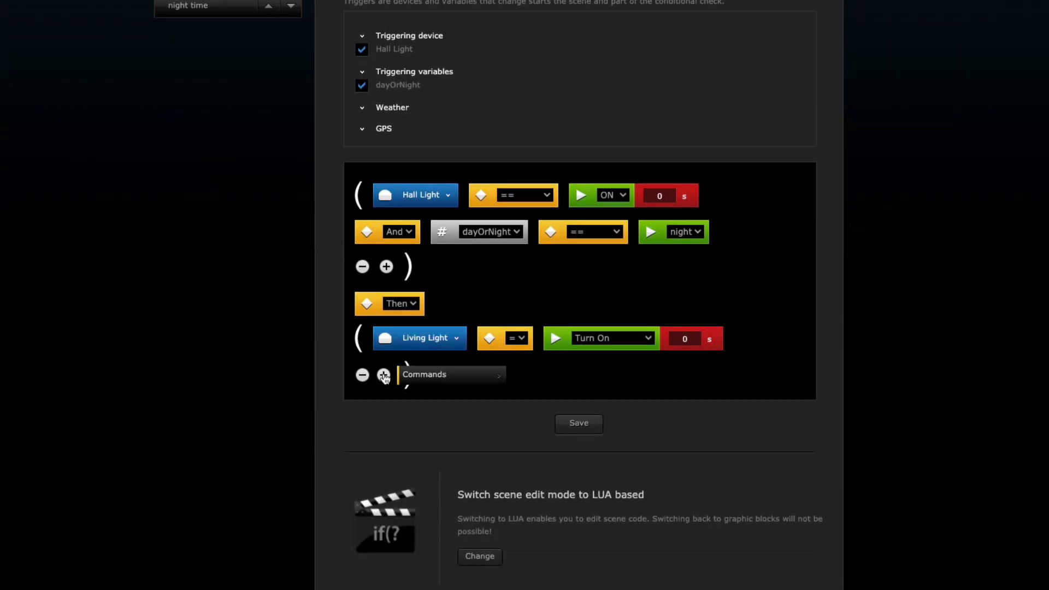
click(533, 376)
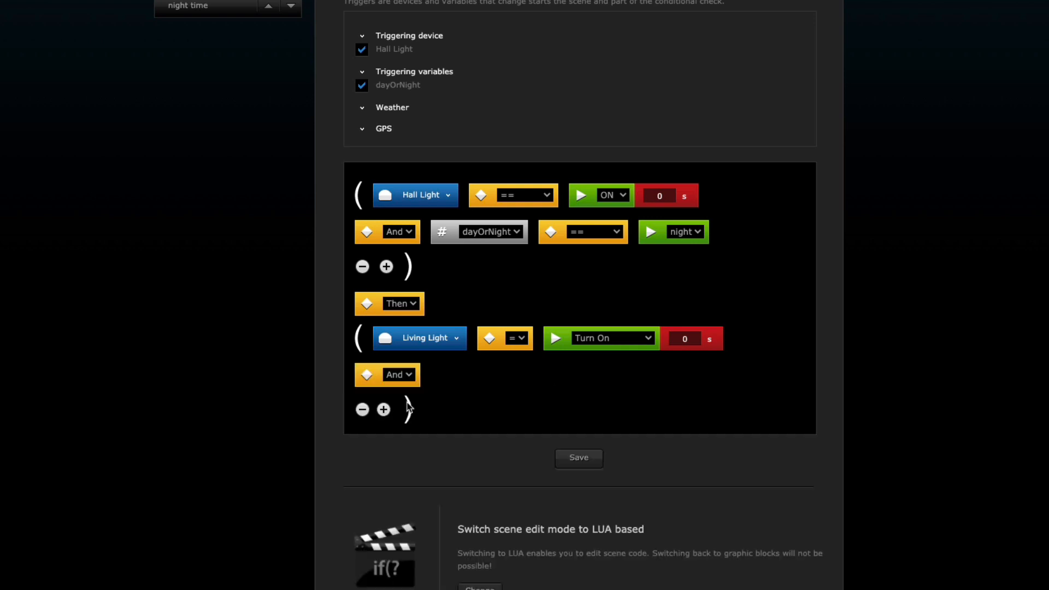
click(384, 410)
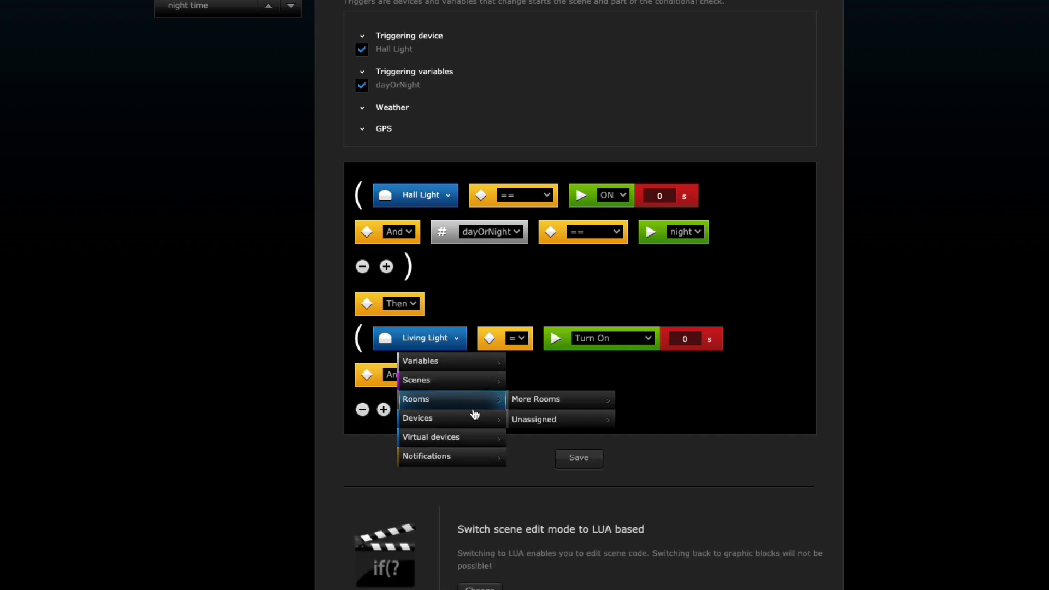
mouse_move(476, 422)
mouse_move(534, 438)
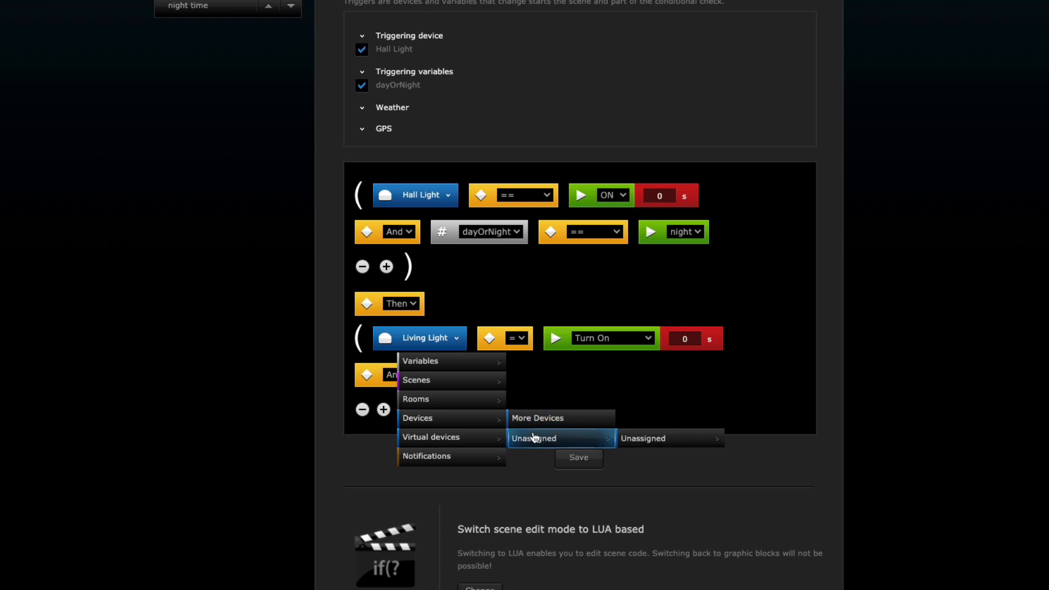
mouse_move(653, 439)
click(754, 458)
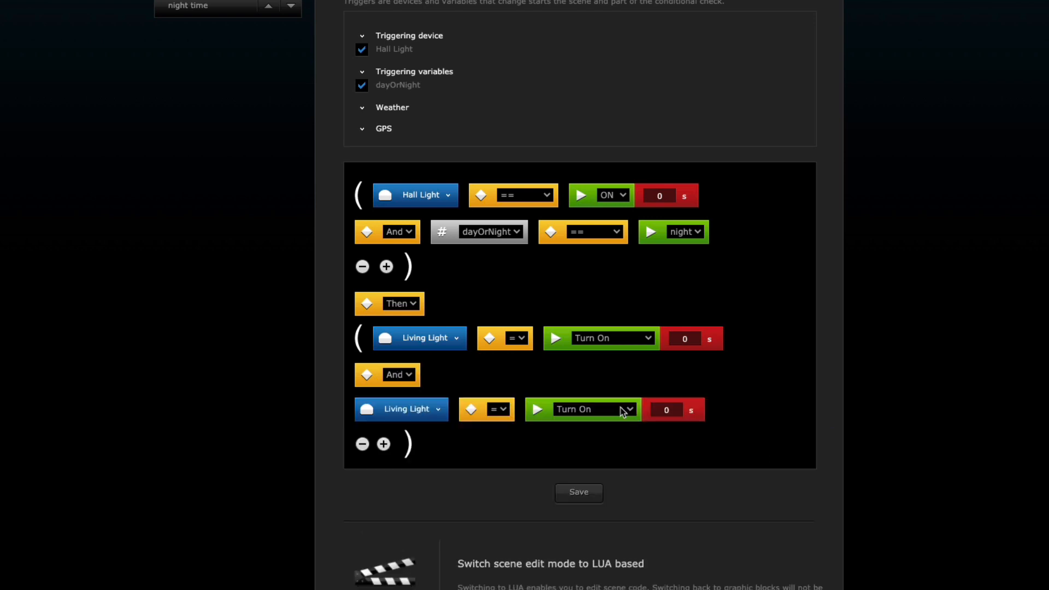
- Set the second Living Light action to Turn Off with a 30 s delay, and save the scene
click(597, 411)
click(598, 425)
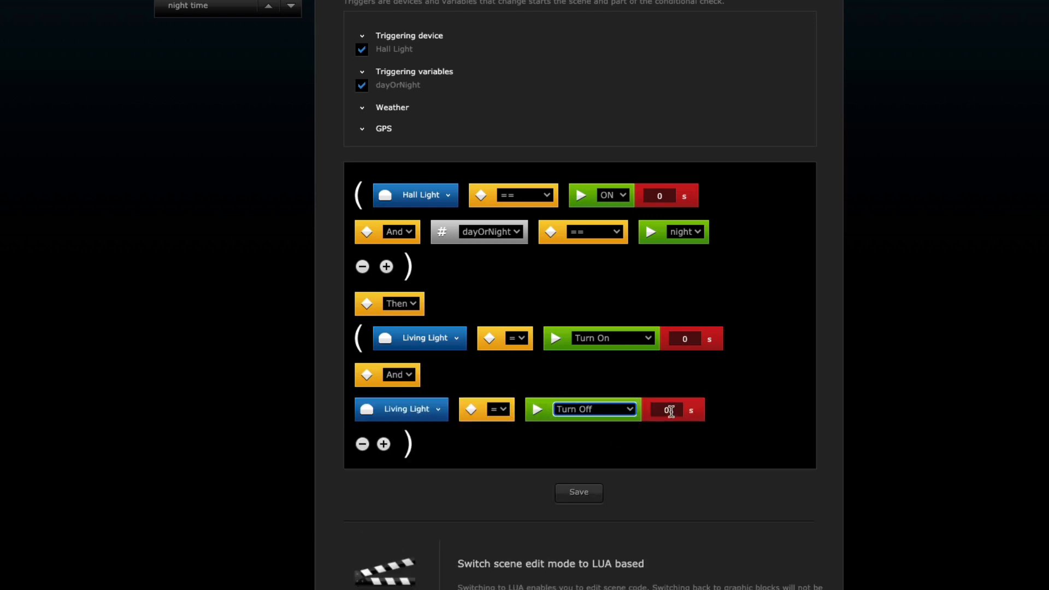
drag(672, 411, 655, 411)
text(30)
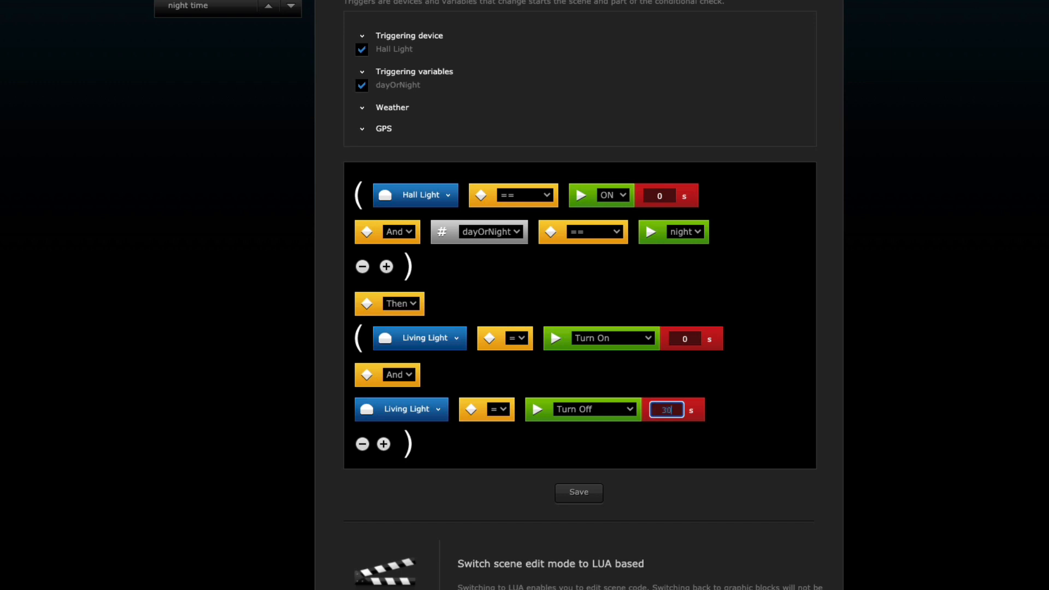
click(717, 413)
click(579, 493)
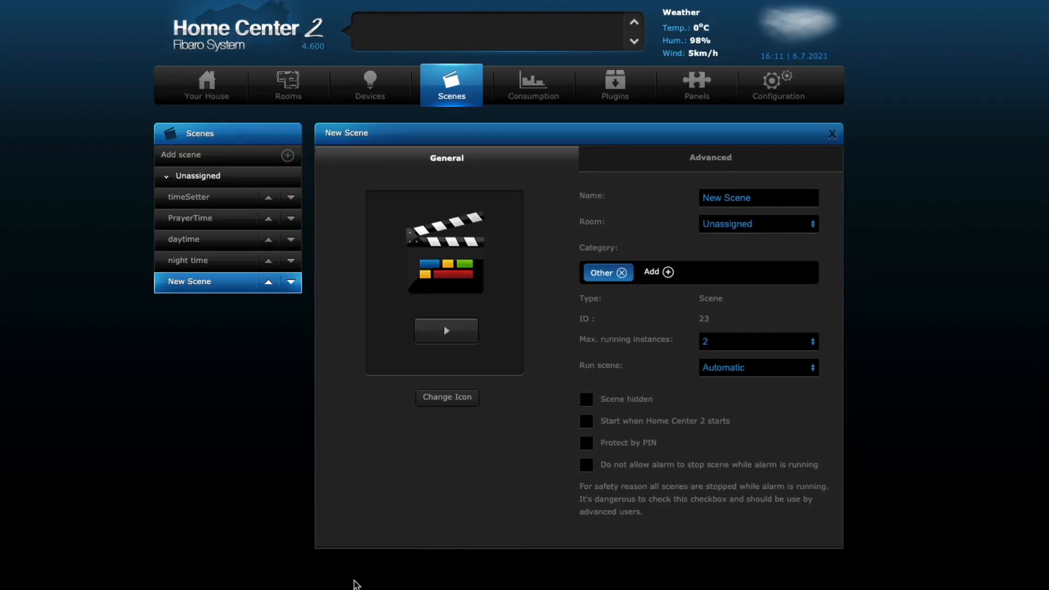
- Review the new scene's triggering device, triggering variable, and its saved condition and action blocks
click(704, 163)
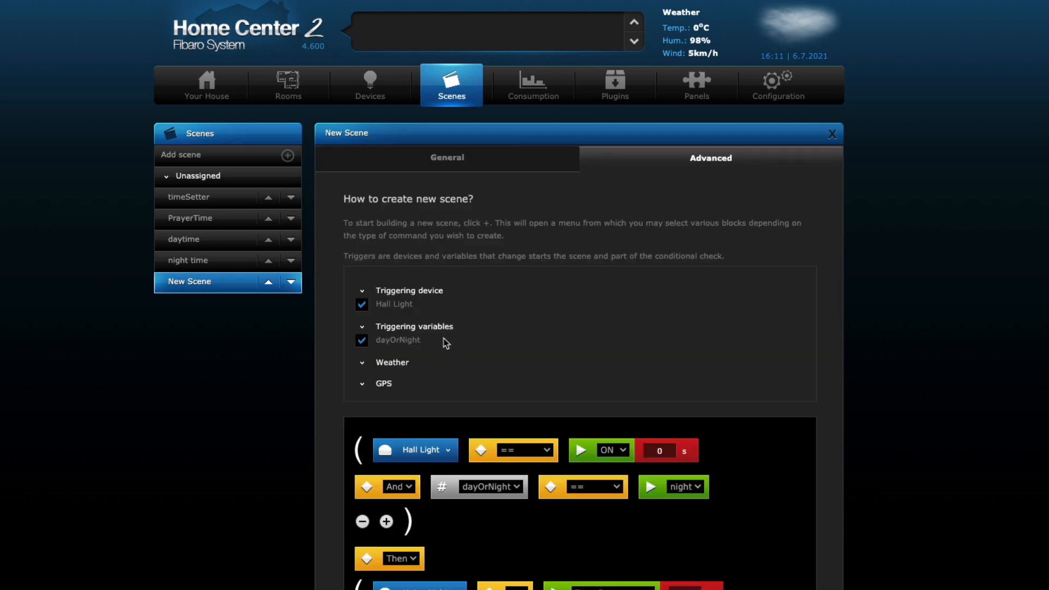
scroll(404, 348, down, 5)
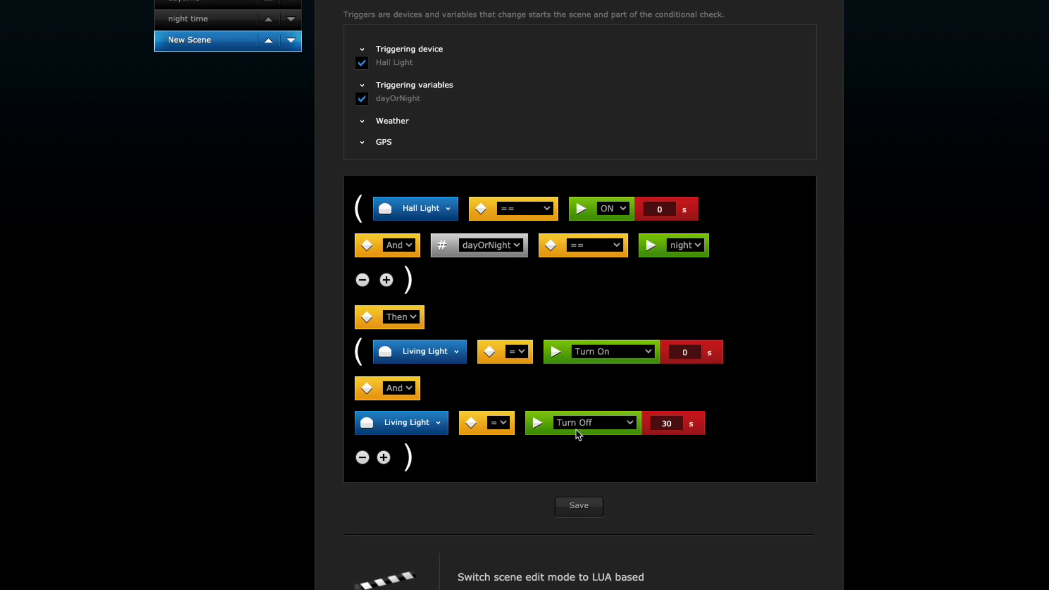
scroll(524, 227, up, 1)
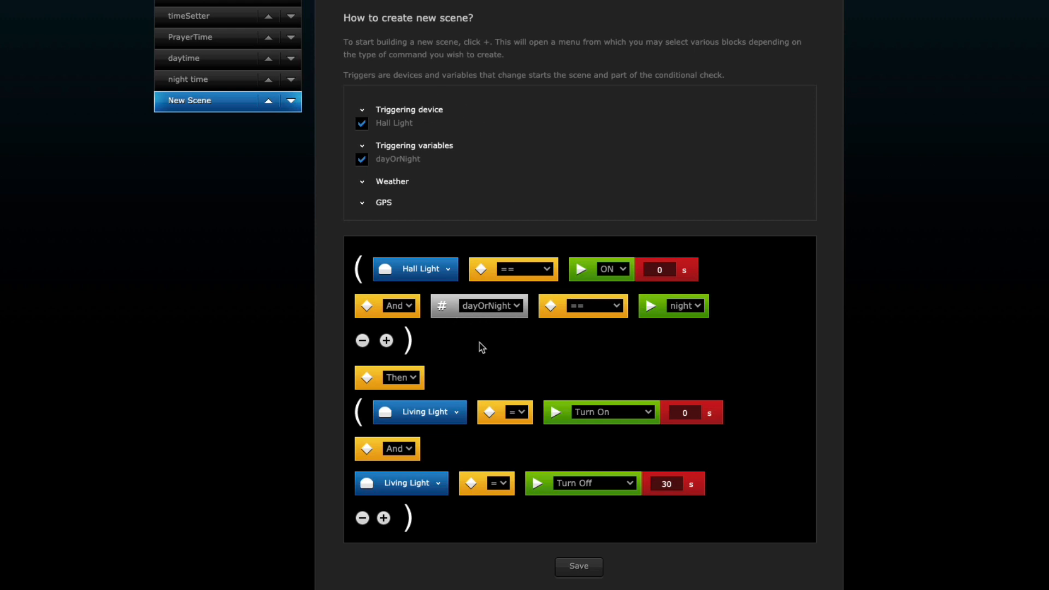
scroll(482, 348, down, 5)
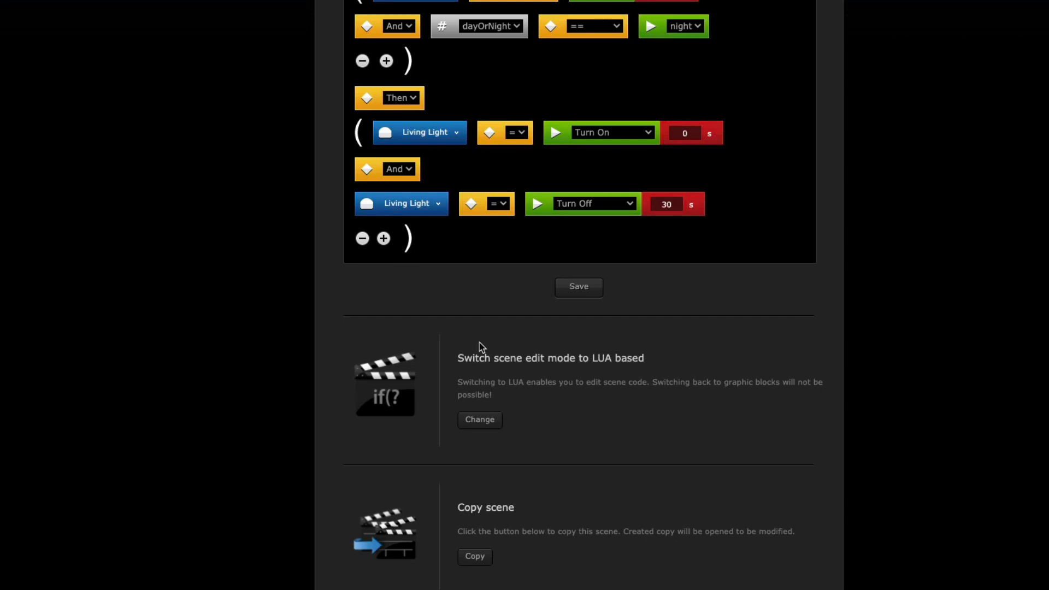
scroll(482, 348, up, 4)
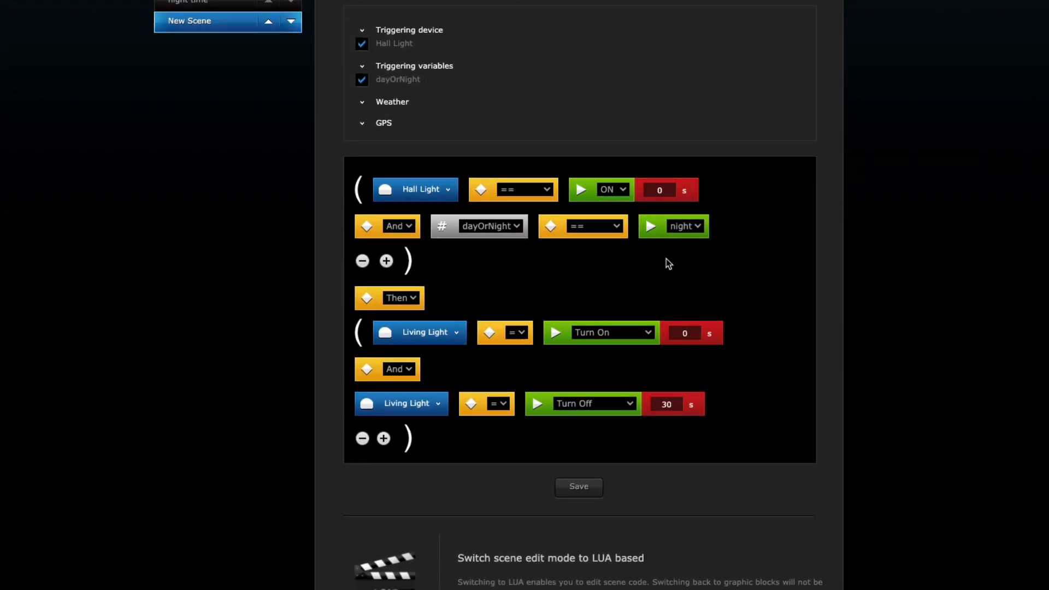
scroll(667, 259, up, 5)
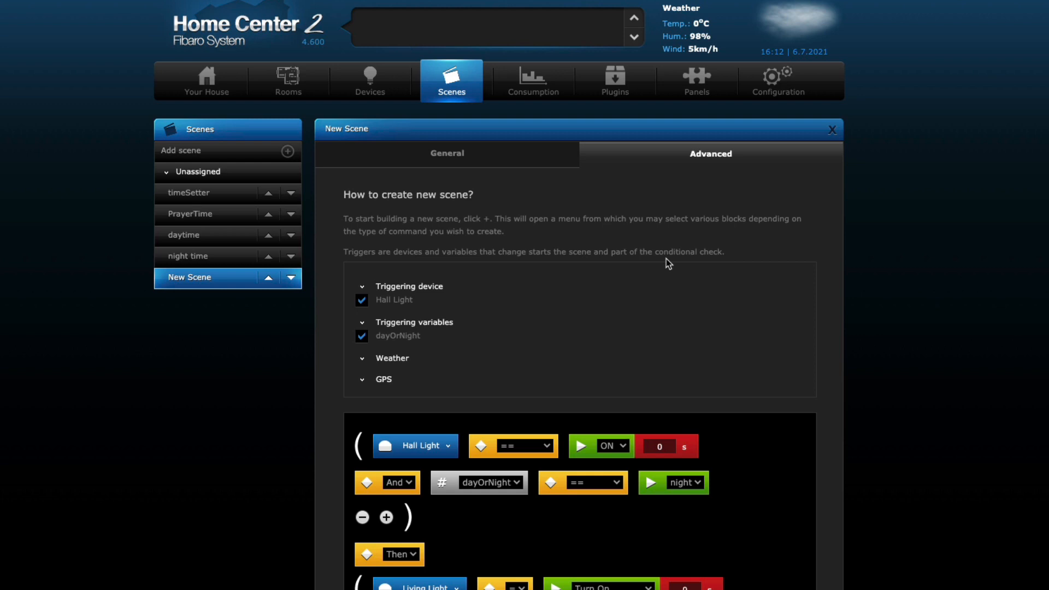
- In the Variables Panel, start a new predefined variable named motionBathroom and clear its first value
click(697, 81)
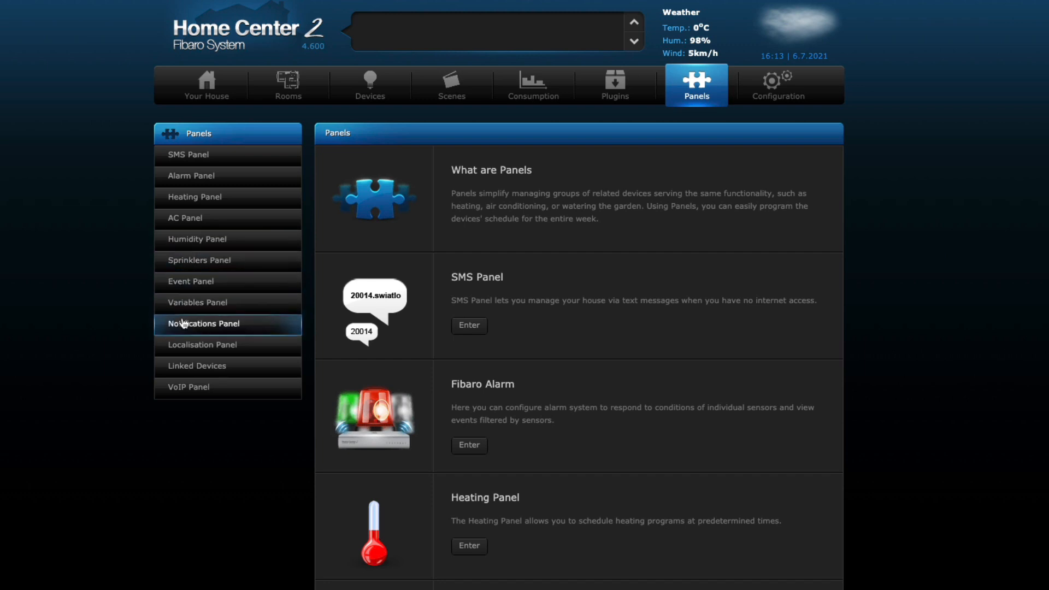
click(201, 306)
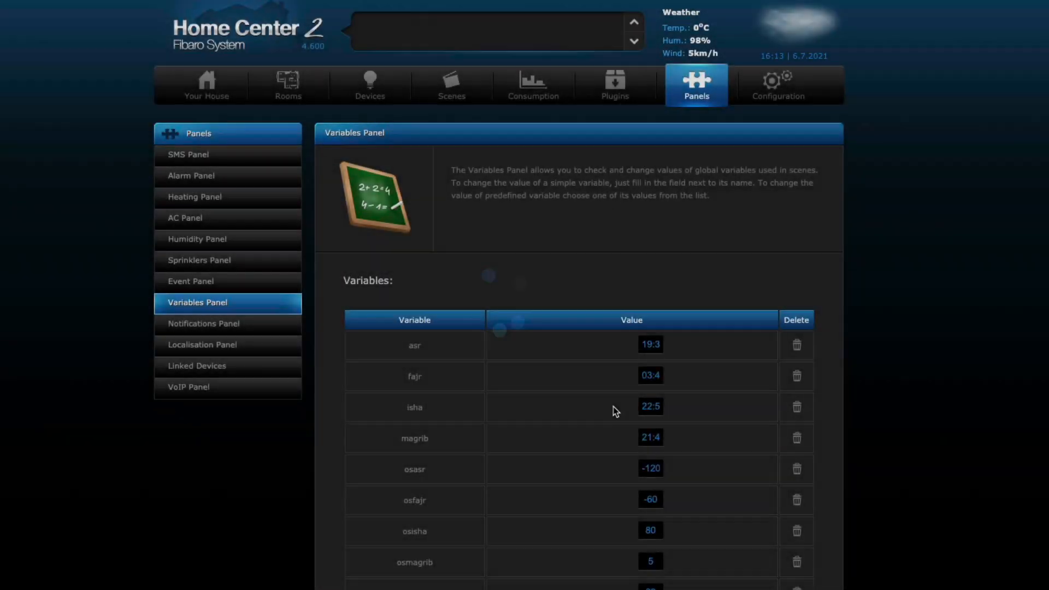
scroll(613, 406, down, 8)
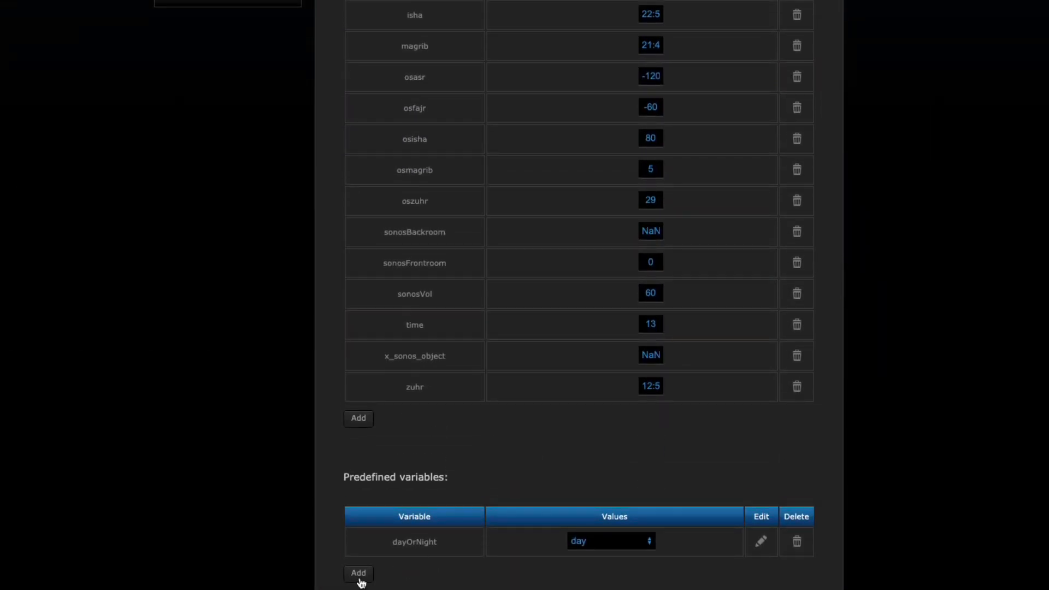
click(359, 579)
click(435, 247)
text(m)
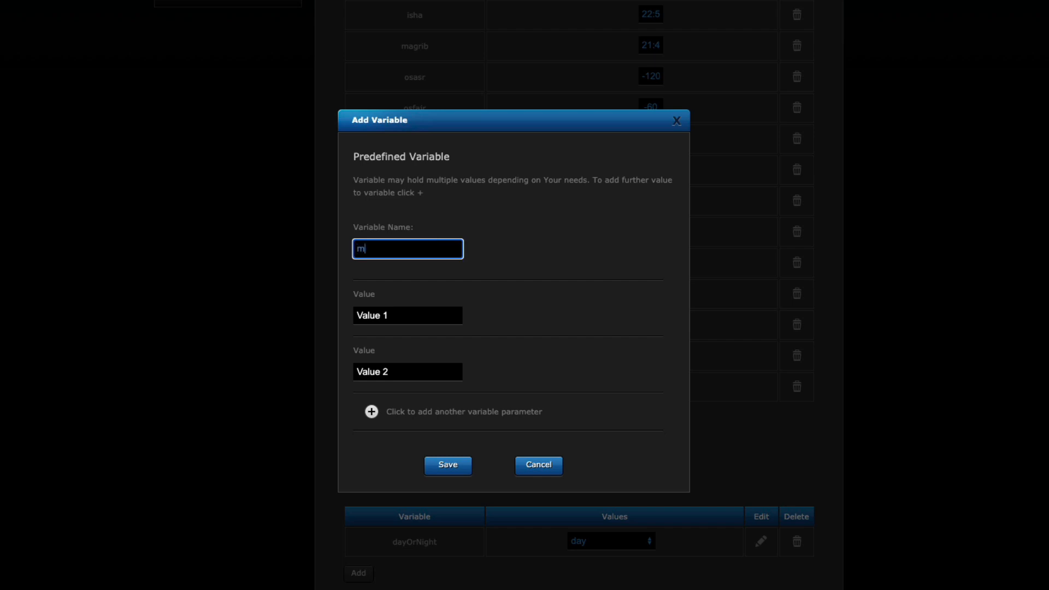
text(otionBathroom)
click(405, 316)
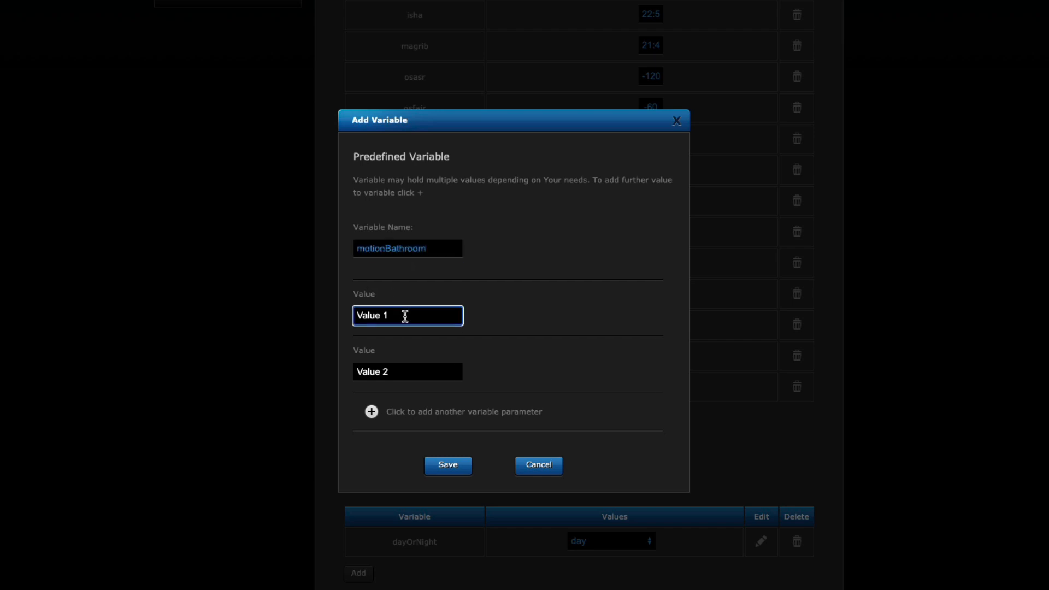
key(BackSpace)
key(BackSpace)
key(BackSpace)
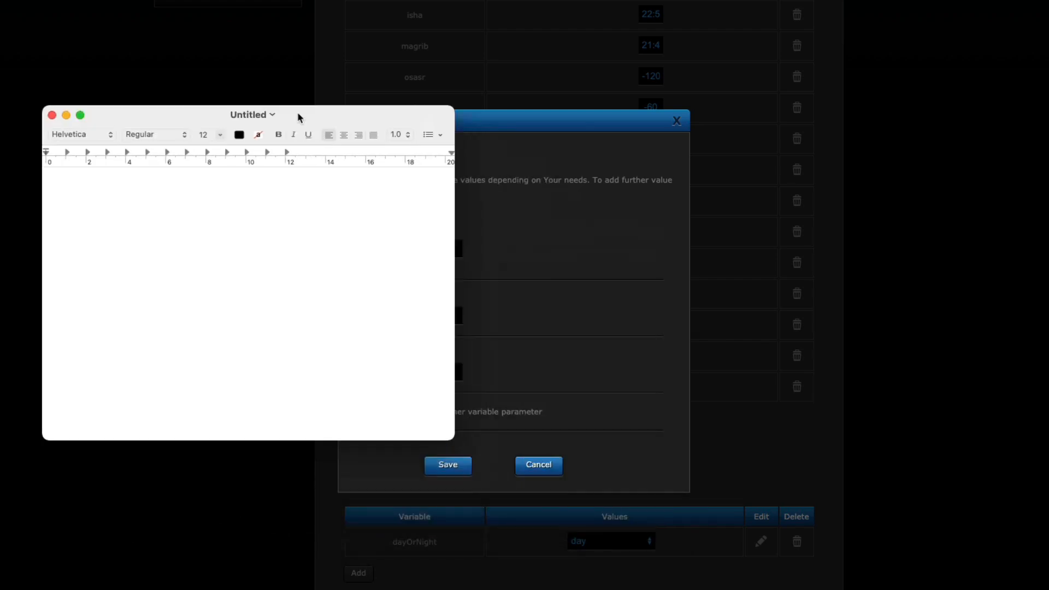
- In the blank TextEdit document, set the font size to 48 and write the line "Sunset to midnight 100%"
drag(298, 112, 284, 82)
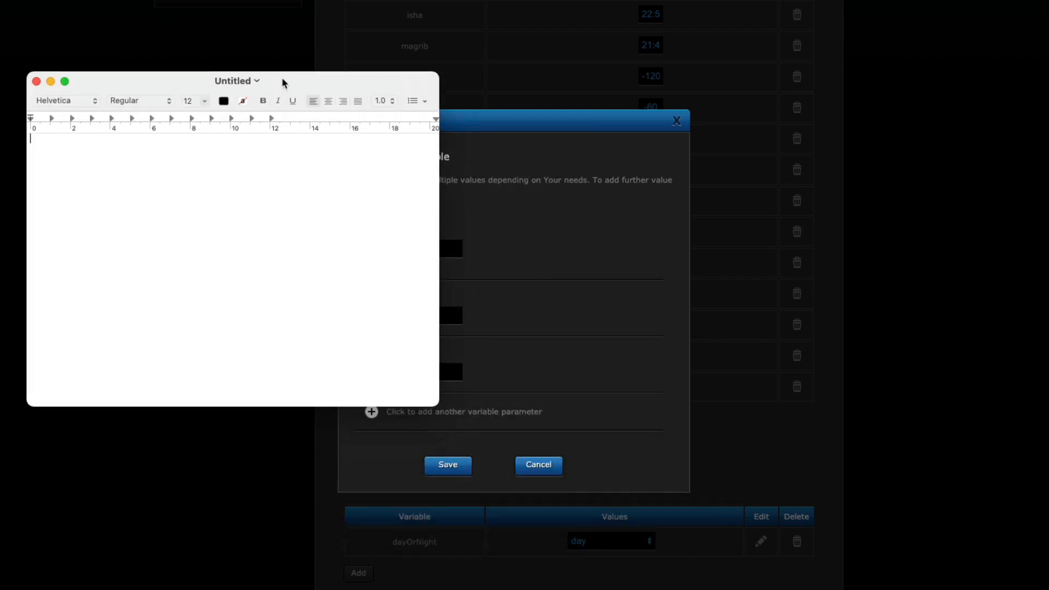
click(206, 102)
click(188, 219)
text(sun)
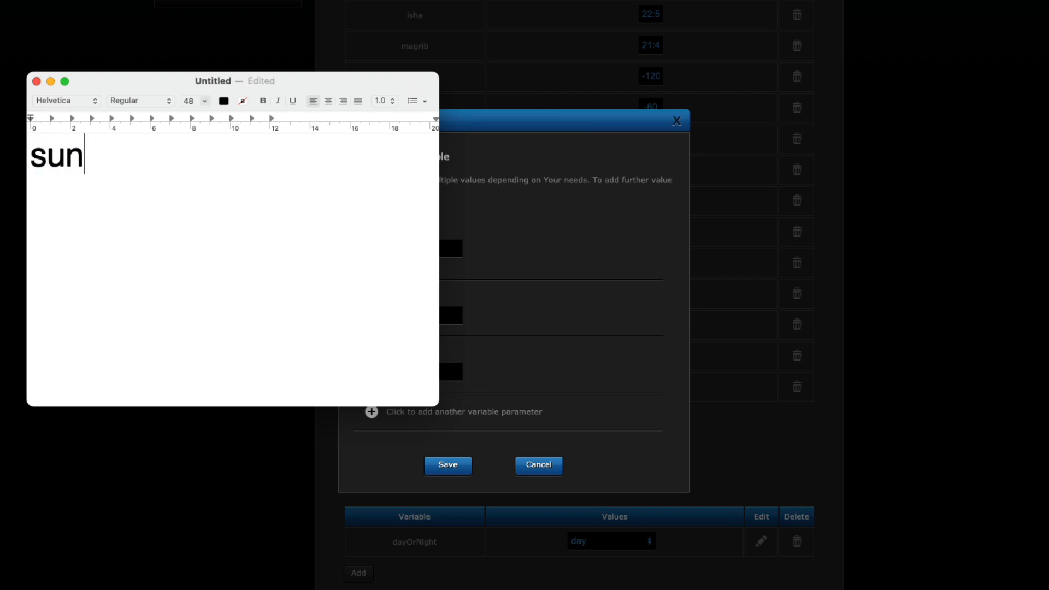
text(set )
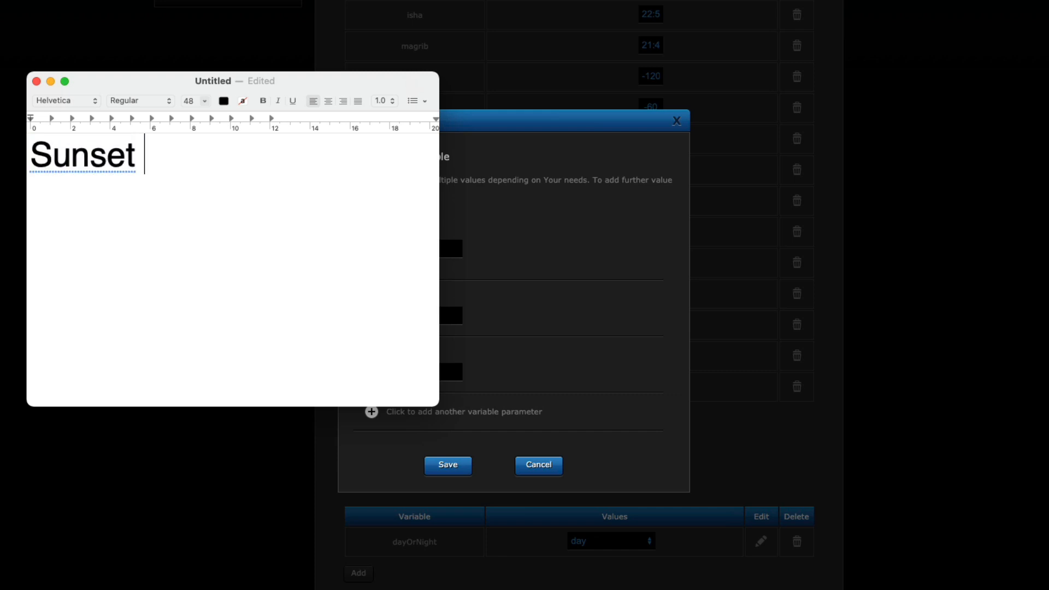
text(to mid)
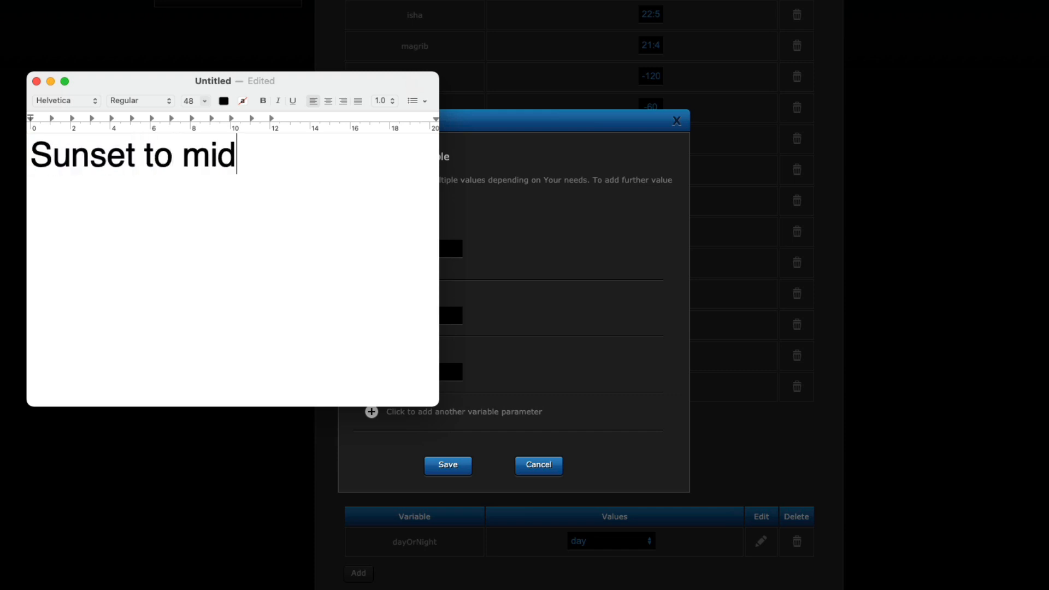
text(nih)
key(BackSpace)
text(g)
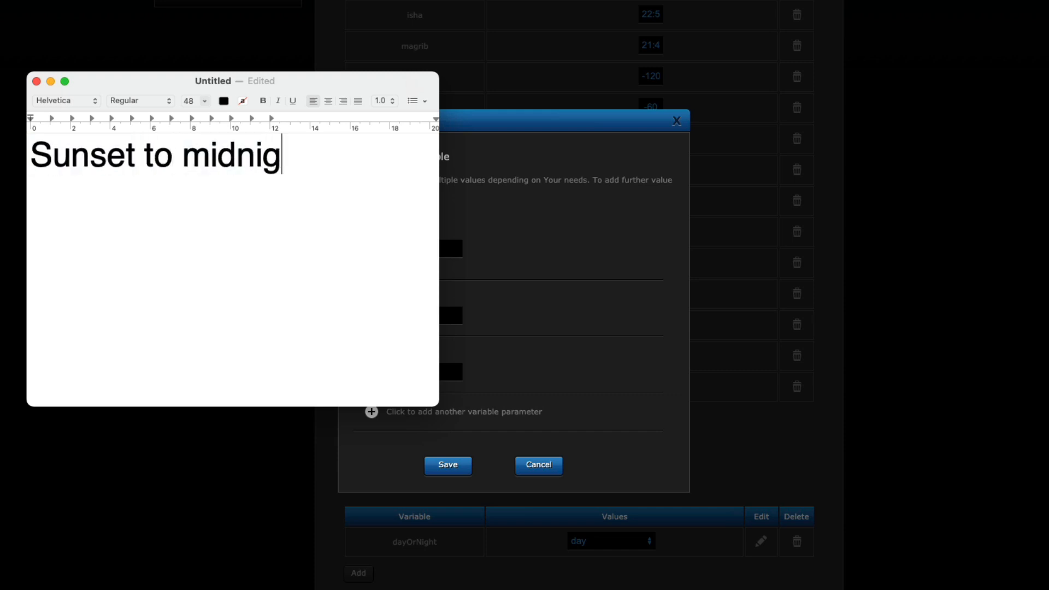
text(ht )
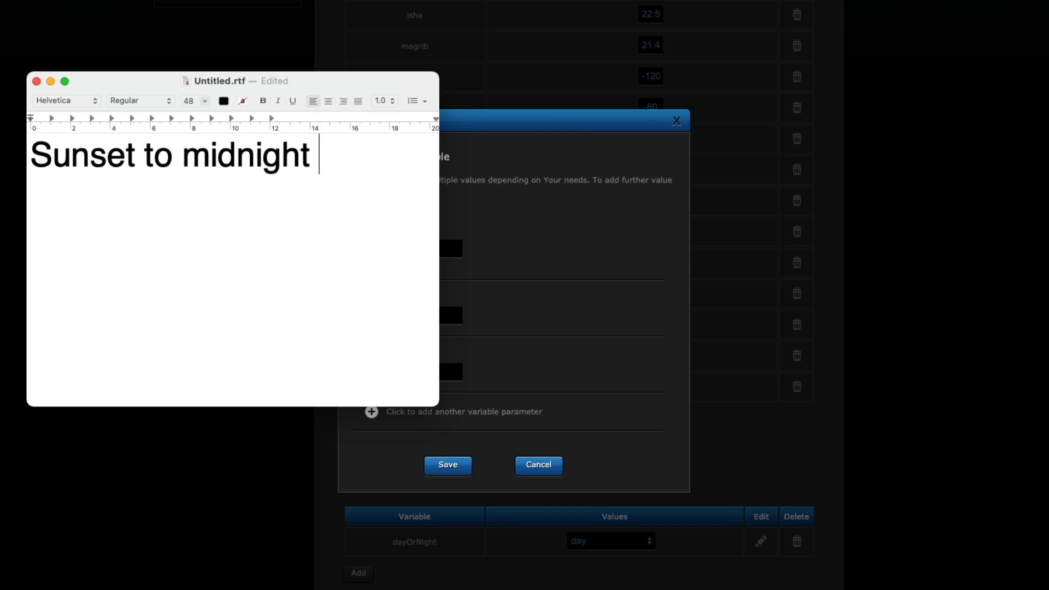
text(100)
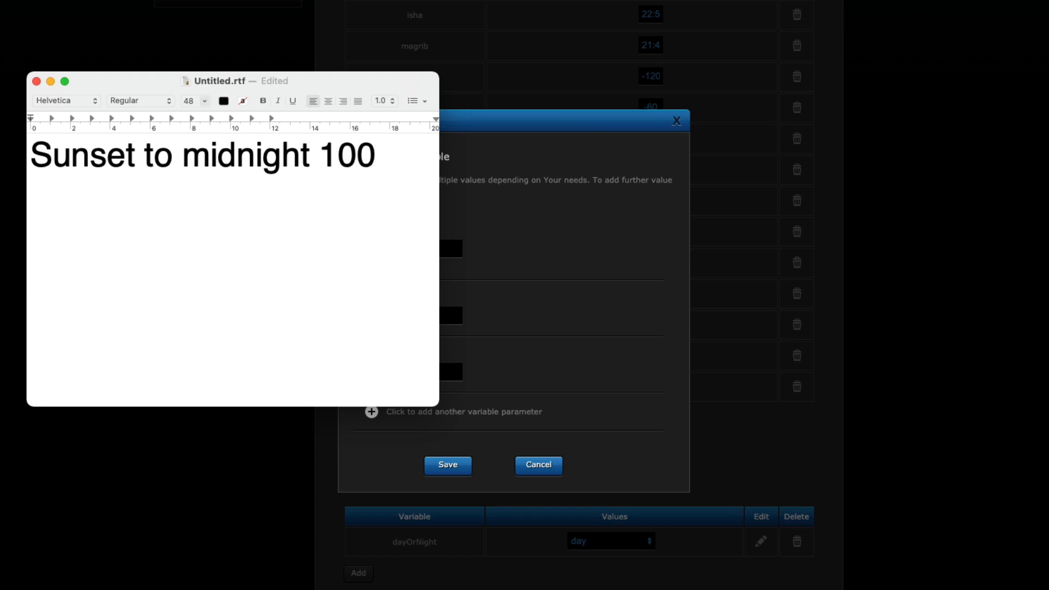
text(%)
key(Return)
- Add the lines "Midnight to sunrise 10%" and "Sunrise to sunset 0%" to the note
text(mi)
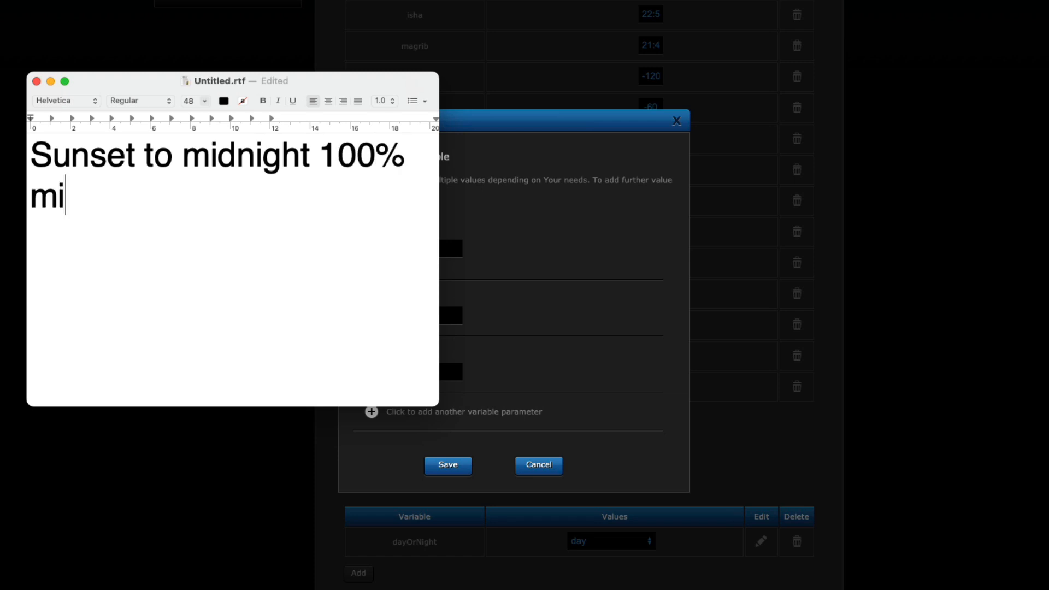
text(dnight to sunrise)
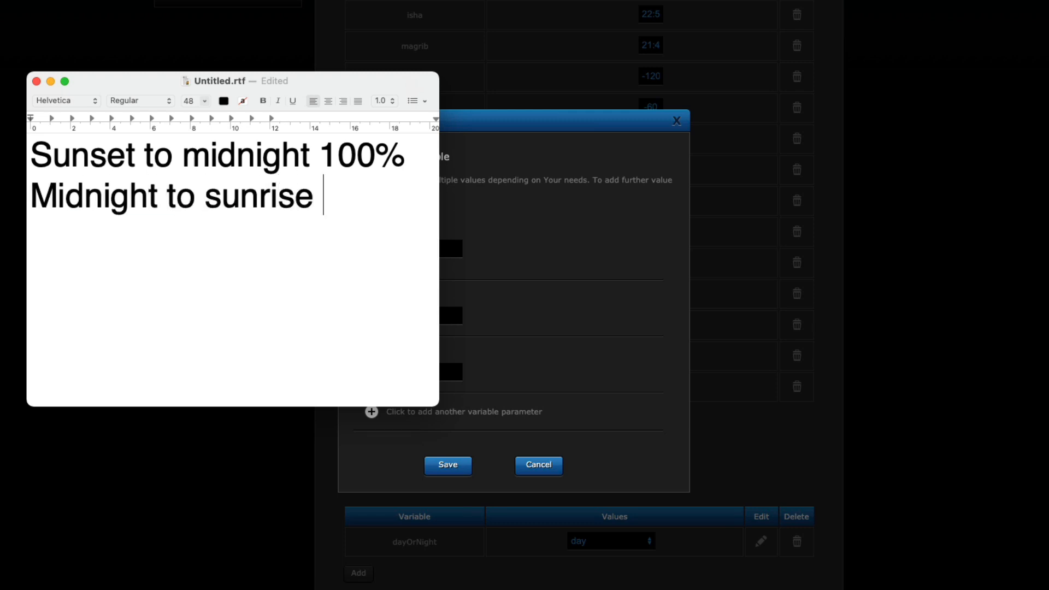
text( 10%)
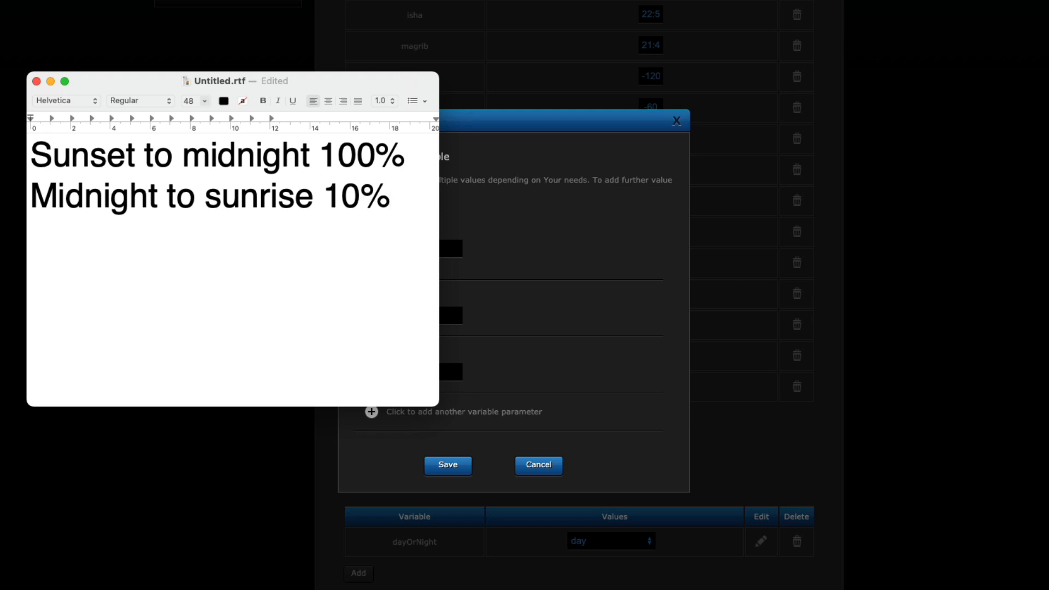
text(sunrise )
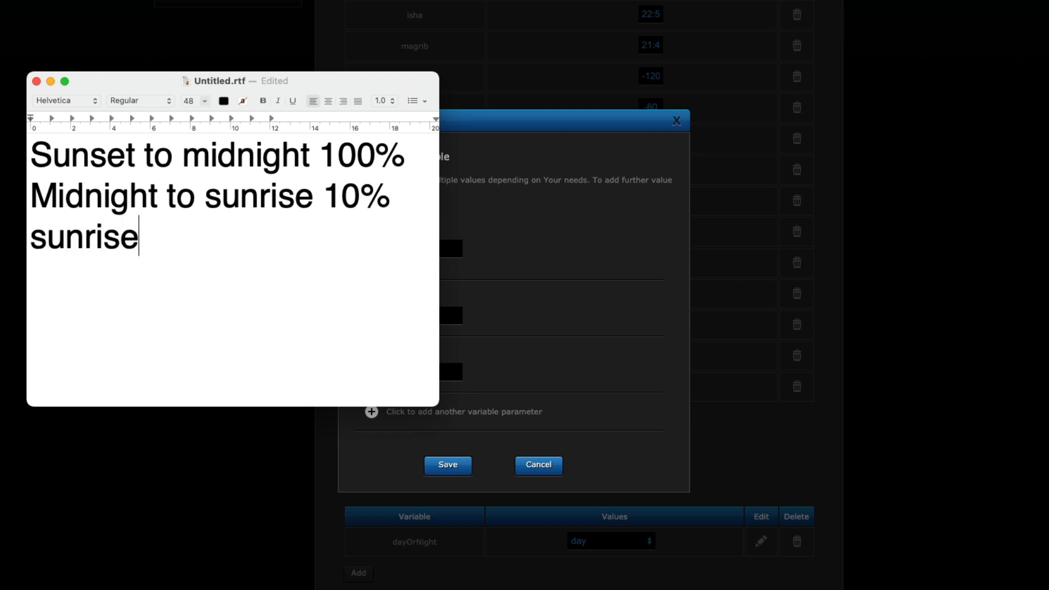
text(to sunse)
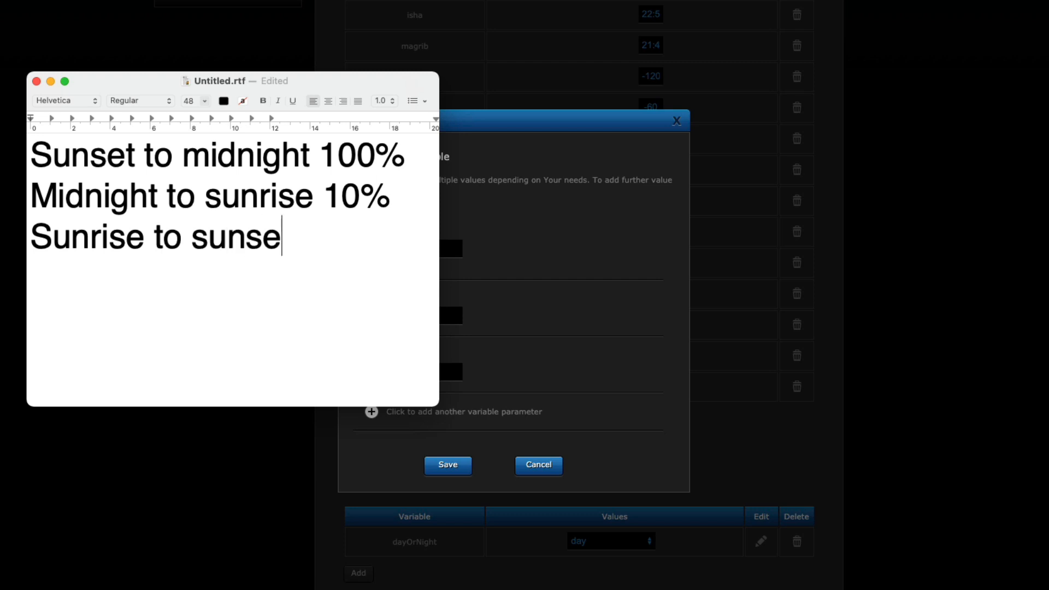
text(t 0%)
key(Return)
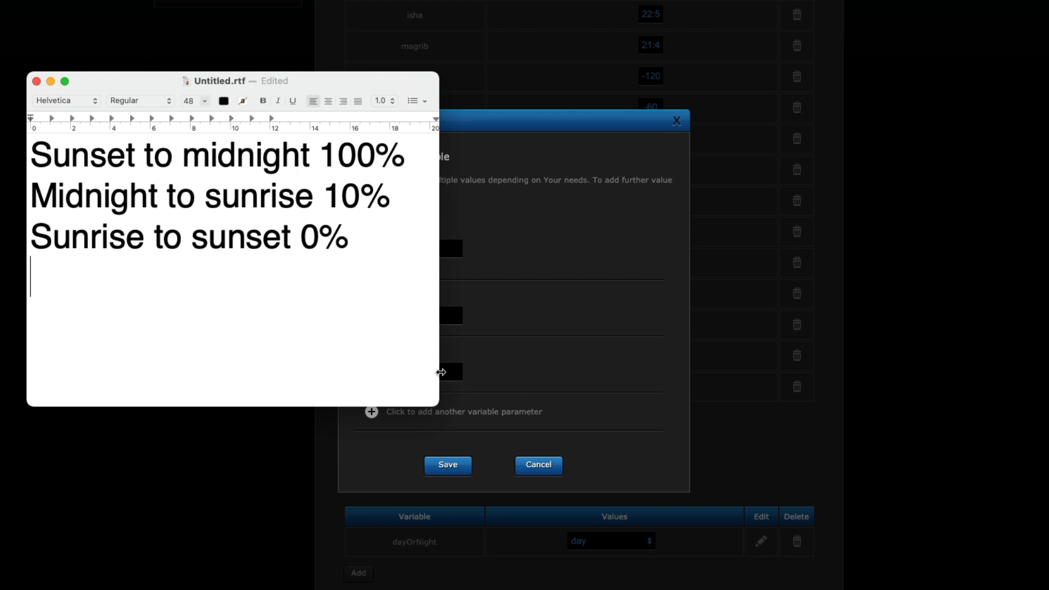
- Widen the note and append "full" to the 100% line, "Dim" to the 10% line and "Off" to the 0% line
drag(439, 376, 714, 385)
click(461, 160)
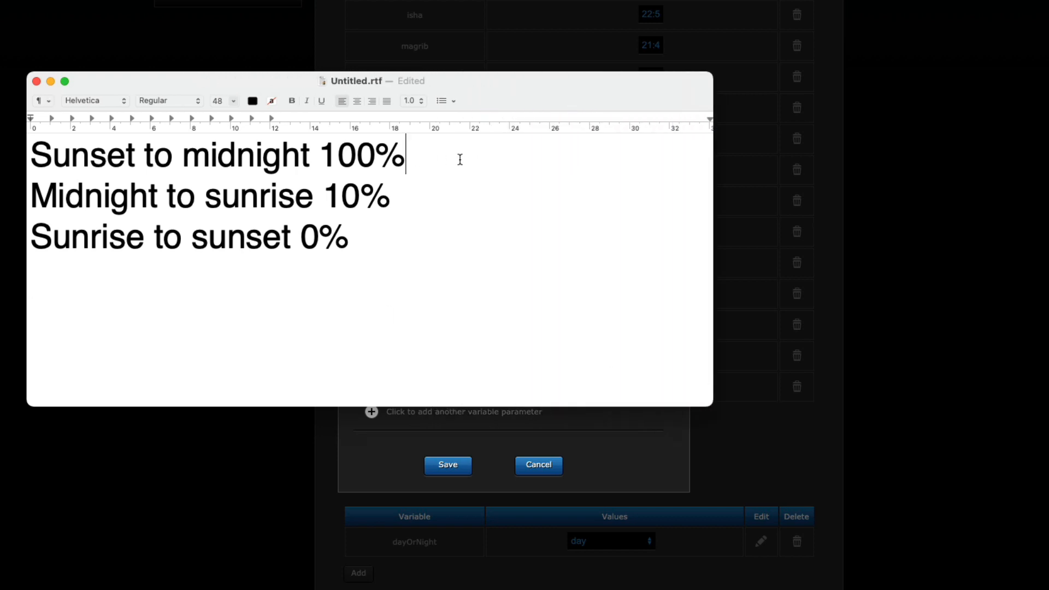
click(397, 238)
text(. off)
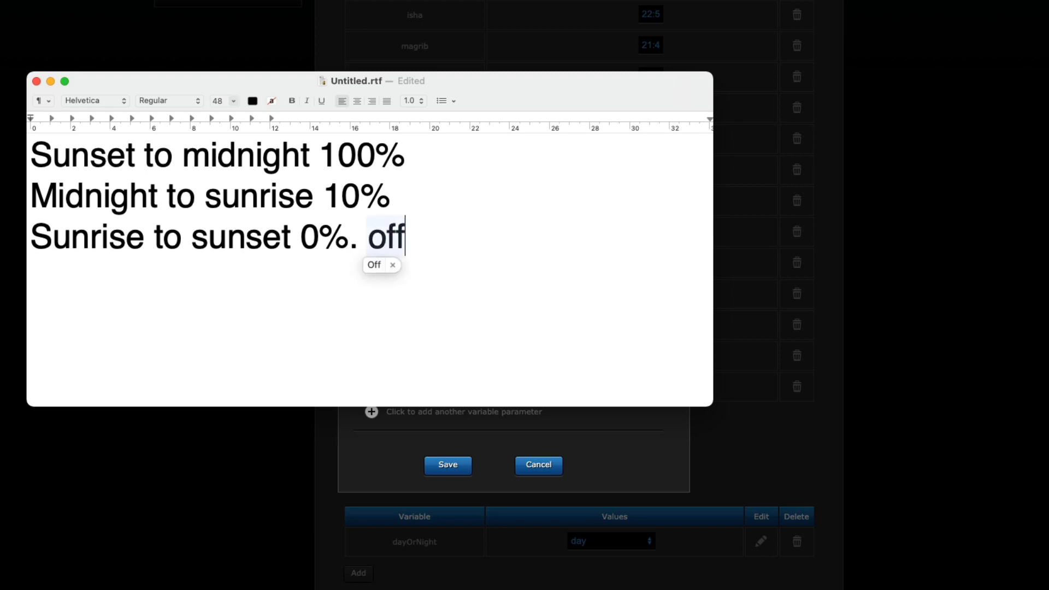
key(Return)
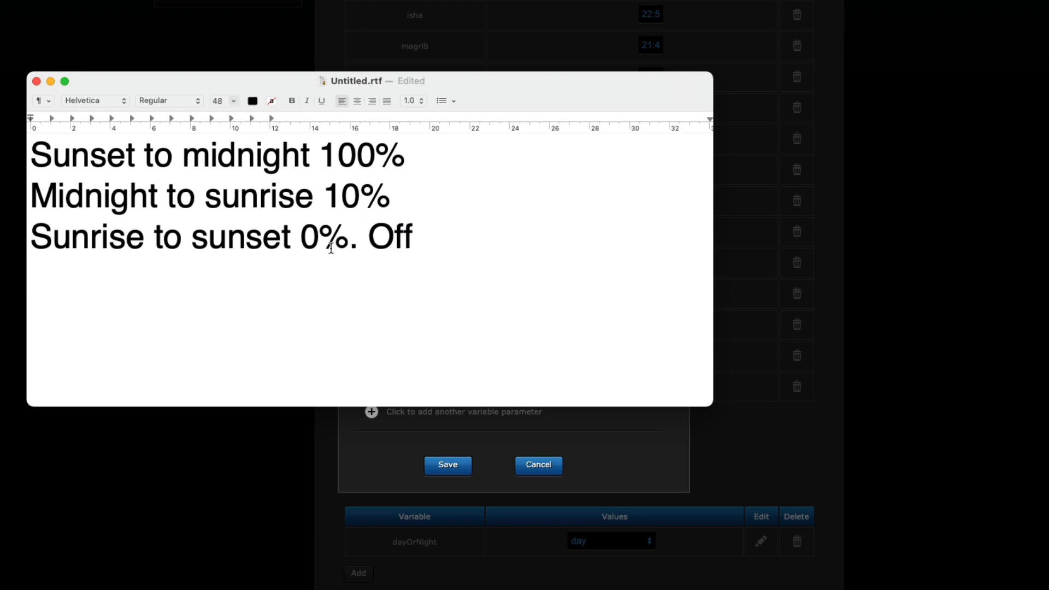
click(403, 212)
text(. dim)
click(425, 158)
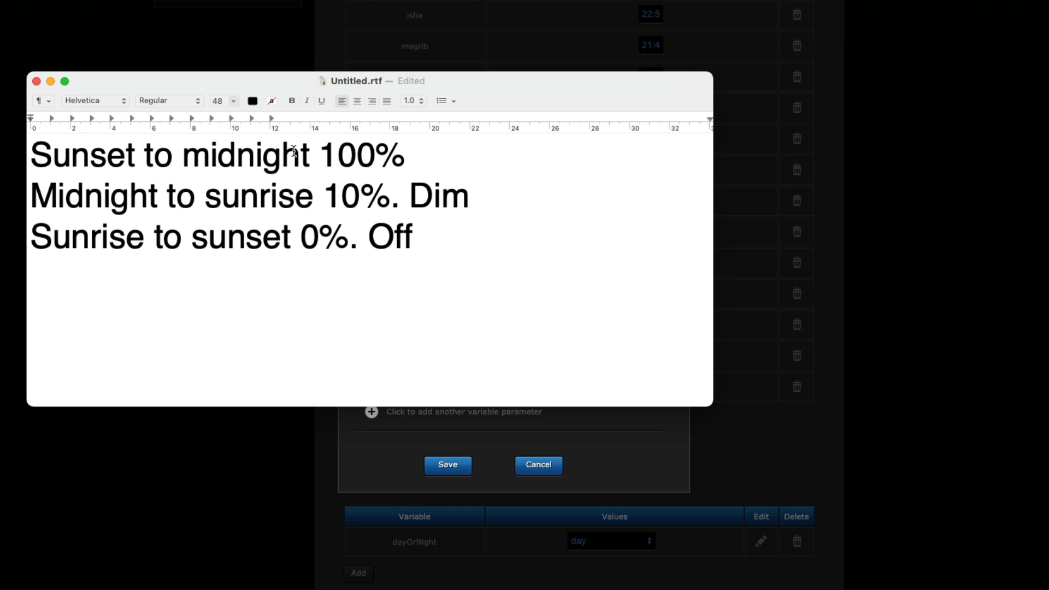
text(full)
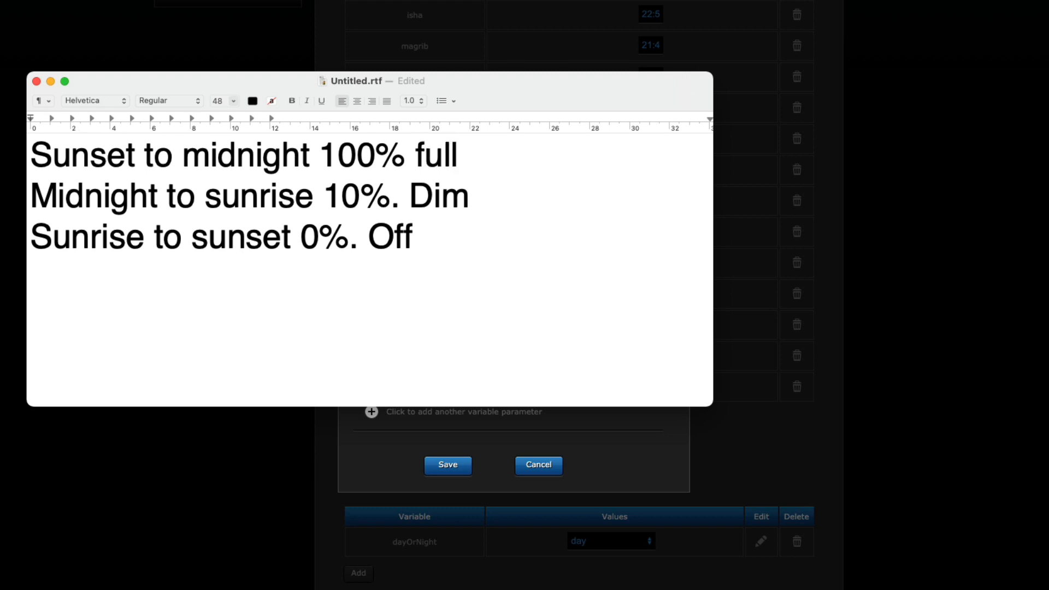
click(296, 151)
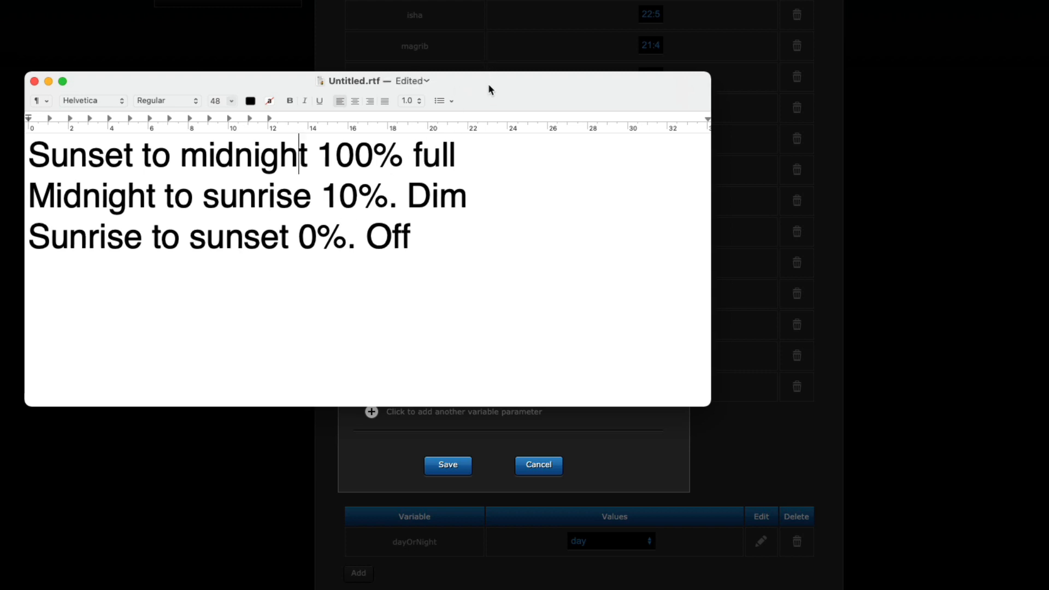
- Move the note aside, give the motionBathroom variable the values off, full and dim, and save it
drag(488, 87, 0, 109)
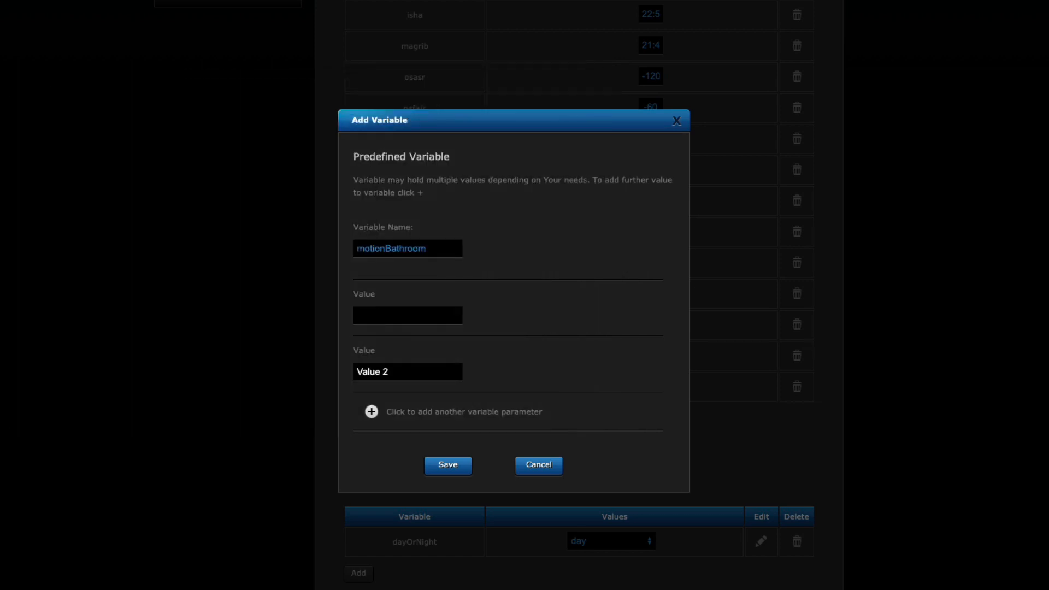
click(381, 316)
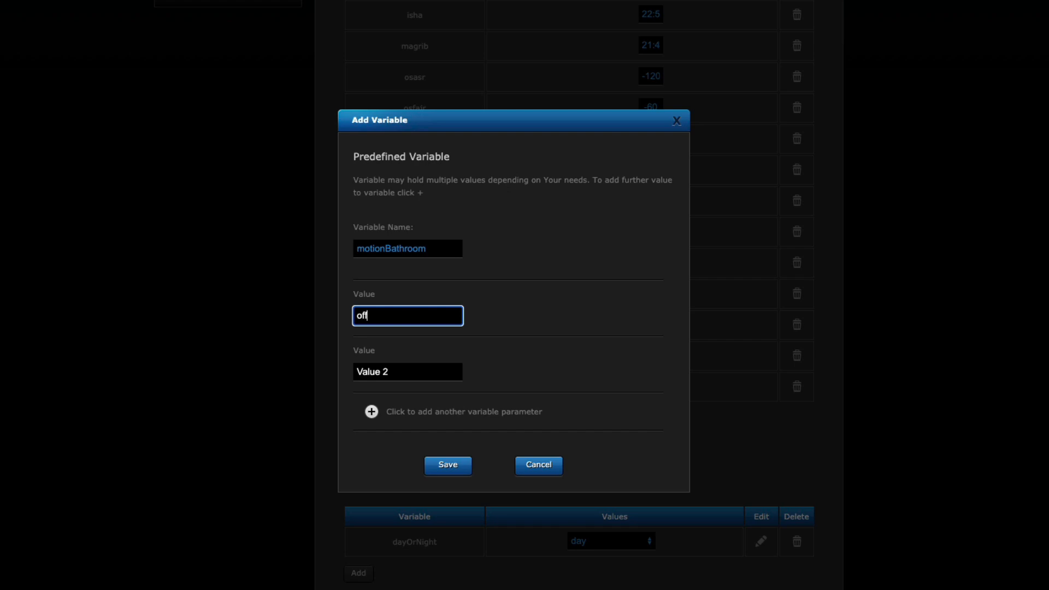
click(429, 373)
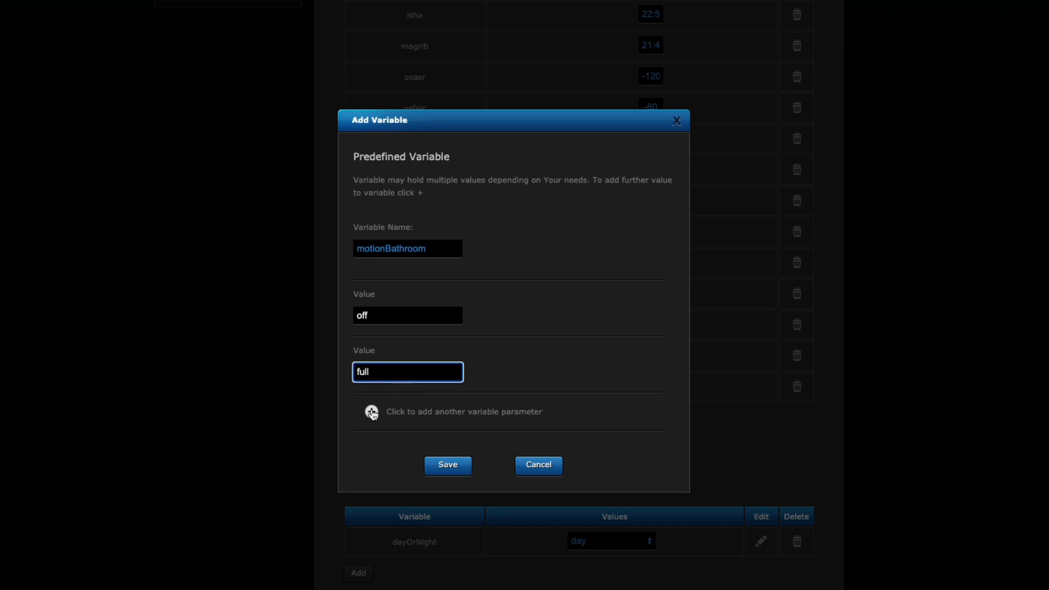
click(372, 412)
drag(398, 429, 350, 437)
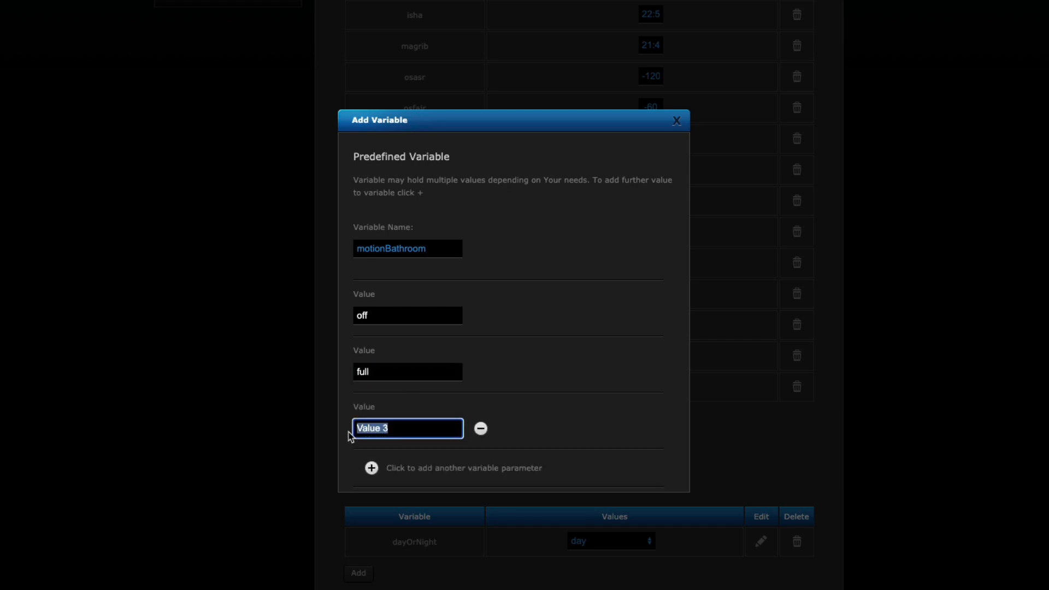
text(dim)
click(534, 392)
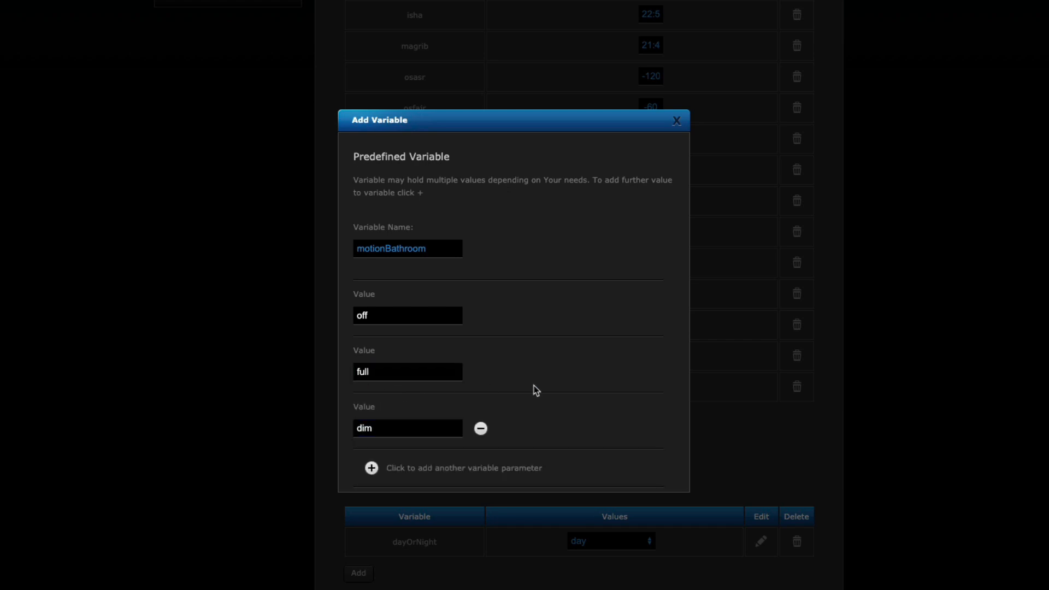
scroll(534, 391, down, 2)
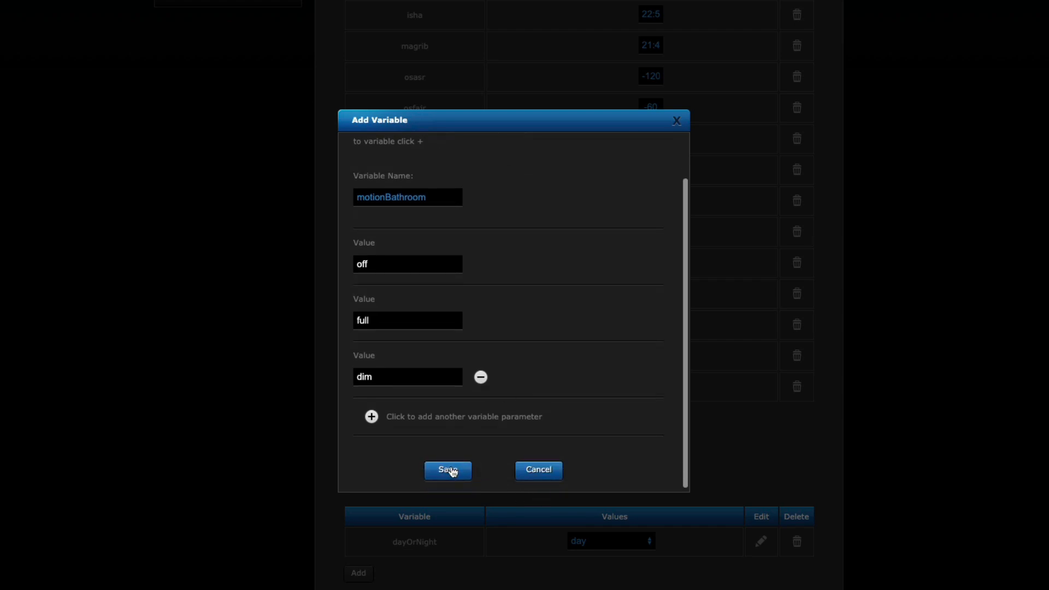
click(448, 471)
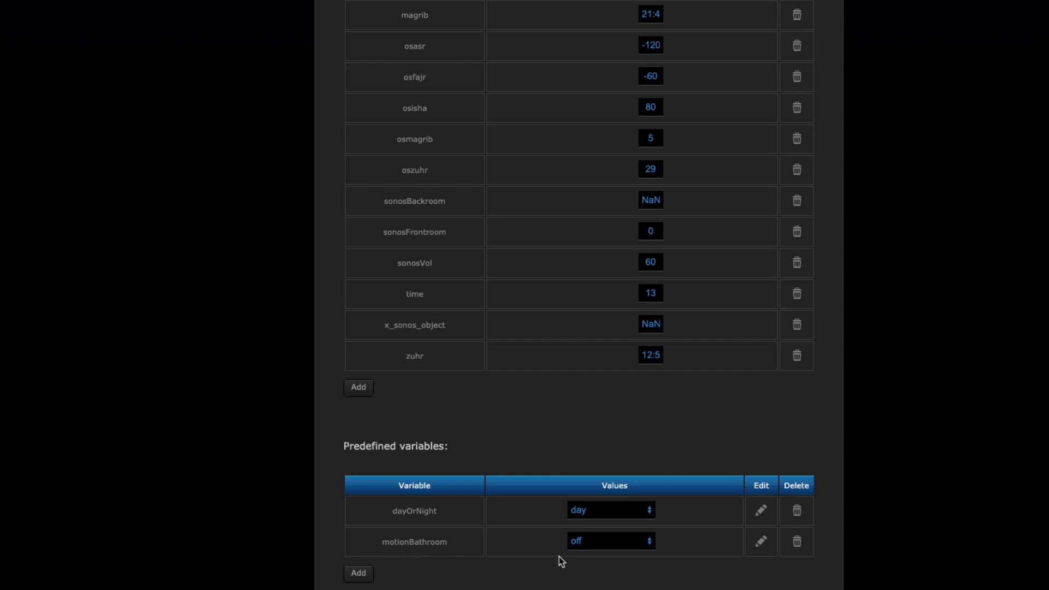
- Check the selectable values of the motionBathroom variable, keeping off selected
click(601, 549)
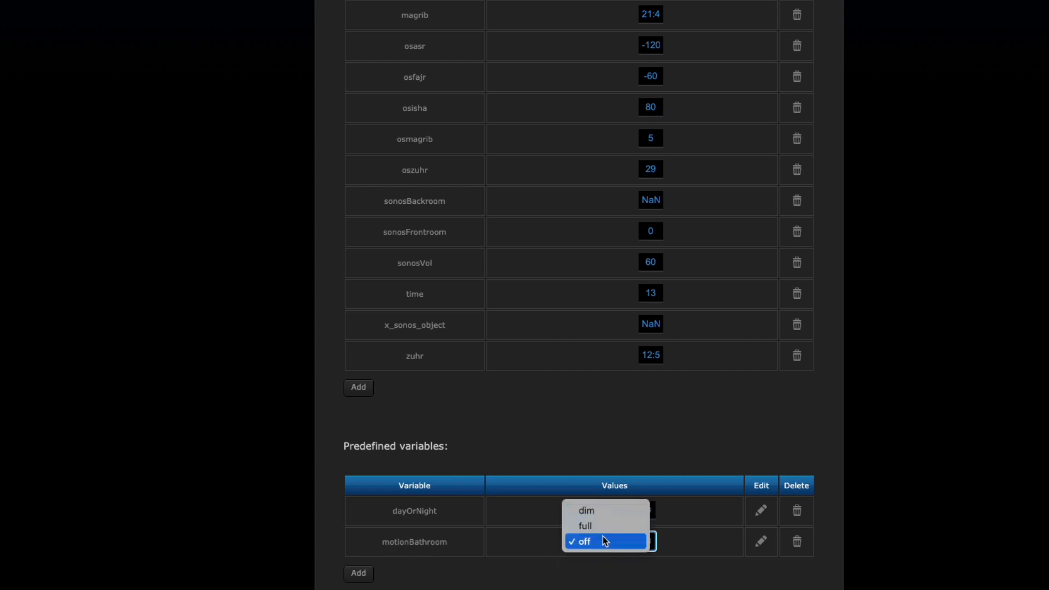
click(605, 541)
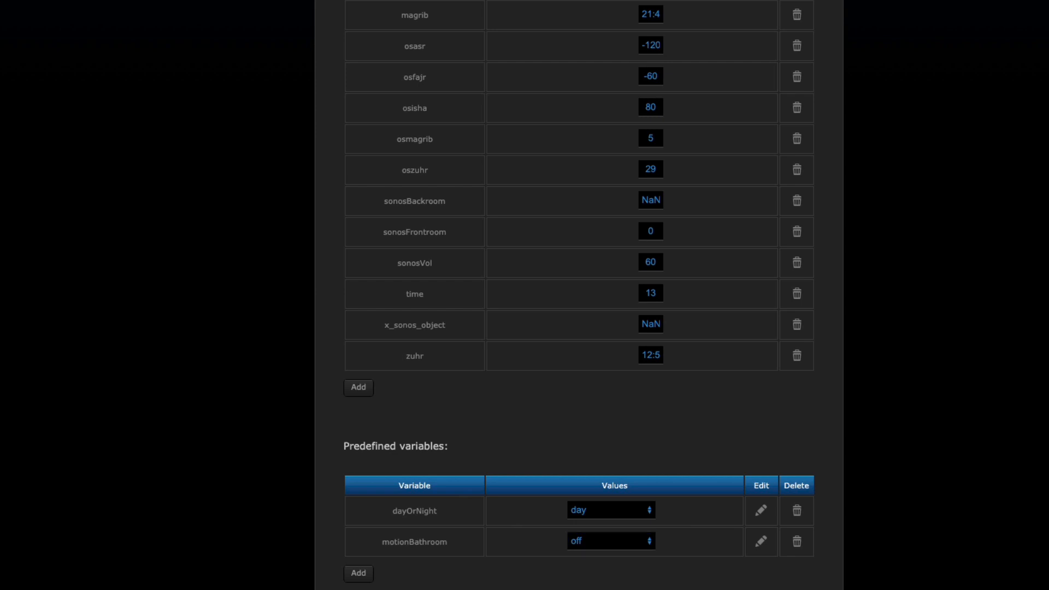
scroll(352, 214, up, 8)
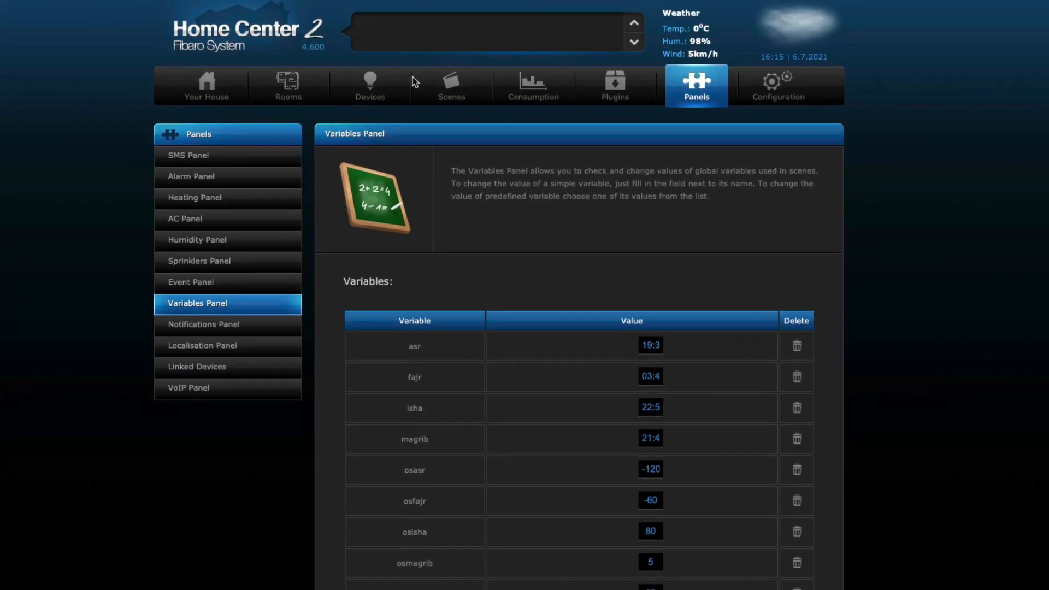
- Open the choice of new scene types in the Scenes section
click(449, 97)
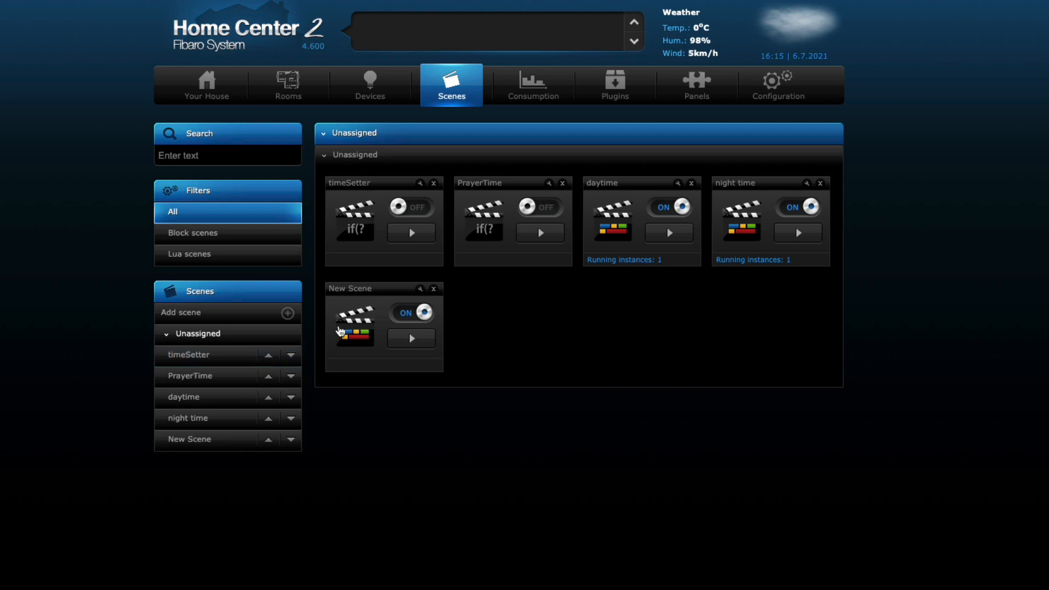
click(246, 313)
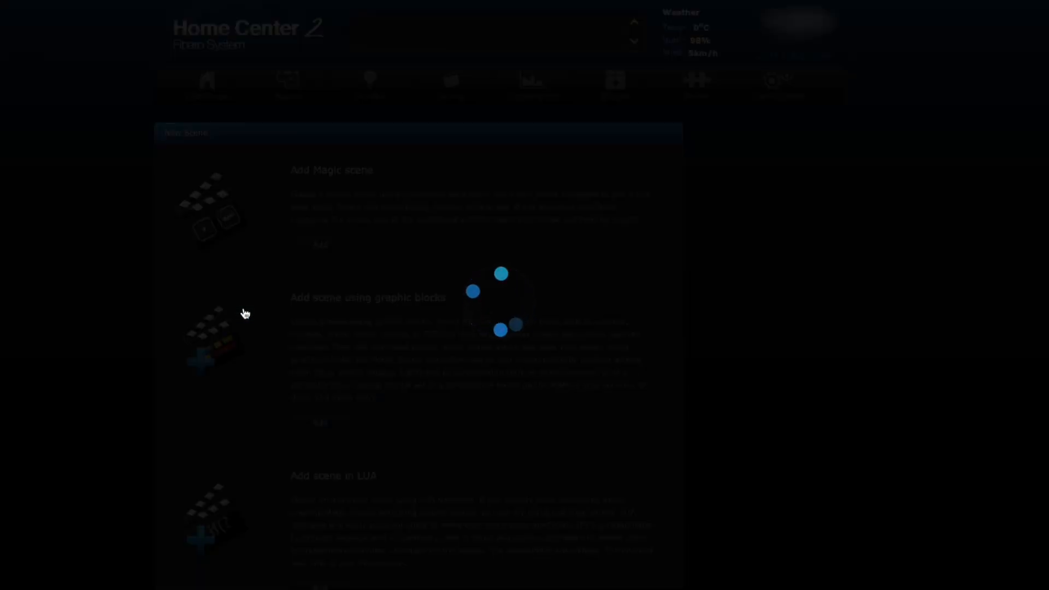
scroll(489, 507, down, 1)
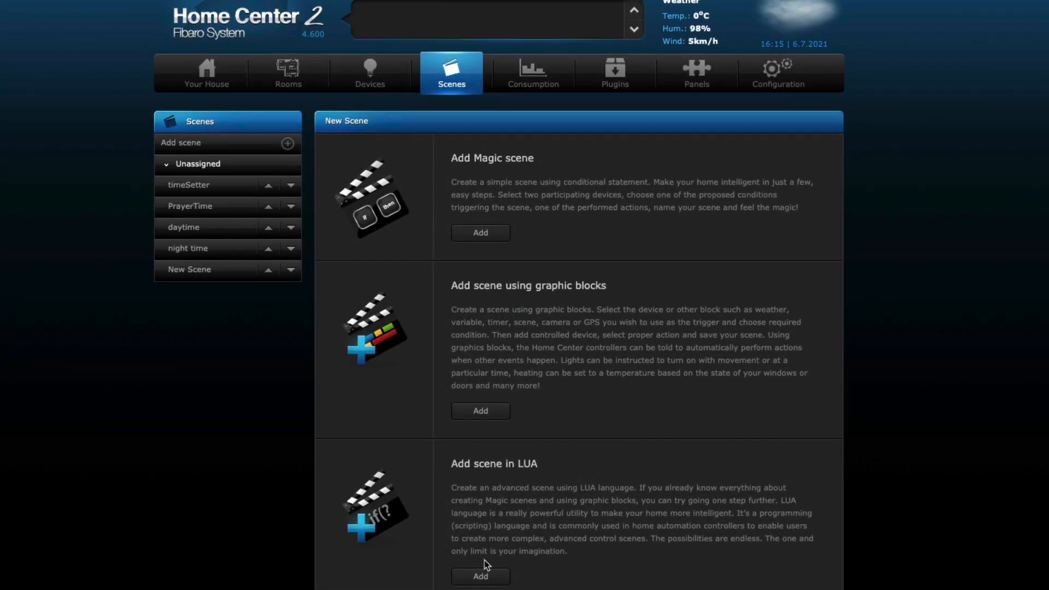
click(481, 579)
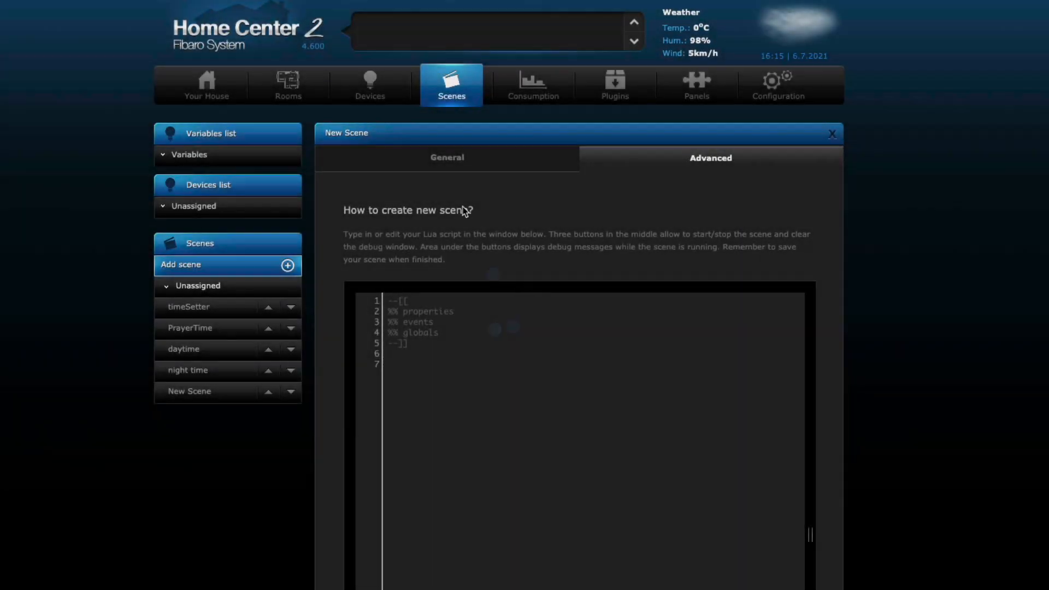
click(253, 166)
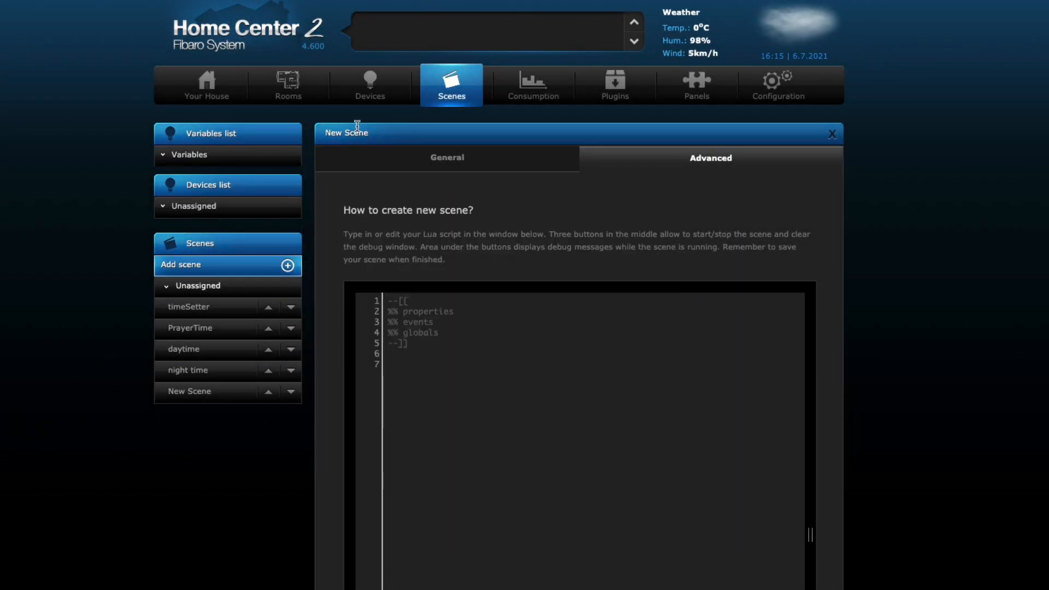
- Add a new scene using graphic blocks
click(261, 267)
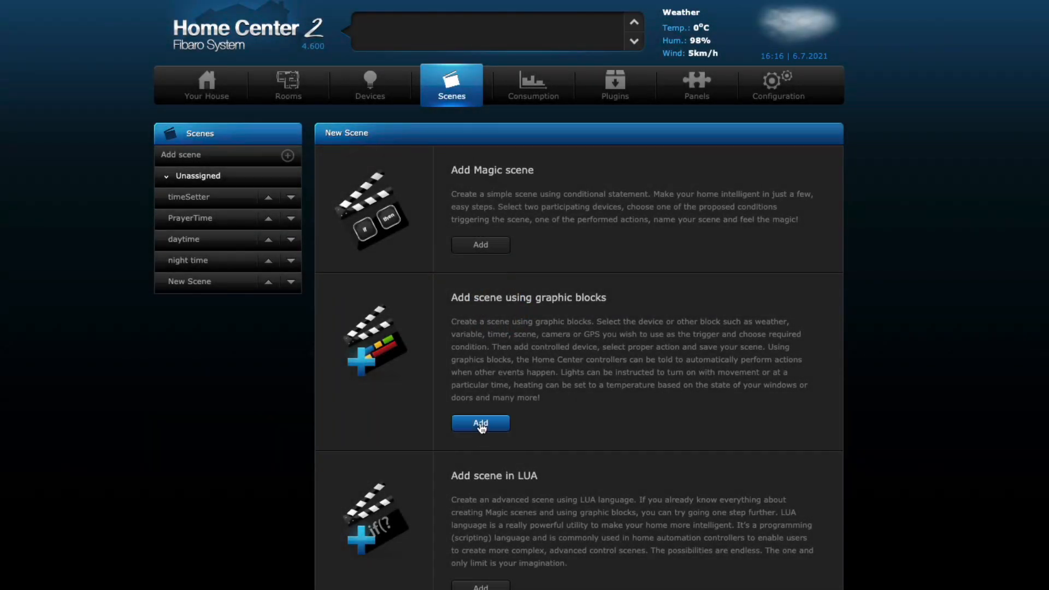
click(481, 424)
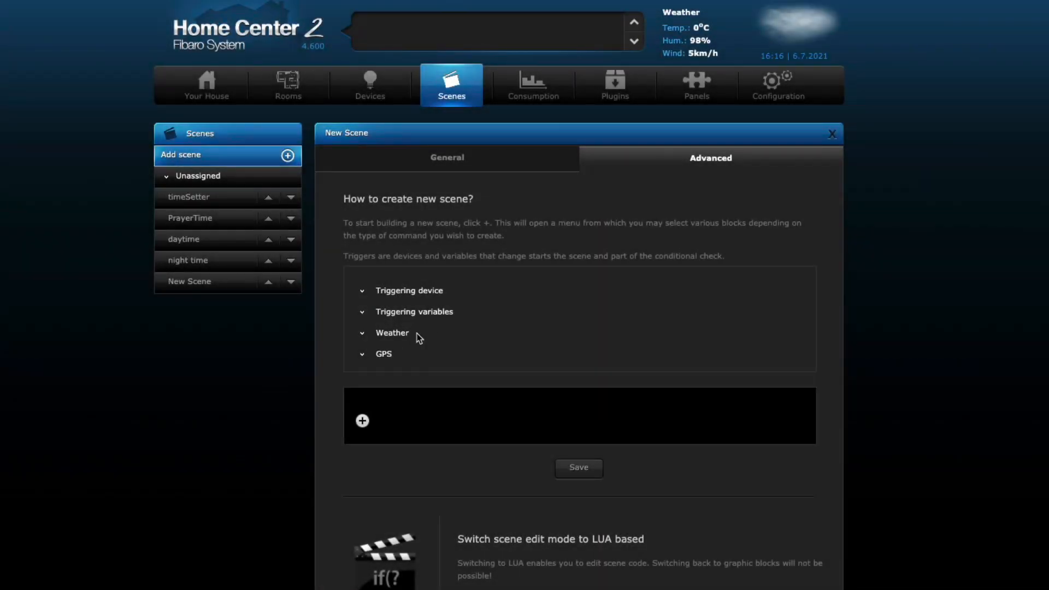
scroll(417, 333, down, 1)
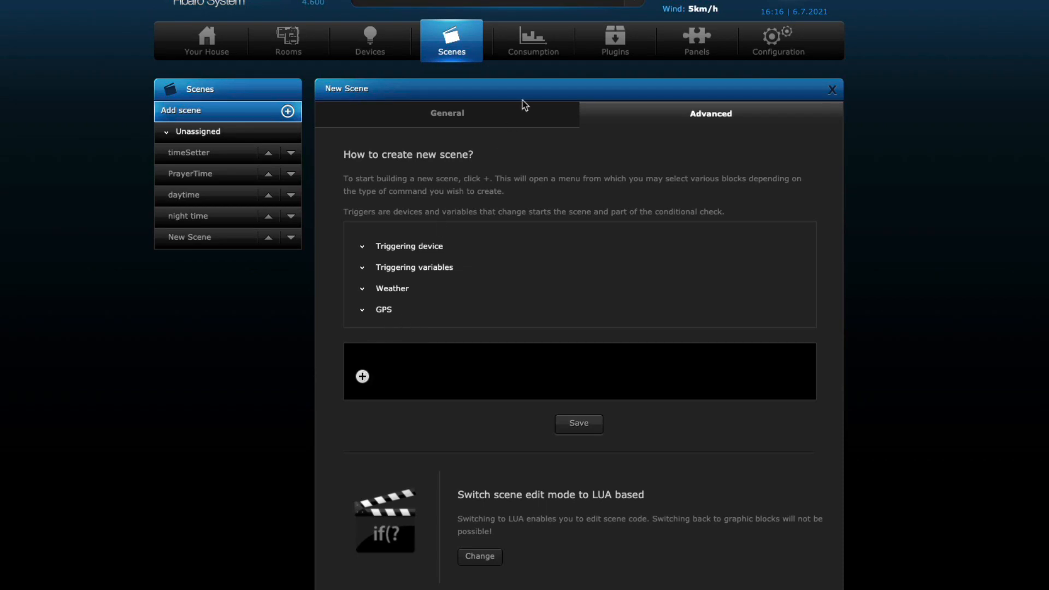
- Name the scene "mBathroom Off", do not allow the alarm to stop it, and return to its block editor
click(520, 117)
drag(757, 197, 670, 200)
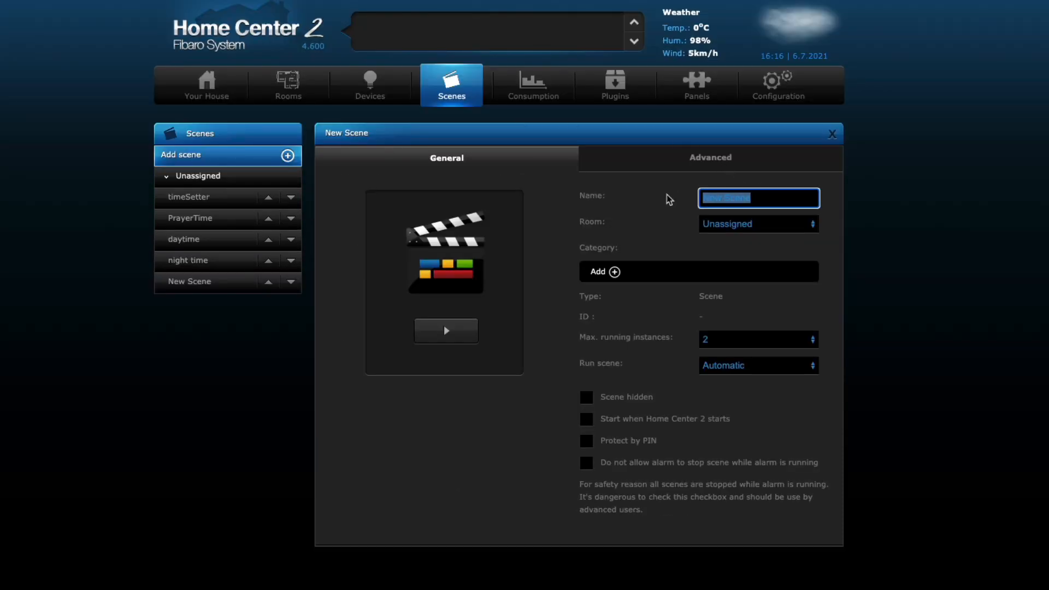
text(m)
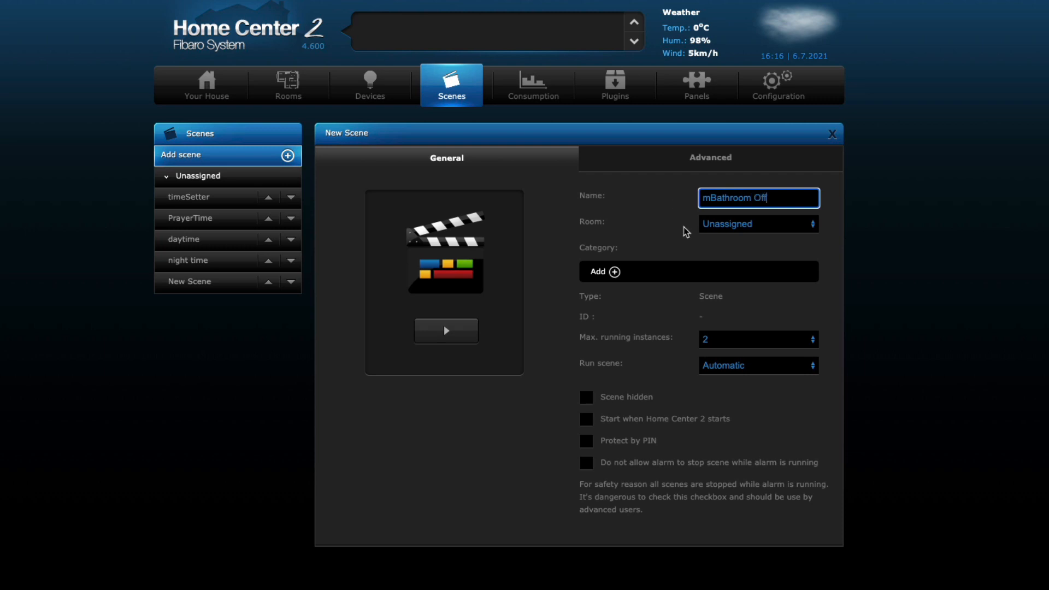
text(Bathroom Off)
click(586, 463)
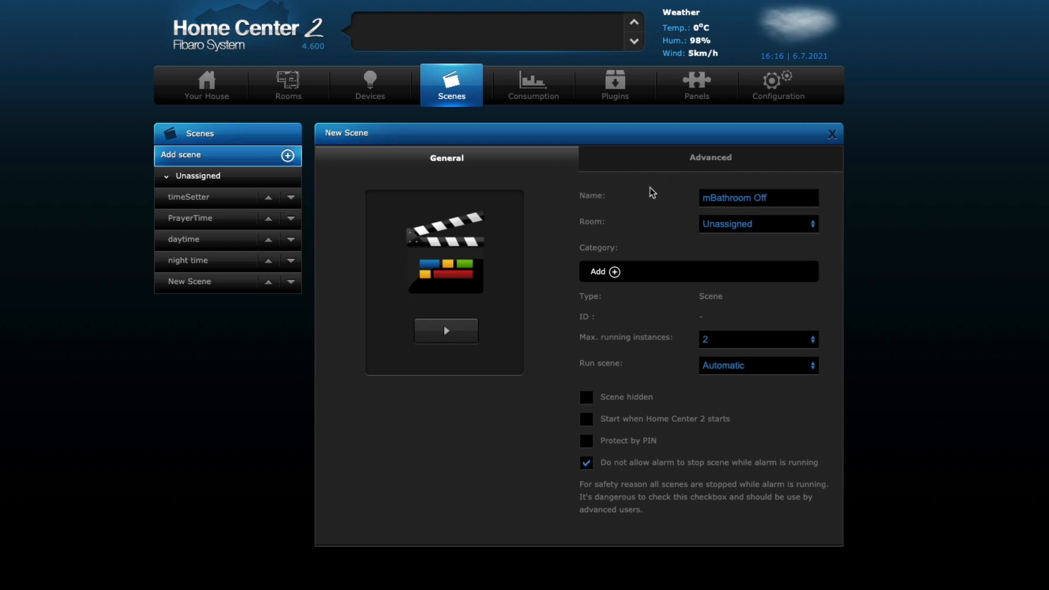
click(654, 167)
scroll(426, 382, down, 2)
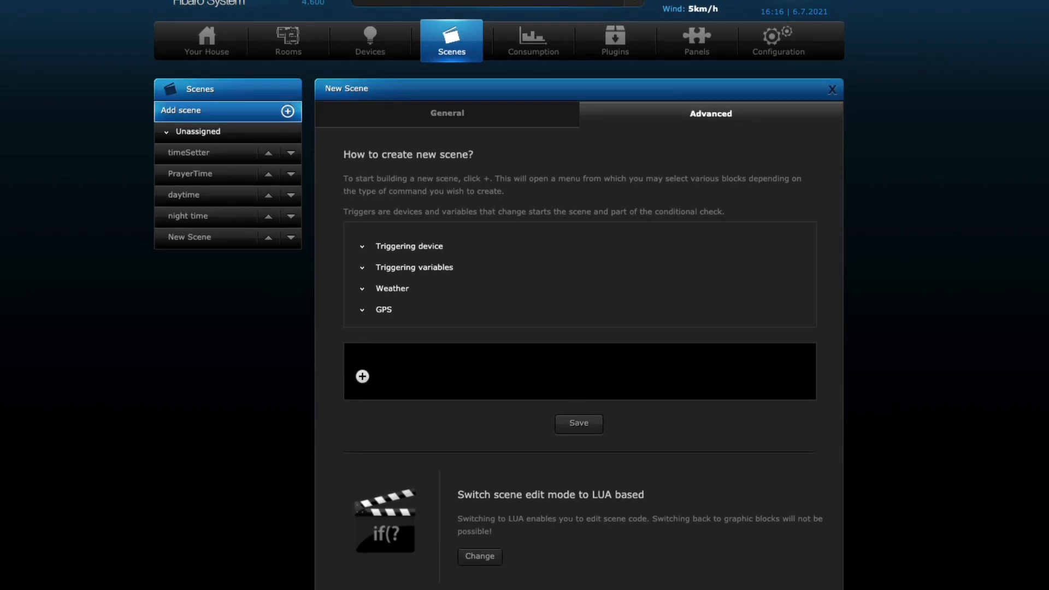
click(362, 376)
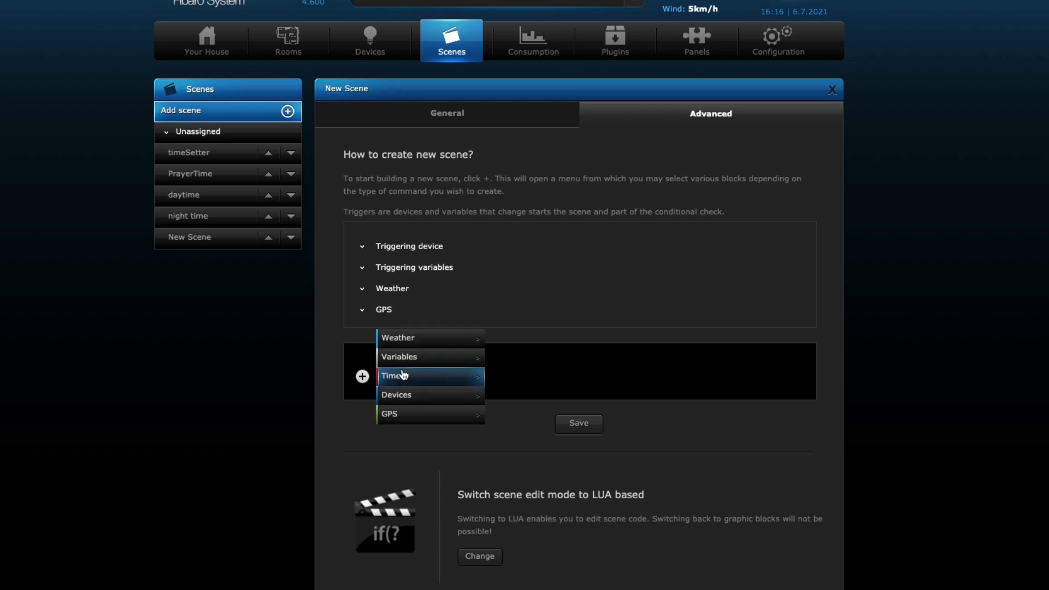
mouse_move(418, 387)
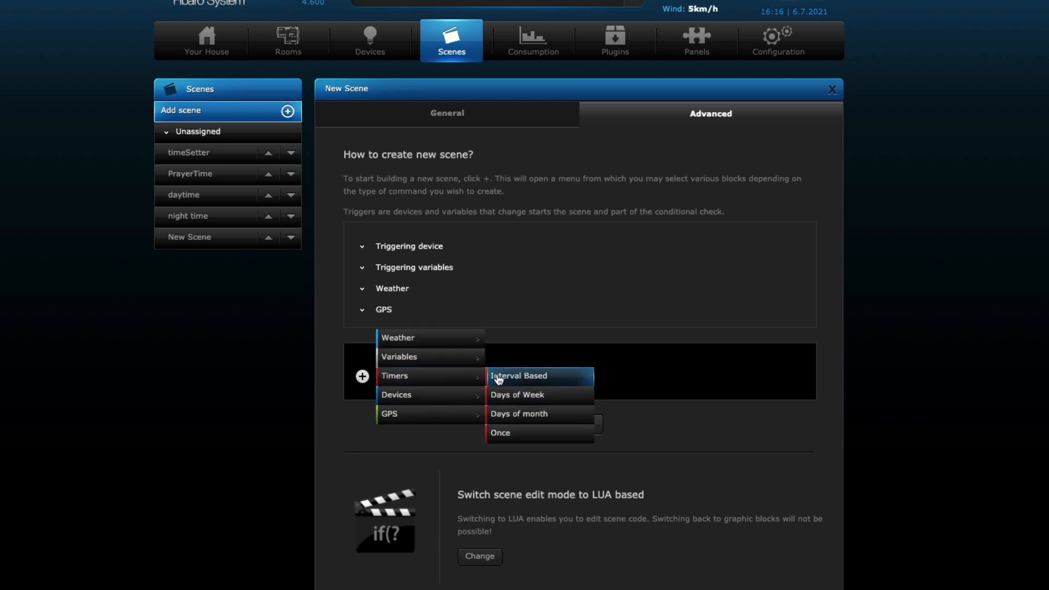
click(512, 416)
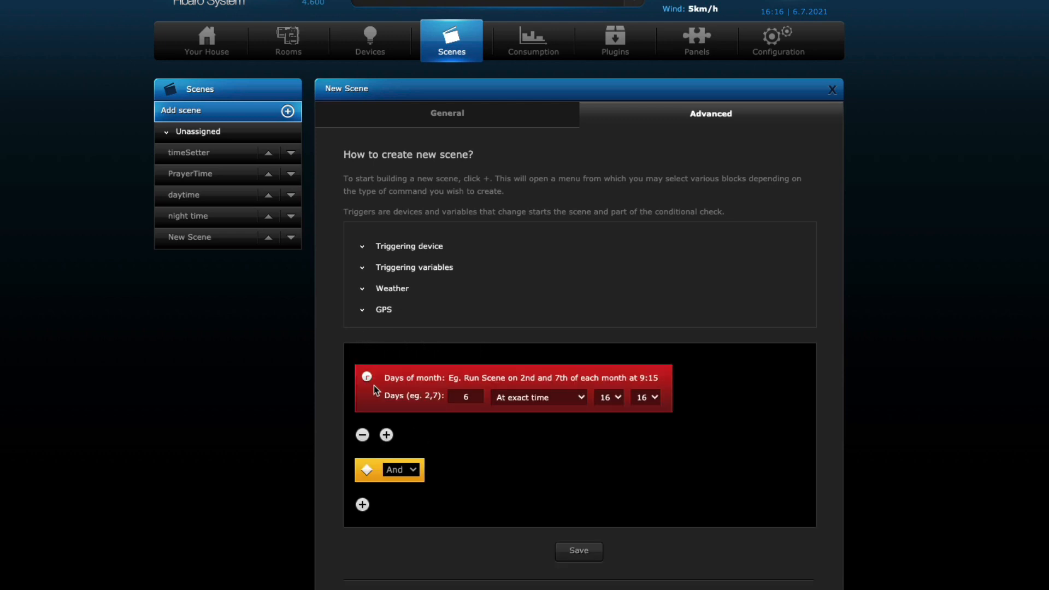
click(362, 436)
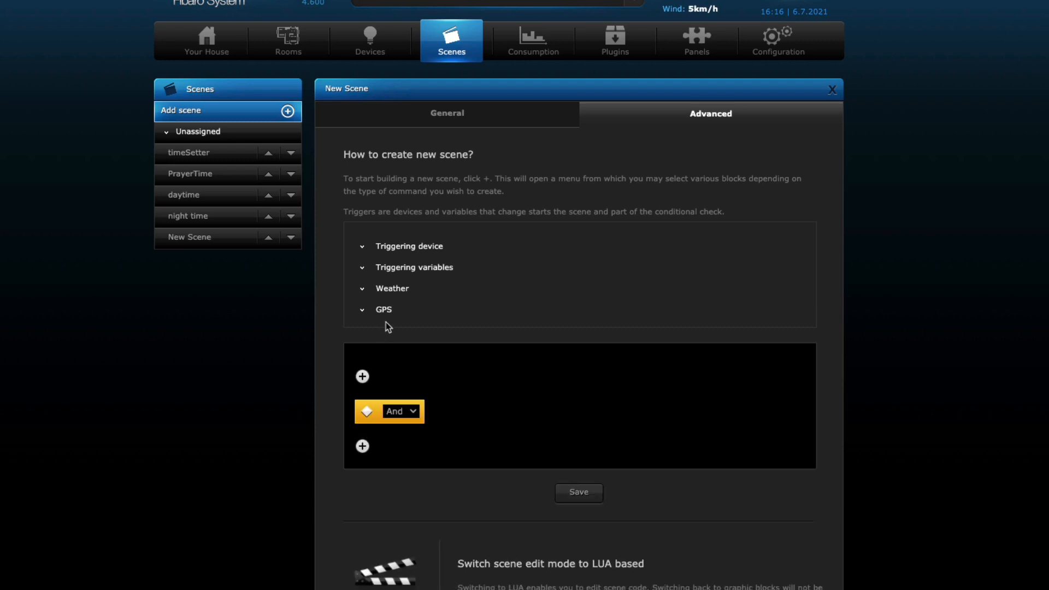
- Add a Days of Week timer condition for all seven days with its time set to At Sunrise
click(362, 377)
mouse_move(448, 383)
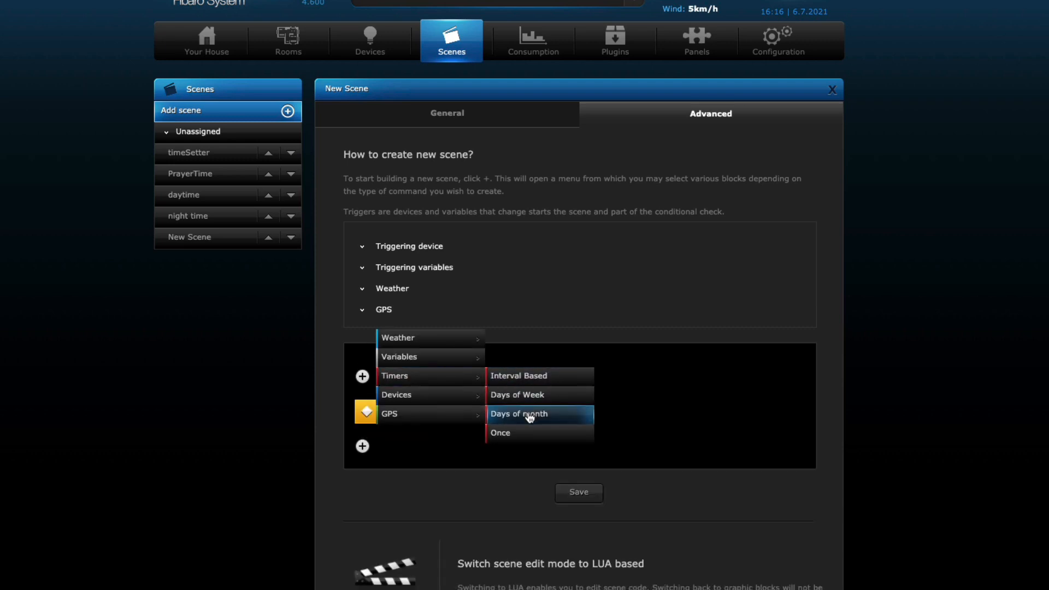
click(533, 395)
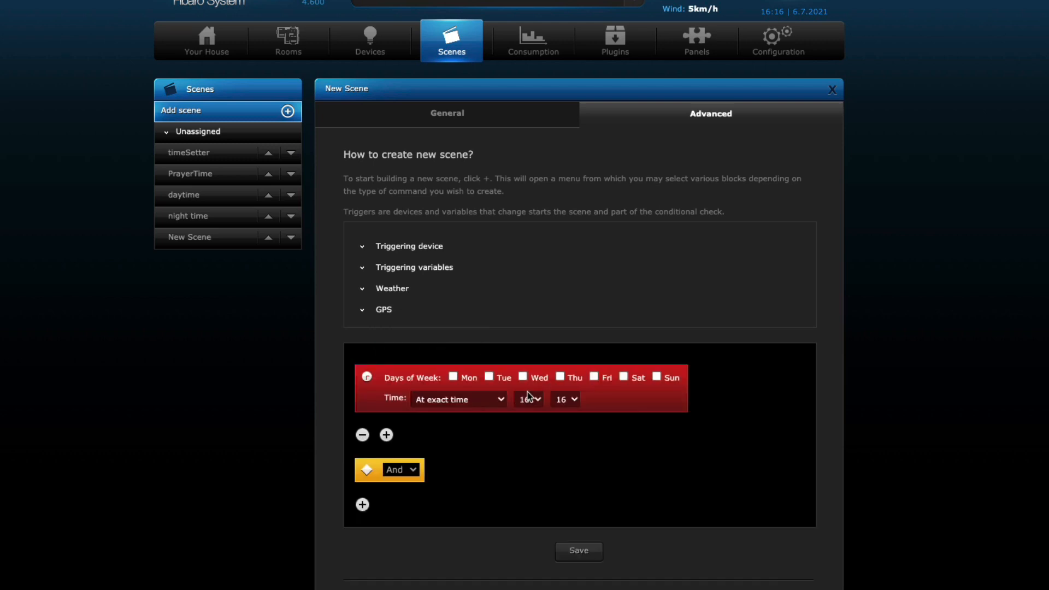
click(453, 377)
click(490, 377)
click(523, 377)
click(560, 378)
click(594, 377)
click(624, 377)
click(657, 377)
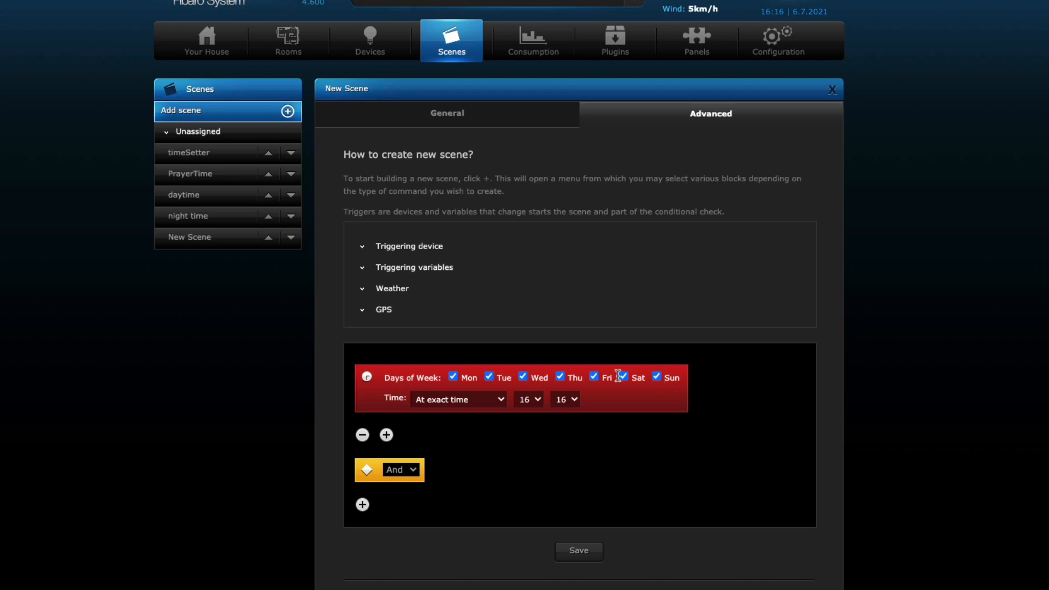
click(492, 399)
click(473, 427)
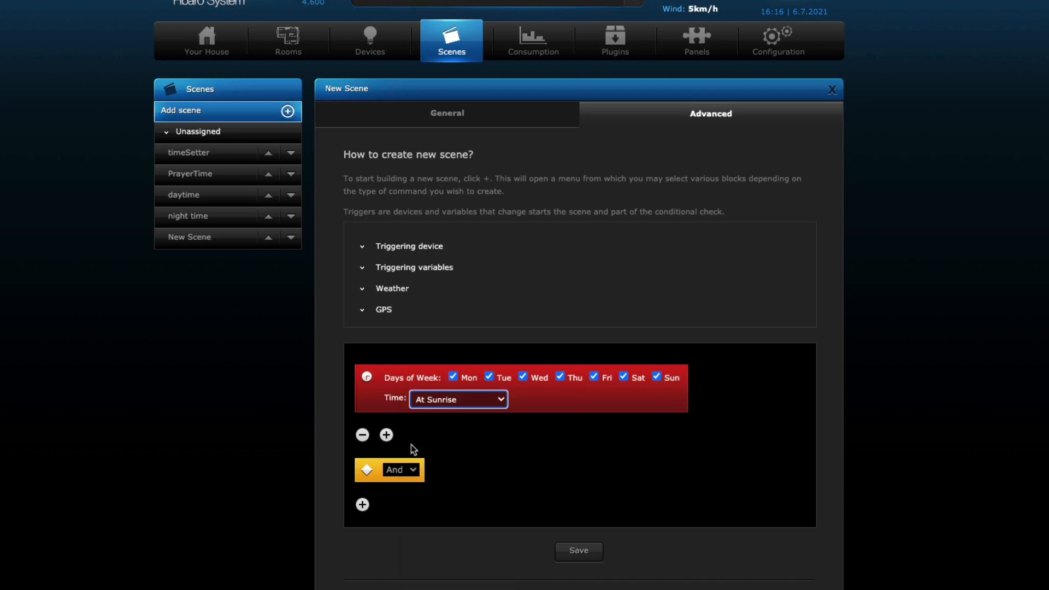
- Set the connector after the timer to Then, add the action motionBathroom = off, and save the scene
click(402, 469)
click(403, 500)
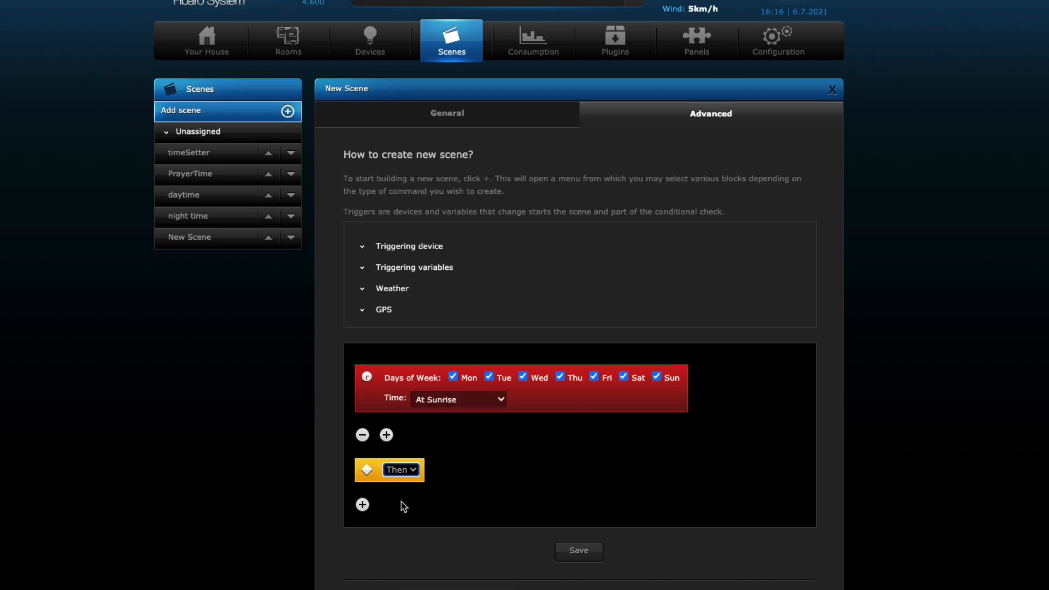
click(363, 505)
mouse_move(408, 514)
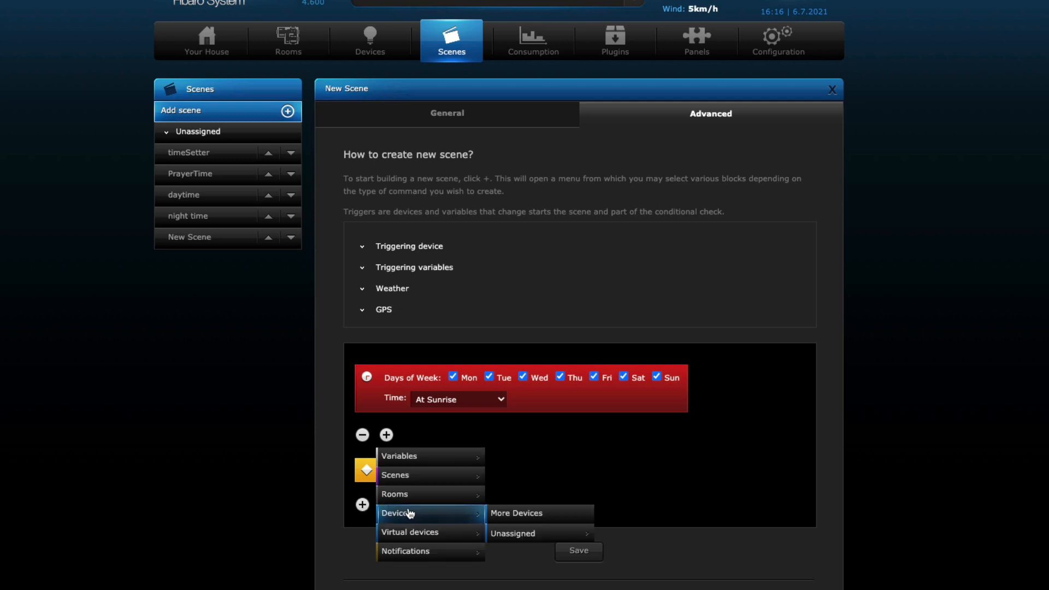
mouse_move(432, 459)
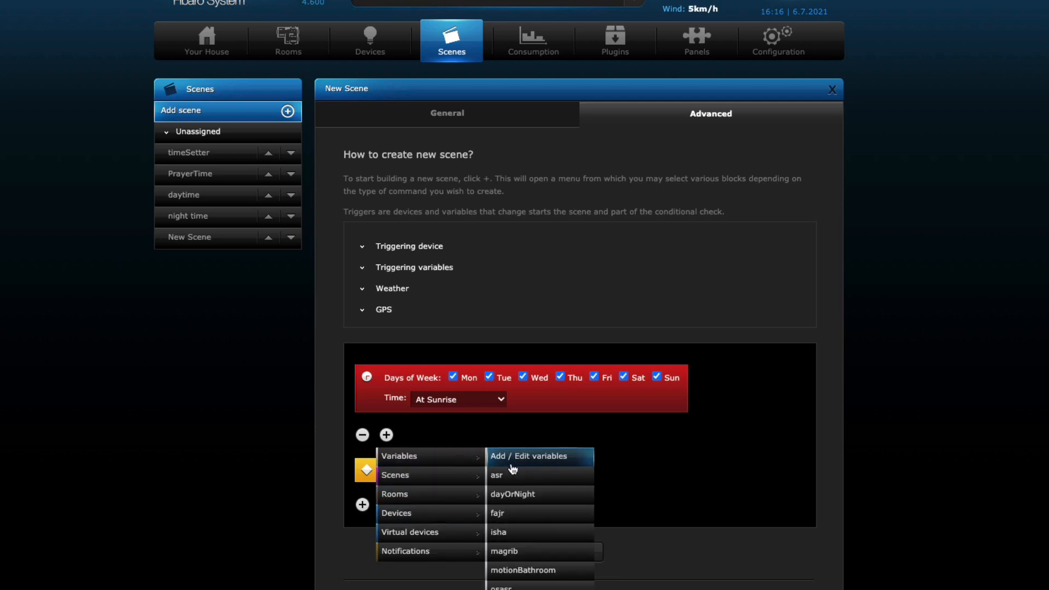
click(520, 570)
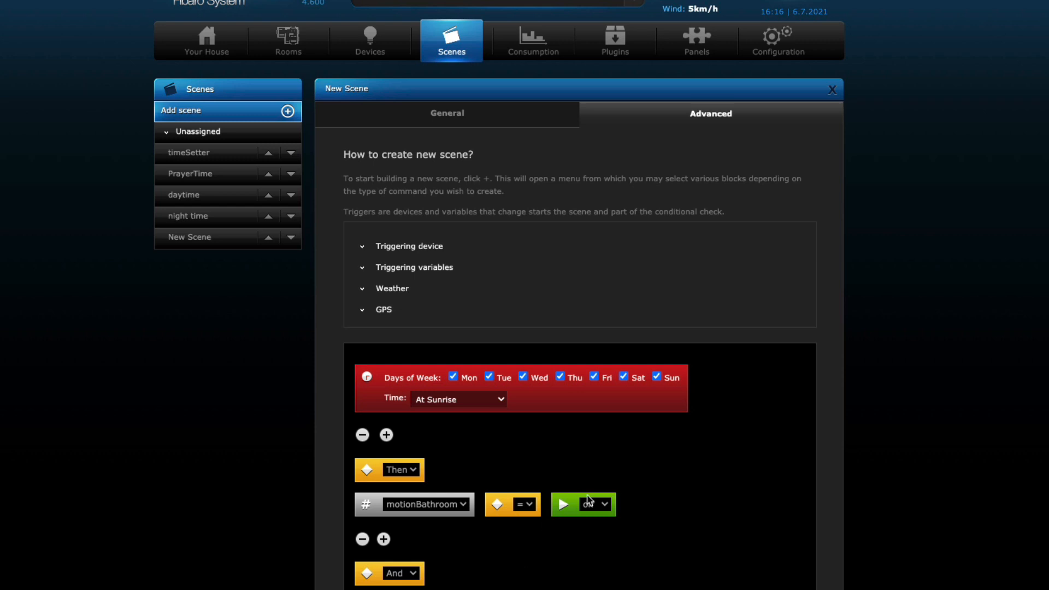
scroll(589, 502, down, 1)
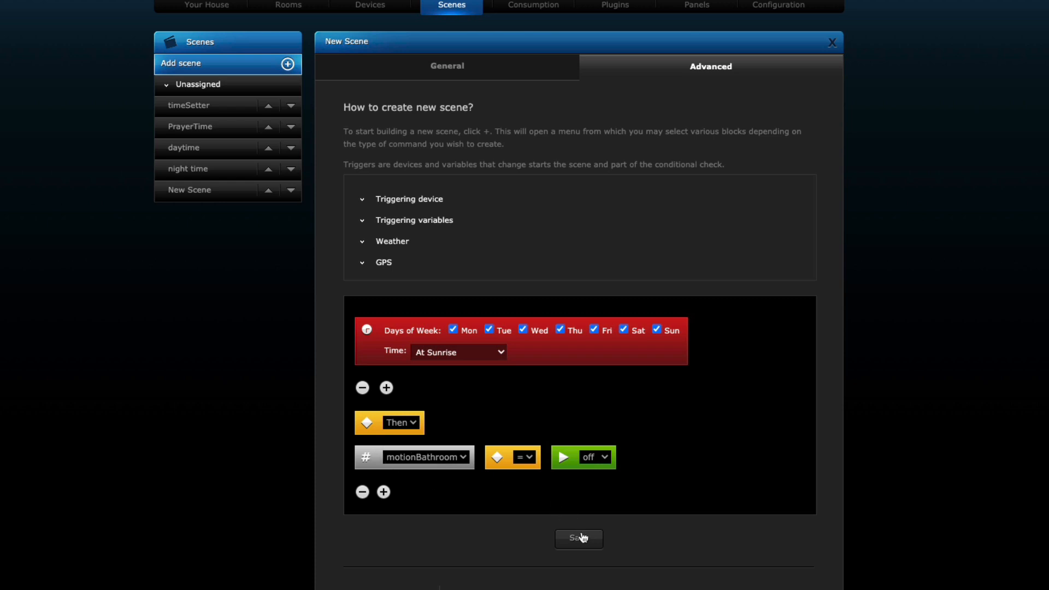
click(580, 539)
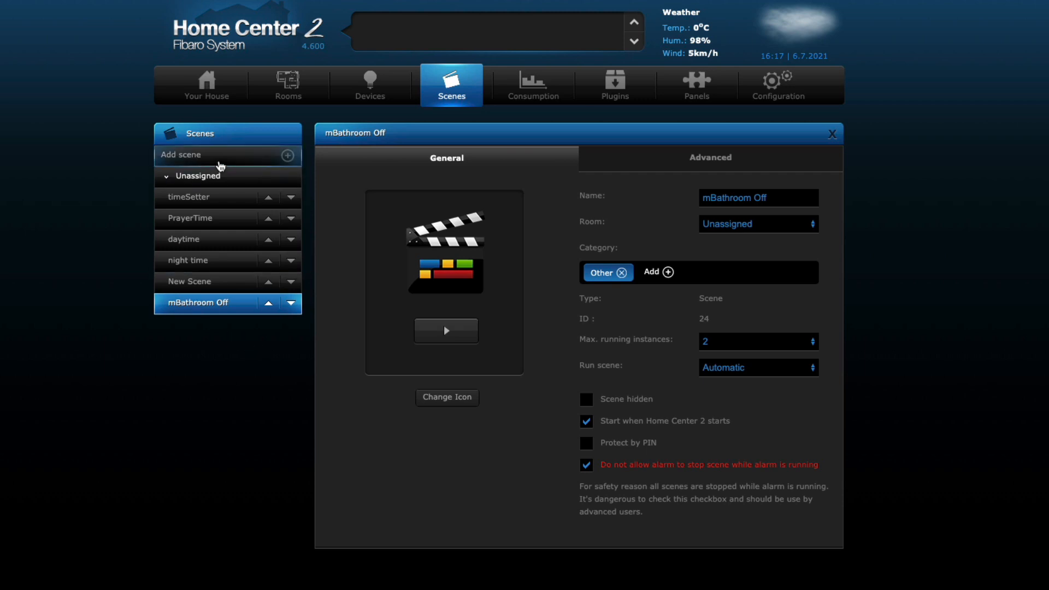
- Add another graphic-block scene, name it "mBathroom Full", and do not allow the alarm to stop it
click(219, 162)
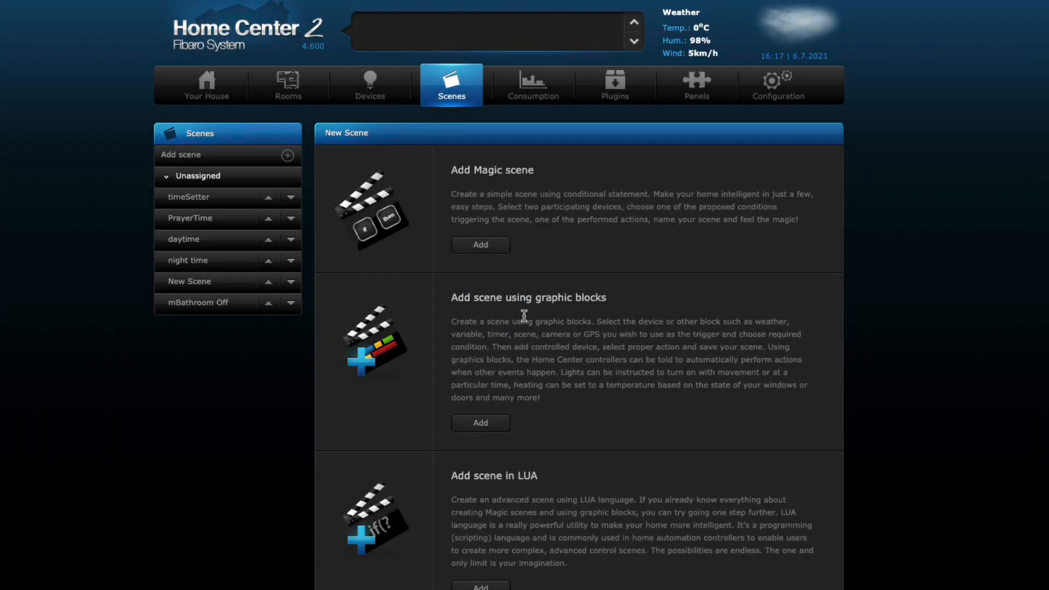
scroll(523, 316, down, 1)
click(481, 412)
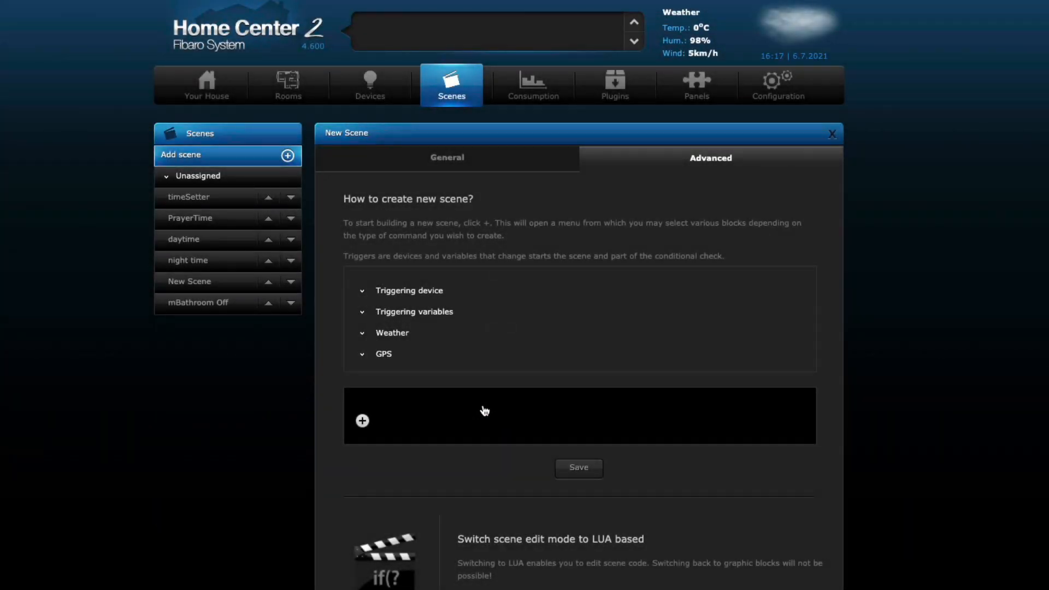
click(503, 159)
click(778, 202)
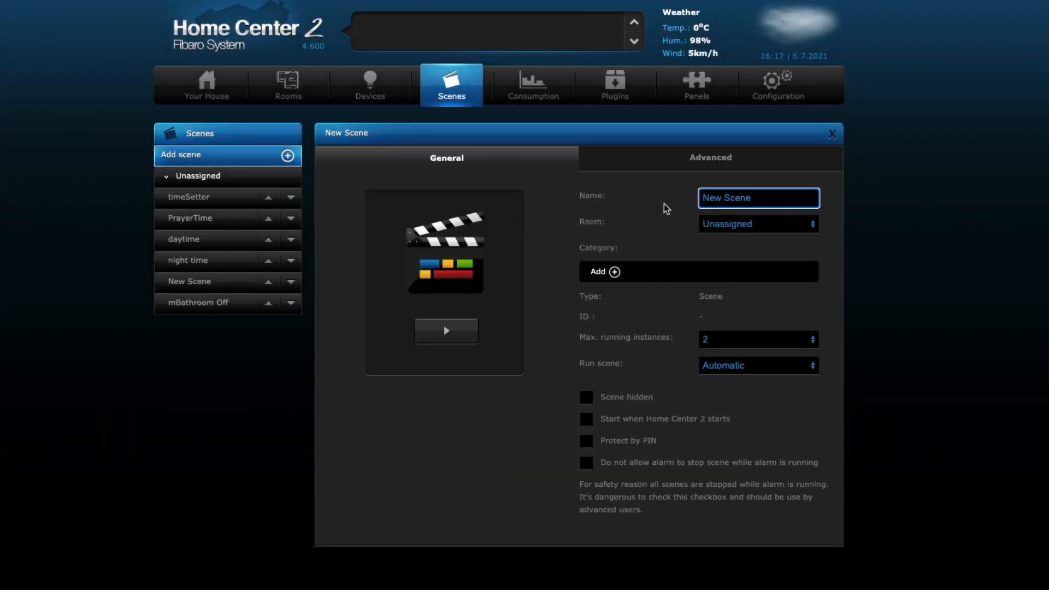
key(BackSpace)
key(BackSpace)
text(mBathroom)
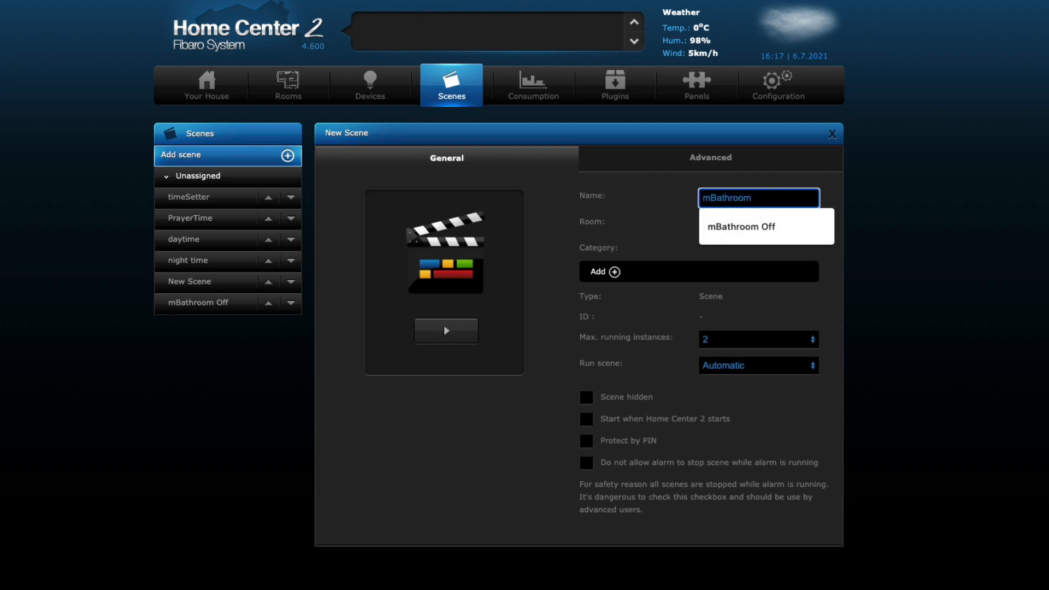
text( Full)
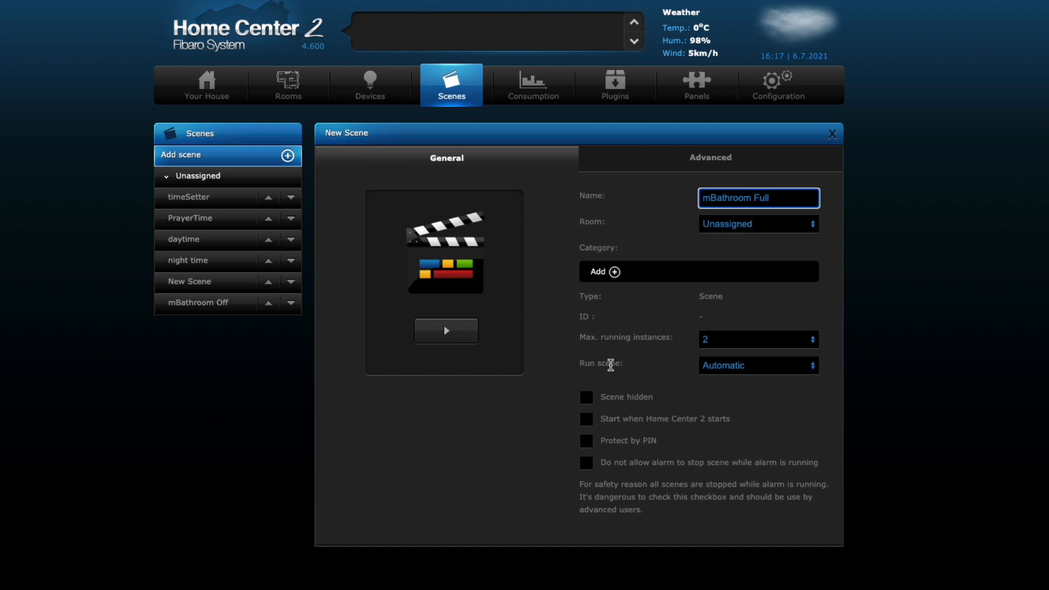
click(601, 465)
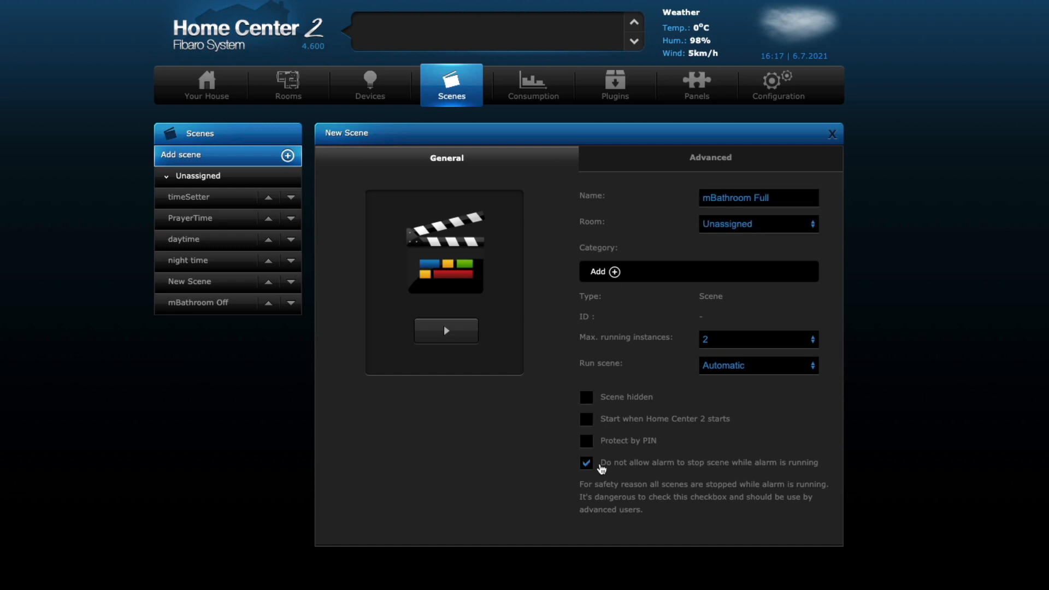
- Add a Days of Week timer condition to mBathroom Full for all seven days, with its time set to At Sunset
click(656, 164)
scroll(601, 191, down, 1)
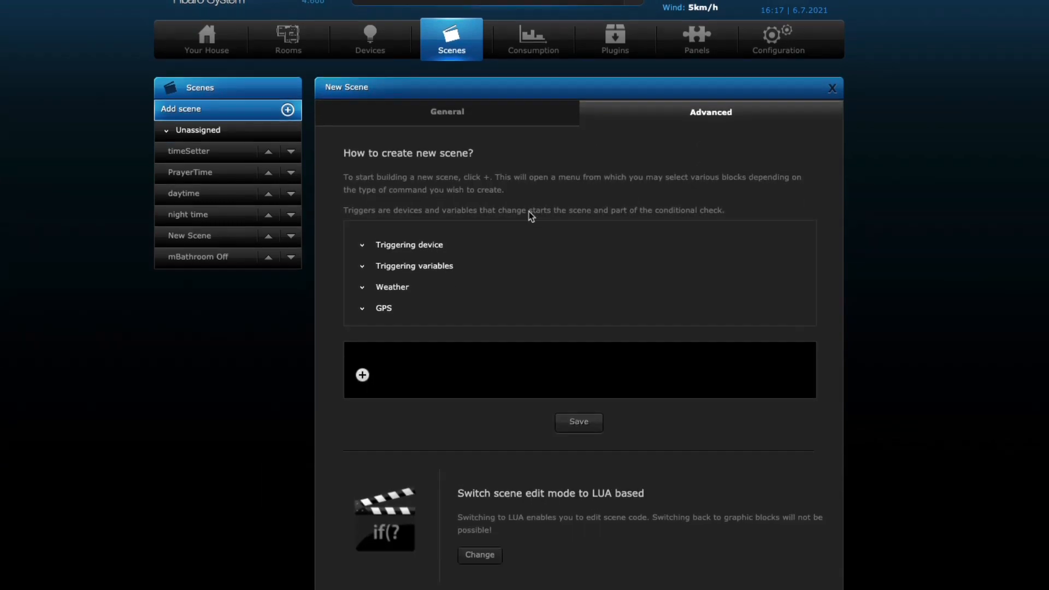
click(362, 376)
mouse_move(427, 381)
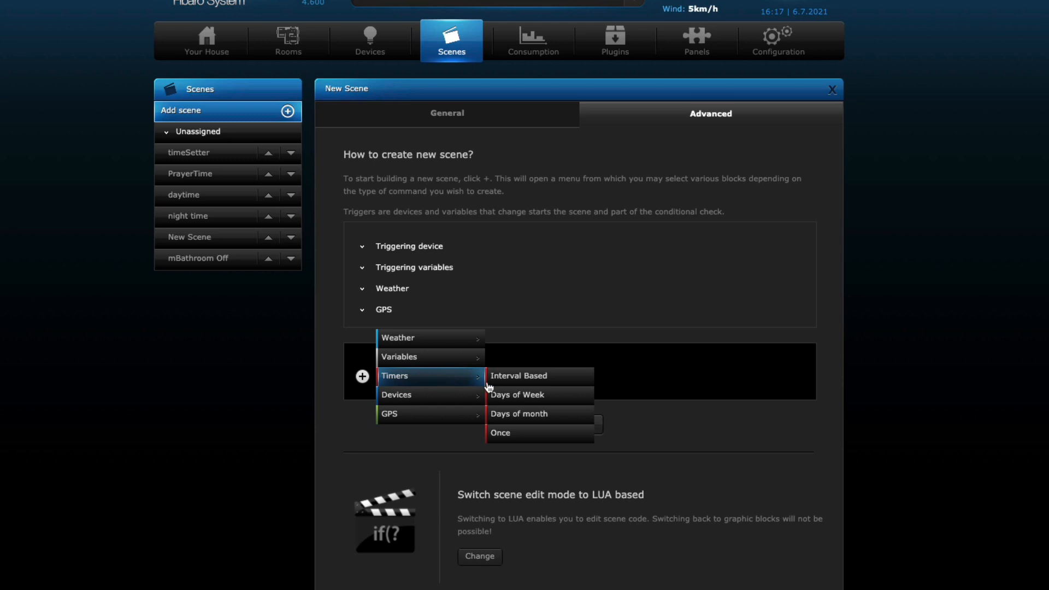
click(529, 396)
click(453, 377)
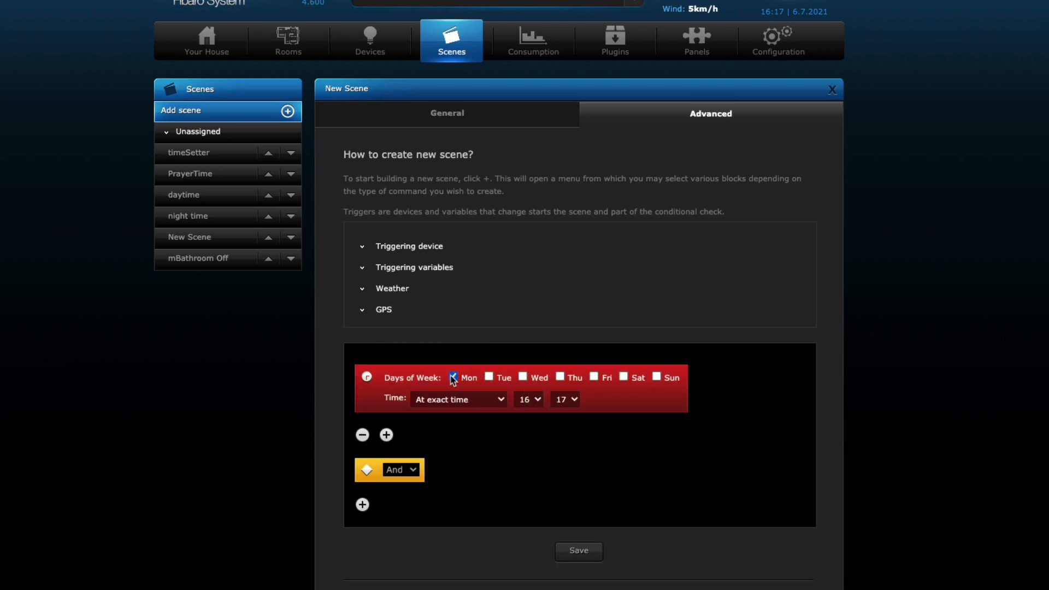
click(489, 377)
click(523, 377)
click(560, 377)
click(594, 377)
click(623, 378)
click(658, 377)
click(483, 400)
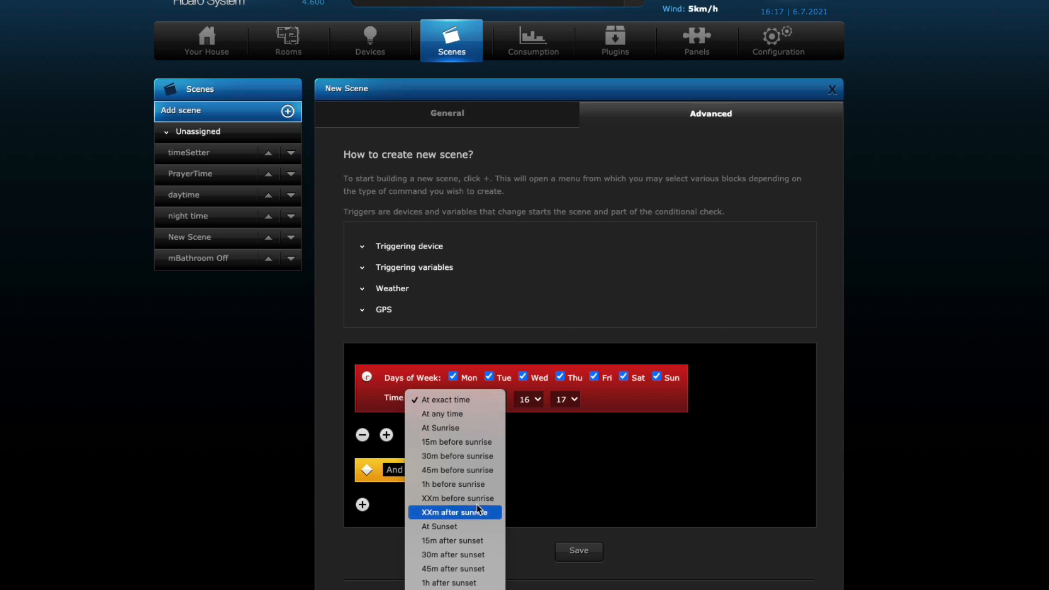
click(469, 526)
- Set the connector after the sunset timer to Then, add the action motionBathroom = full, and save the scene
click(415, 470)
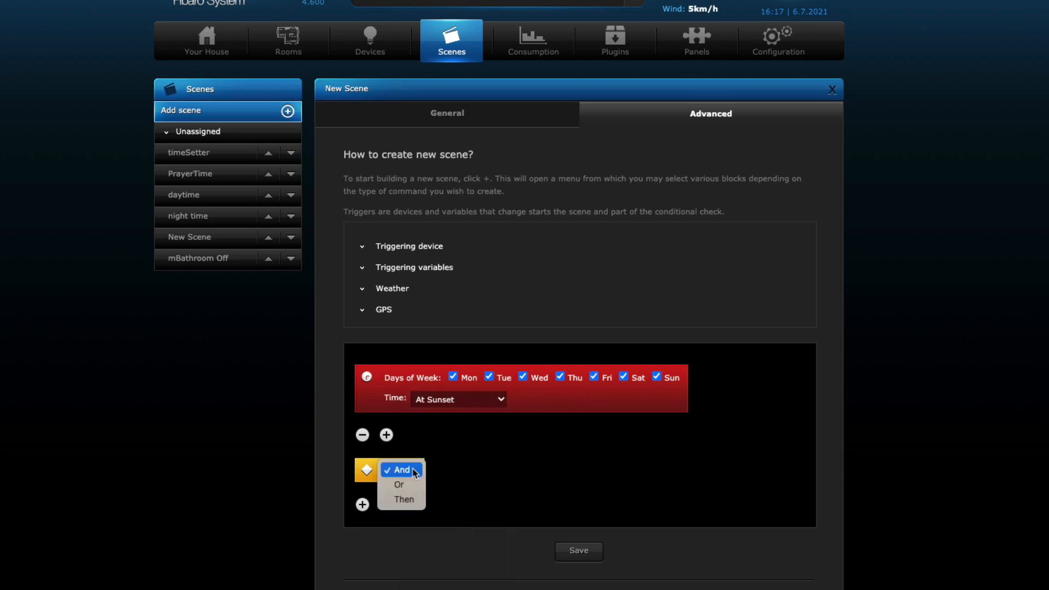
click(398, 499)
click(370, 505)
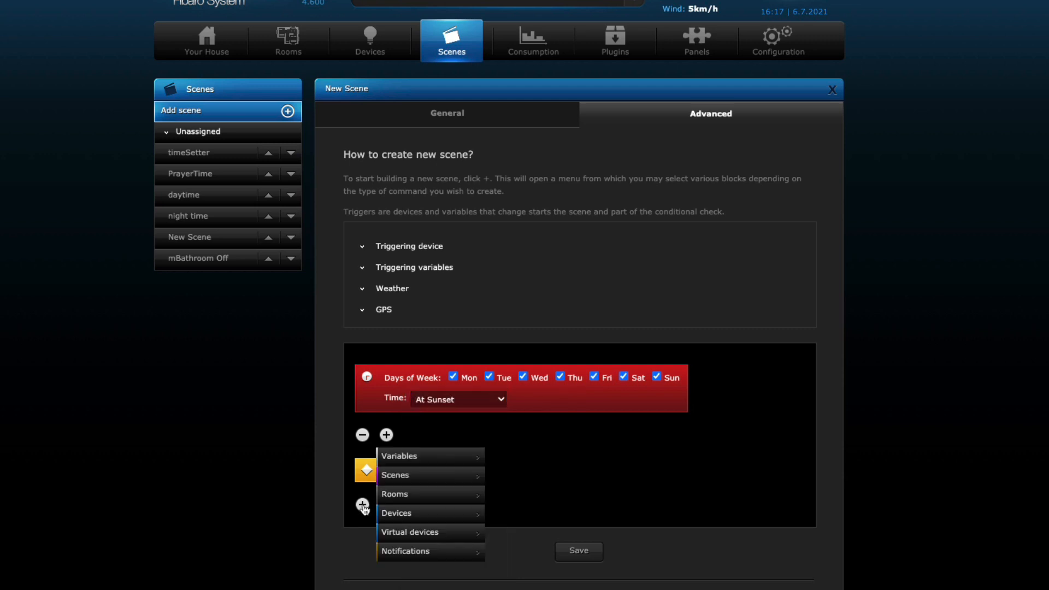
mouse_move(436, 465)
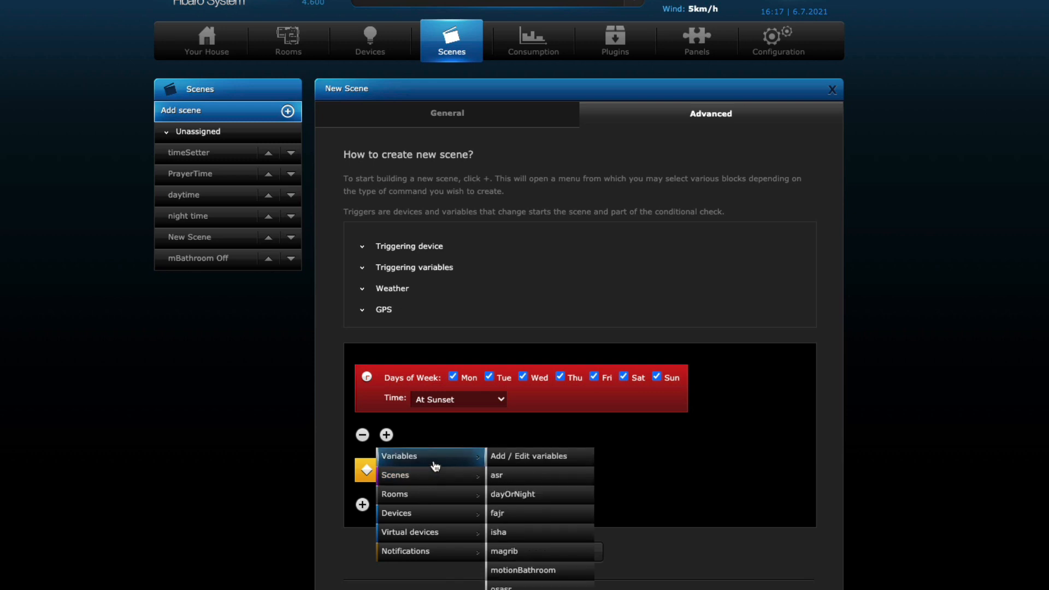
click(539, 570)
click(596, 506)
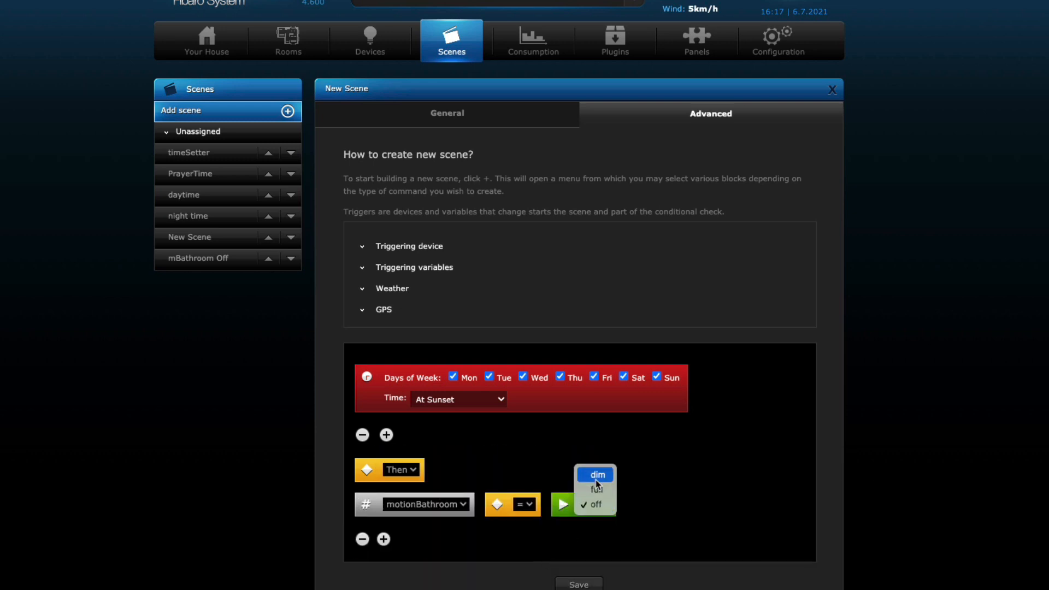
click(596, 488)
click(580, 585)
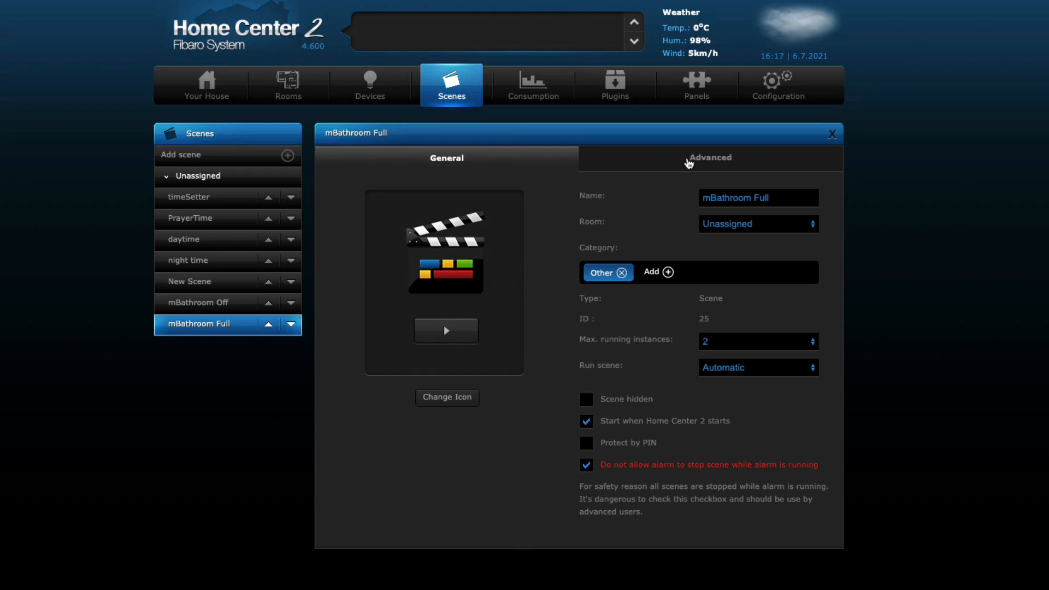
- Add another graphic-block scene, name it "mBathroom Midnigt", and do not allow the alarm to stop it
click(248, 156)
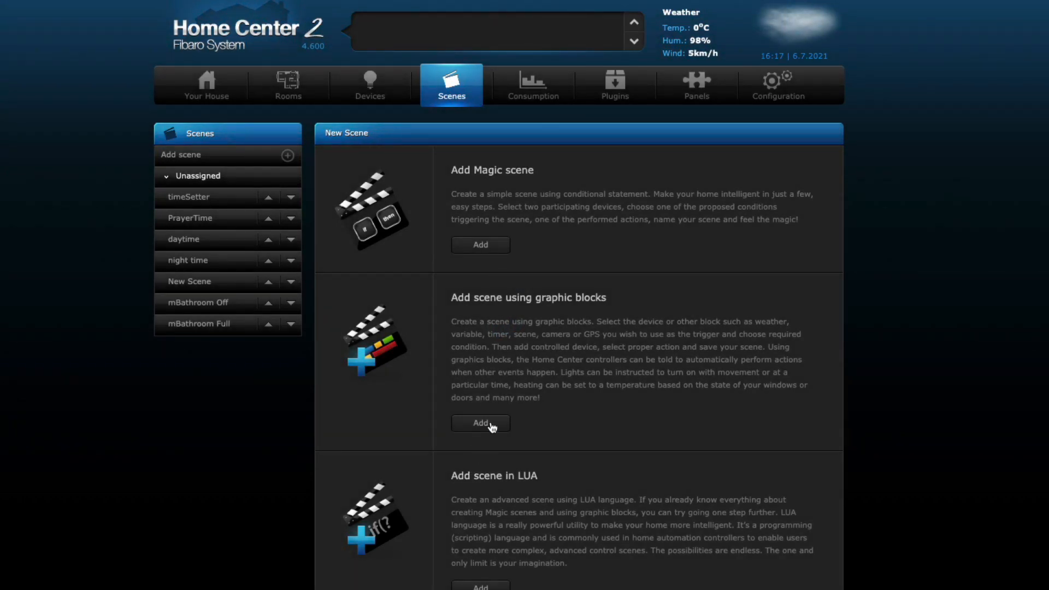
click(481, 423)
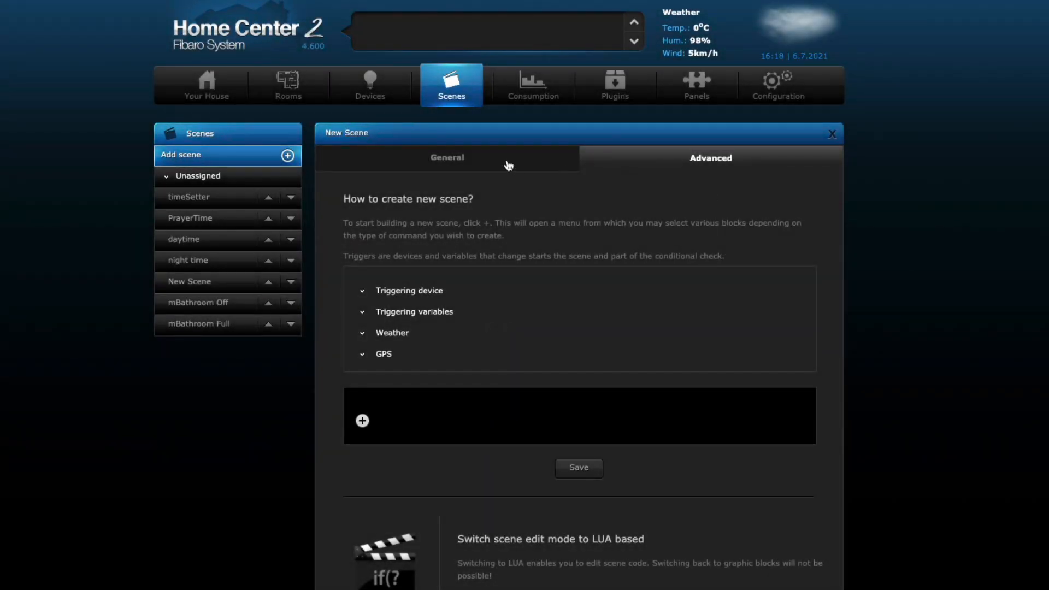
click(509, 166)
click(749, 202)
drag(749, 203, 676, 201)
text(mBath)
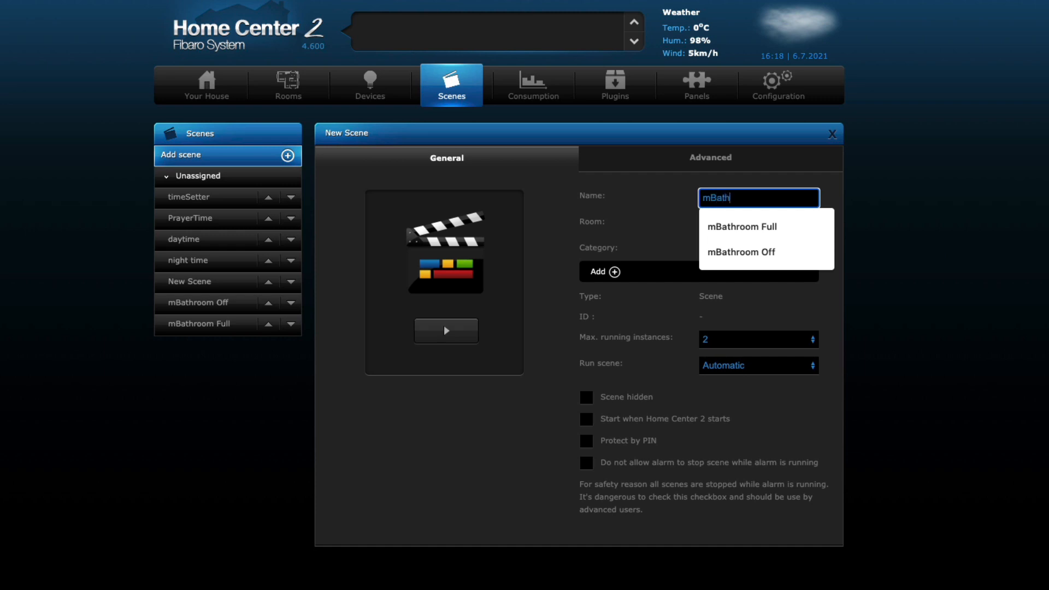
text(room Midnigt)
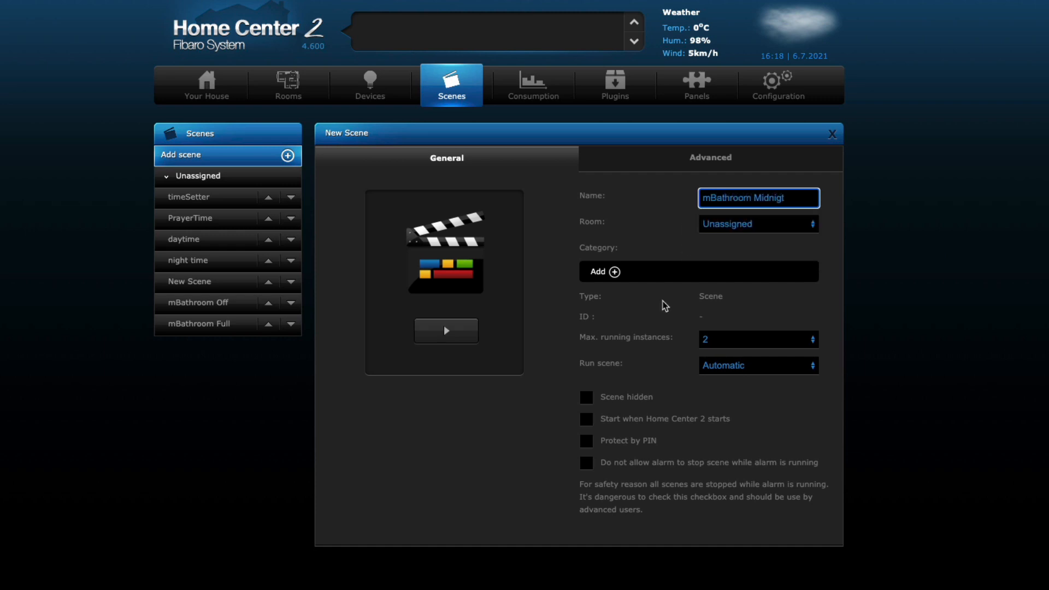
click(587, 462)
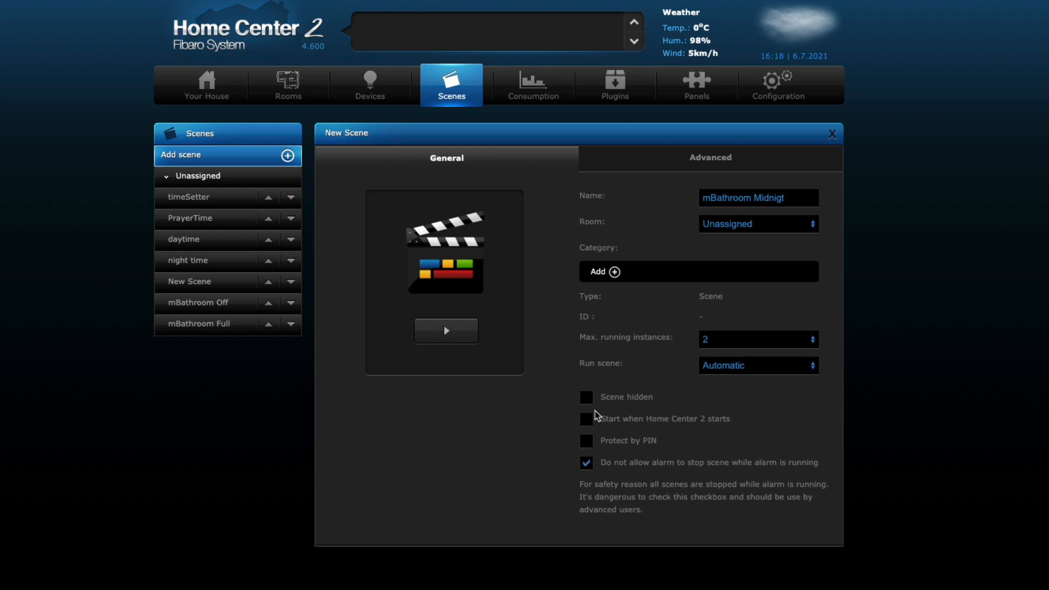
- Add a Days of Week timer condition to the mBathroom Midnigt scene and enable all seven days
click(690, 153)
scroll(481, 361, down, 1)
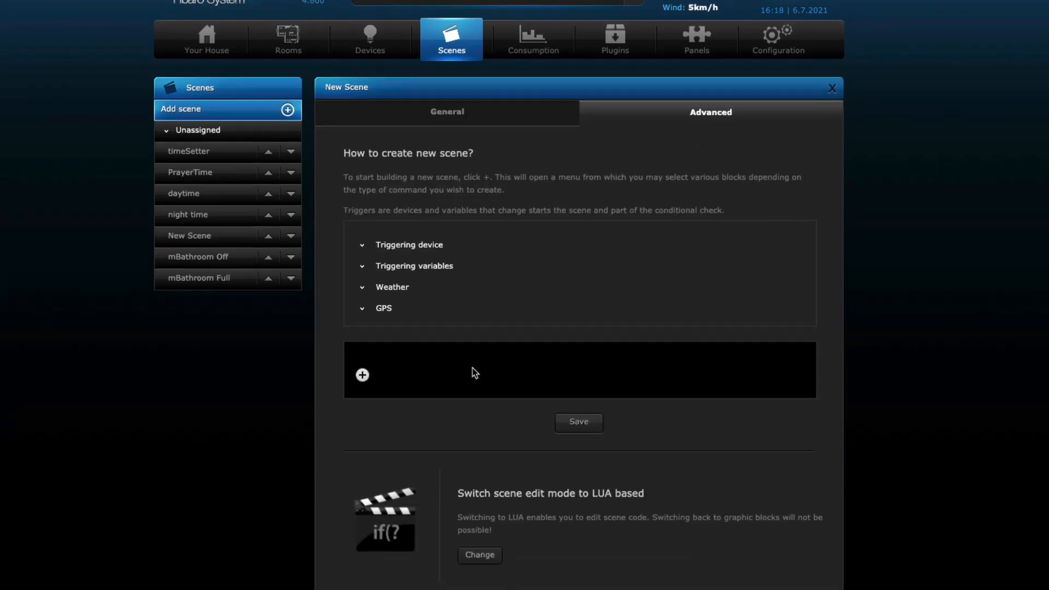
click(362, 376)
mouse_move(426, 377)
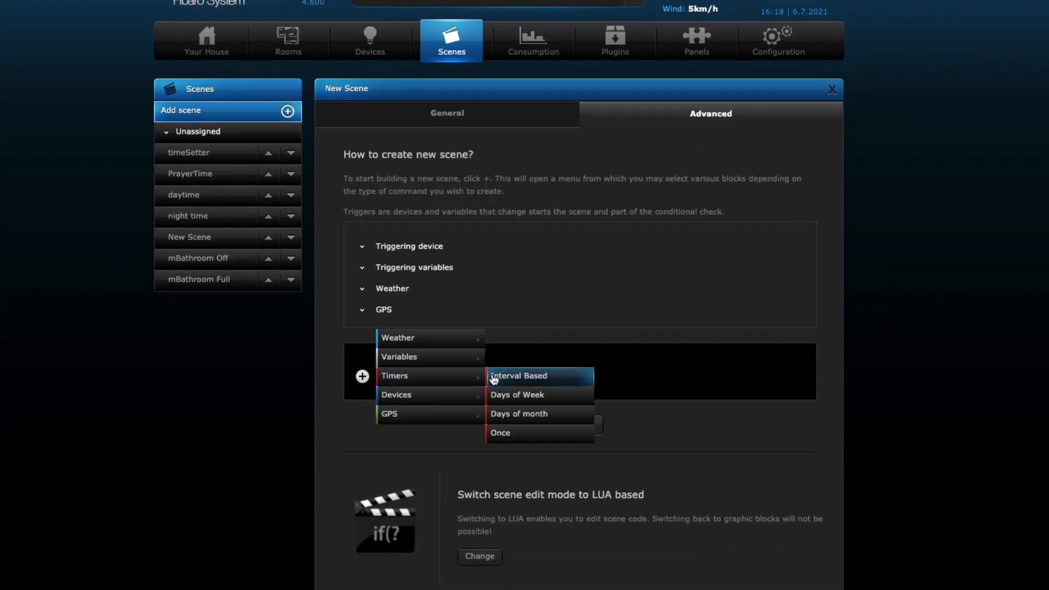
click(513, 396)
click(454, 378)
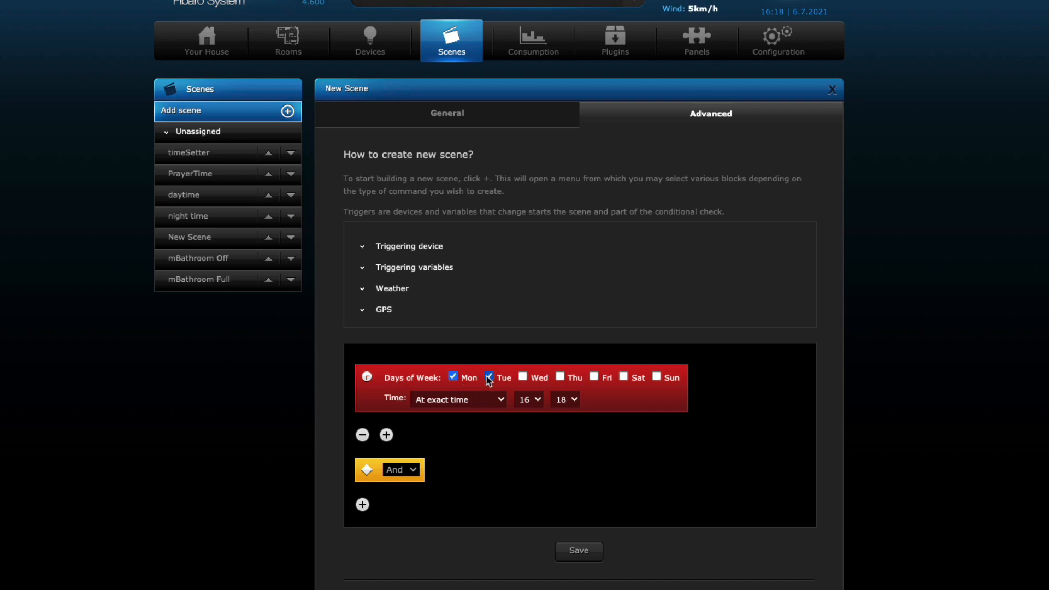
click(523, 377)
click(560, 377)
click(594, 377)
click(624, 377)
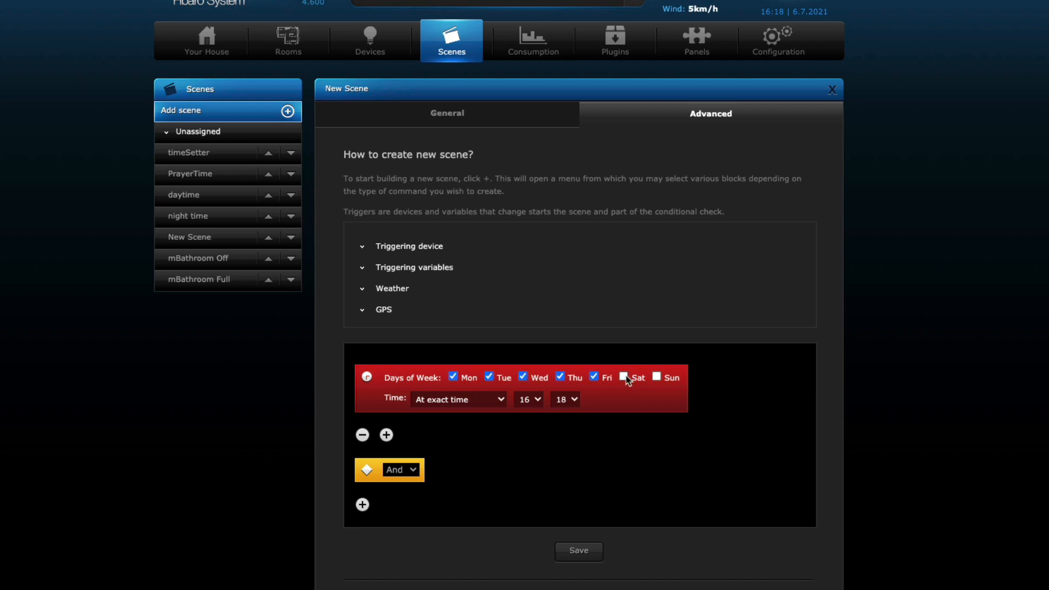
- Keep the timer at an exact time and set it to 00:00
click(480, 403)
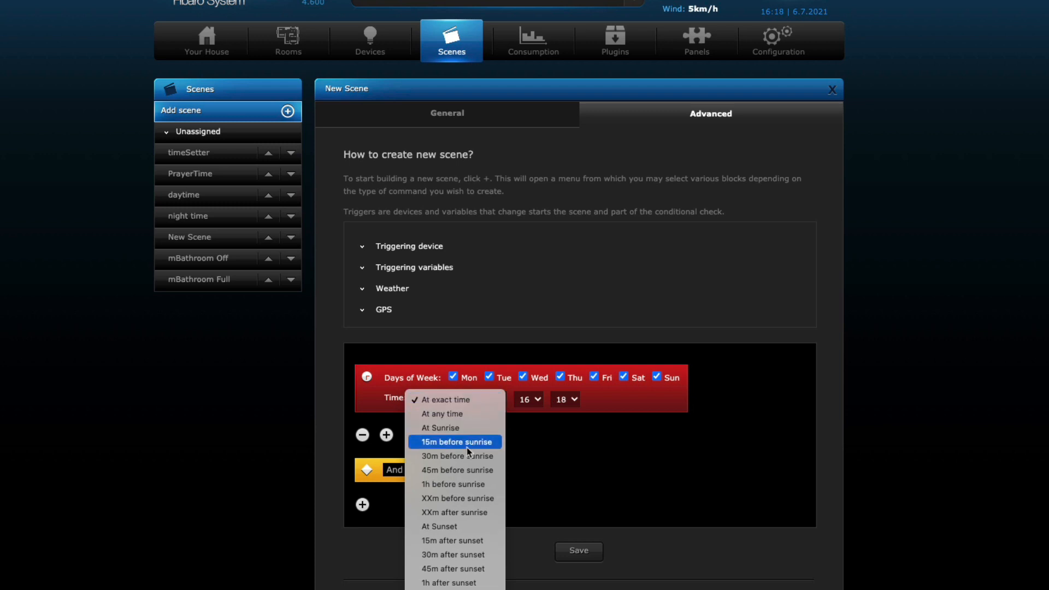
click(464, 400)
click(527, 402)
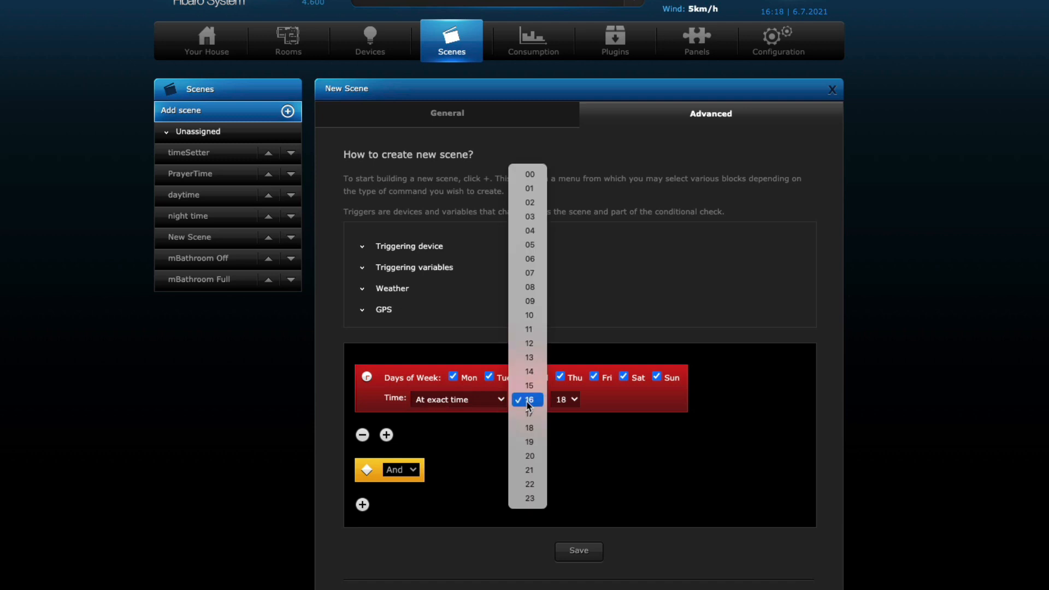
click(531, 174)
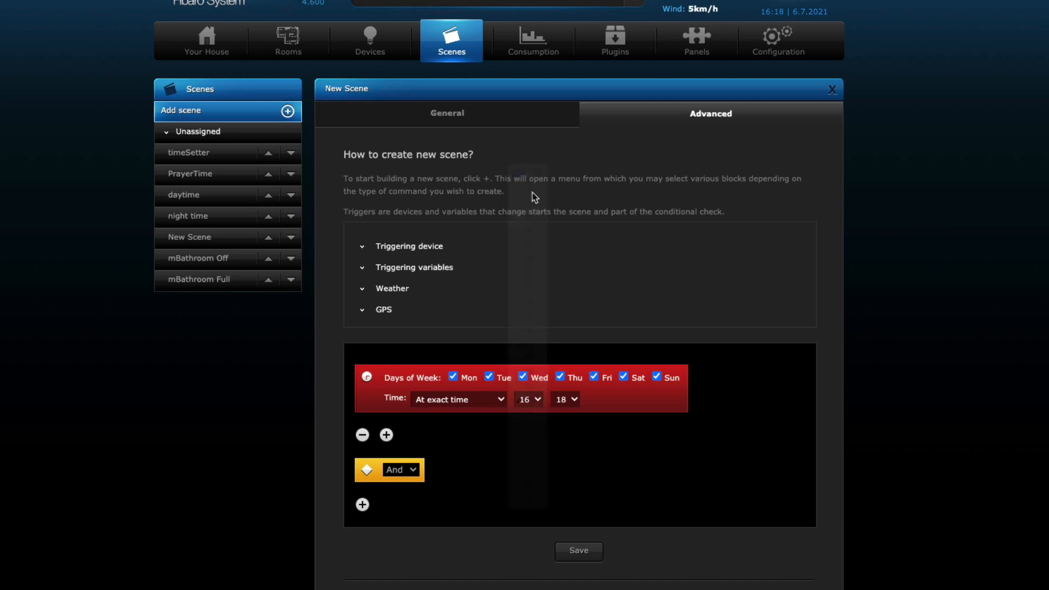
click(572, 400)
click(567, 146)
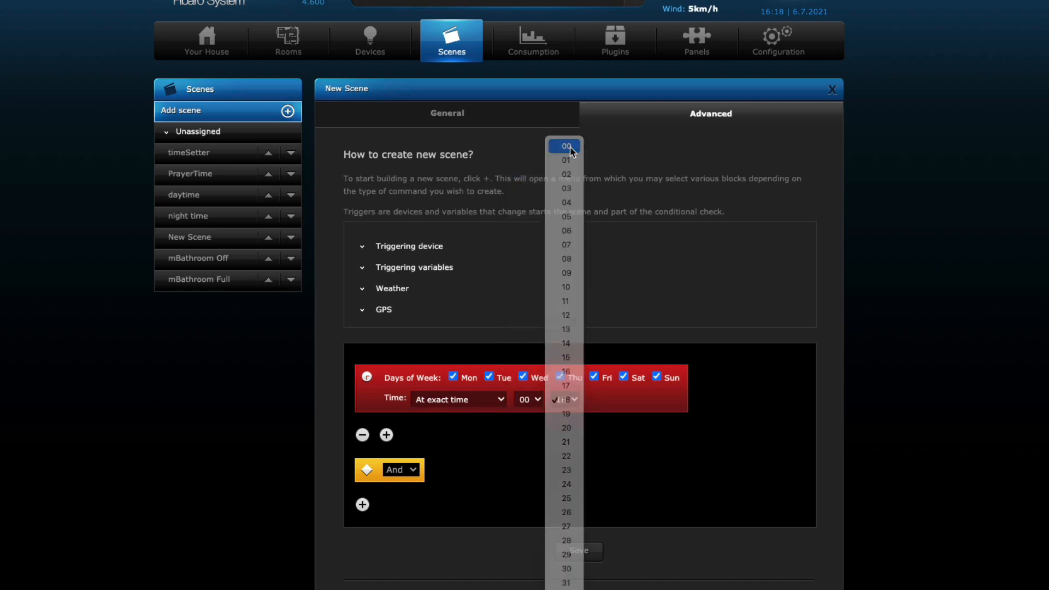
- Set the connector after the midnight timer to Then, add the action motionBathroom = dim, and save the scene
click(404, 470)
click(404, 499)
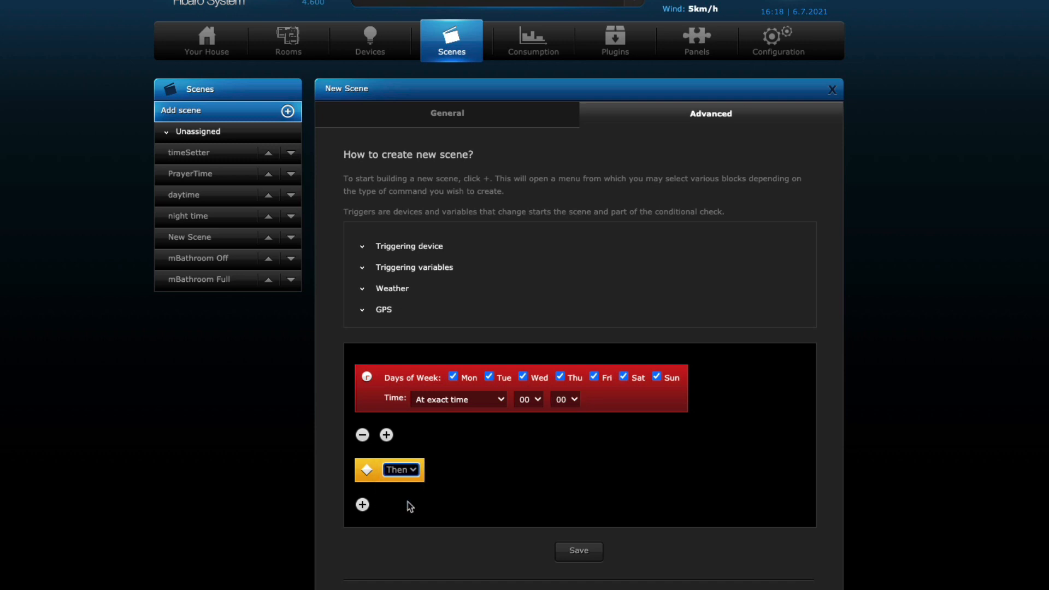
click(363, 505)
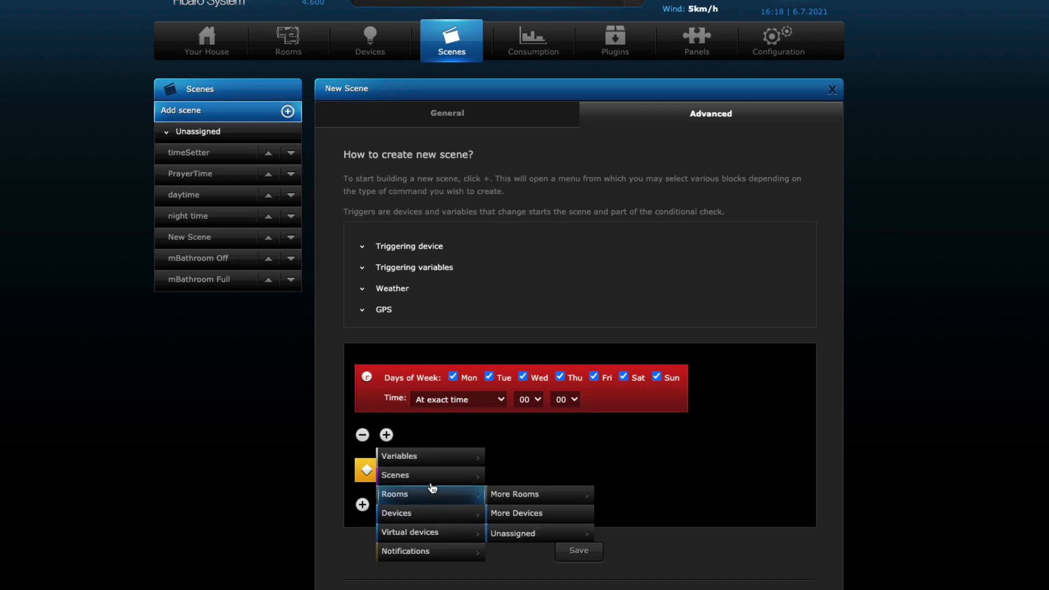
mouse_move(431, 468)
click(537, 569)
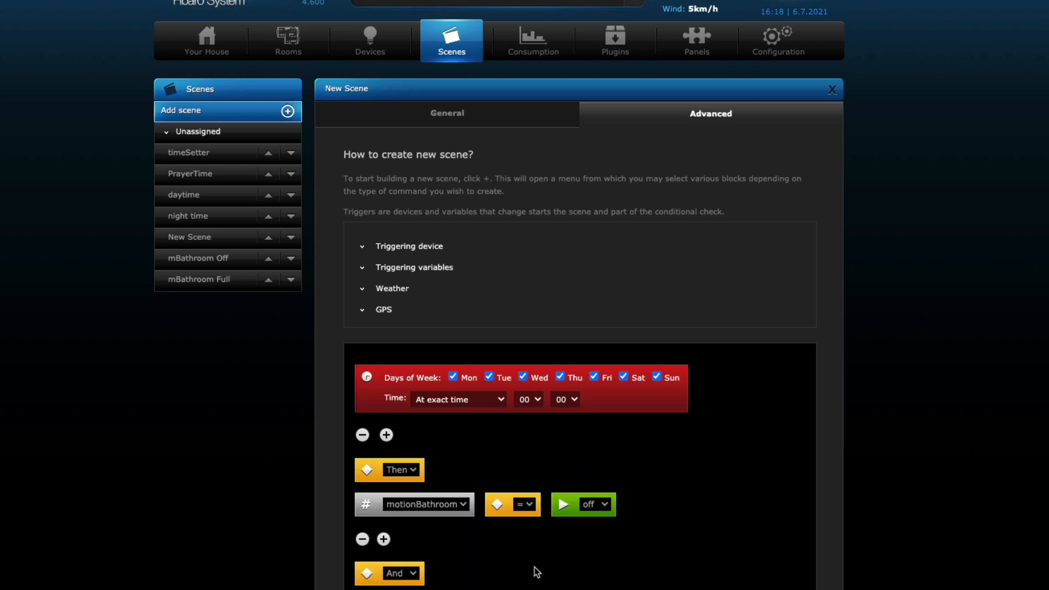
click(596, 505)
click(602, 475)
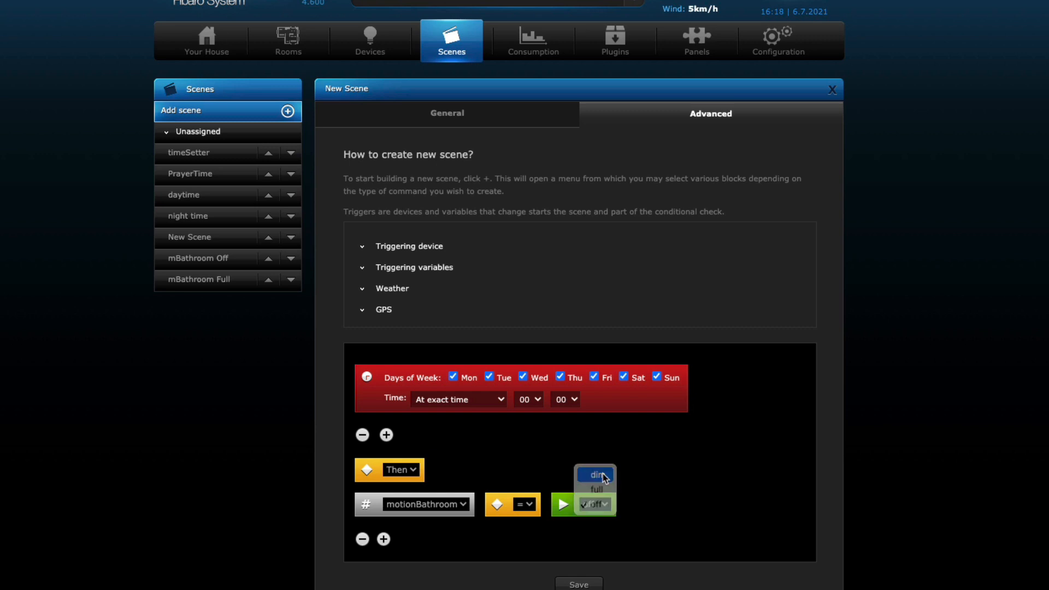
click(579, 585)
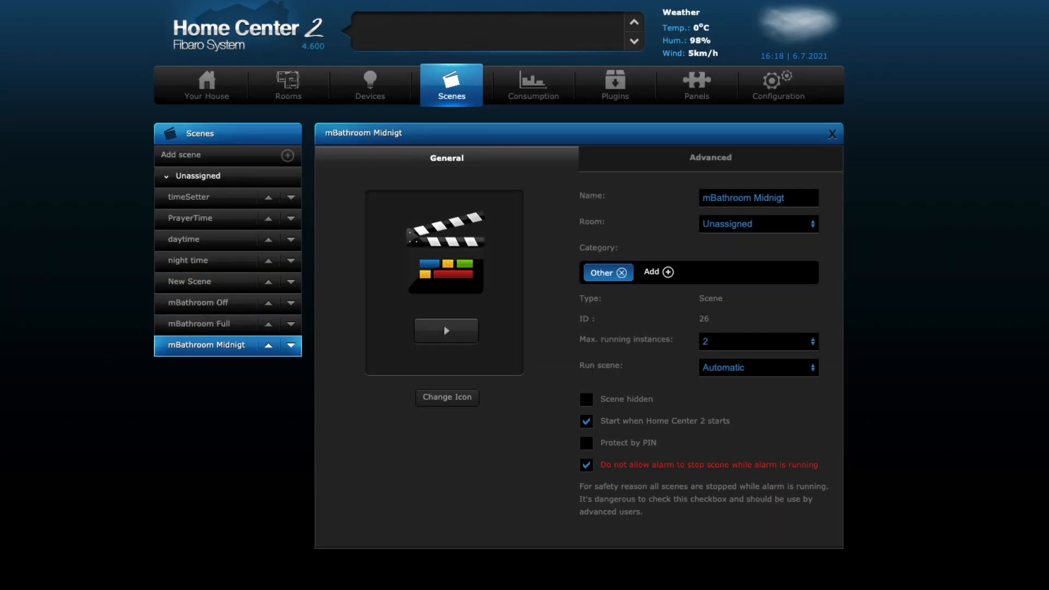
- Bring up the Untitled.rtf notes and review each time period with its bathroom brightness percentage and variable value
drag(0, 134, 856, 135)
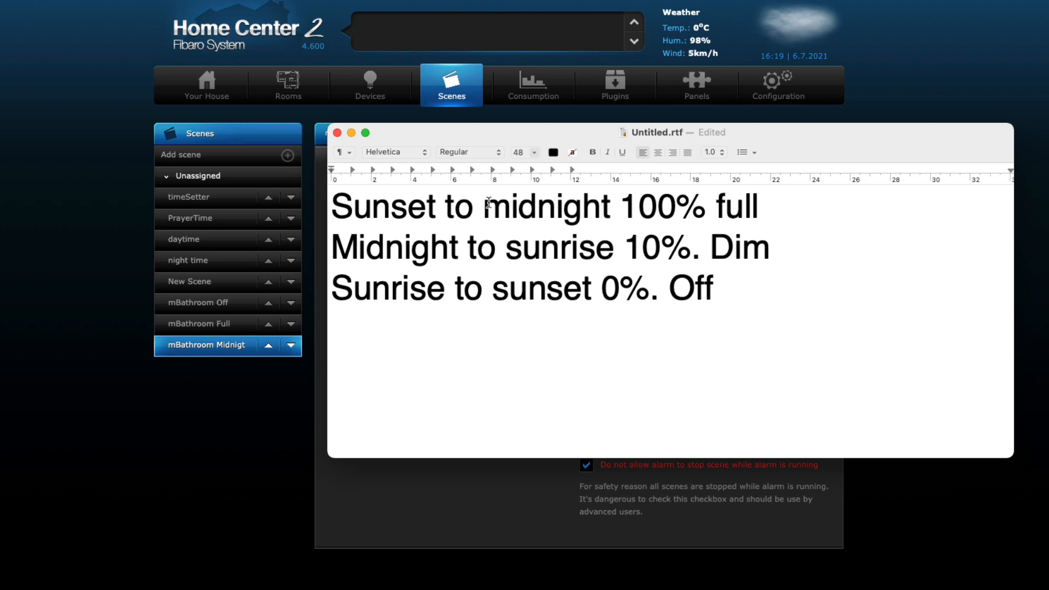
drag(603, 211, 386, 217)
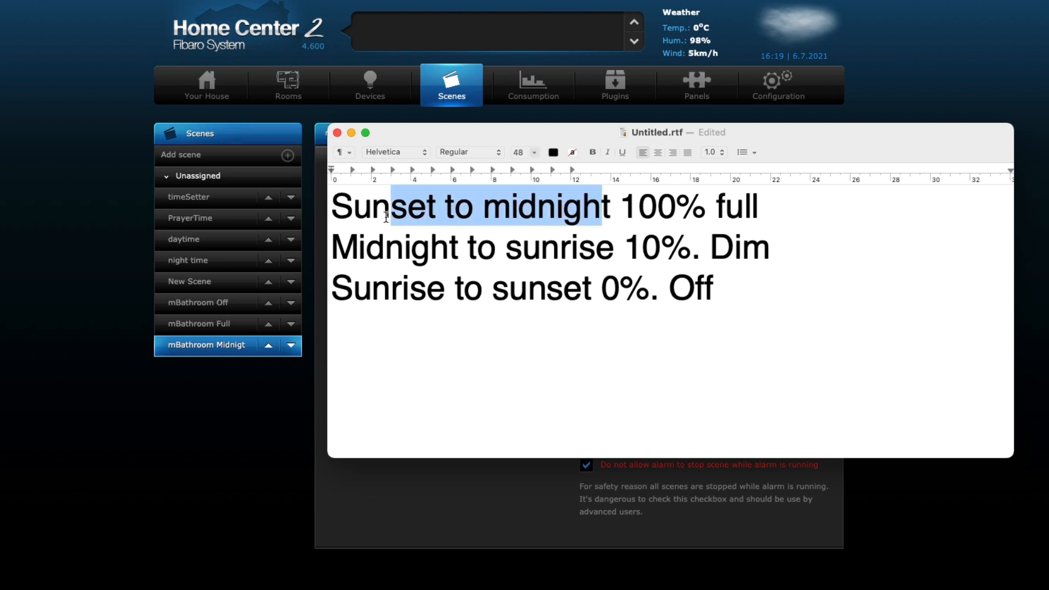
drag(753, 208, 745, 206)
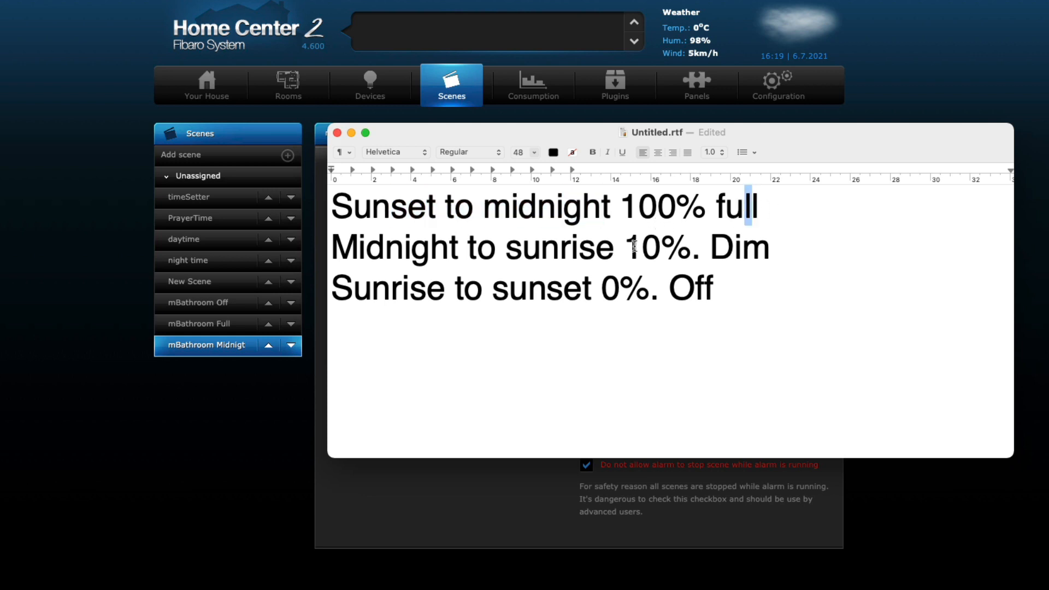
drag(615, 250, 399, 252)
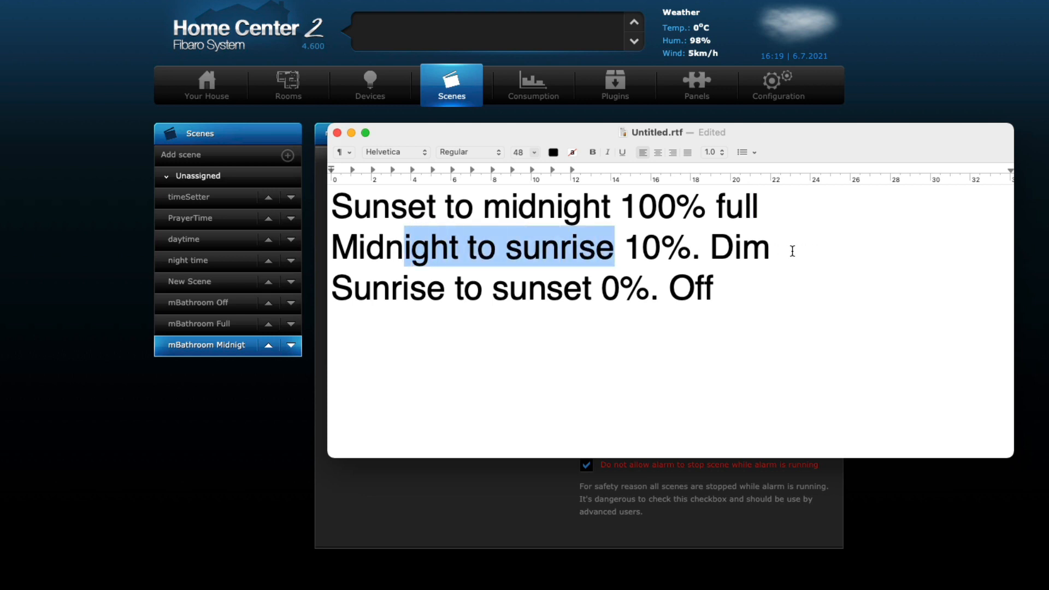
drag(772, 250, 730, 253)
drag(583, 288, 430, 288)
drag(715, 290, 688, 293)
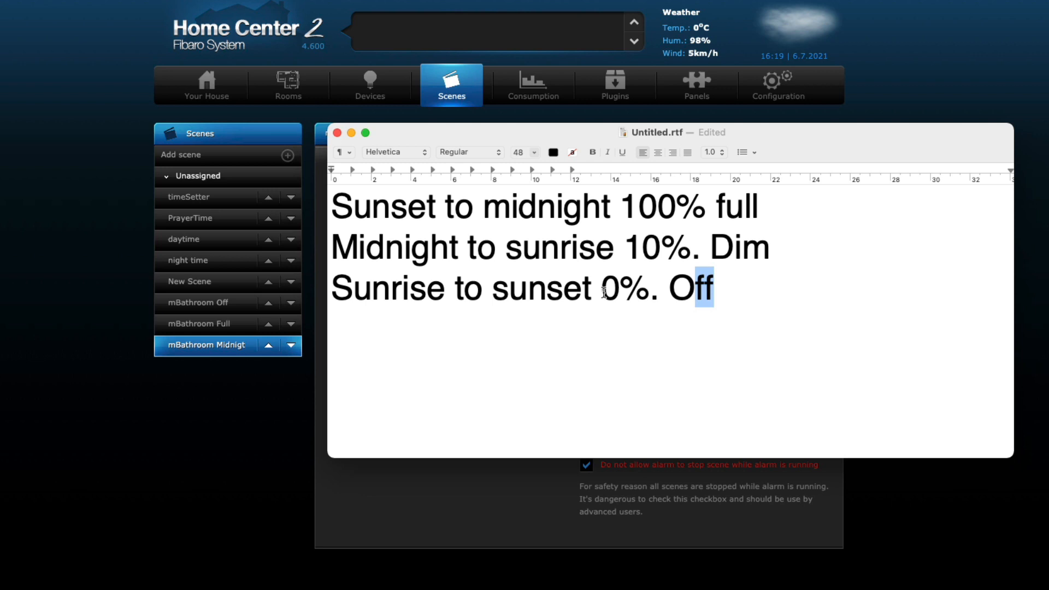
drag(604, 284, 648, 287)
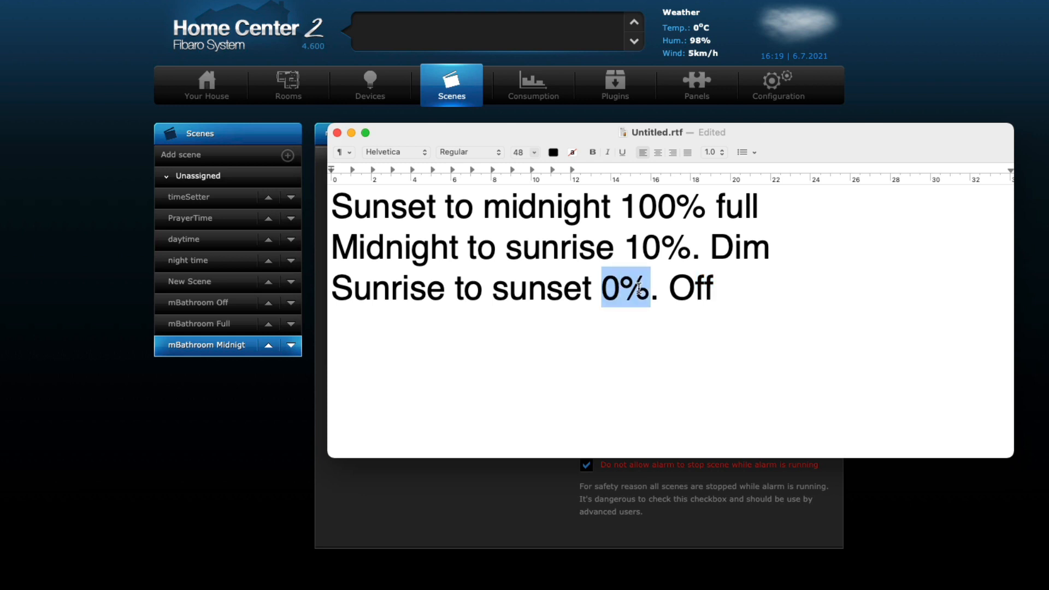
drag(627, 240, 688, 240)
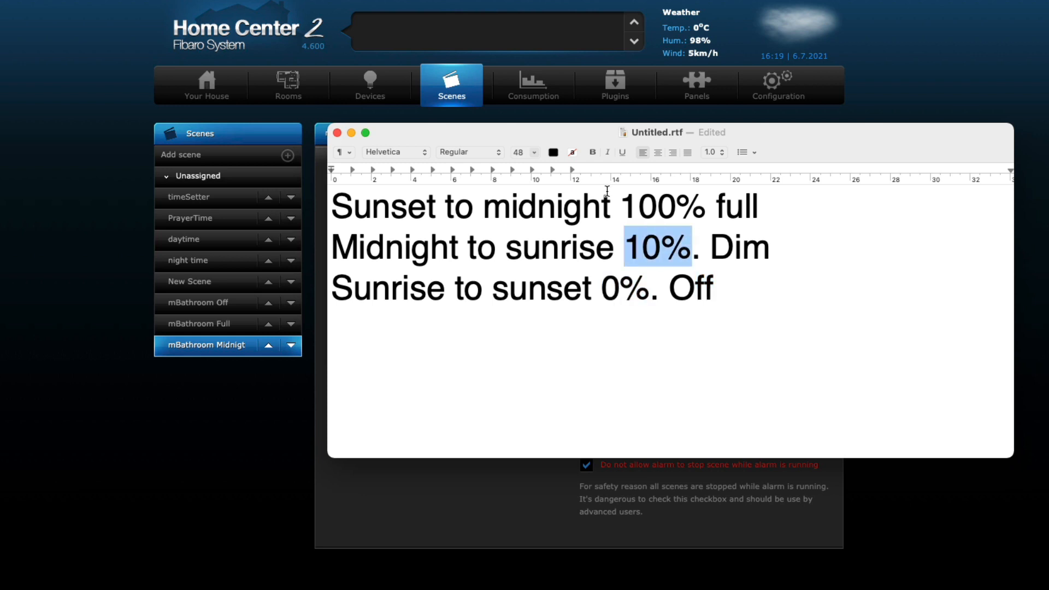
drag(625, 199, 686, 198)
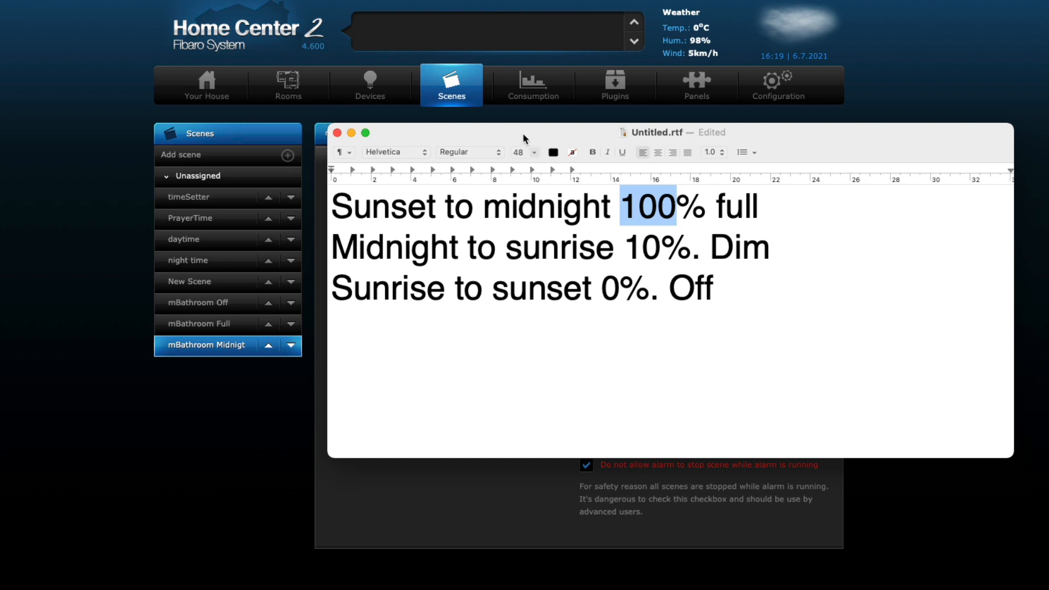
- Switch from the notes back to Home Center 2 and add a new scene using graphic blocks
key(super+Tab)
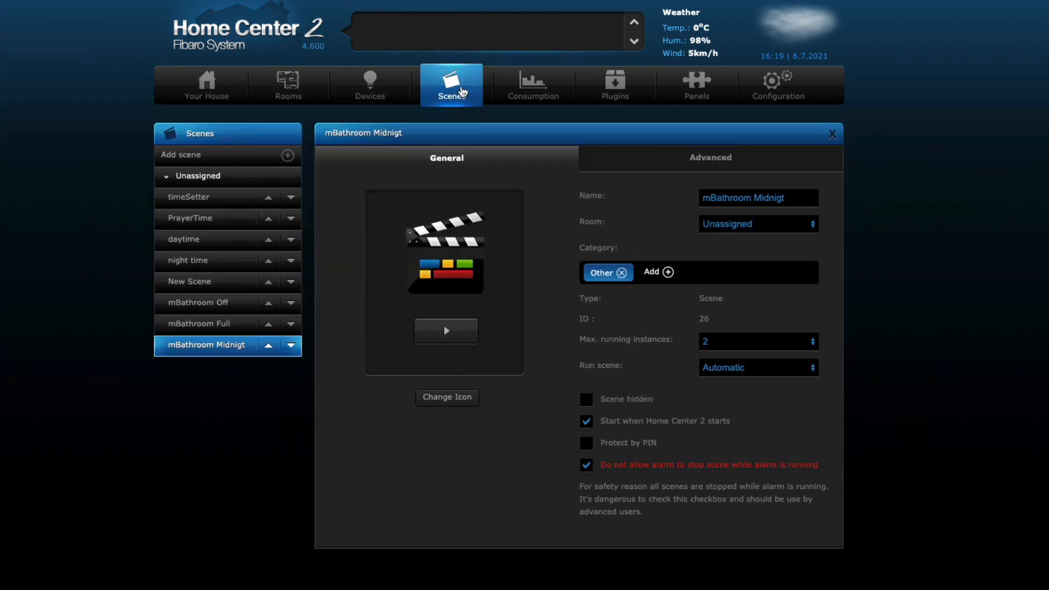
click(222, 159)
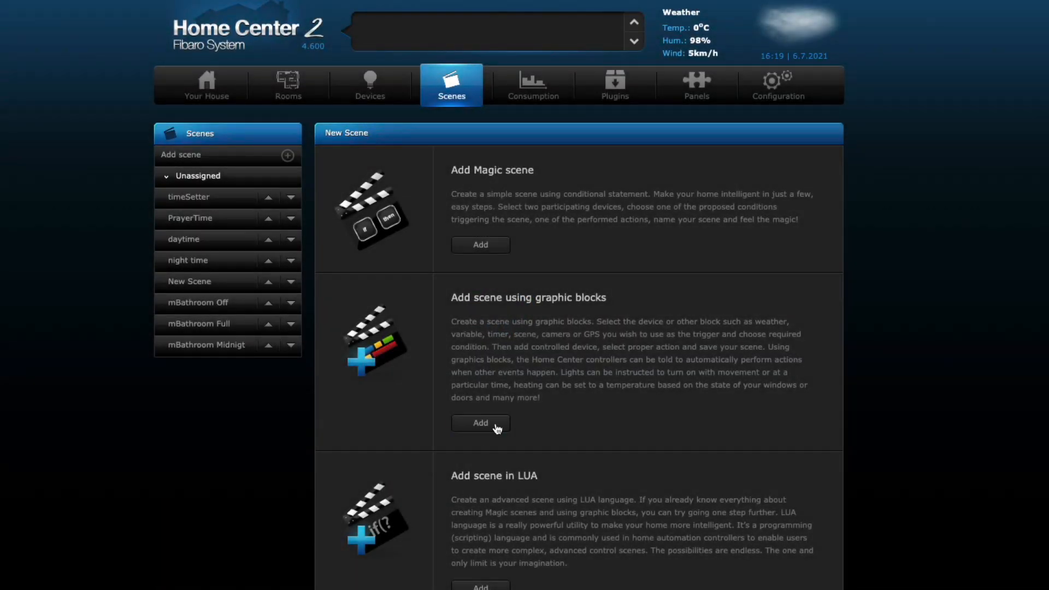
click(481, 423)
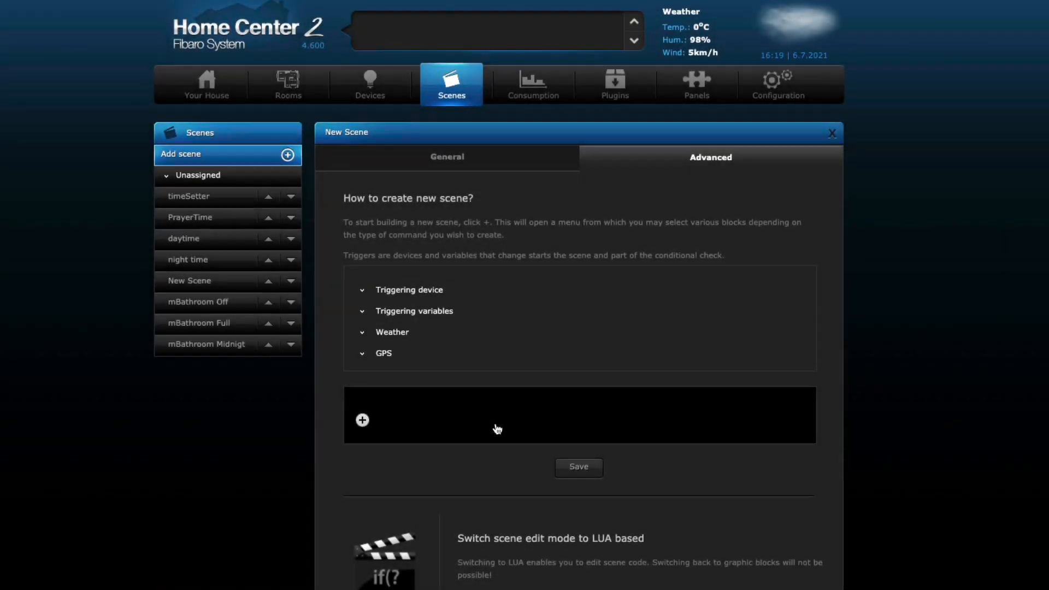
- Add the unassigned Hall Light device as the scene's first condition, Hall Light == ON
scroll(497, 428, down, 1)
click(364, 378)
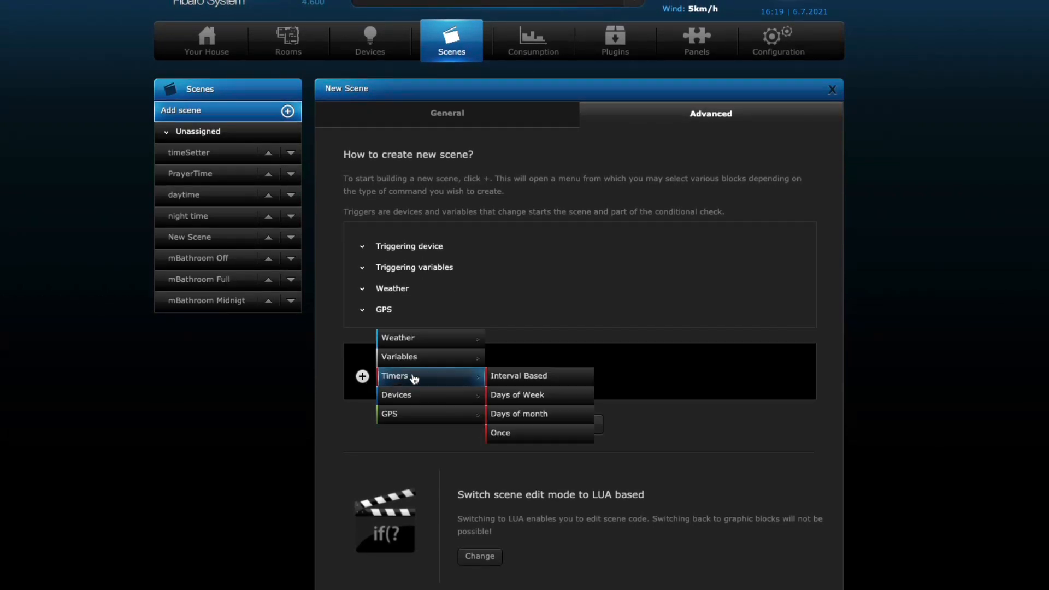
mouse_move(411, 396)
mouse_move(518, 418)
mouse_move(623, 418)
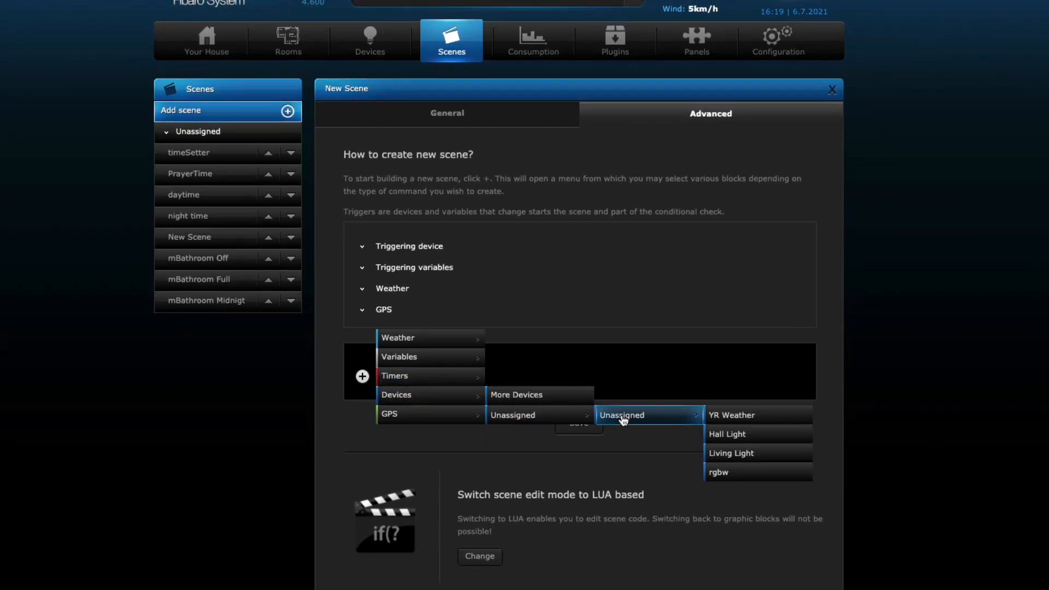
click(746, 435)
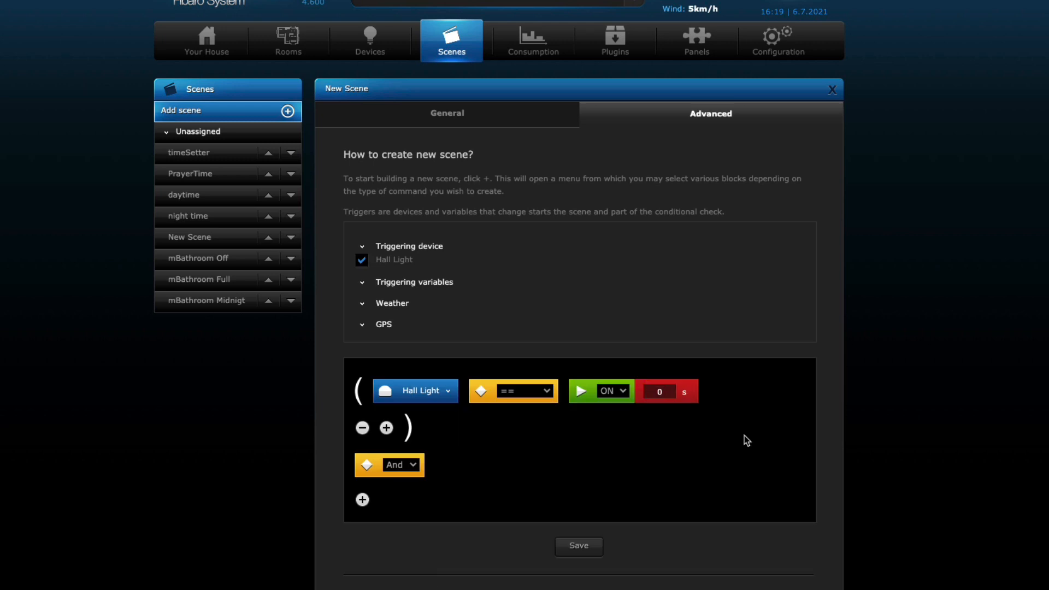
- Extend the Hall Light condition inside the brackets with And and the variable condition motionBathroom == off
scroll(744, 435, down, 2)
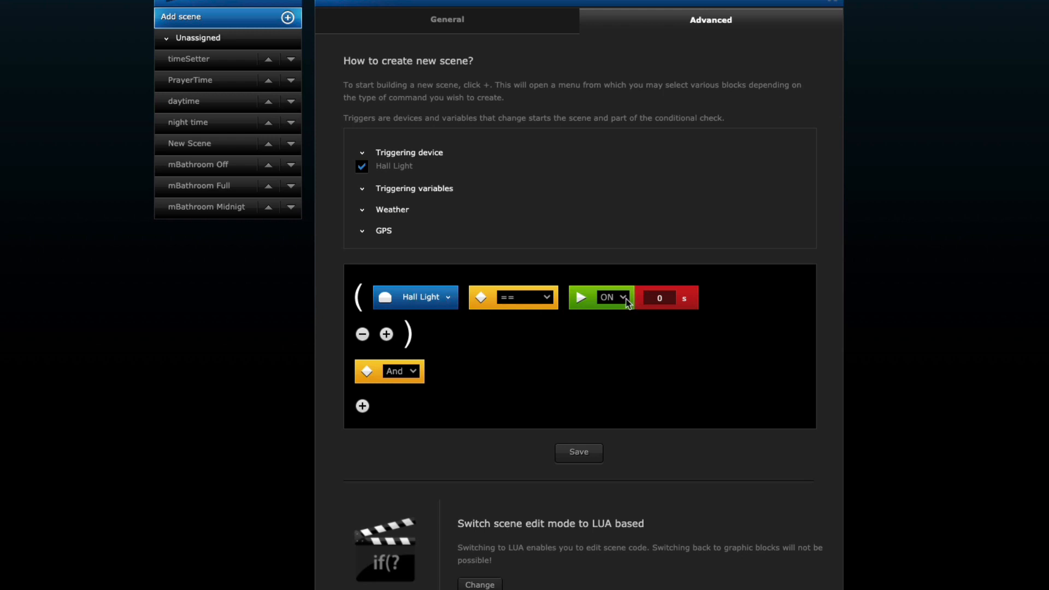
click(387, 335)
mouse_move(494, 334)
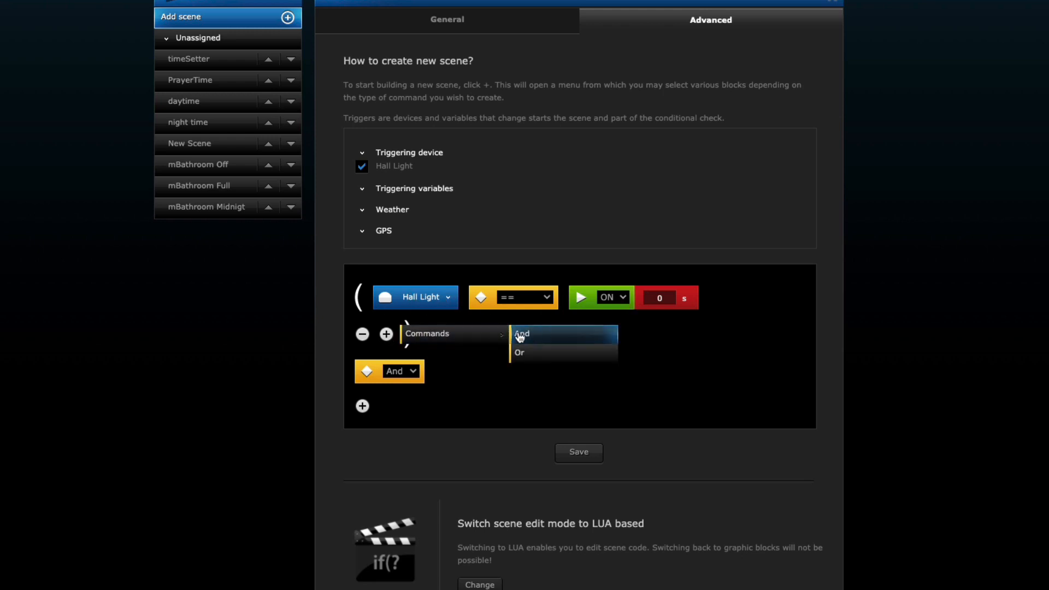
click(534, 336)
click(385, 370)
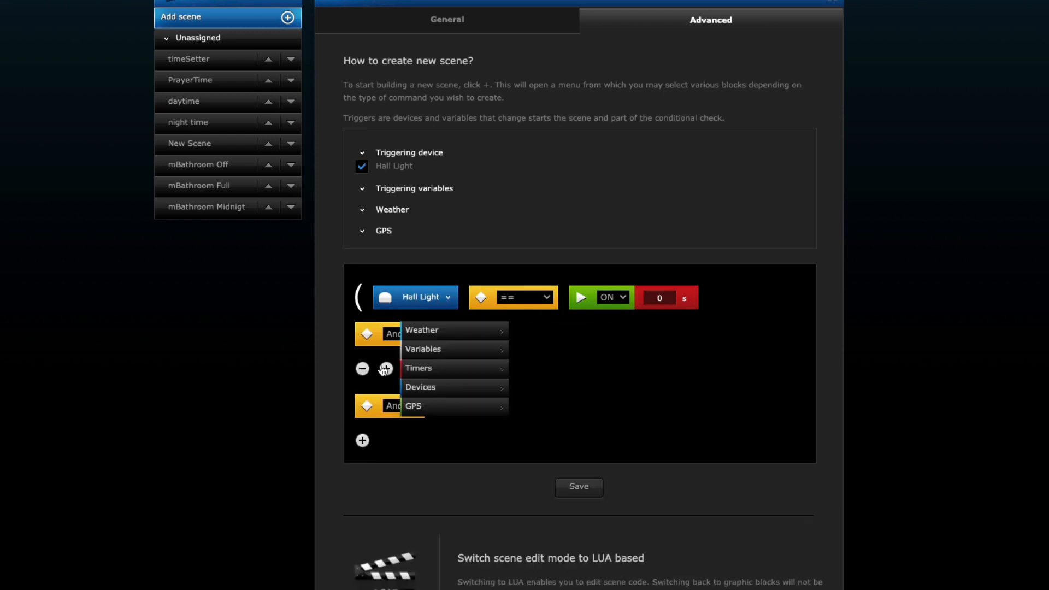
mouse_move(452, 349)
click(552, 470)
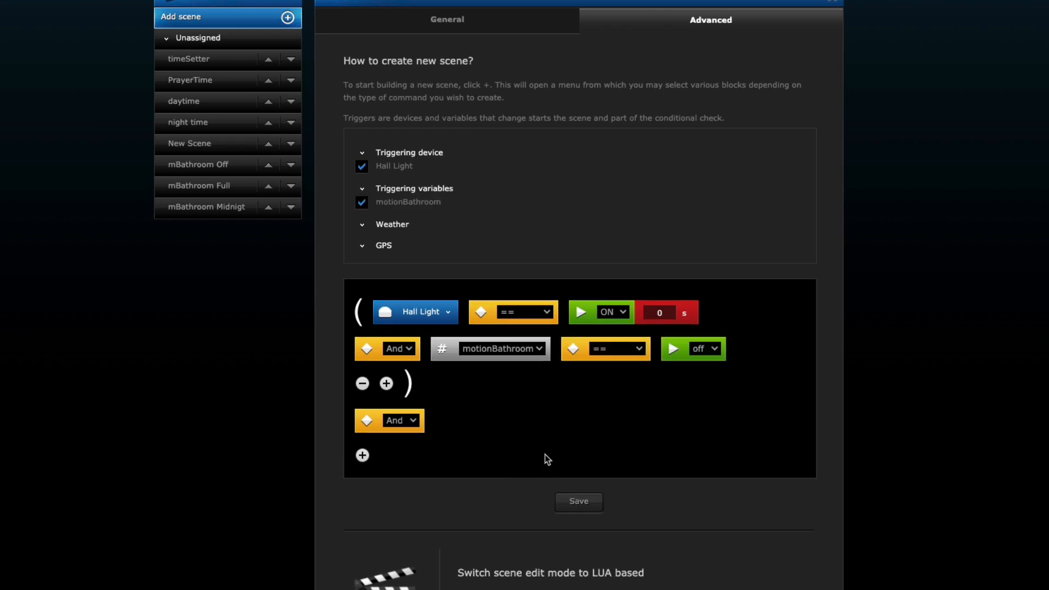
- Set the value compared with the motionBathroom variable to dim
click(709, 355)
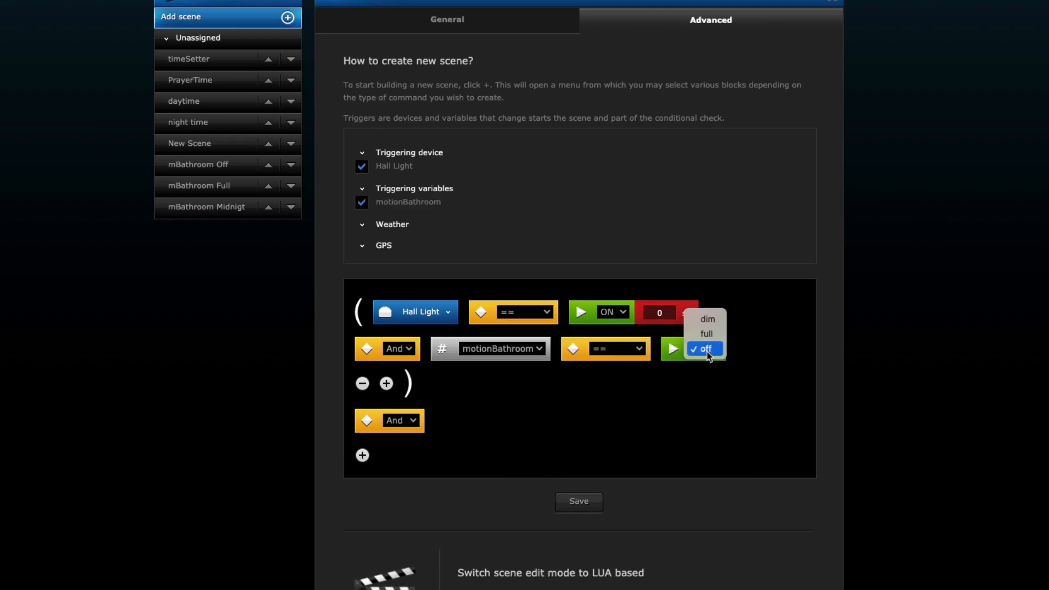
click(708, 320)
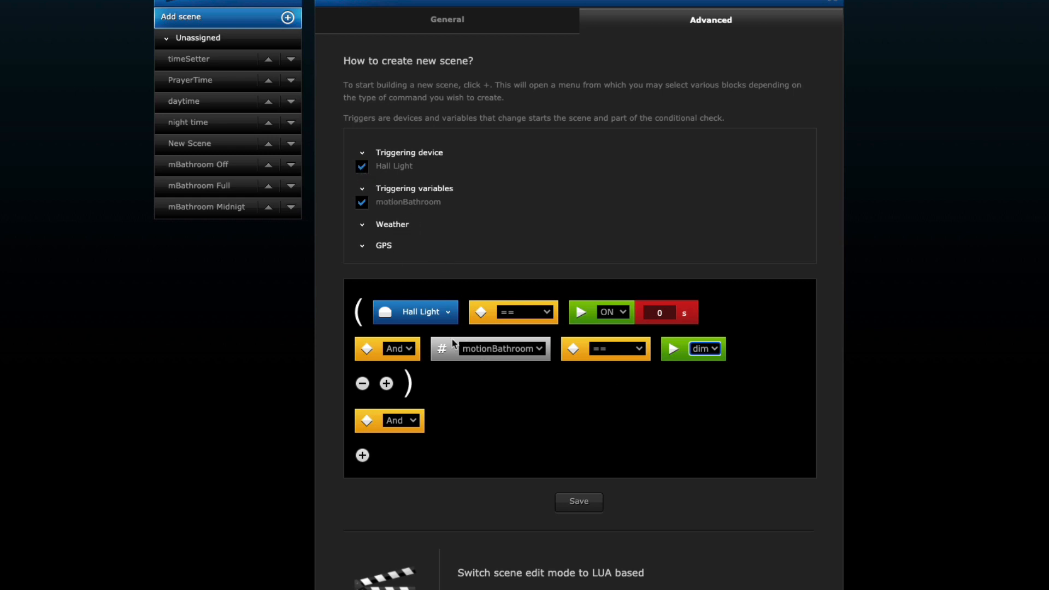
- Exclude the motionBathroom variable from the scene's triggers and change the connector after the condition group to Then
click(362, 204)
click(406, 421)
click(406, 451)
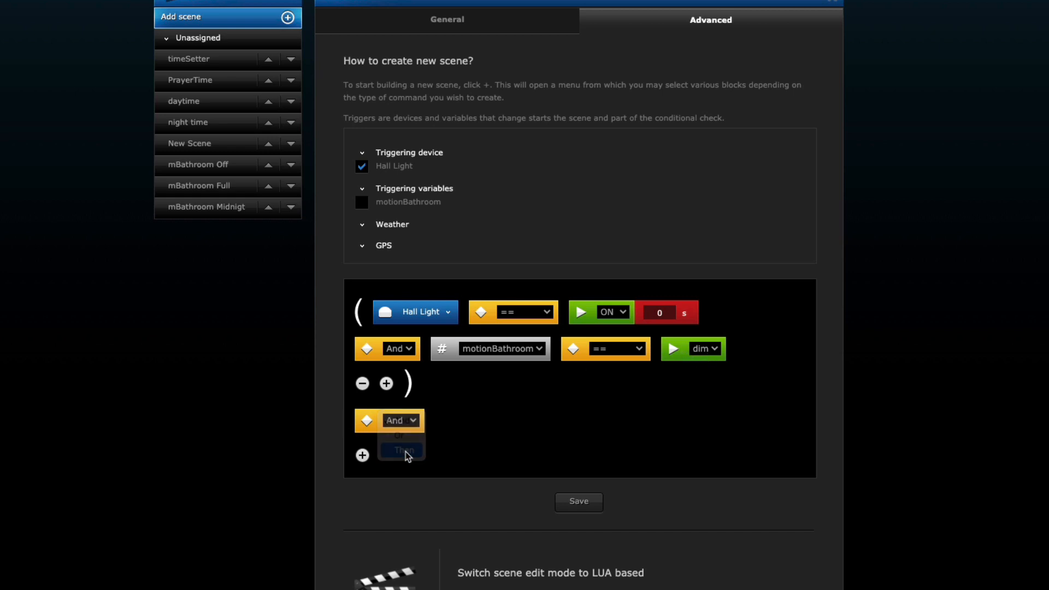
click(363, 456)
mouse_move(441, 464)
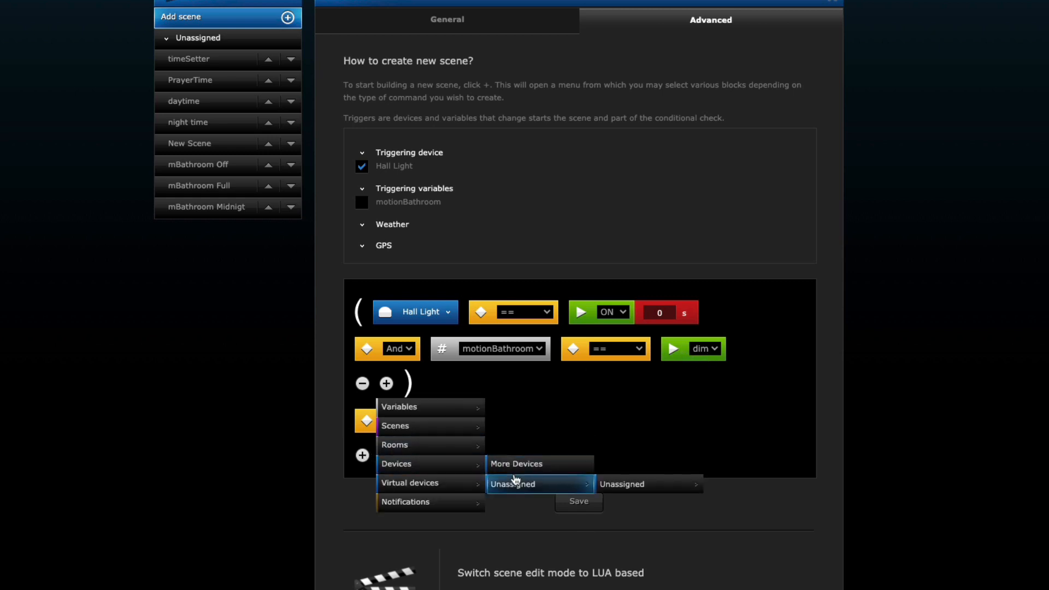
mouse_move(528, 485)
mouse_move(622, 491)
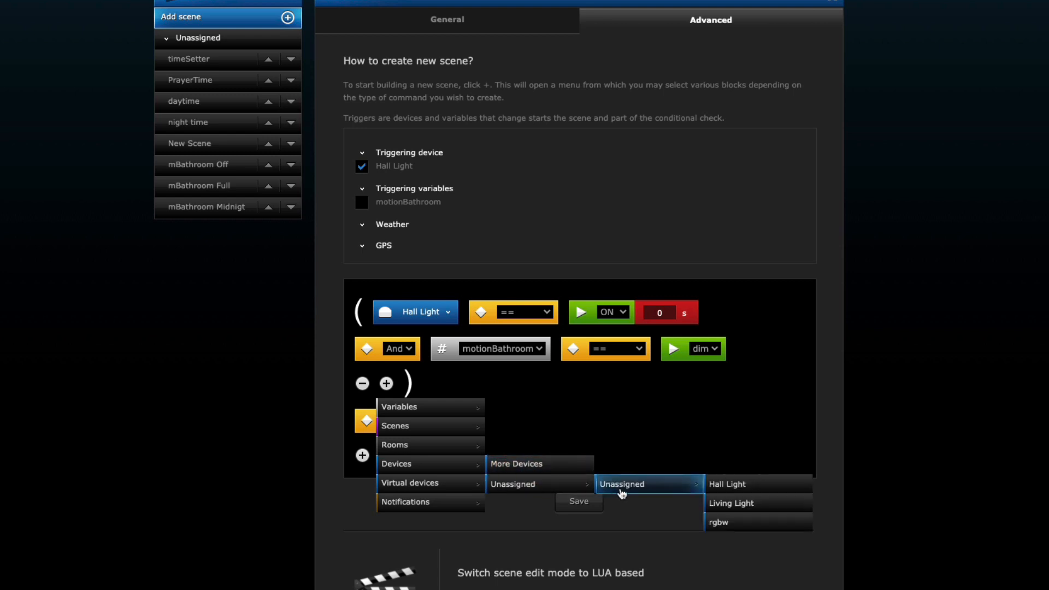
click(729, 504)
scroll(651, 492, down, 1)
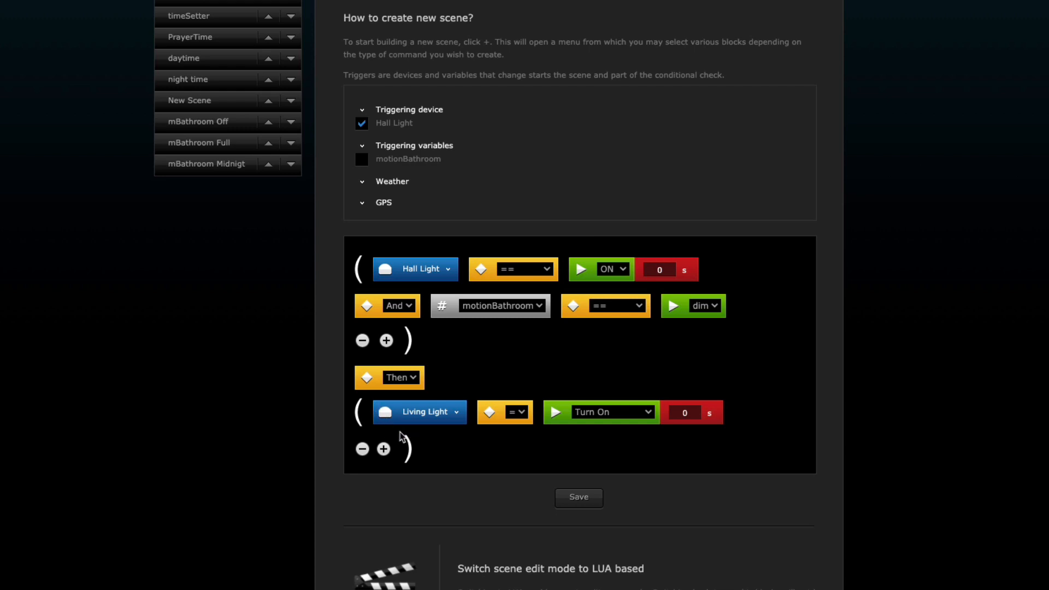
click(362, 449)
- Add an action block for the rgbw device after the Then connector
click(363, 413)
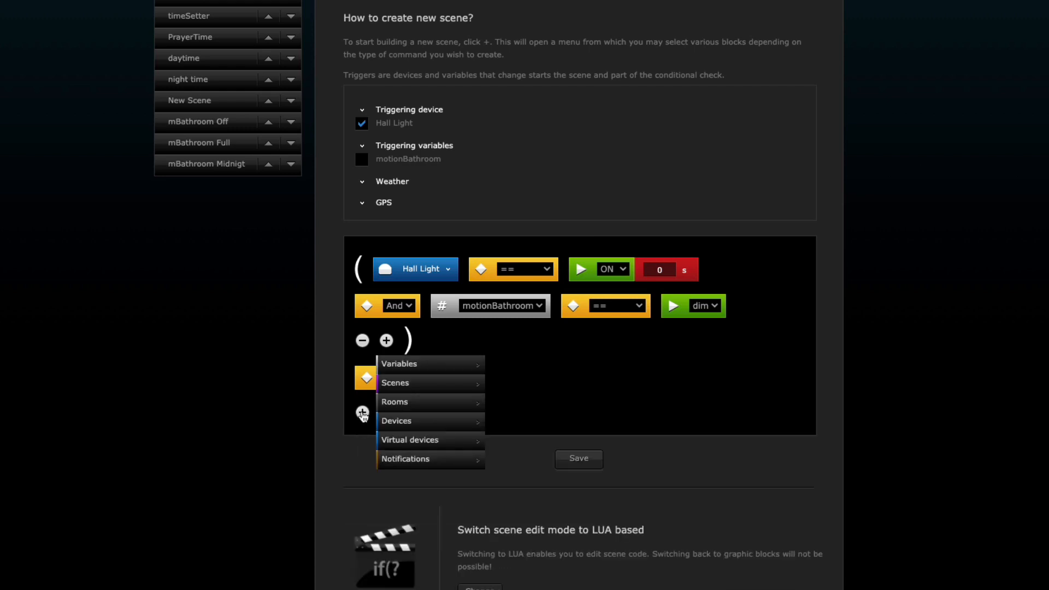
mouse_move(476, 424)
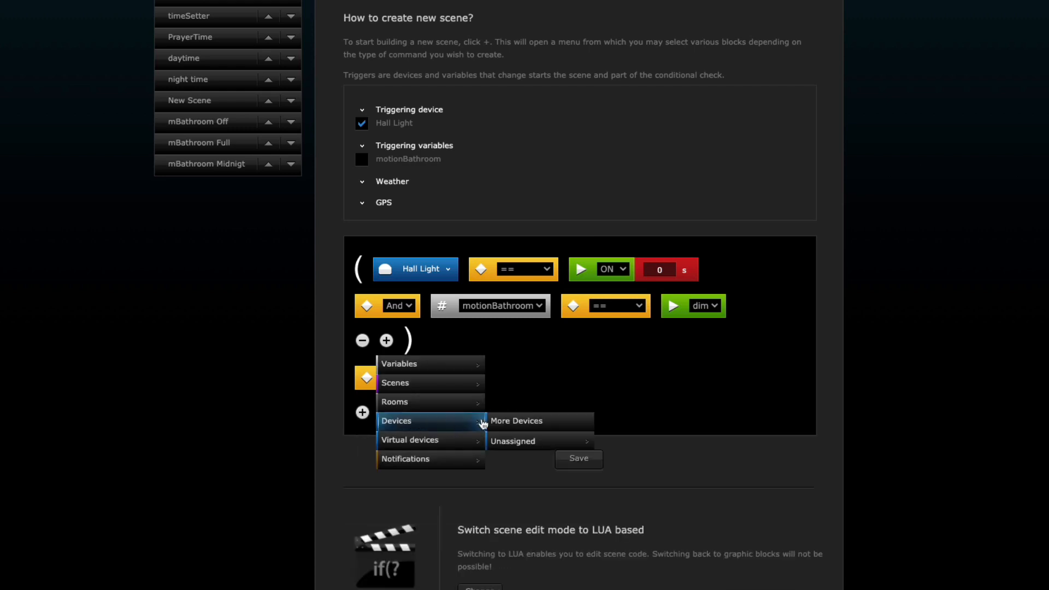
mouse_move(538, 440)
mouse_move(622, 444)
click(735, 481)
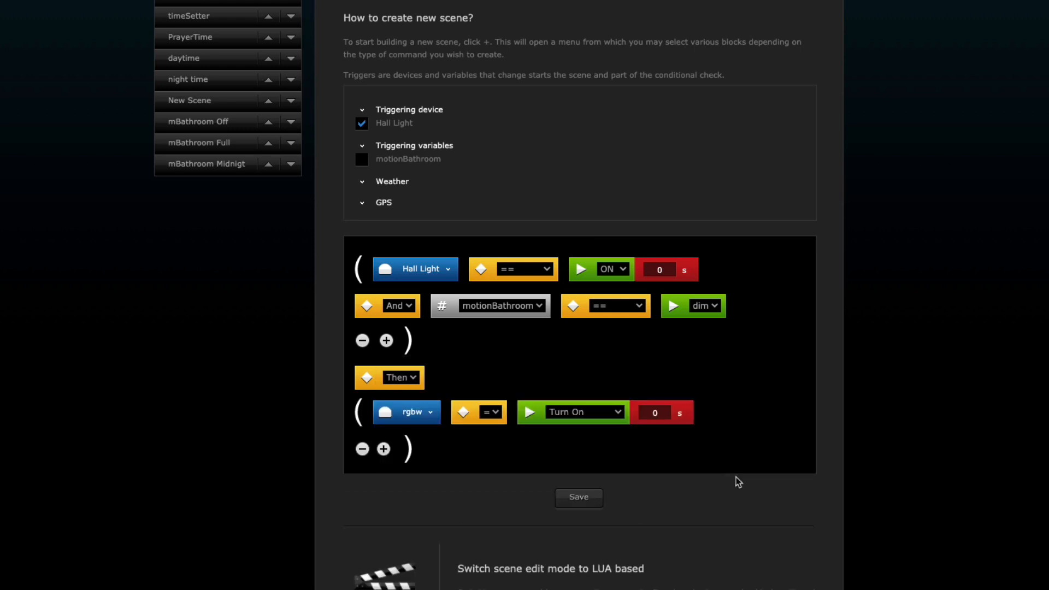
- Make the rgbw action Set brightness with a value of 99 and save the scene
scroll(590, 462, down, 1)
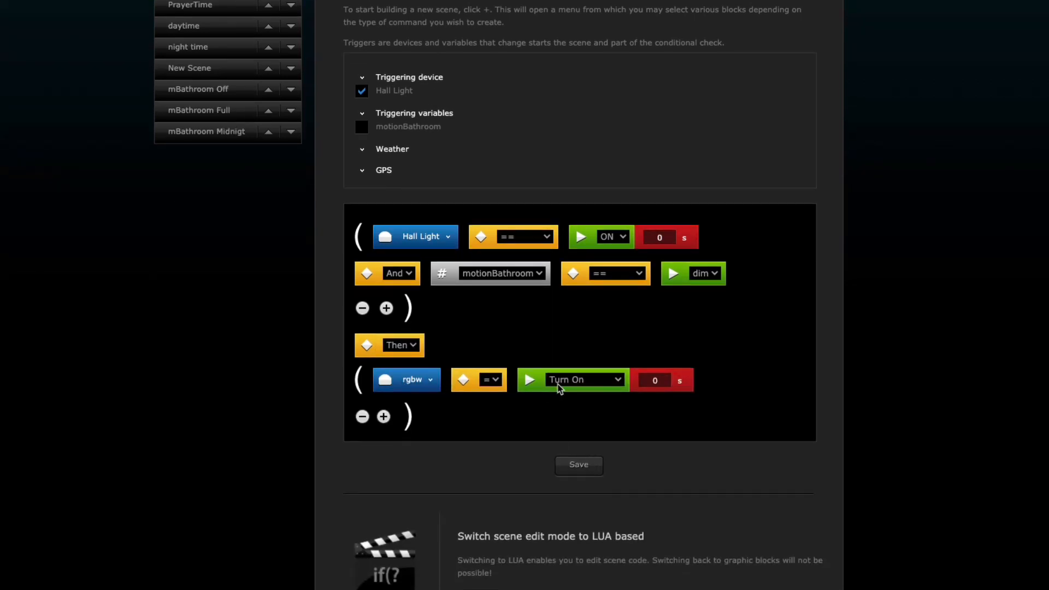
click(572, 381)
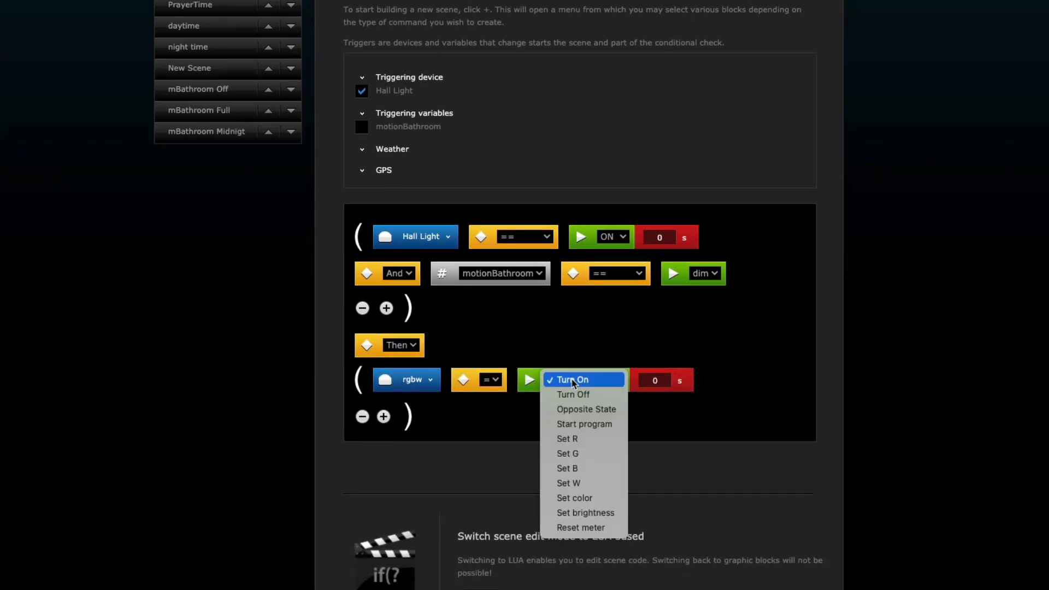
click(600, 518)
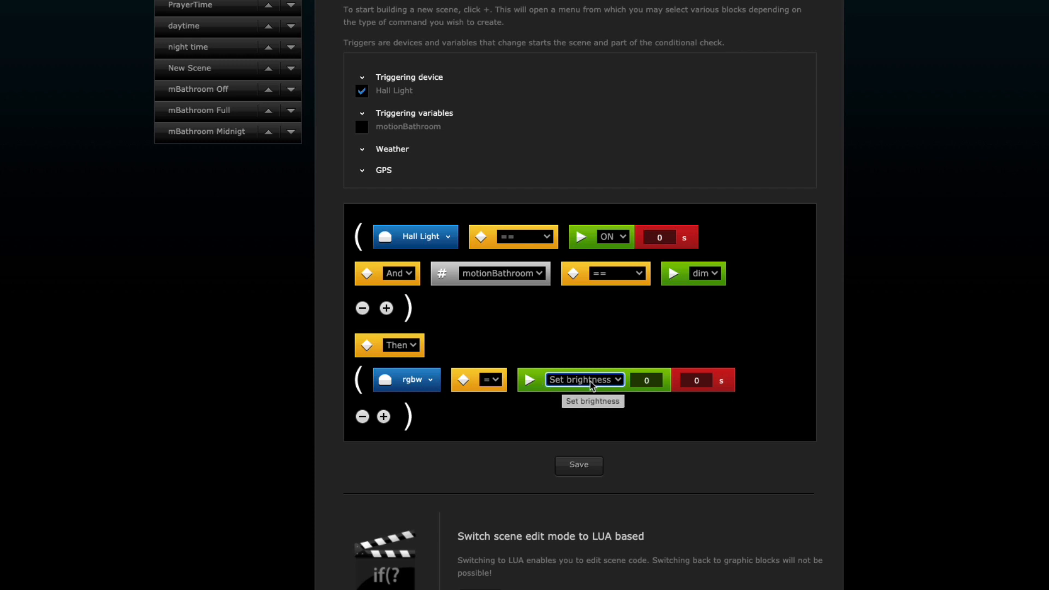
click(654, 380)
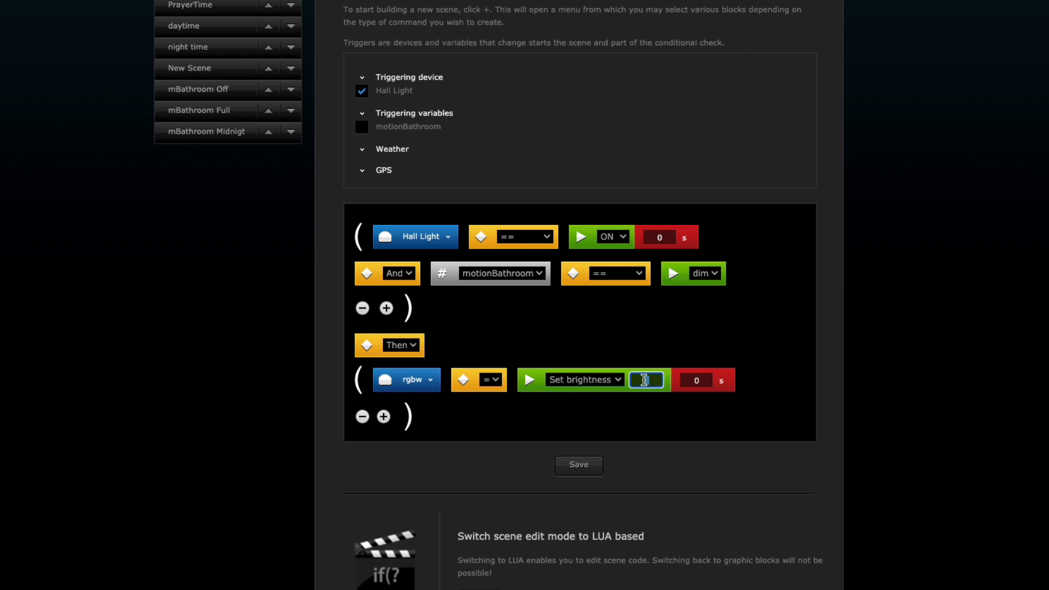
text(99)
click(603, 415)
click(578, 466)
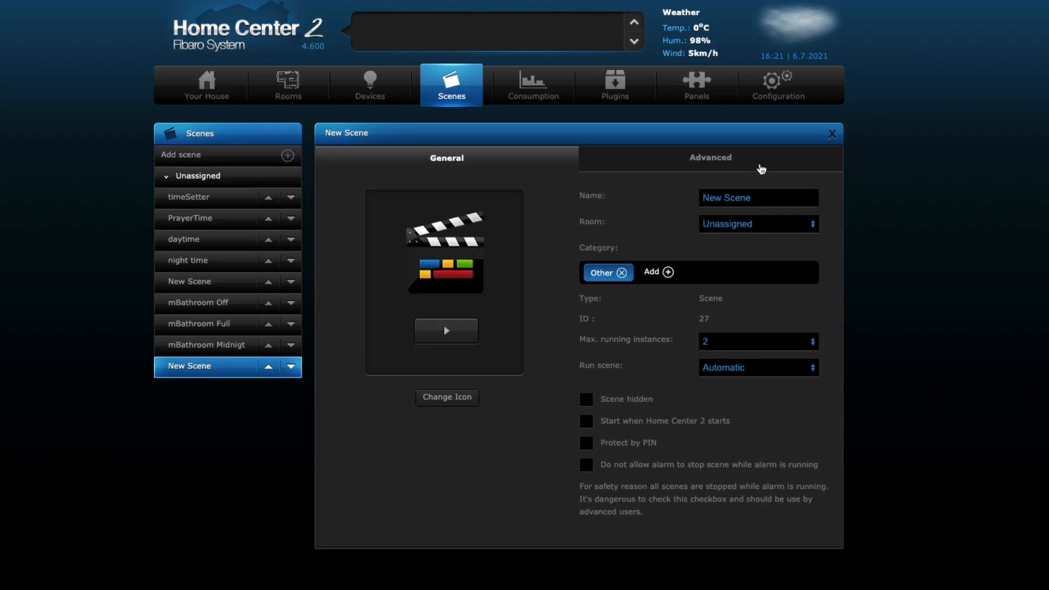
- Rename the scene "bathroom 100%" and enable the option that does not allow an alarm to stop it
drag(755, 197, 693, 200)
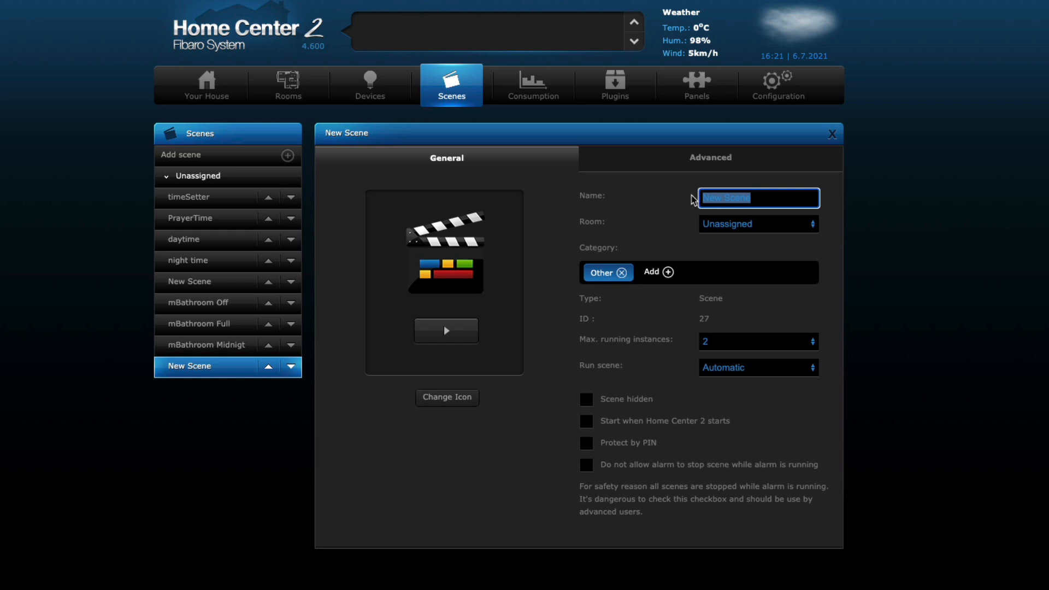
text(bathroom 100%)
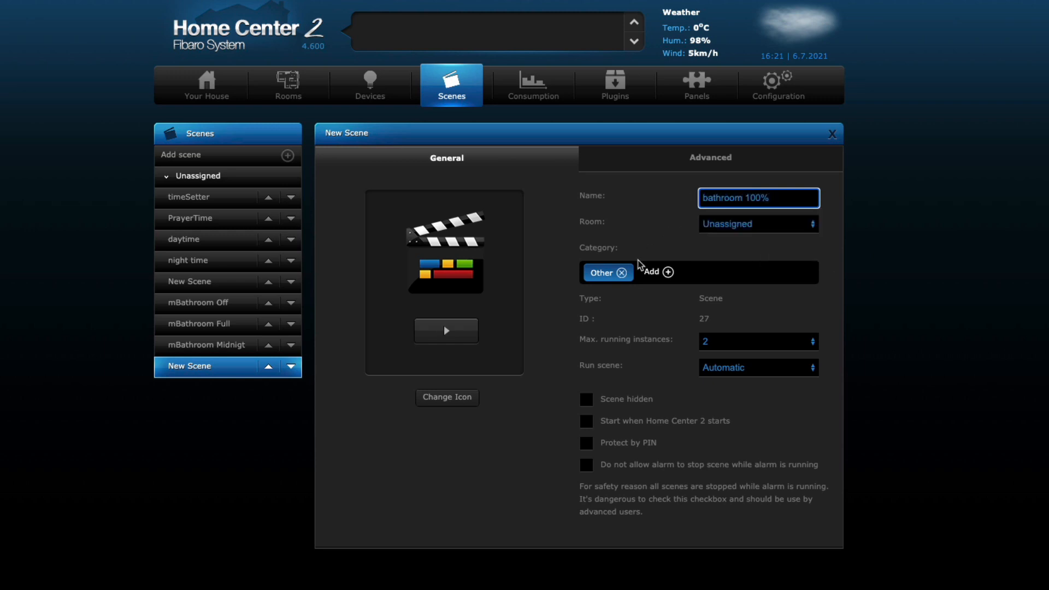
click(606, 464)
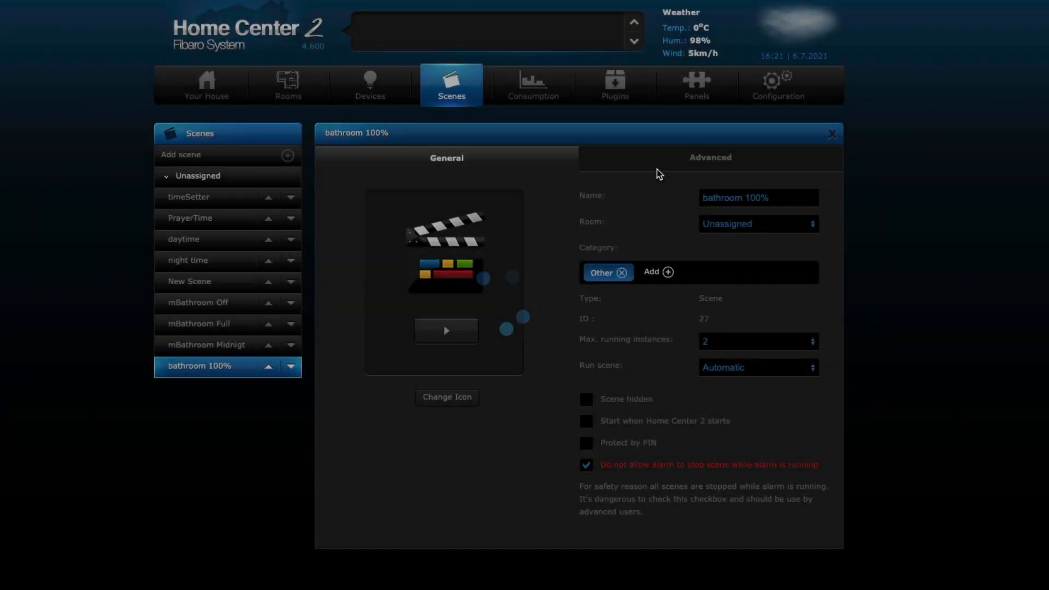
- Change the motionBathroom condition of the bathroom 100% scene to equal full
click(662, 162)
scroll(850, 328, down, 5)
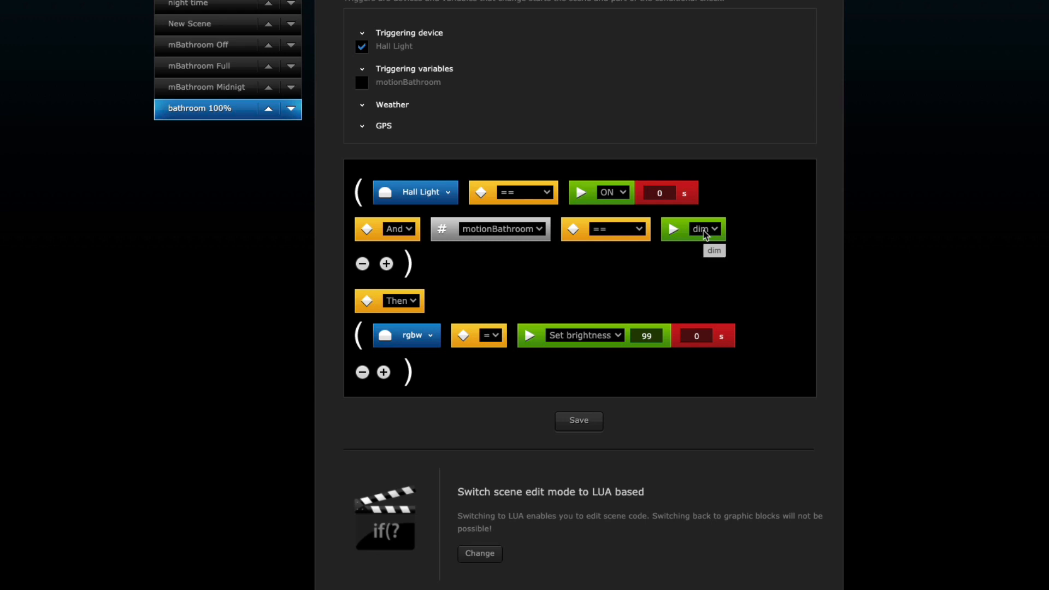
scroll(708, 234, up, 1)
click(705, 284)
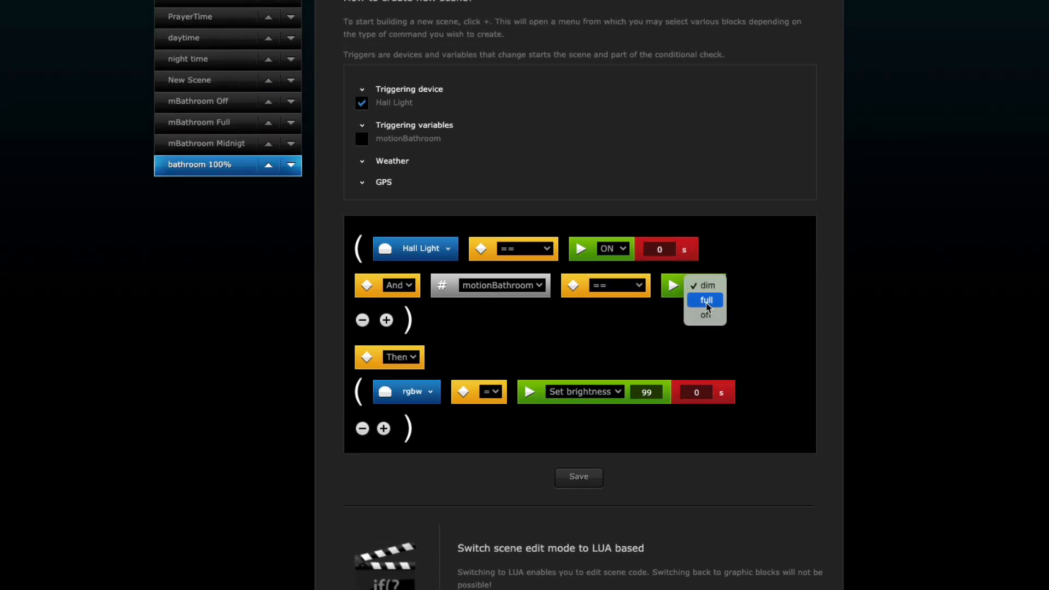
click(706, 302)
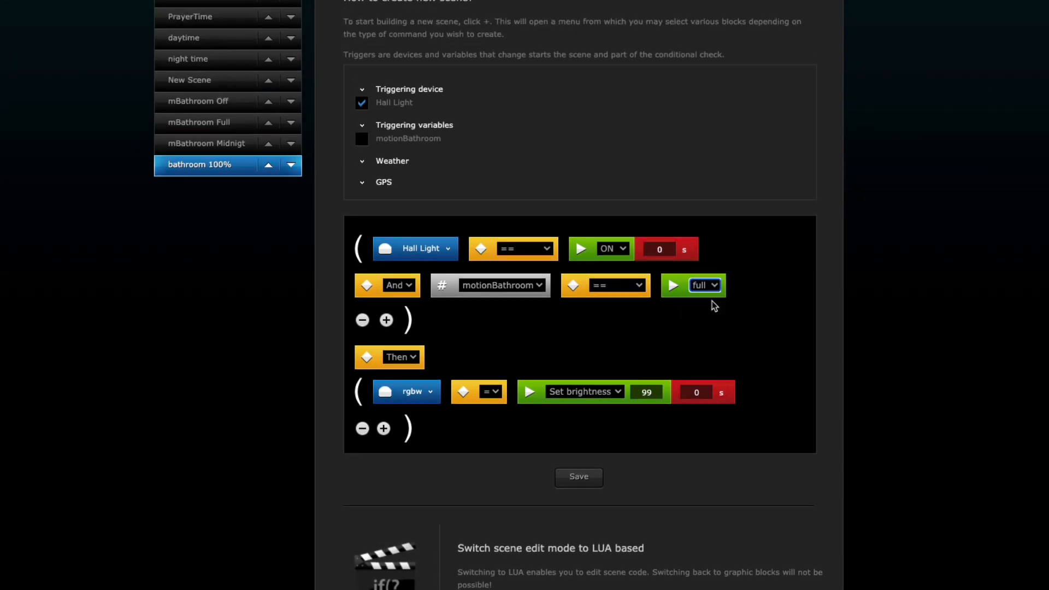
click(661, 306)
click(629, 253)
- Leave the bathroom 100% scene's block editor and add another scene using graphic blocks
scroll(566, 258, up, 2)
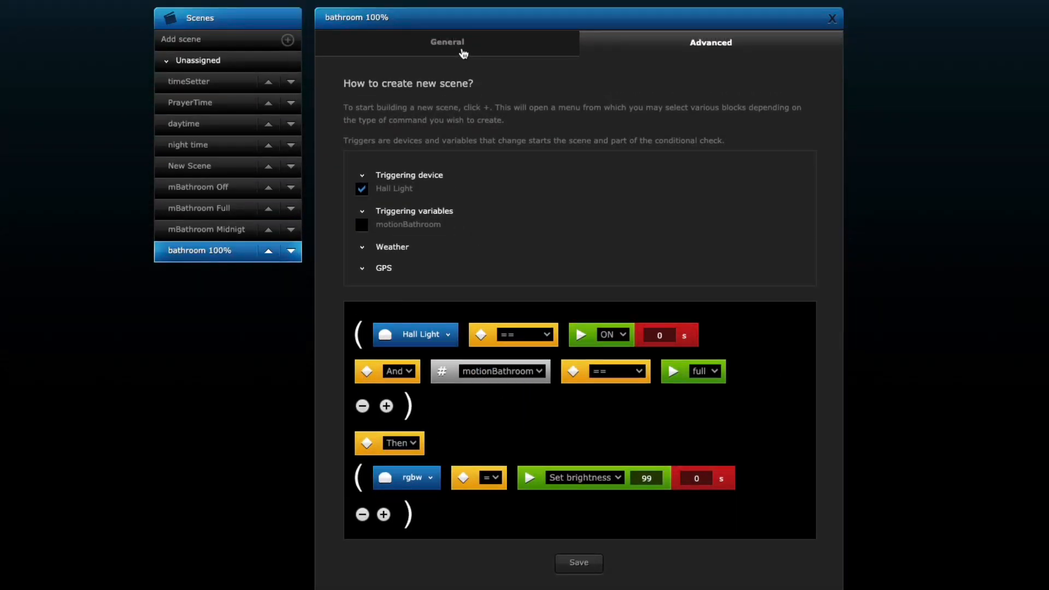
click(463, 56)
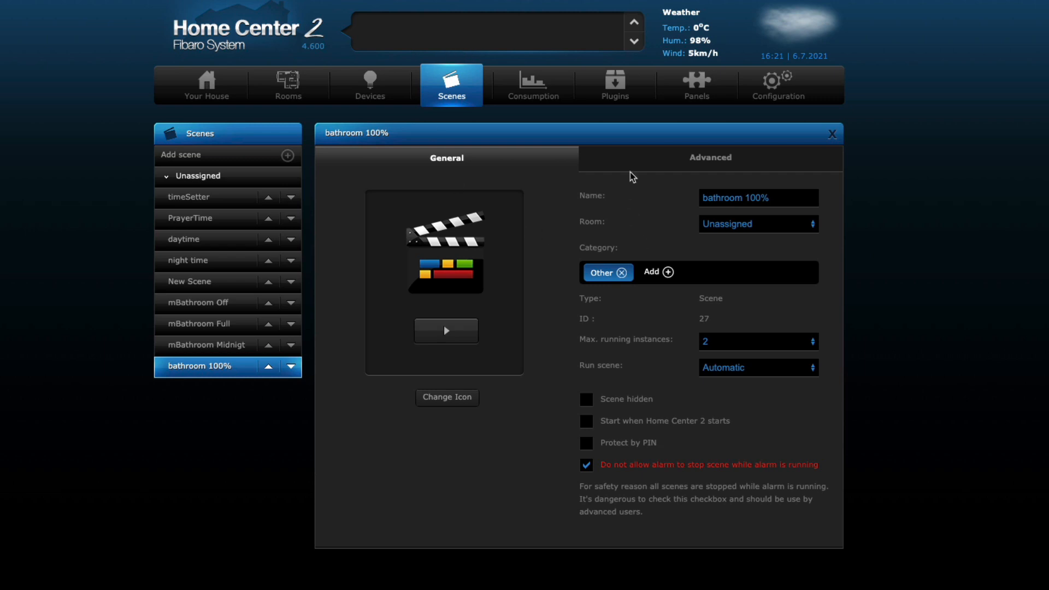
click(247, 164)
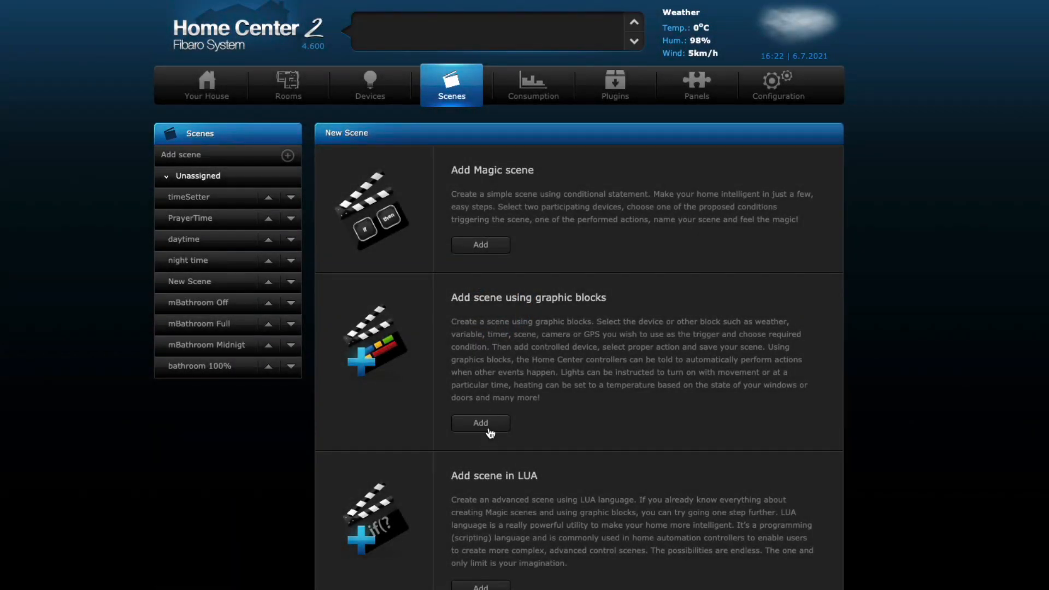
click(490, 431)
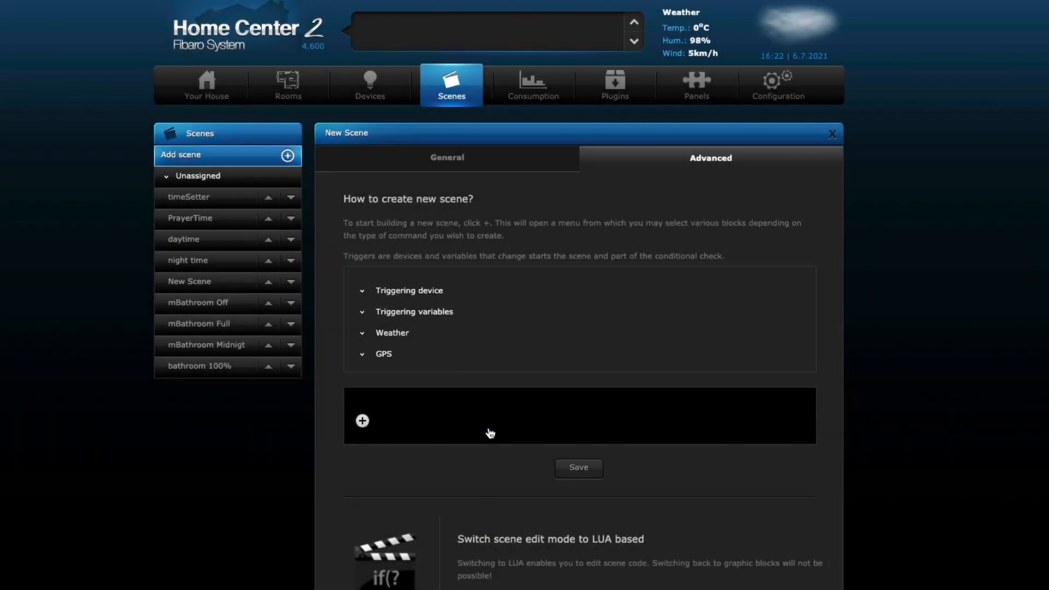
- Name the new scene "motionBath Dim" and enable the option that does not allow an alarm to stop it
click(516, 165)
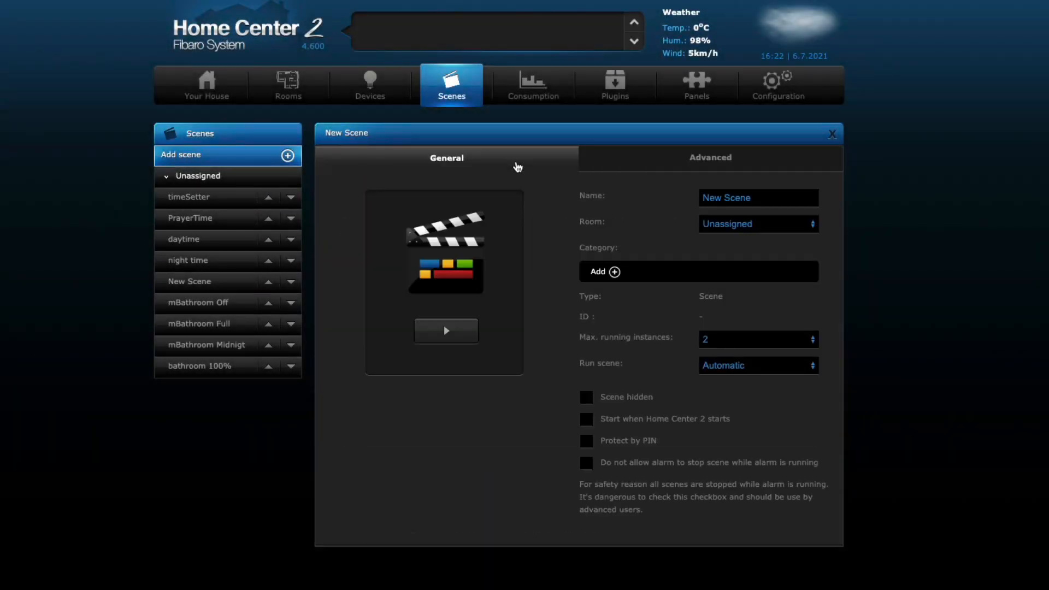
drag(757, 202, 693, 198)
text(mot)
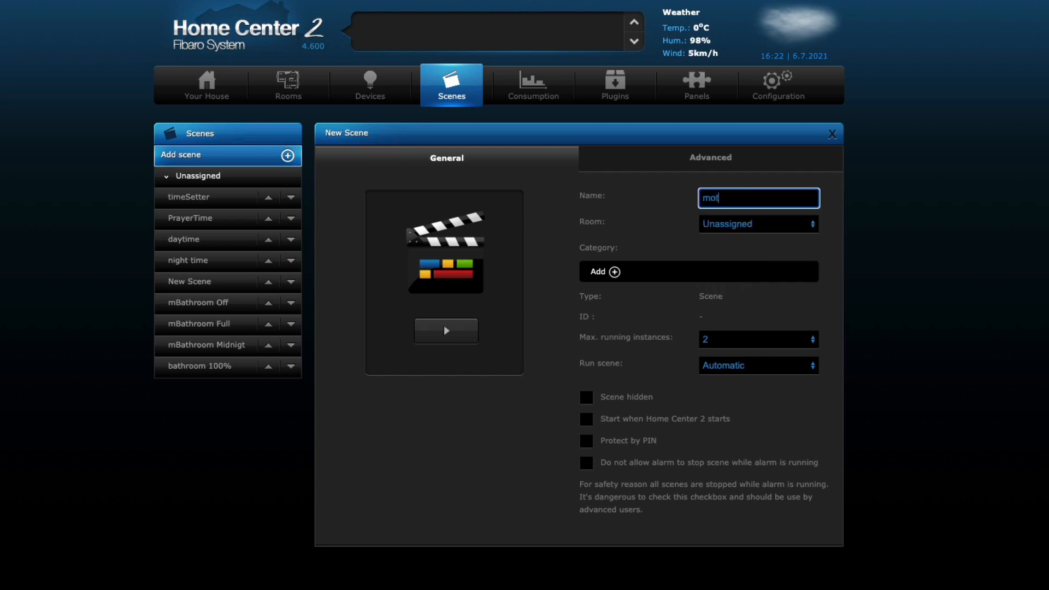
text(ionBathm)
key(BackSpace)
text(Dim)
click(621, 464)
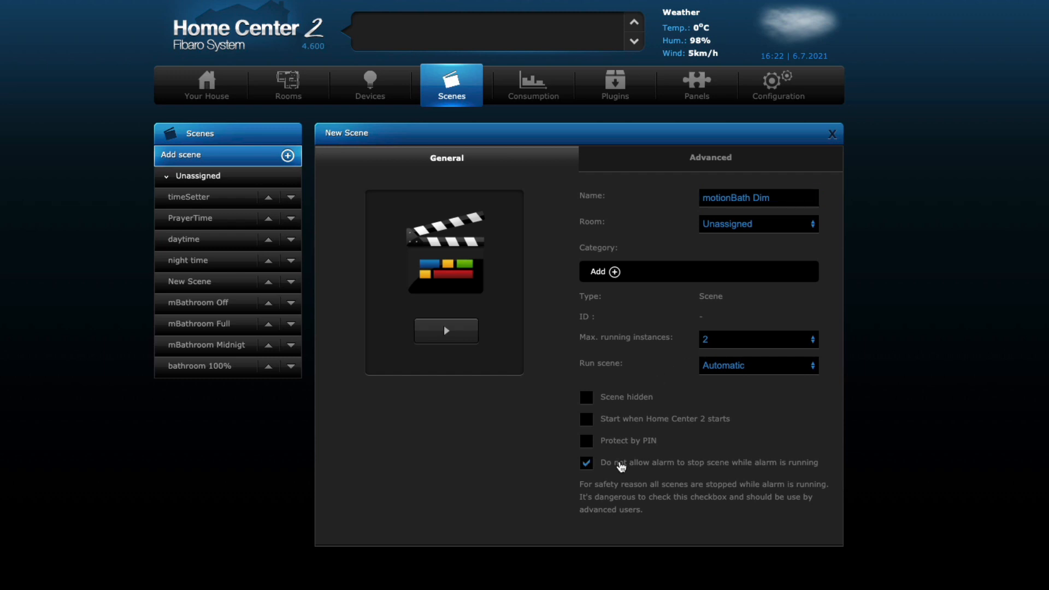
- Add the Hall Light device as the first condition block of the new scene
click(690, 164)
scroll(904, 330, down, 1)
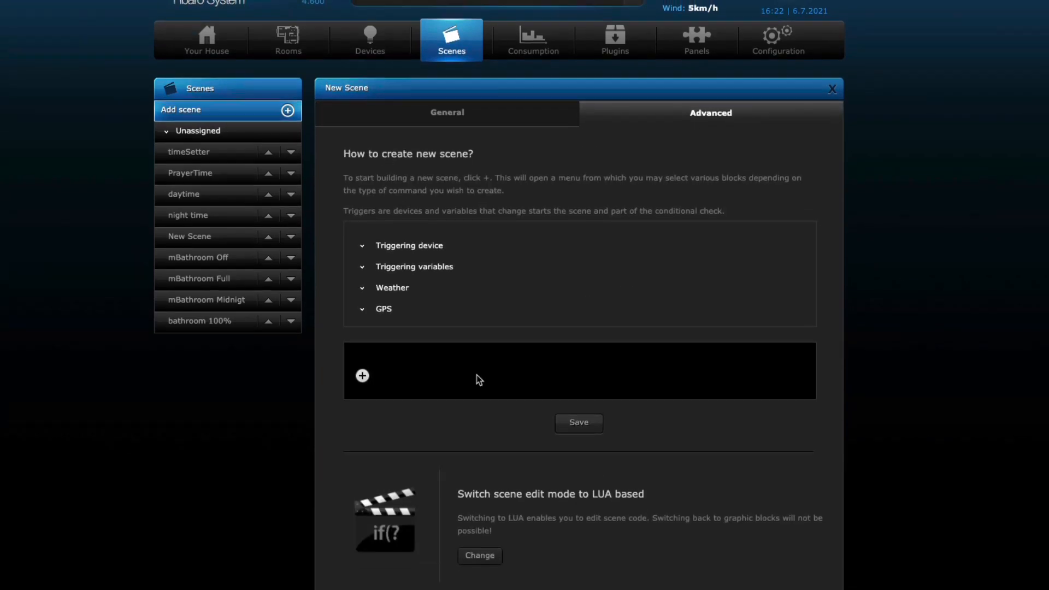
click(362, 376)
mouse_move(418, 405)
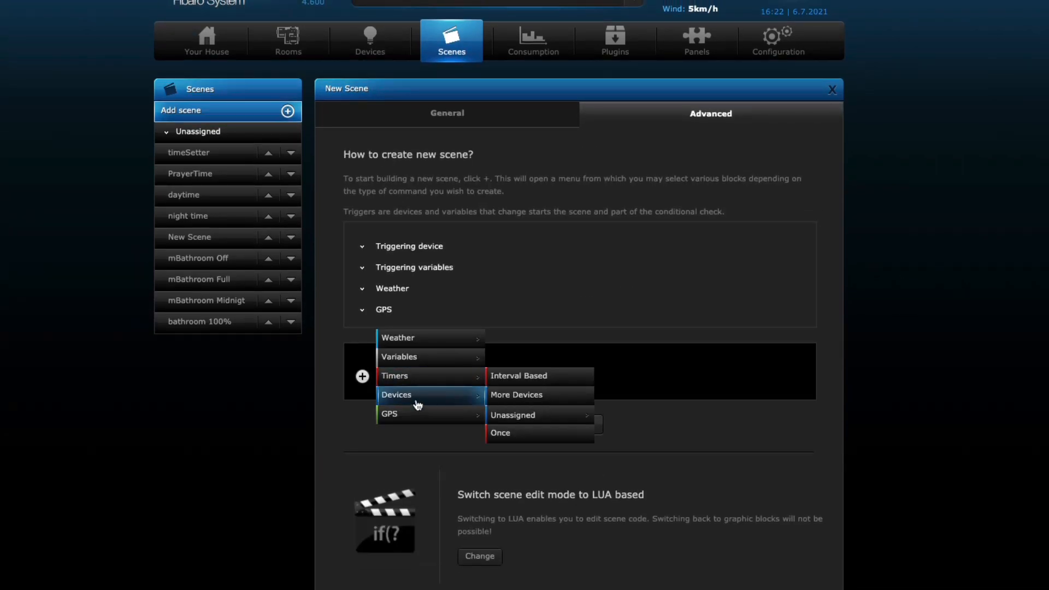
mouse_move(504, 414)
mouse_move(622, 422)
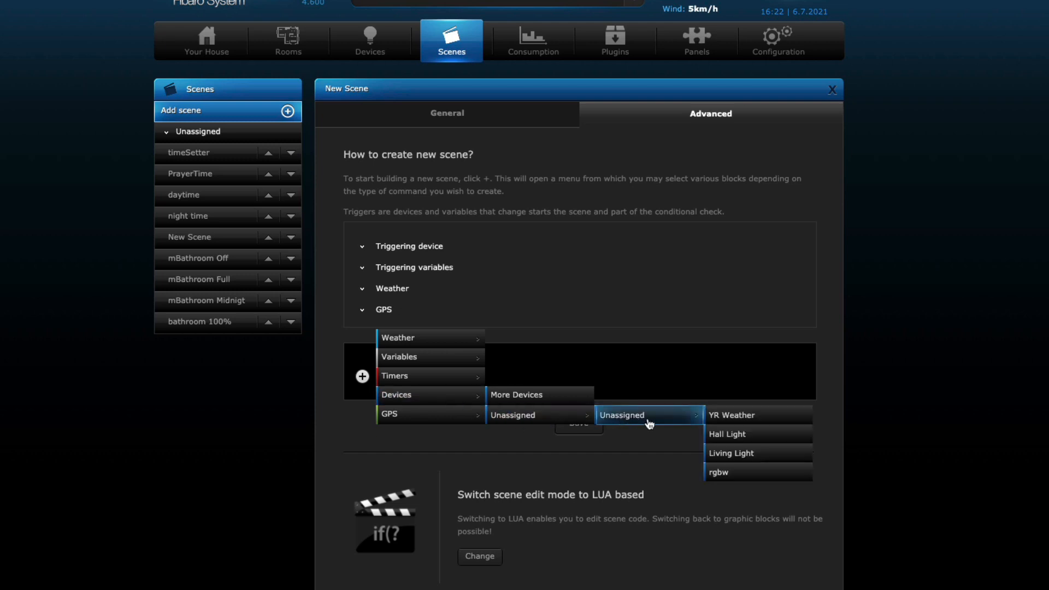
click(738, 435)
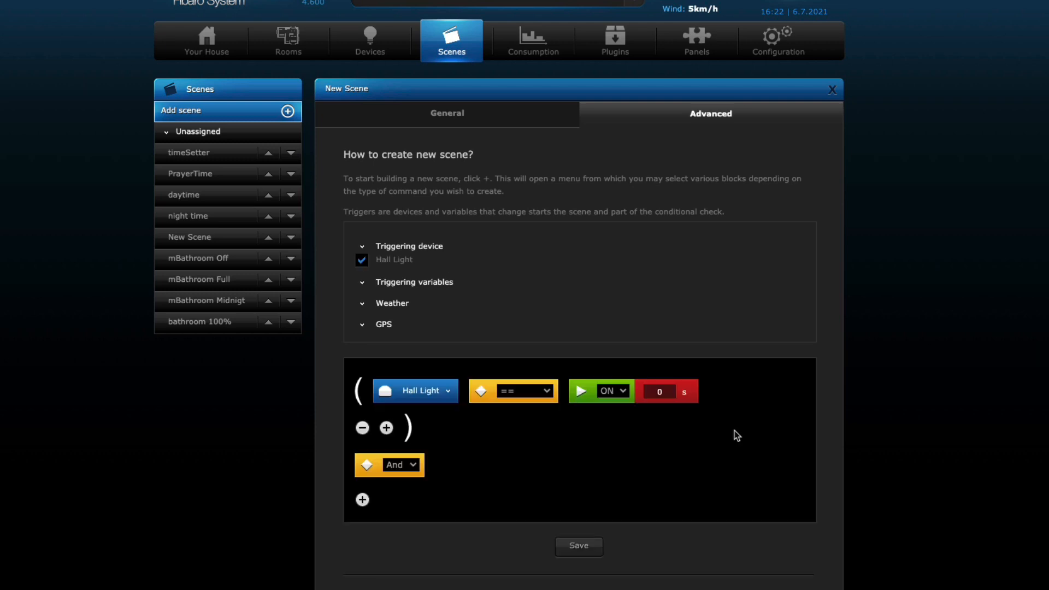
- Extend the Hall Light condition with an And condition requiring the motionBathroom variable to equal dim
click(386, 428)
mouse_move(470, 432)
click(516, 433)
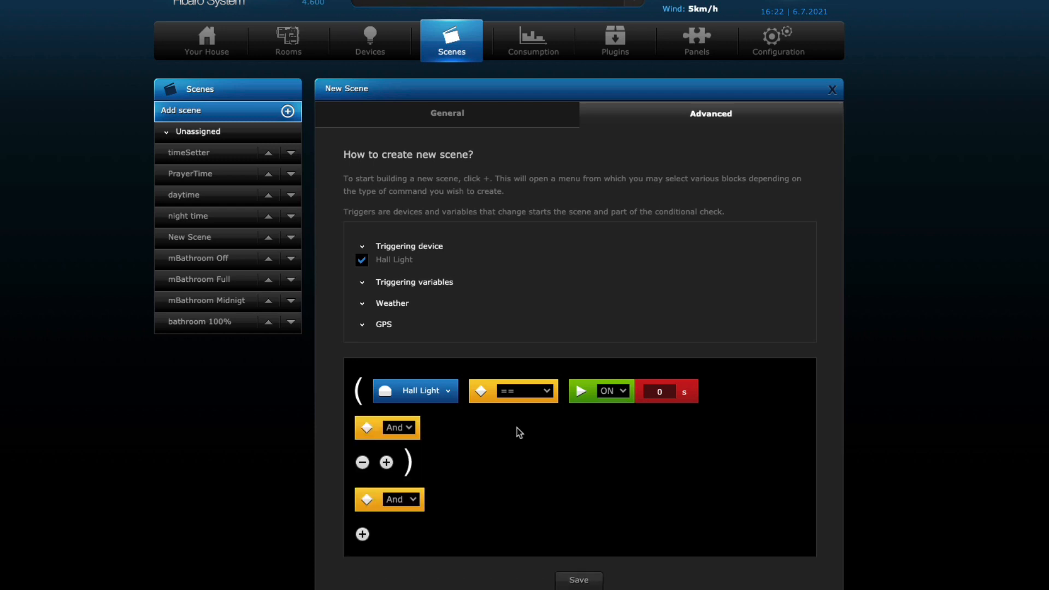
click(387, 463)
mouse_move(442, 463)
mouse_move(454, 445)
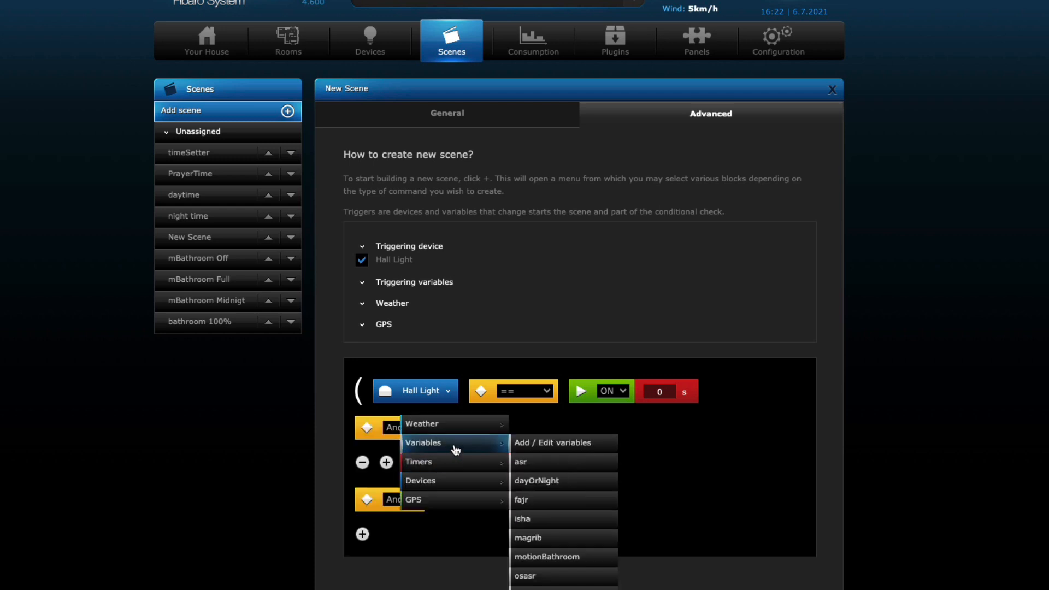
click(548, 557)
click(705, 443)
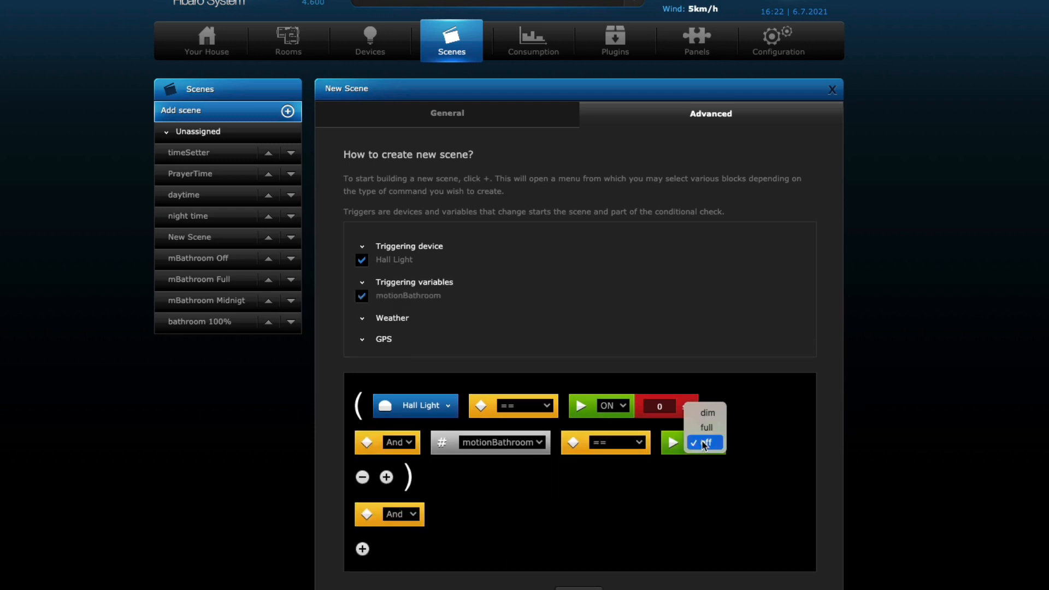
click(710, 416)
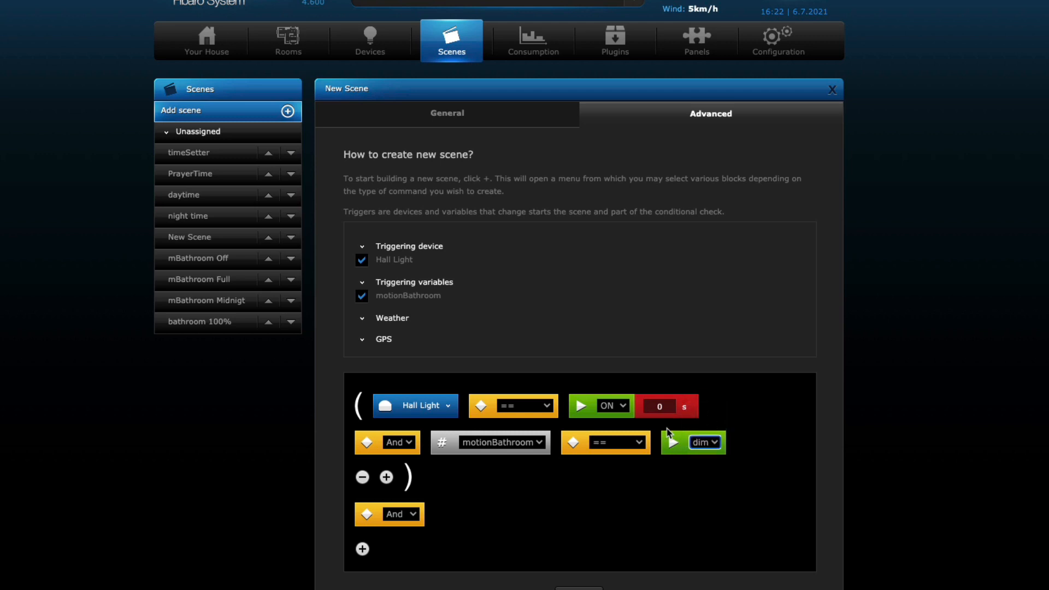
- Set the closing connector of the conditions to Then and add the rgbw device as the action block
click(400, 514)
click(401, 545)
scroll(401, 551, down, 2)
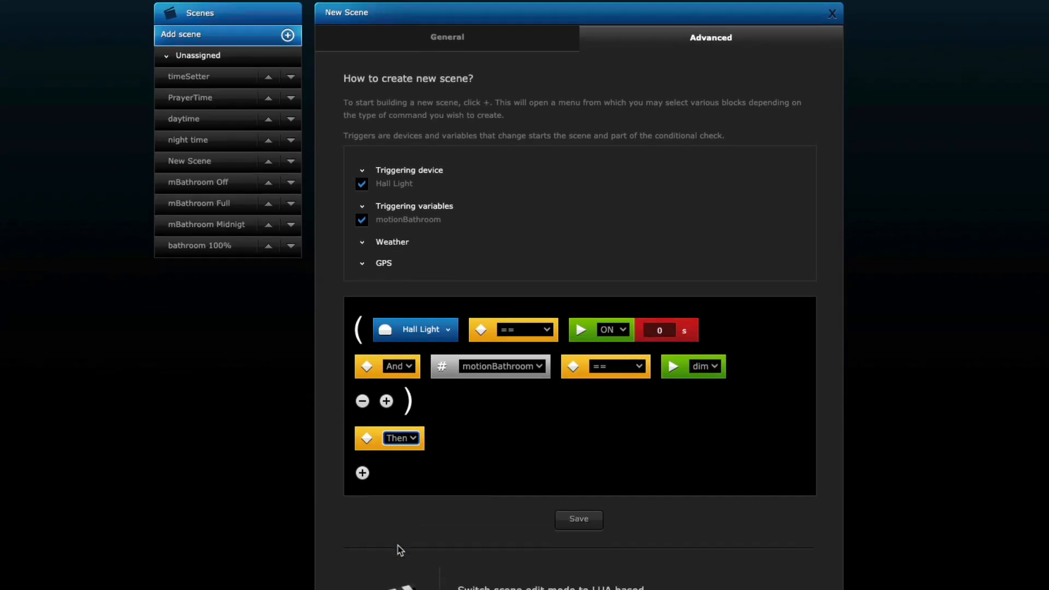
click(362, 473)
mouse_move(418, 482)
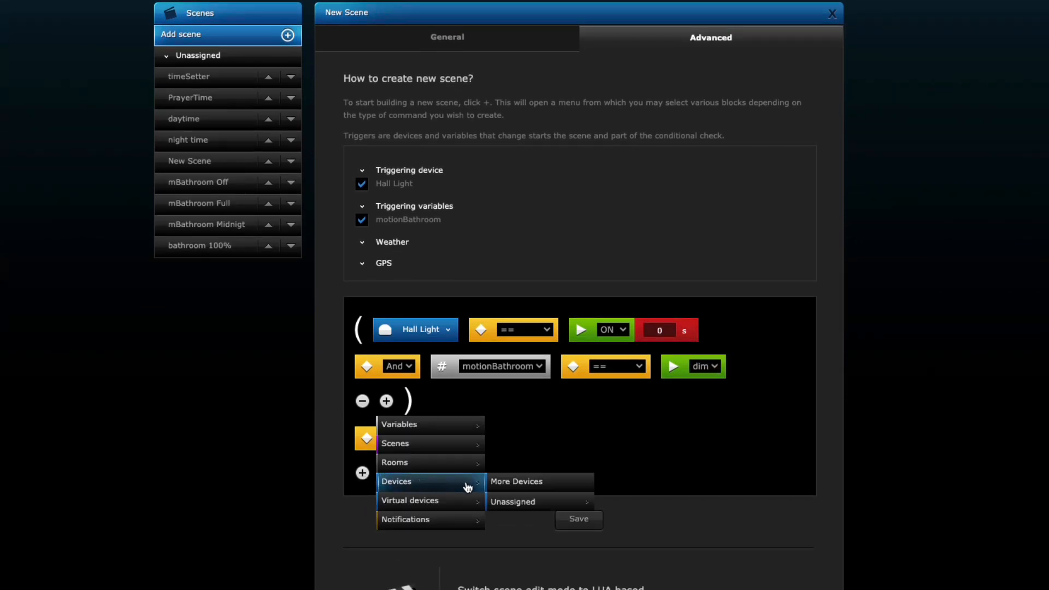
mouse_move(520, 503)
mouse_move(641, 510)
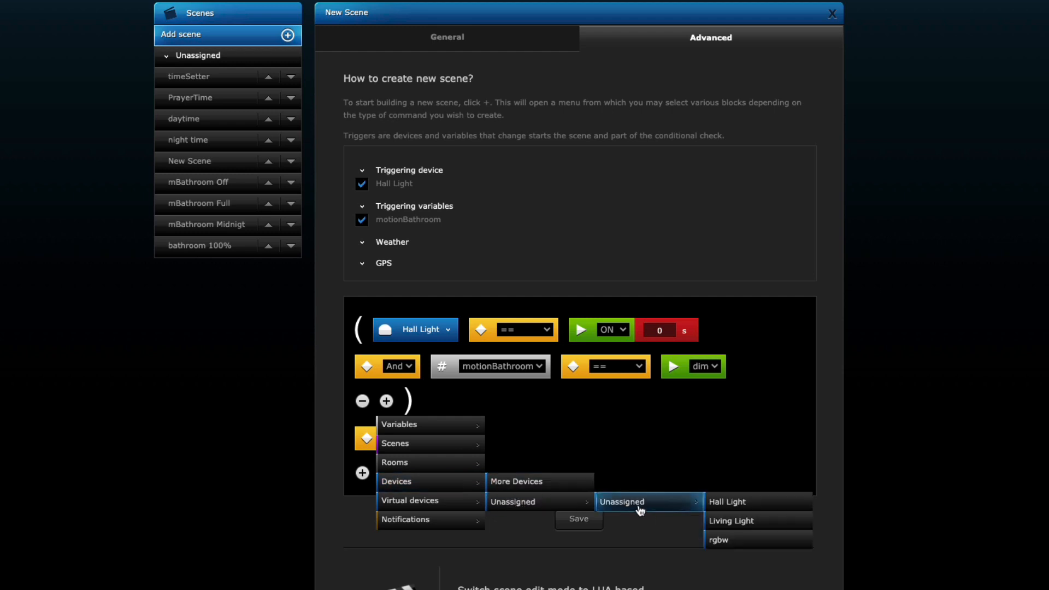
click(719, 540)
- Make the rgbw action Set brightness with a value of 10
click(578, 476)
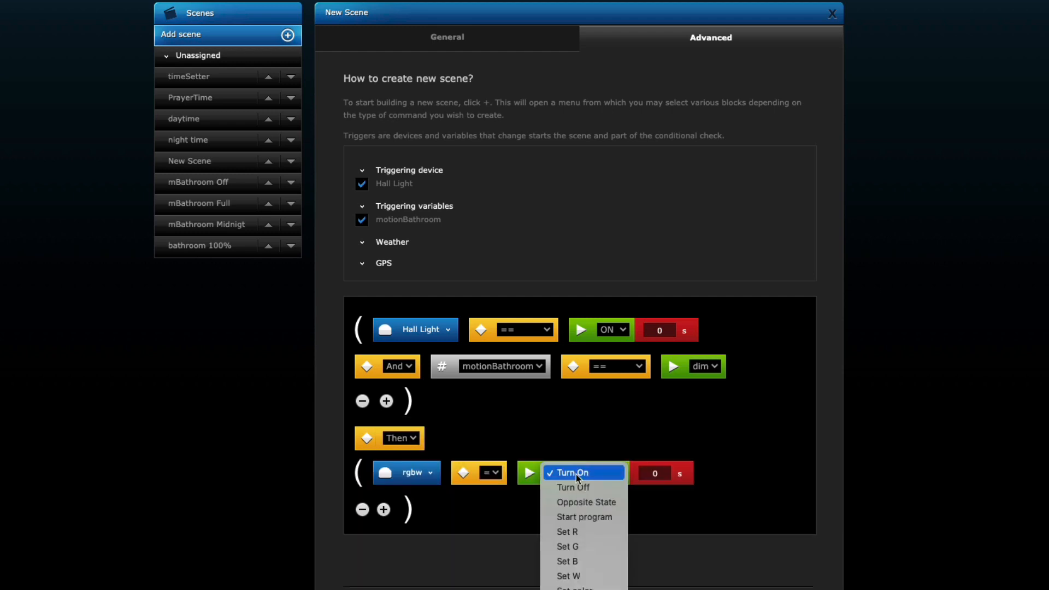
click(588, 589)
drag(650, 472, 633, 472)
text(10)
click(790, 464)
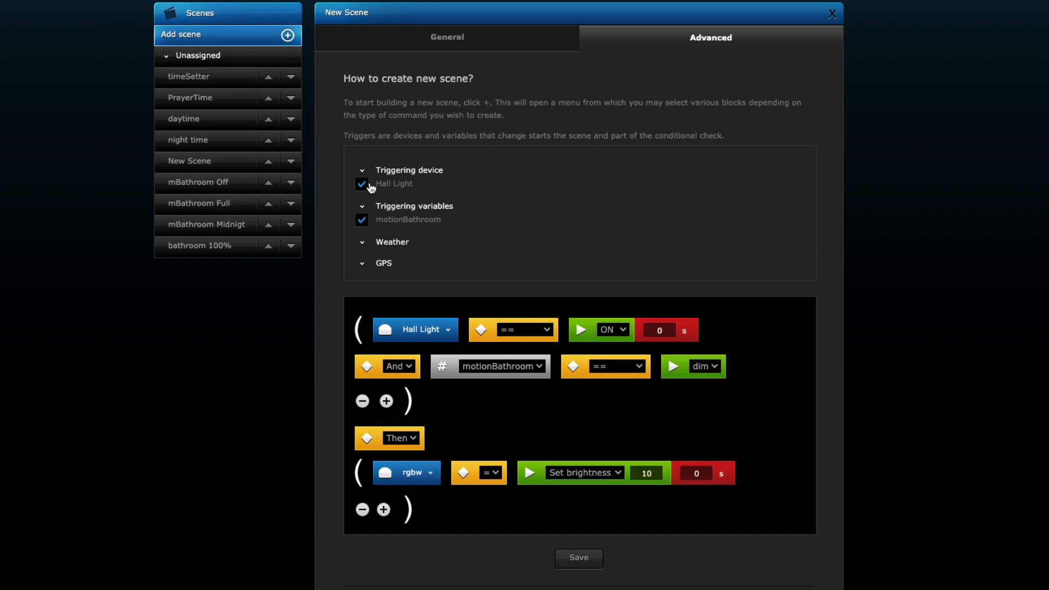
- Exclude the motionBathroom variable from the scene's triggers, keep Hall Light as the triggering device, and save the scene
click(363, 186)
click(363, 186)
click(362, 220)
scroll(716, 244, down, 2)
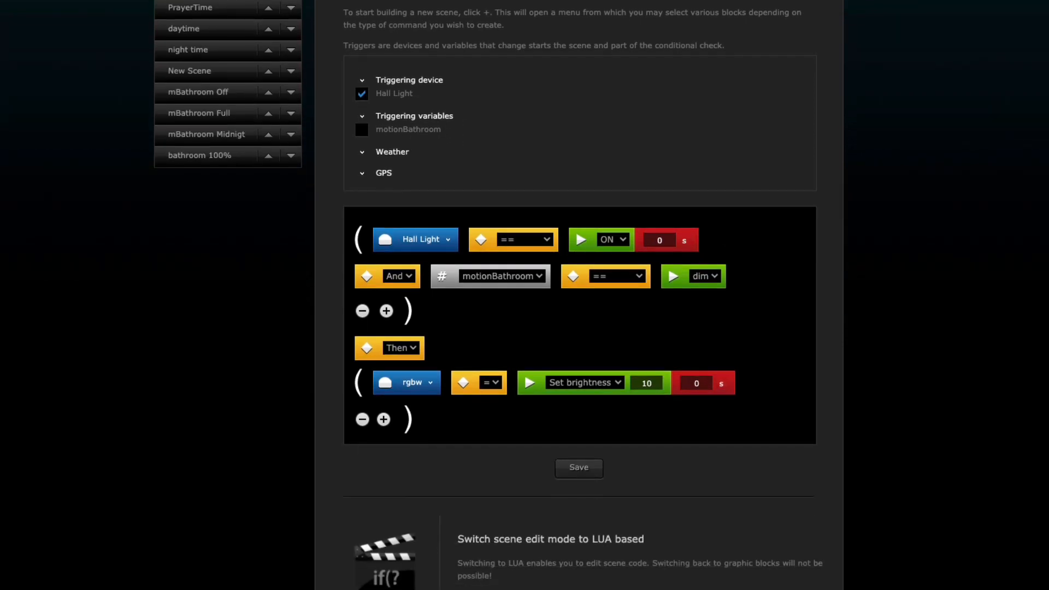
click(579, 467)
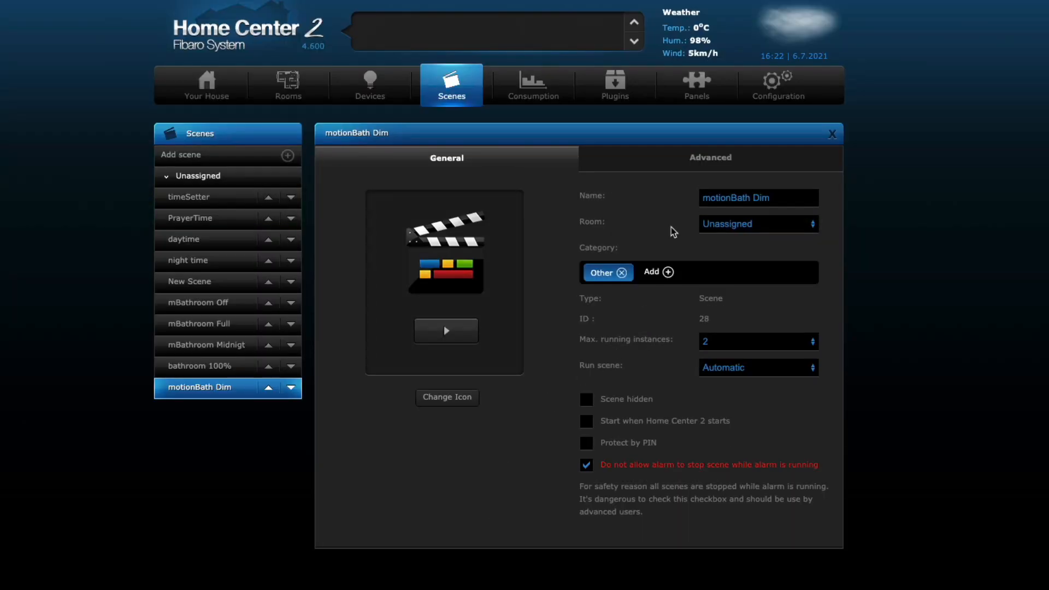
- Review the saved motionBath Dim scene's blocks alongside the brightness schedule in the Untitled.rtf notes
click(681, 164)
scroll(849, 415, down, 4)
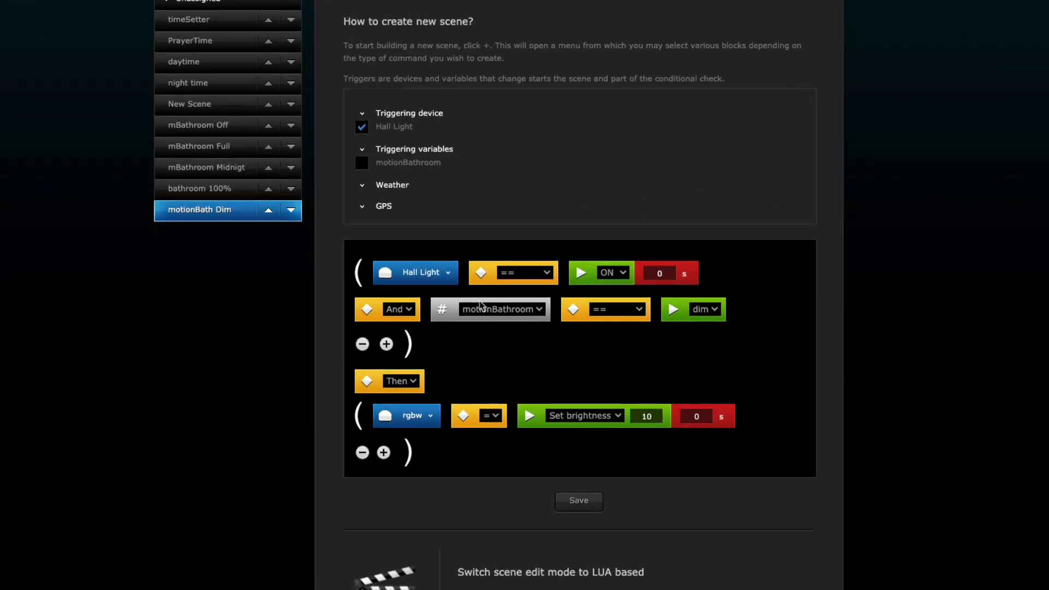
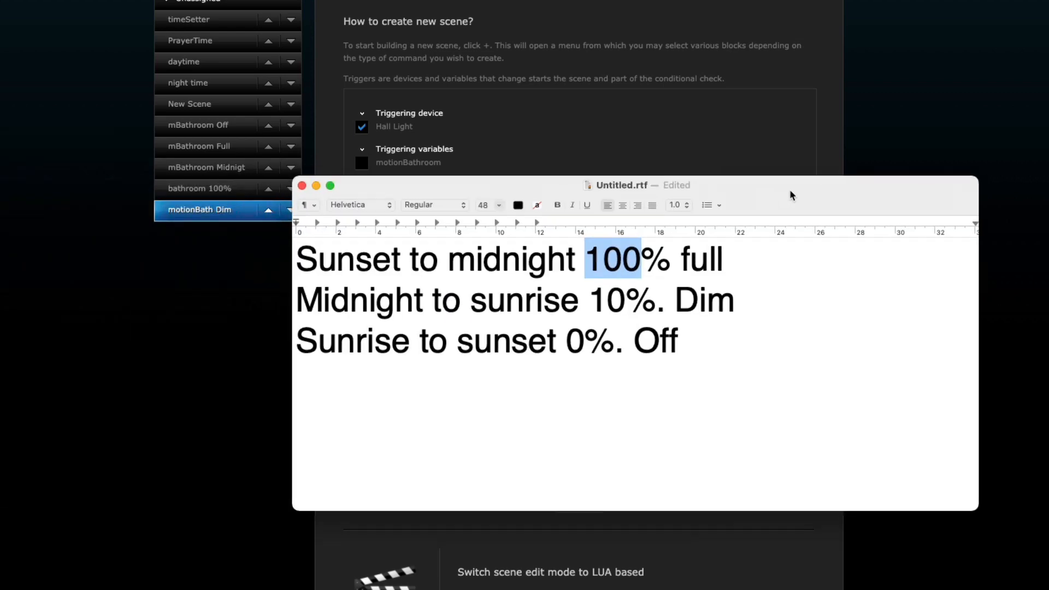
drag(790, 189, 719, 124)
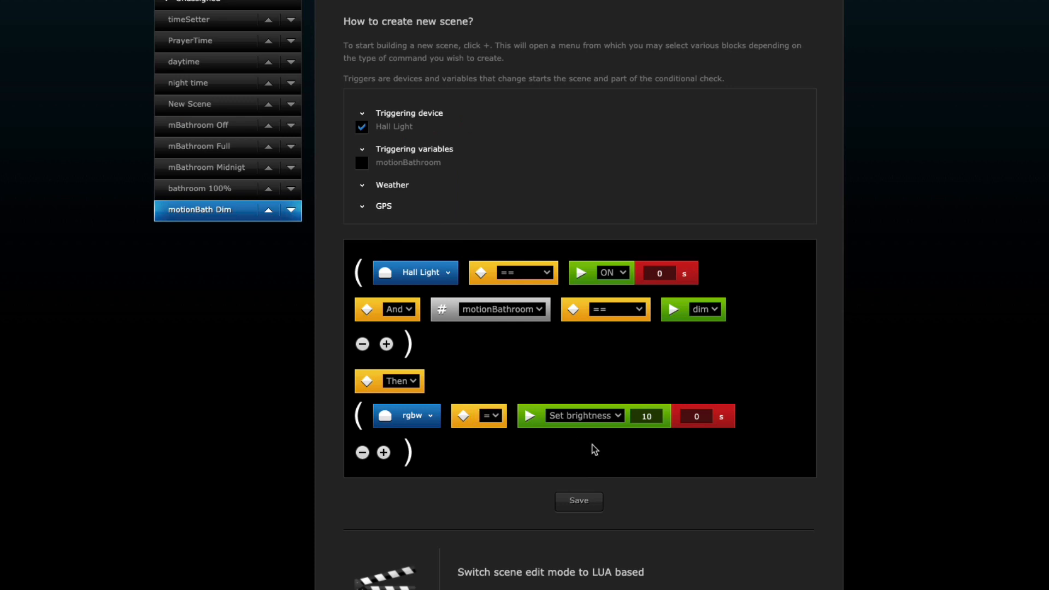
- Change the rgbw Set brightness value in the motionBath Dim scene to 50
click(651, 418)
double_click(650, 418)
text(50)
click(647, 453)
scroll(692, 388, up, 3)
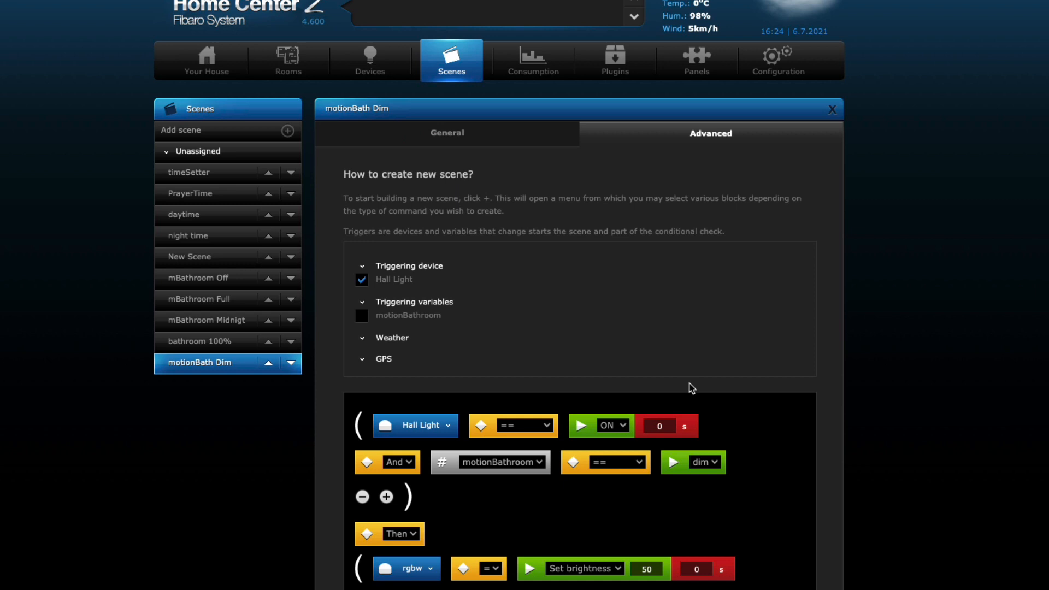
scroll(692, 389, down, 1)
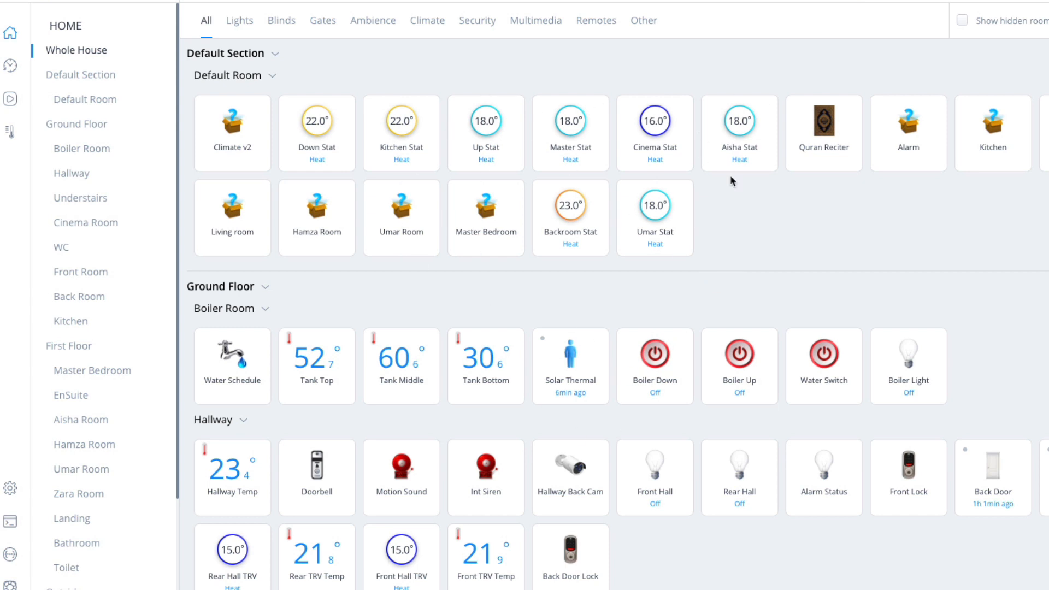
- Switch to the other Home Center interface with the Whole House view and find dayOrNight in the general settings' variables list
click(10, 489)
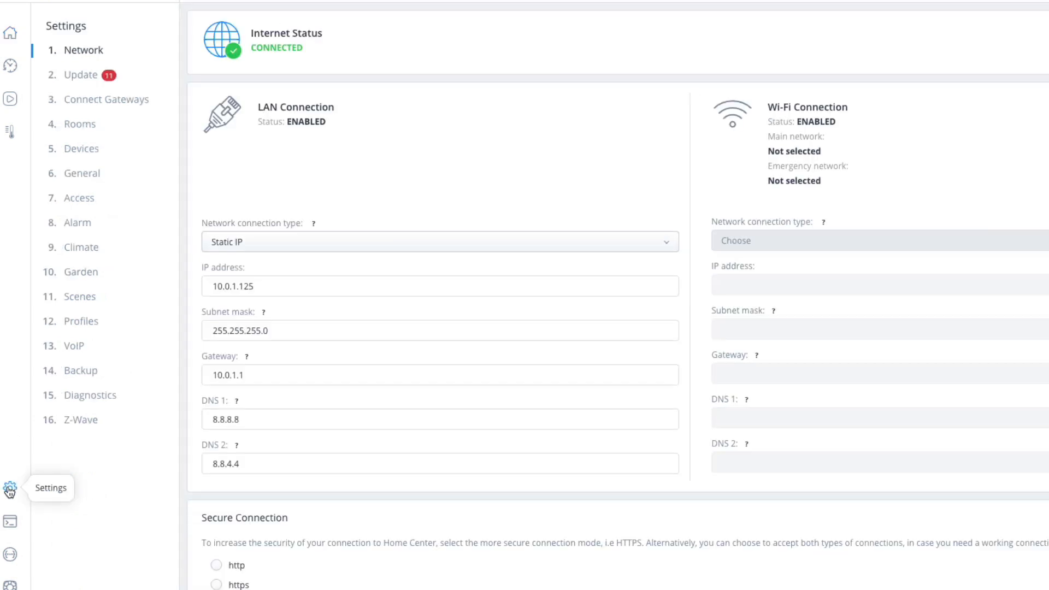
click(86, 171)
click(382, 24)
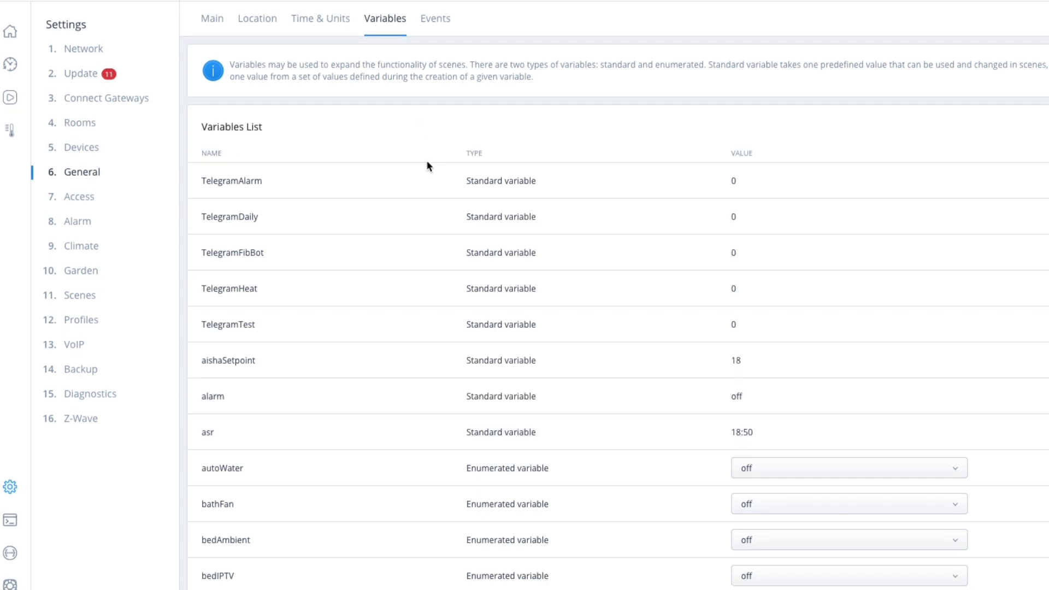
scroll(601, 260, down, 3)
scroll(601, 261, down, 3)
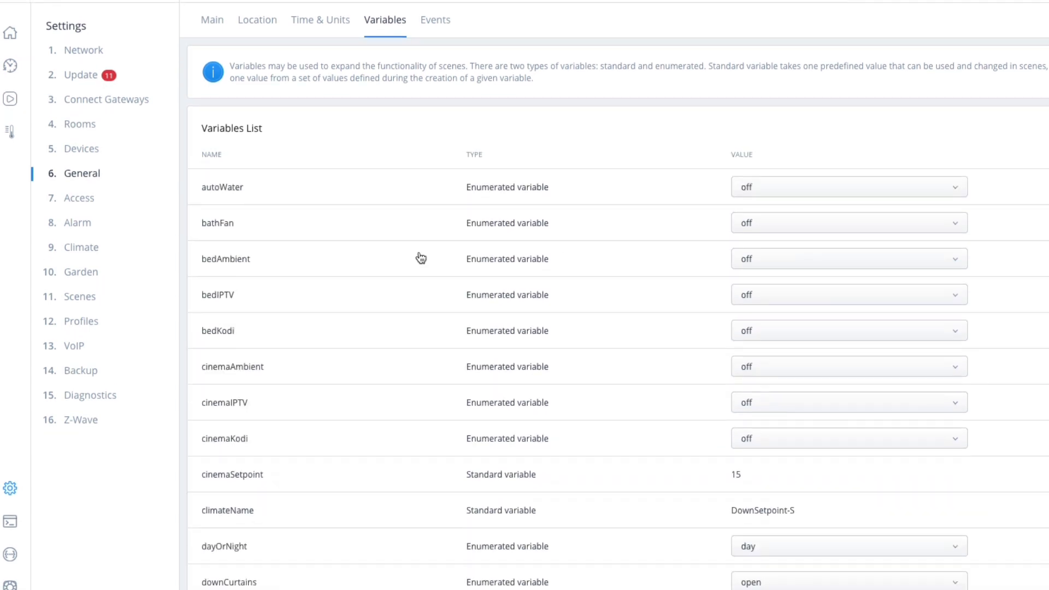
scroll(310, 380, down, 4)
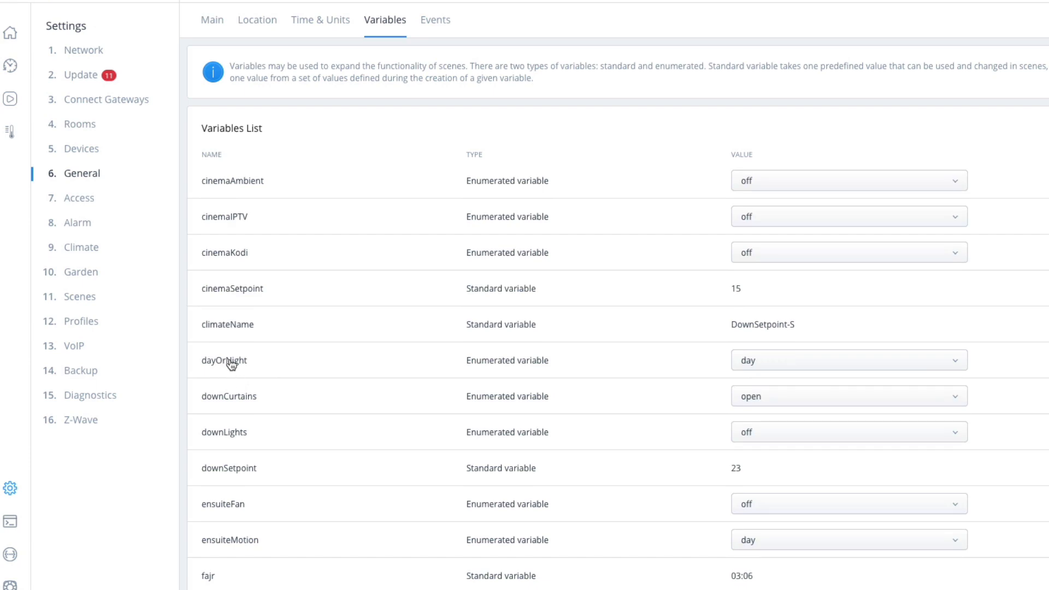
- Start adding a variable of the enumerated type named dayOrNight
click(1048, 128)
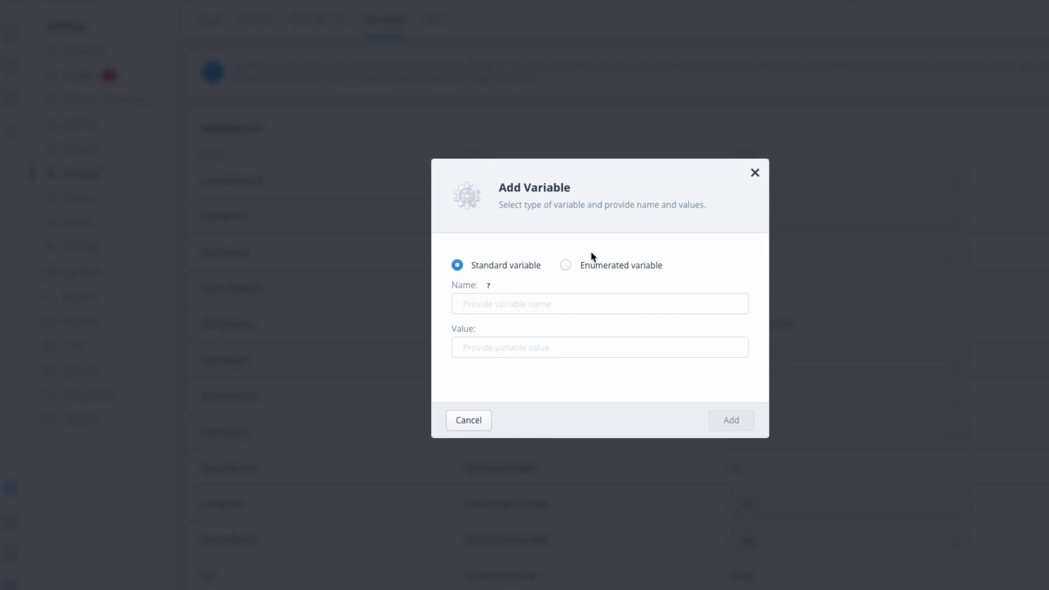
click(567, 266)
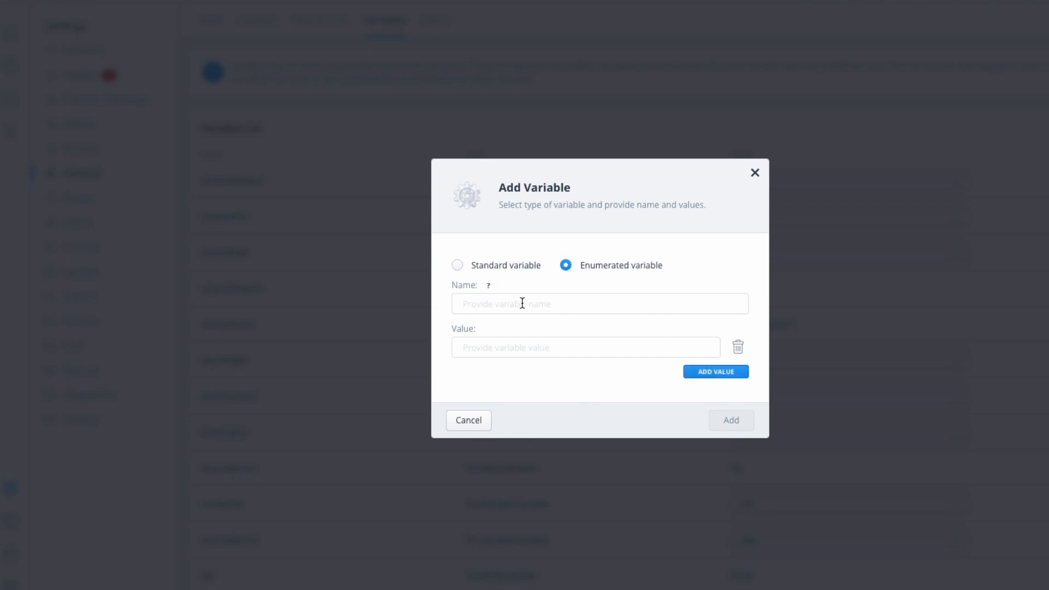
click(458, 265)
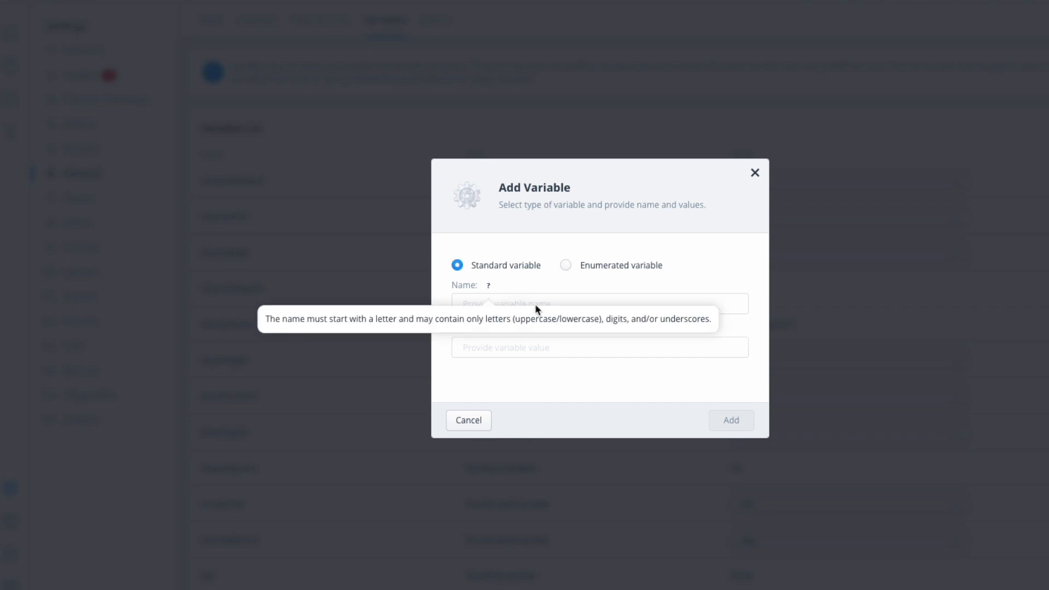
click(567, 266)
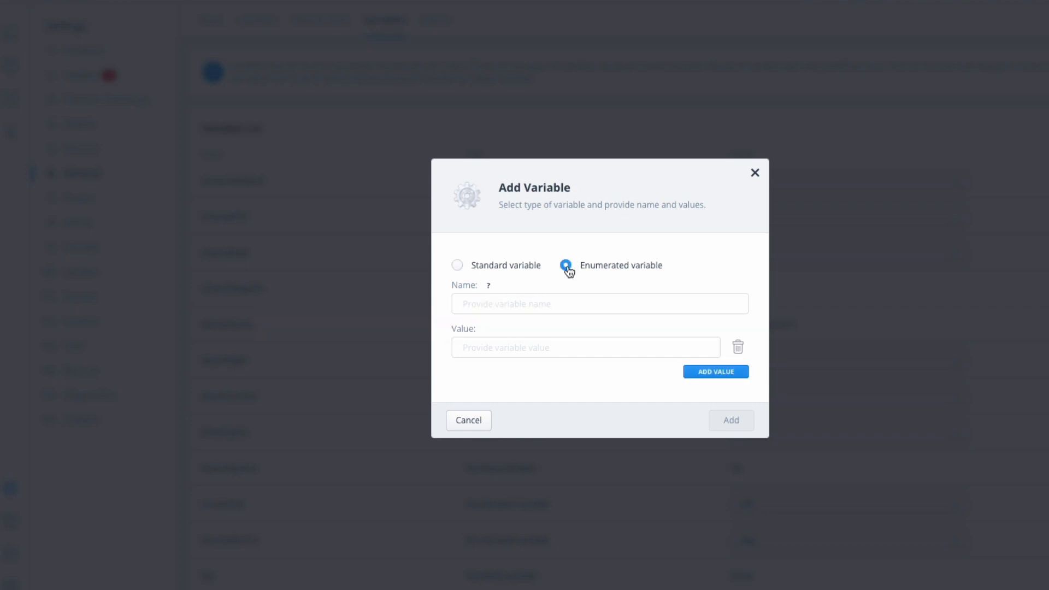
click(534, 300)
text(day)
click(504, 332)
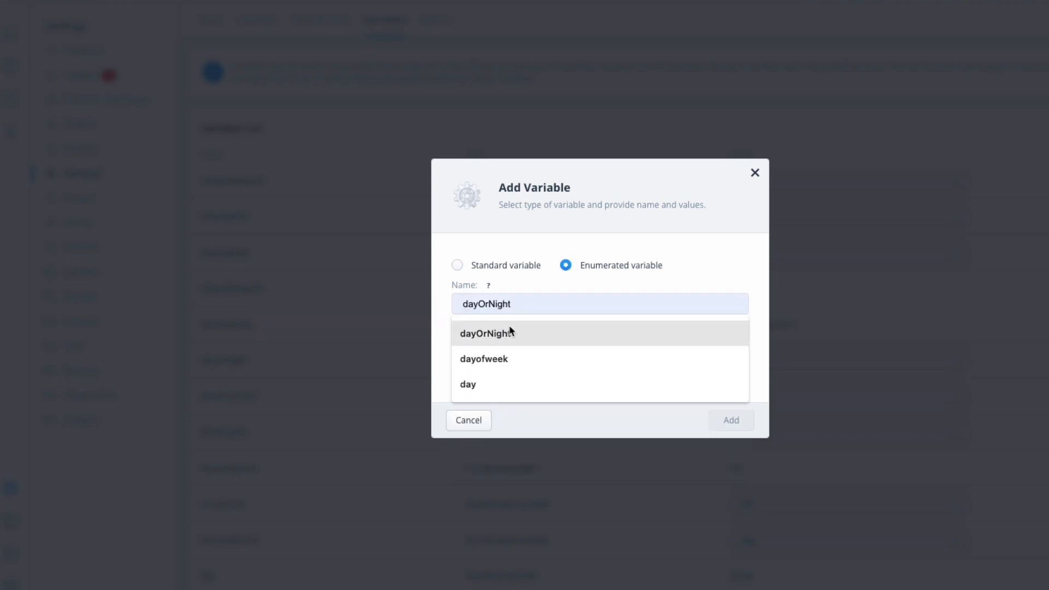
- Enter day and night as the new variable's two values, and close the dialog without adding it
click(514, 347)
text(day)
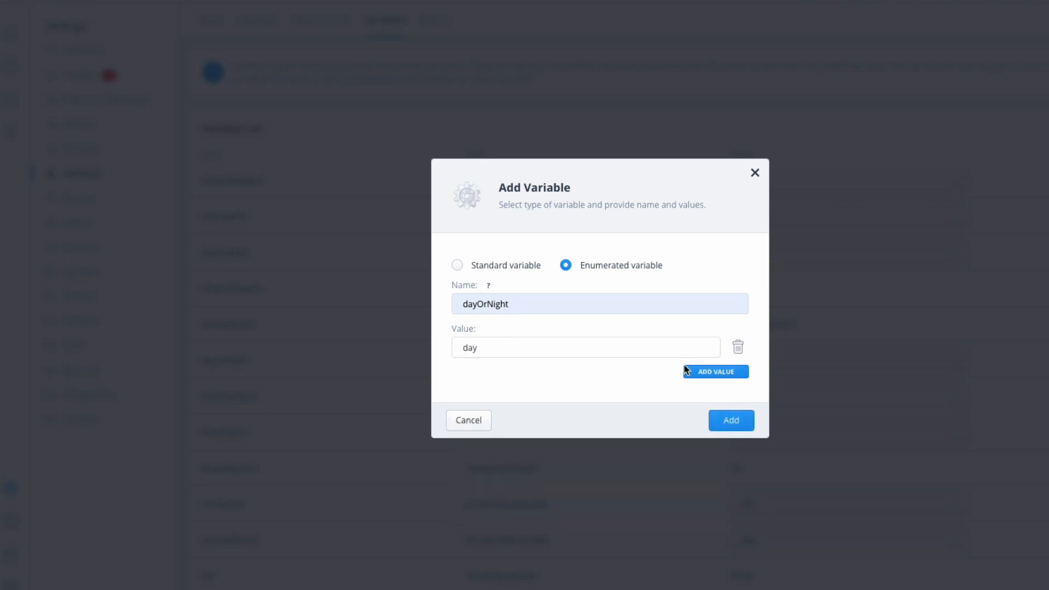
click(710, 372)
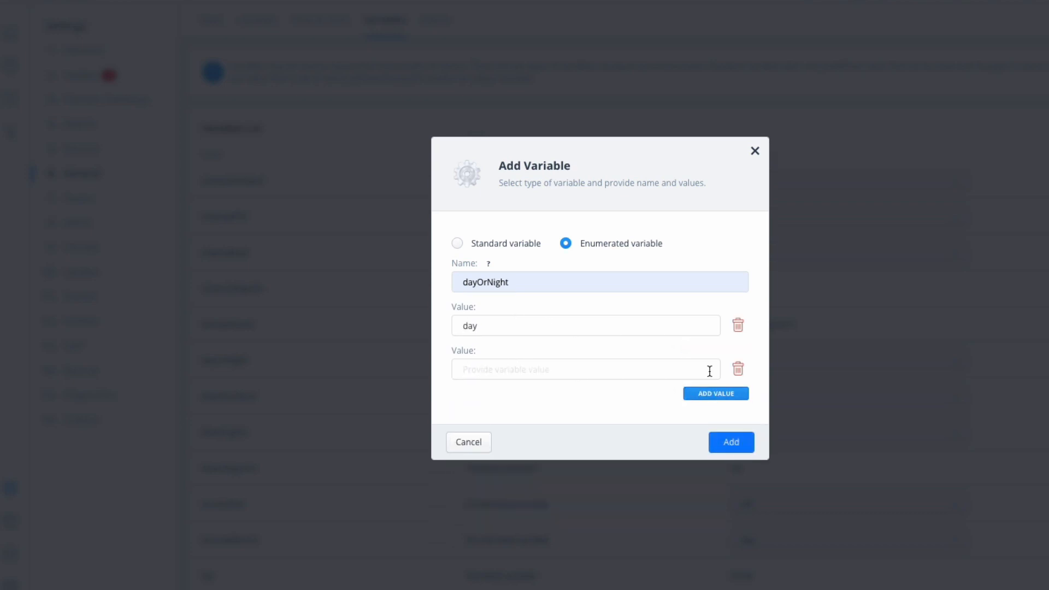
click(522, 369)
text(night)
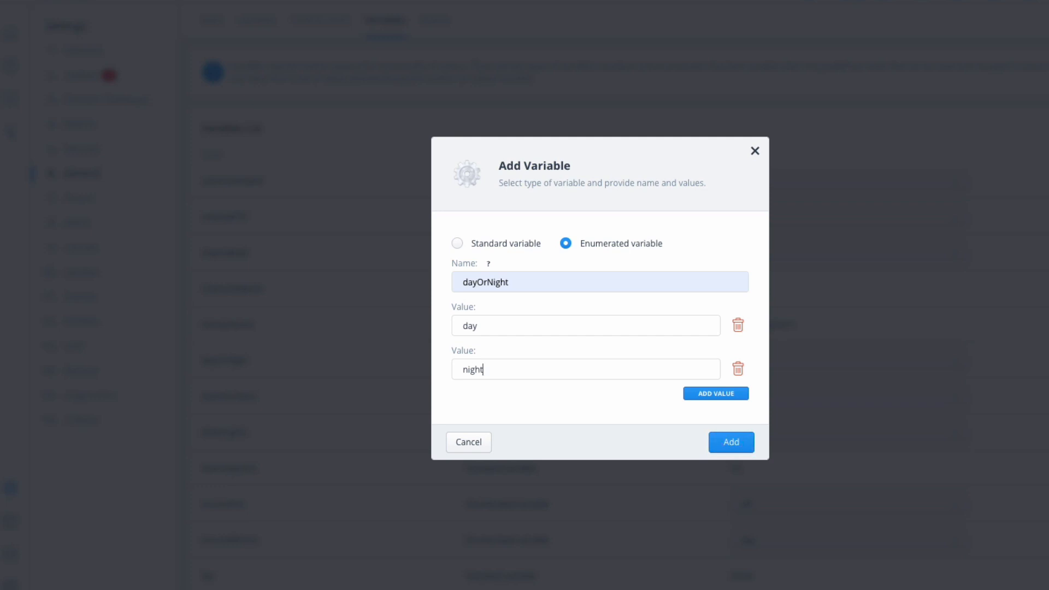
click(755, 151)
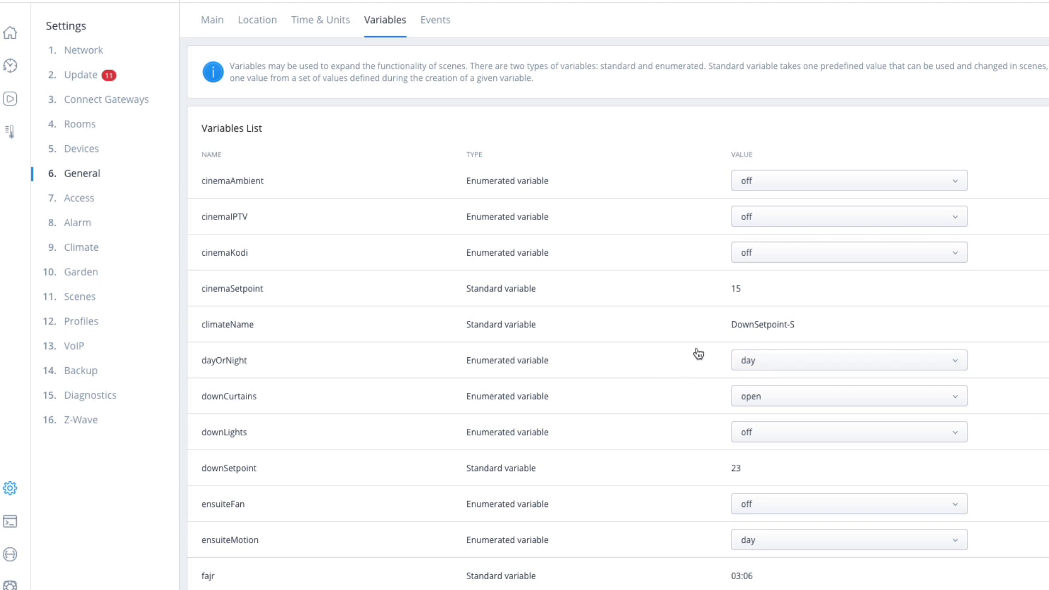
- View the selectable values of the existing dayOrNight variable and its use as a scene trigger
click(790, 363)
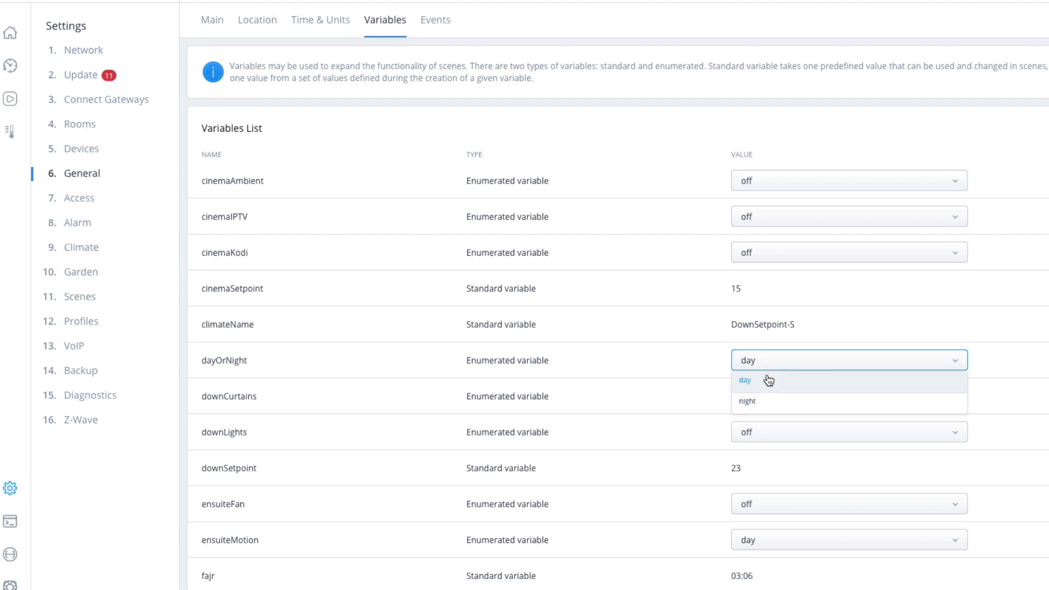
click(691, 366)
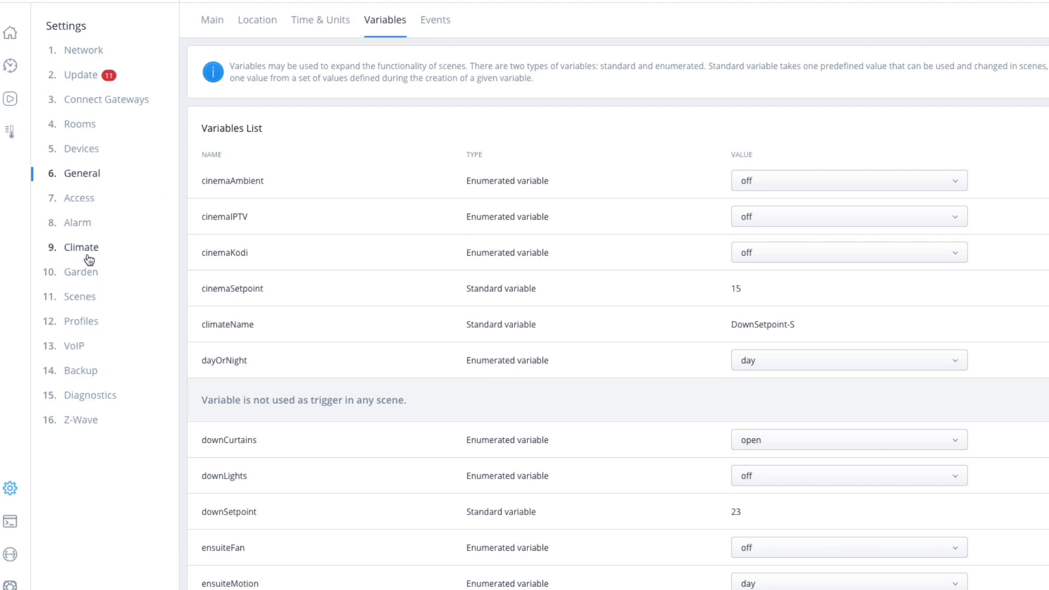
- Create and save a new block scene named "day or night" with the default run, restart, category and icon settings
click(85, 296)
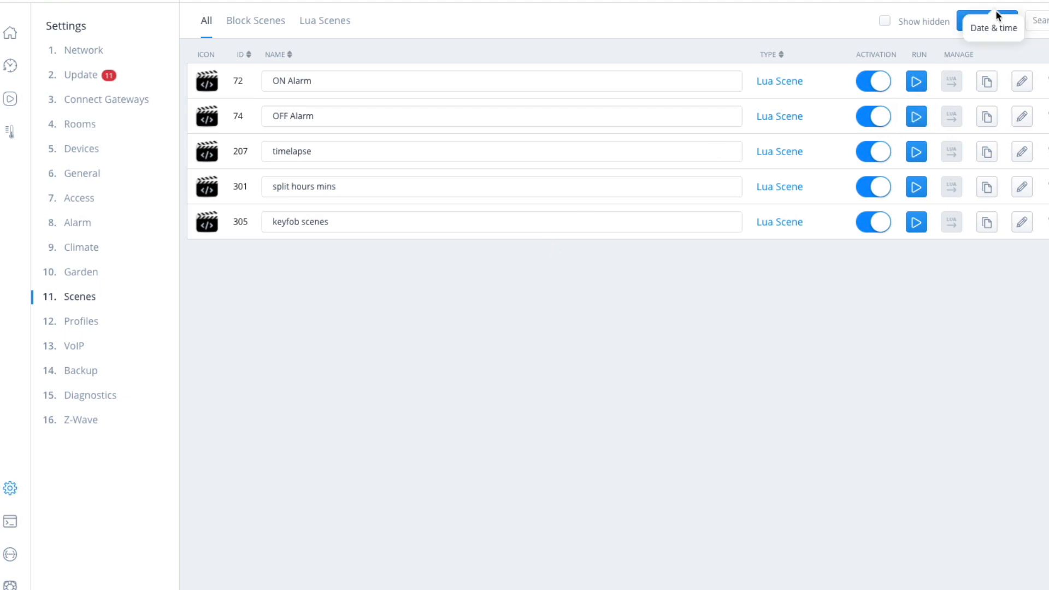
click(975, 21)
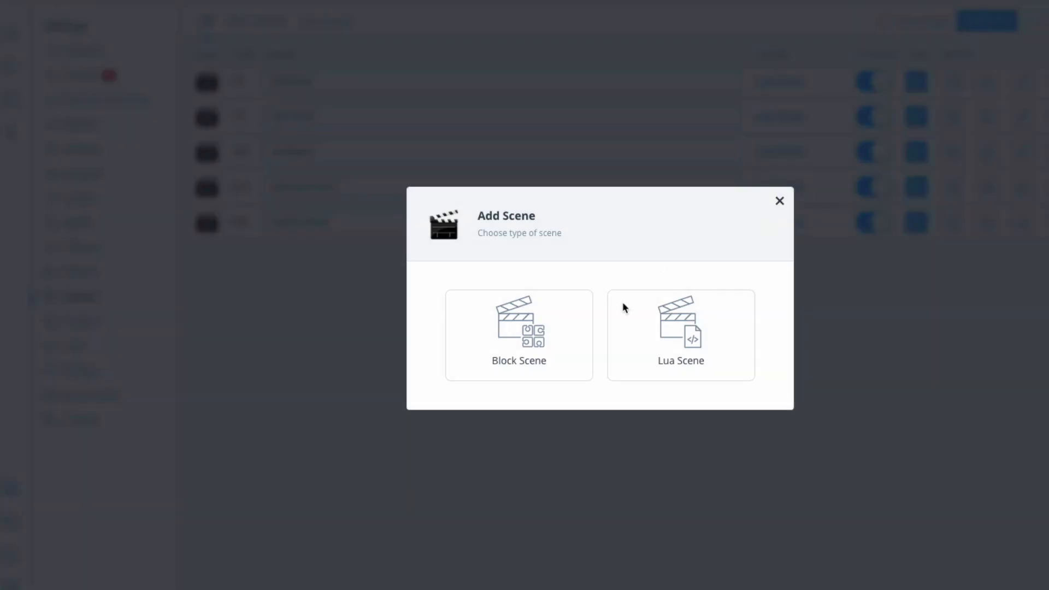
click(524, 340)
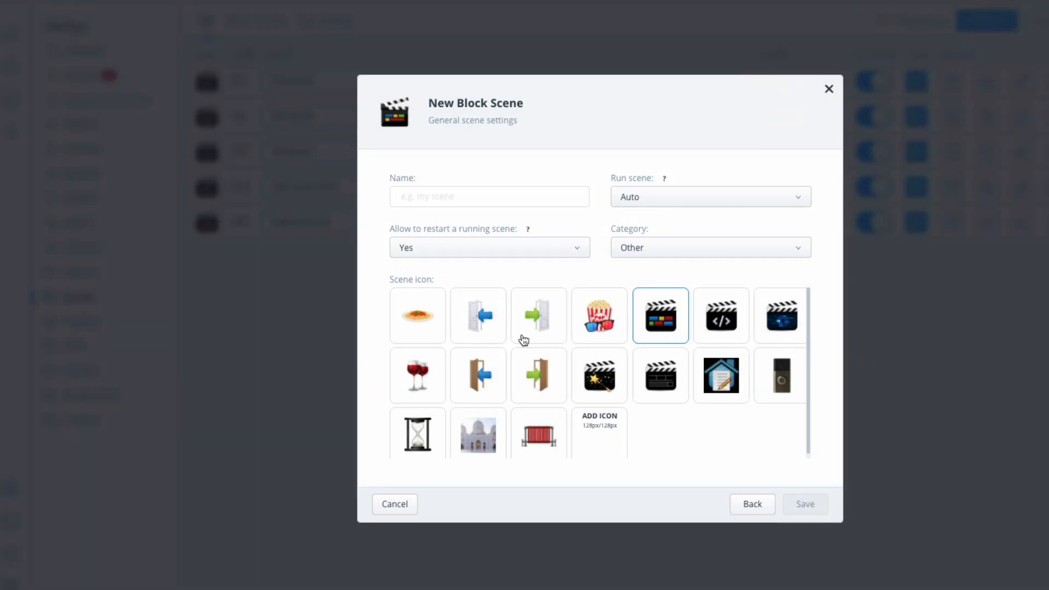
click(471, 193)
text(day)
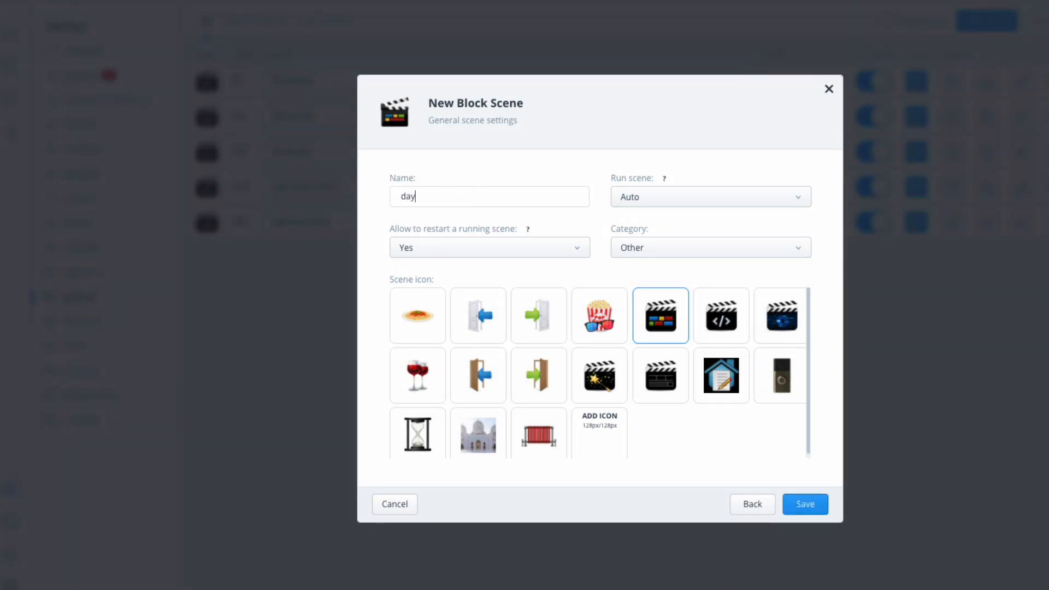
text( or night)
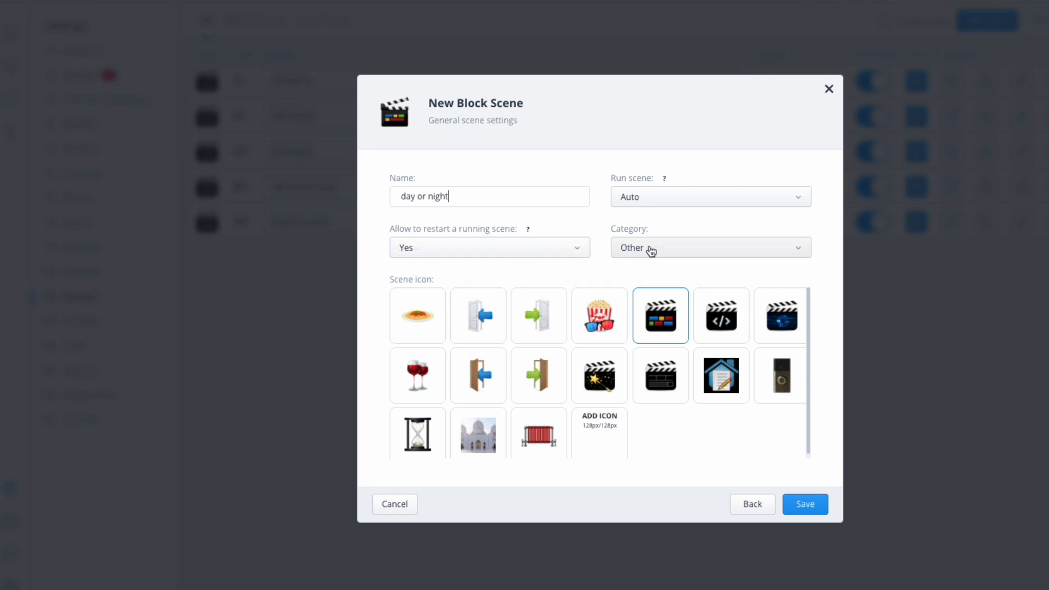
click(812, 506)
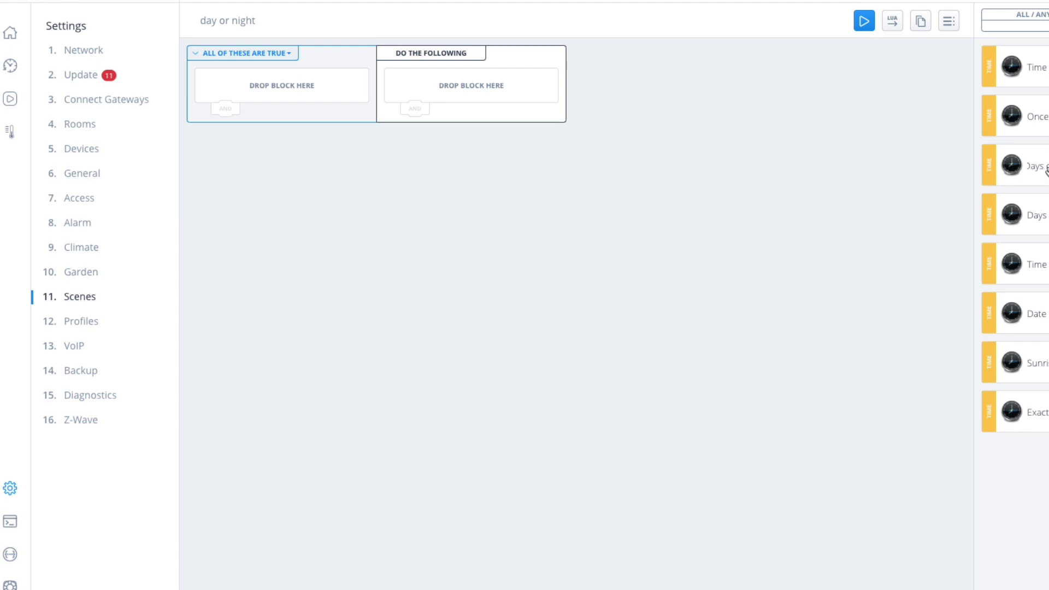
drag(1039, 166, 284, 100)
click(279, 105)
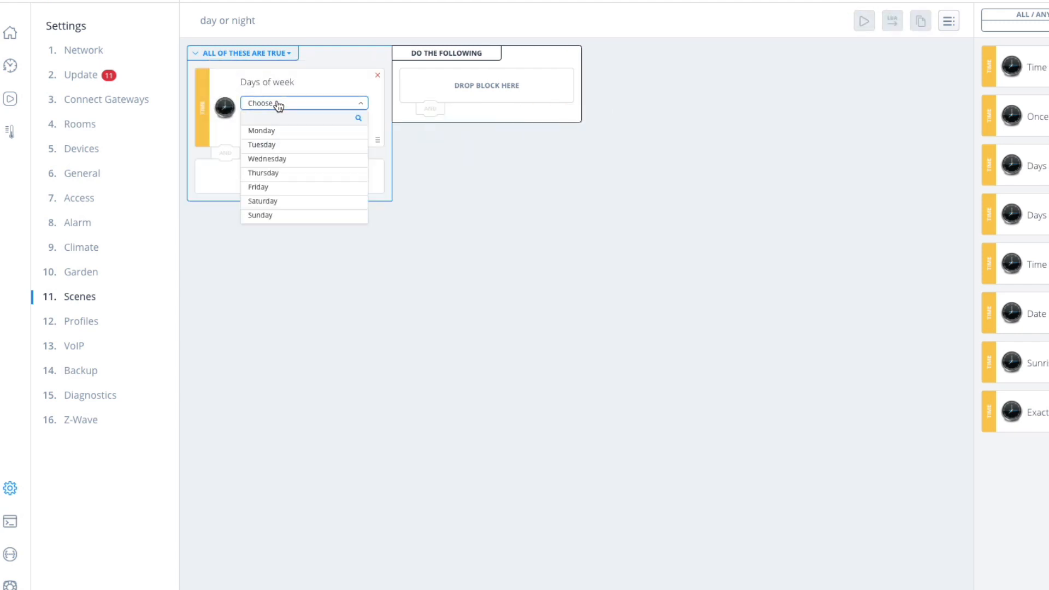
click(279, 105)
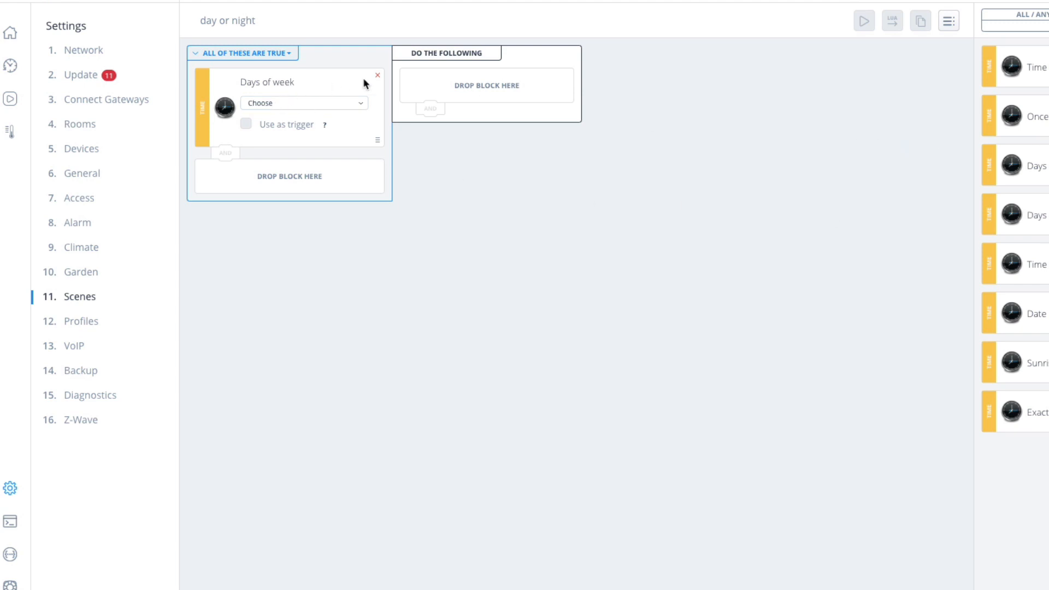
click(378, 75)
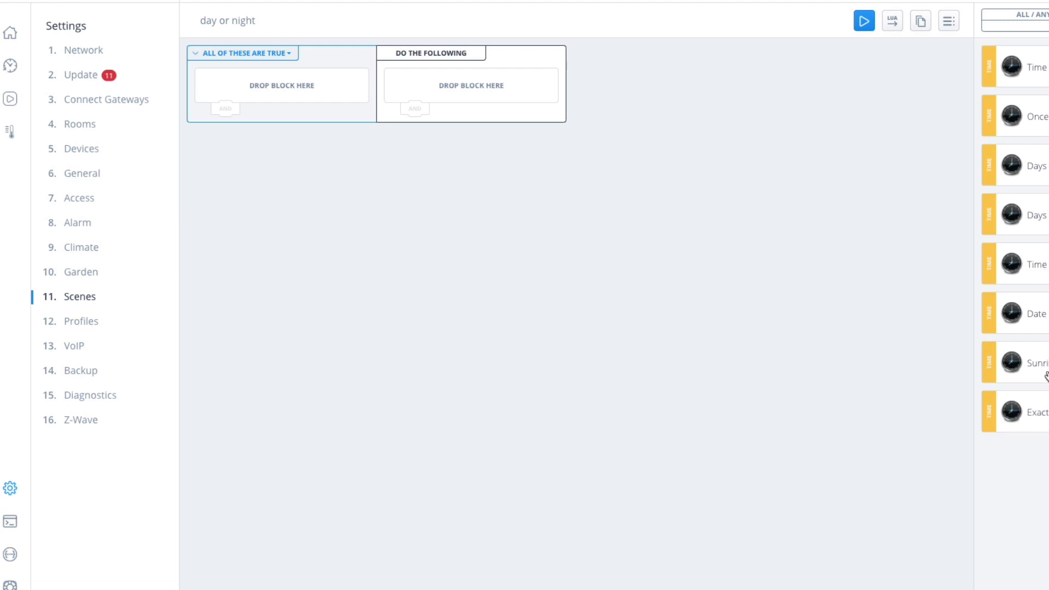
- Add a Sunrise & Sunset condition to the scene and set it to At sunrise
drag(1041, 369, 274, 105)
click(321, 106)
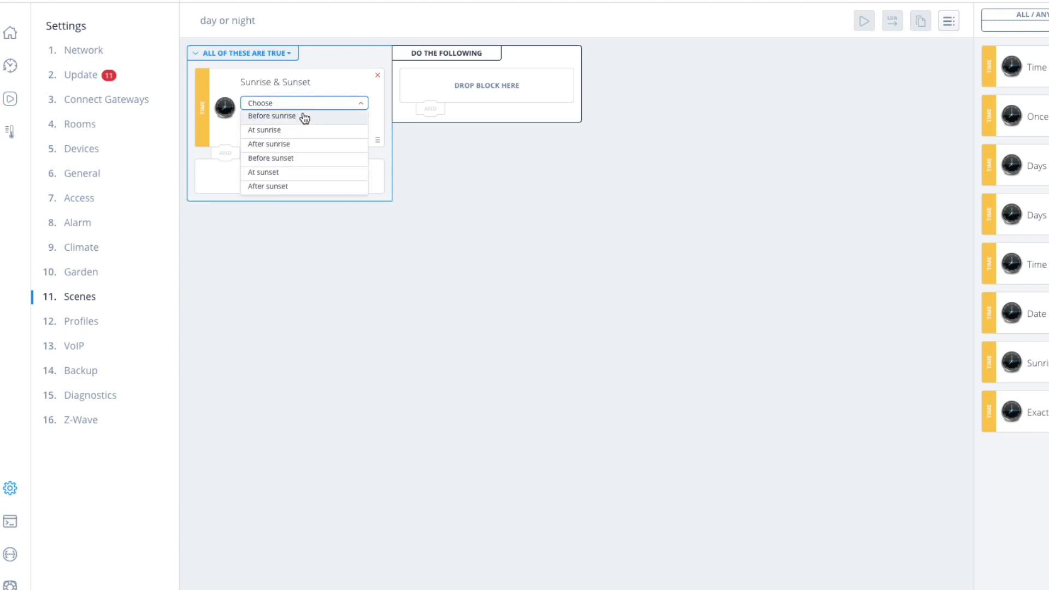
click(282, 131)
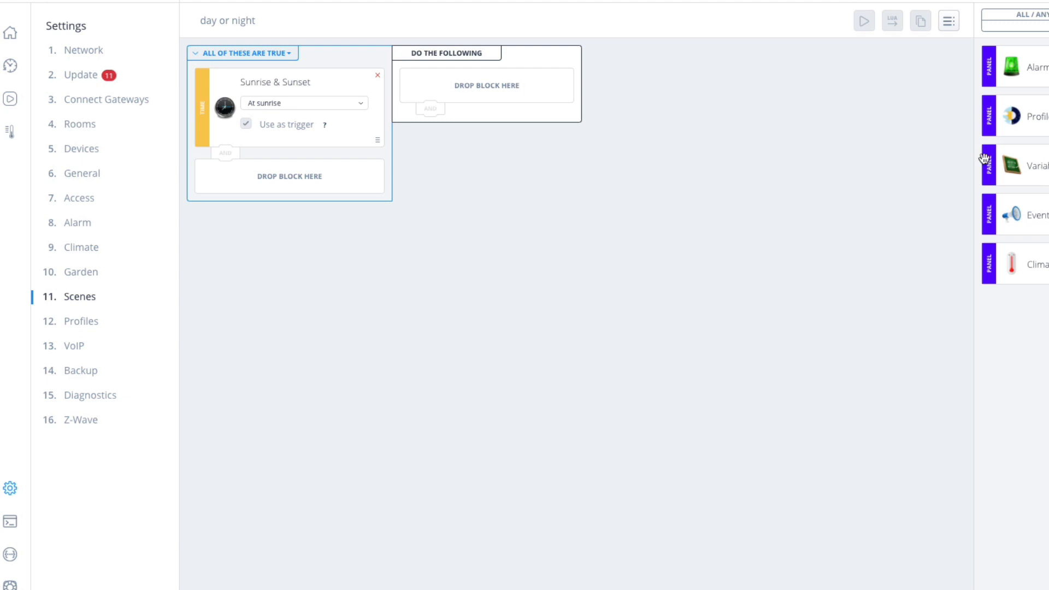
- Add a Variables block to the actions that sets dayOrNight to day
drag(984, 162, 490, 87)
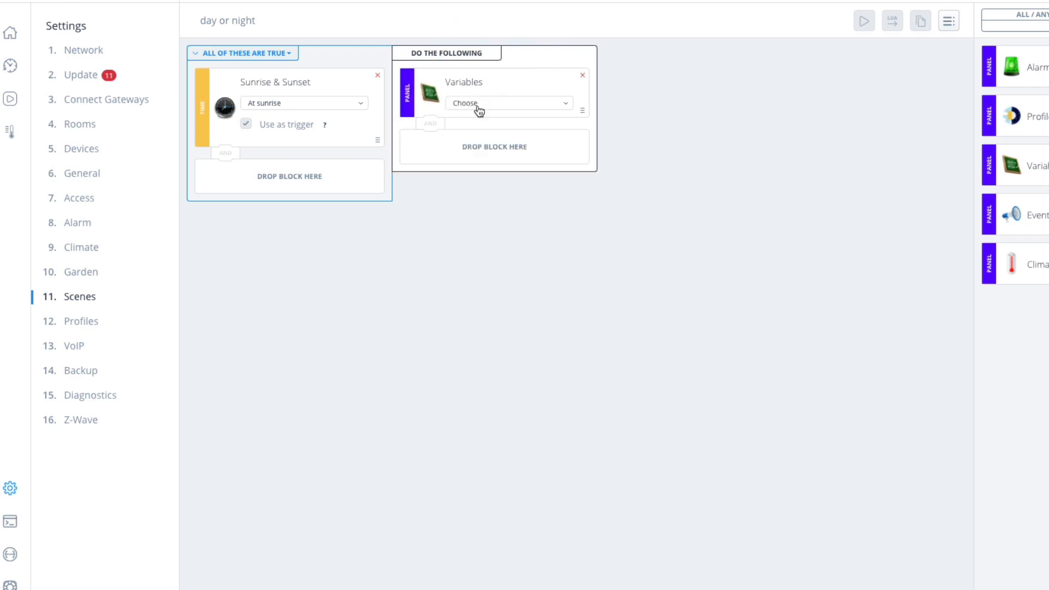
click(480, 103)
scroll(507, 187, down, 6)
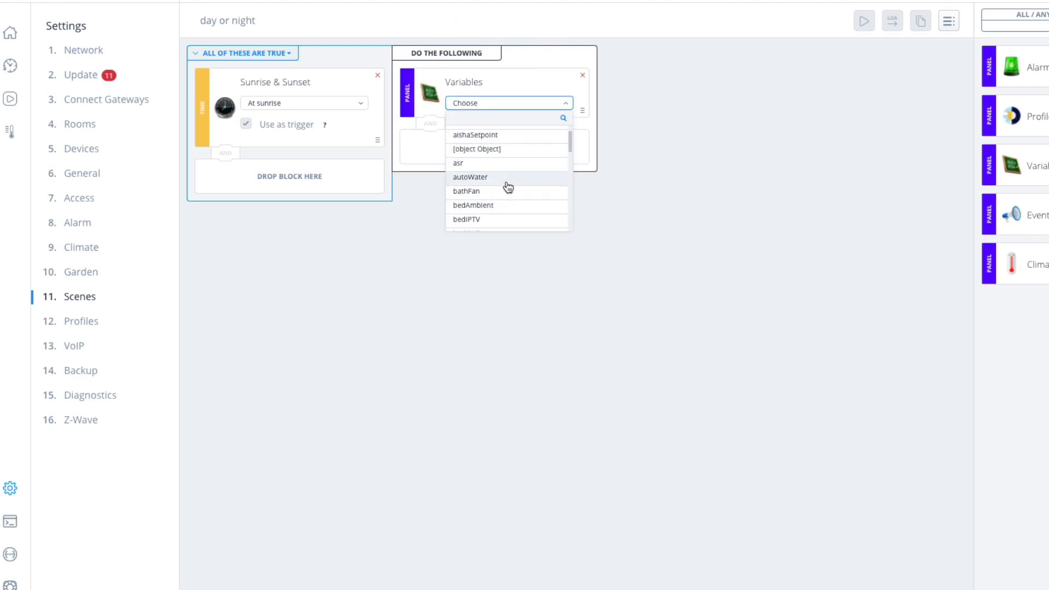
scroll(508, 186, down, 3)
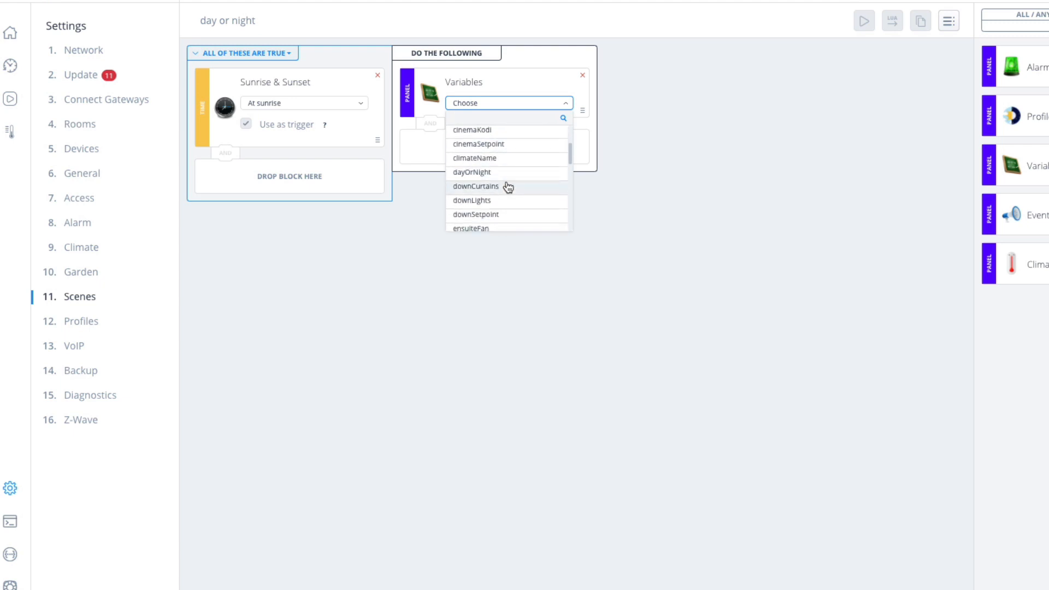
click(481, 173)
click(484, 123)
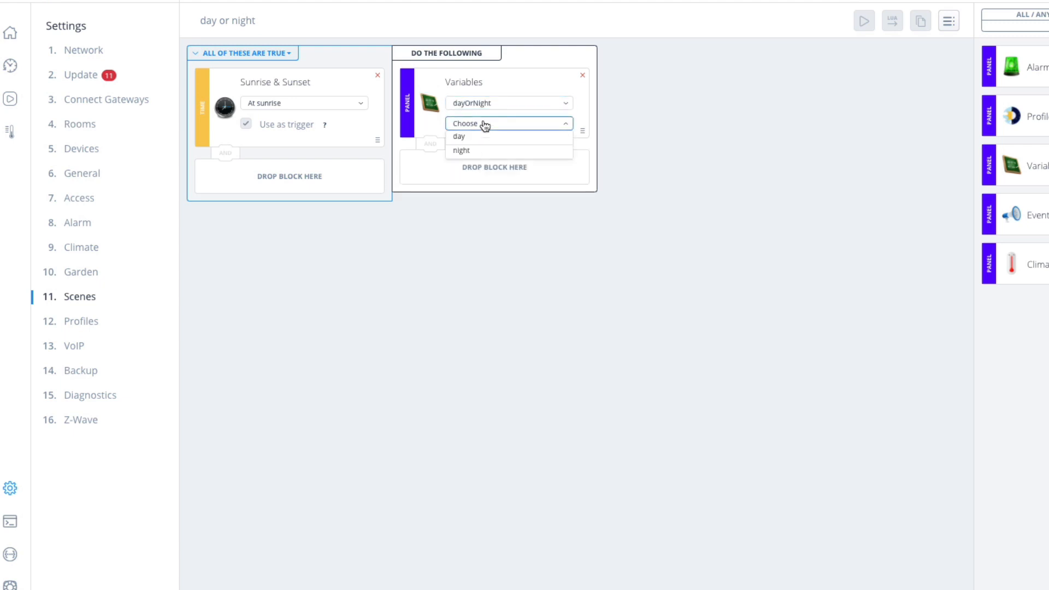
click(472, 139)
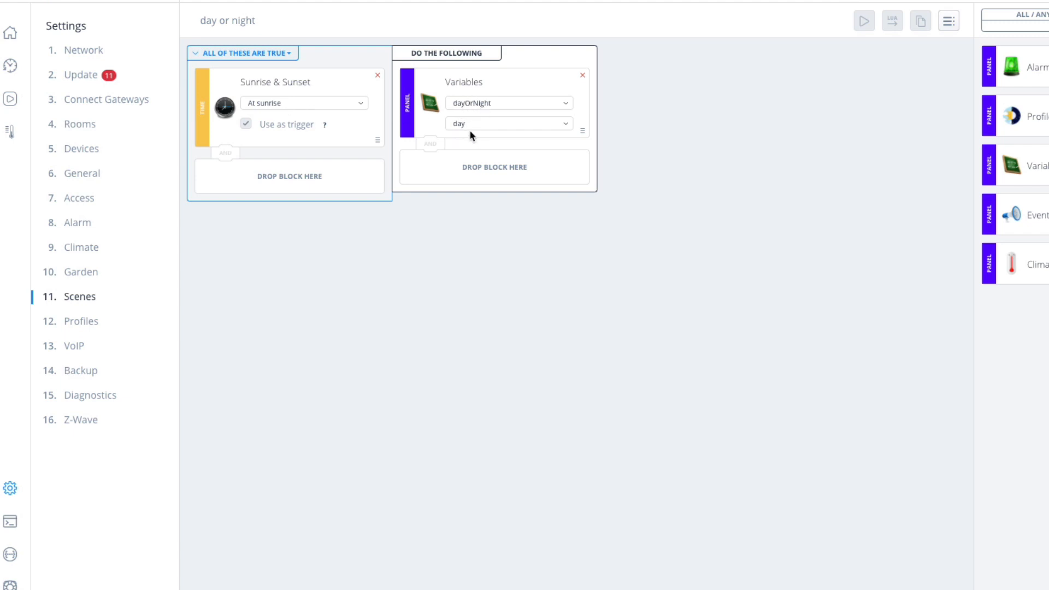
- Change the Sunrise & Sunset condition to At sunset and the dayOrNight action's value to night
click(358, 104)
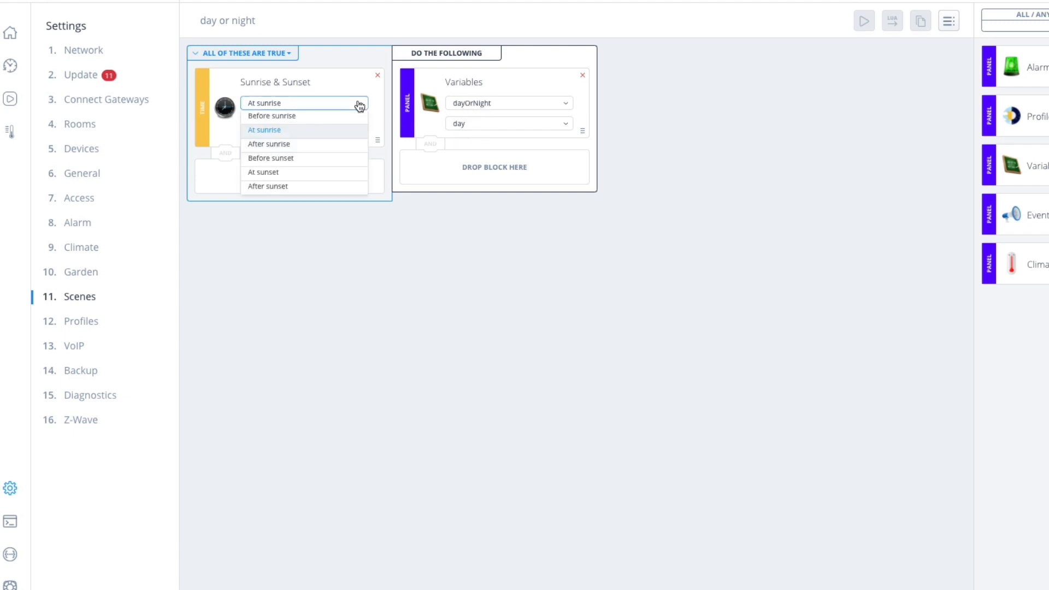
click(275, 173)
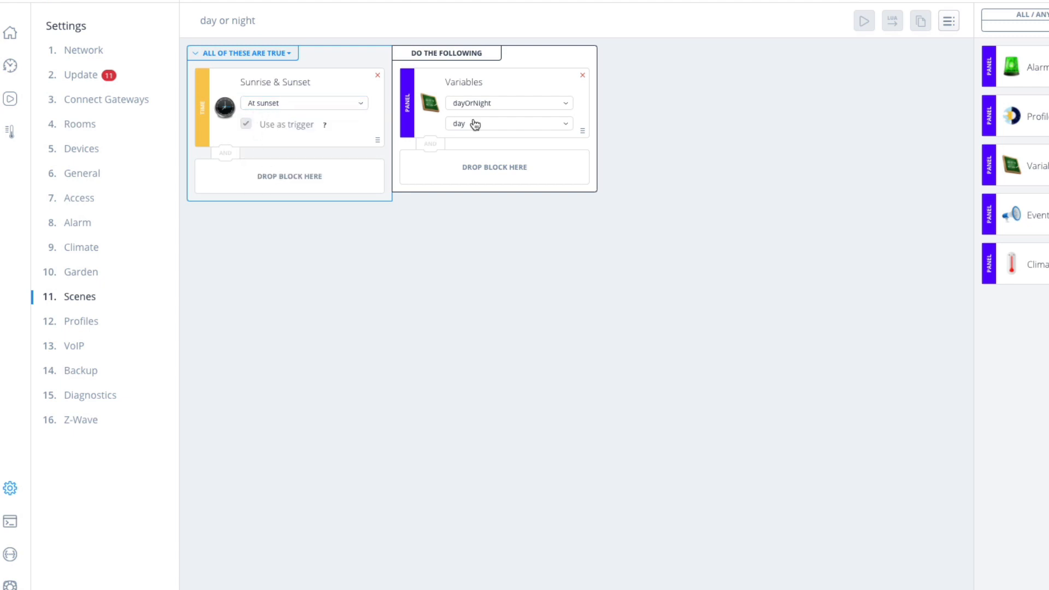
click(490, 131)
click(478, 148)
- Remove the Variables action and the Sunrise & Sunset condition from the scene
drag(260, 23, 206, 21)
click(194, 23)
click(583, 74)
click(380, 75)
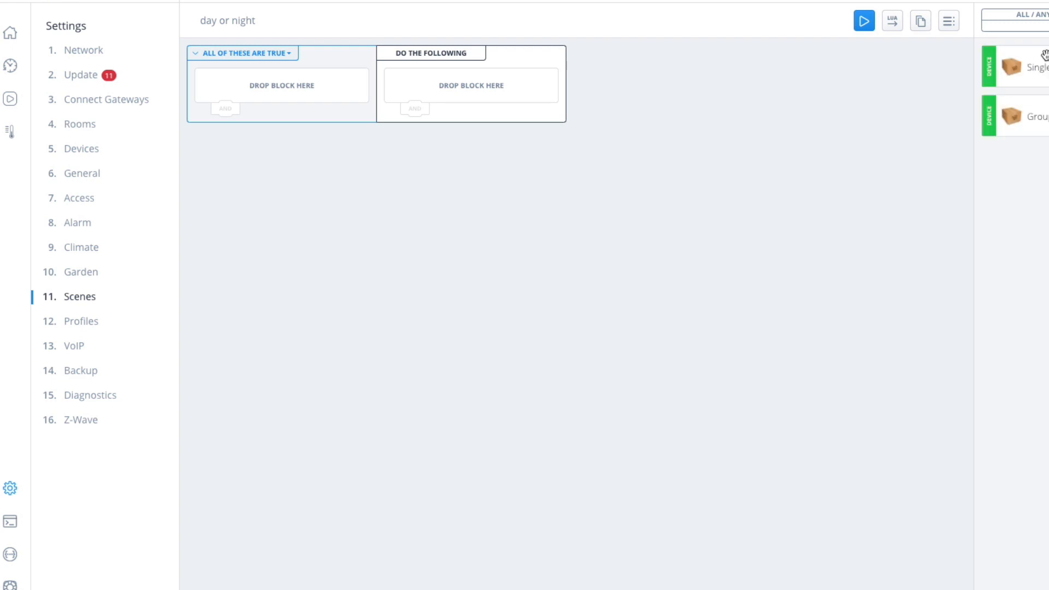
- Add a Single device condition for the Back Motion sensor in Ground Floor | Back Room
drag(1038, 65, 283, 78)
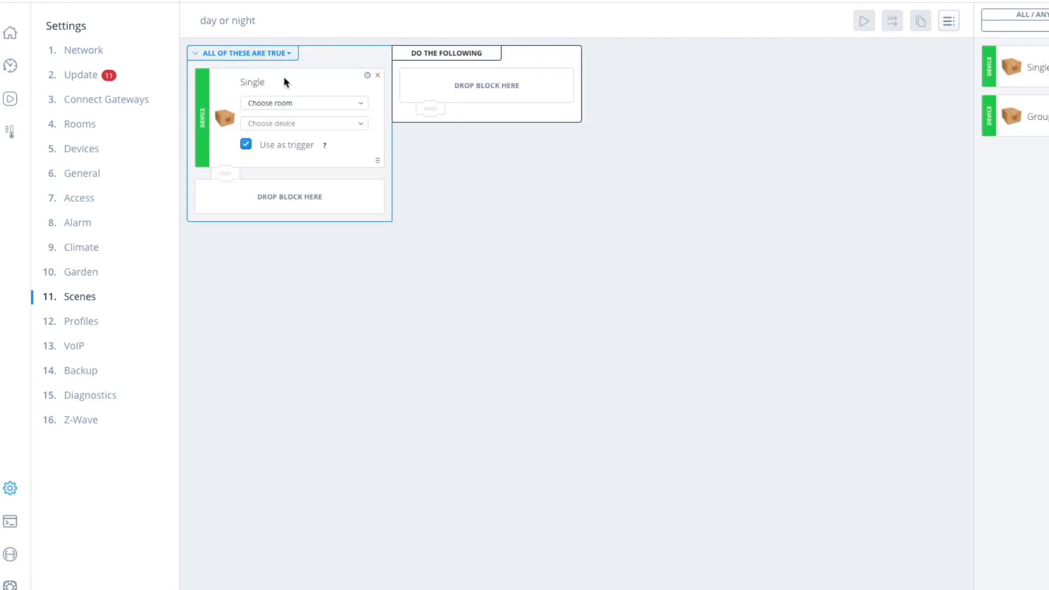
click(301, 103)
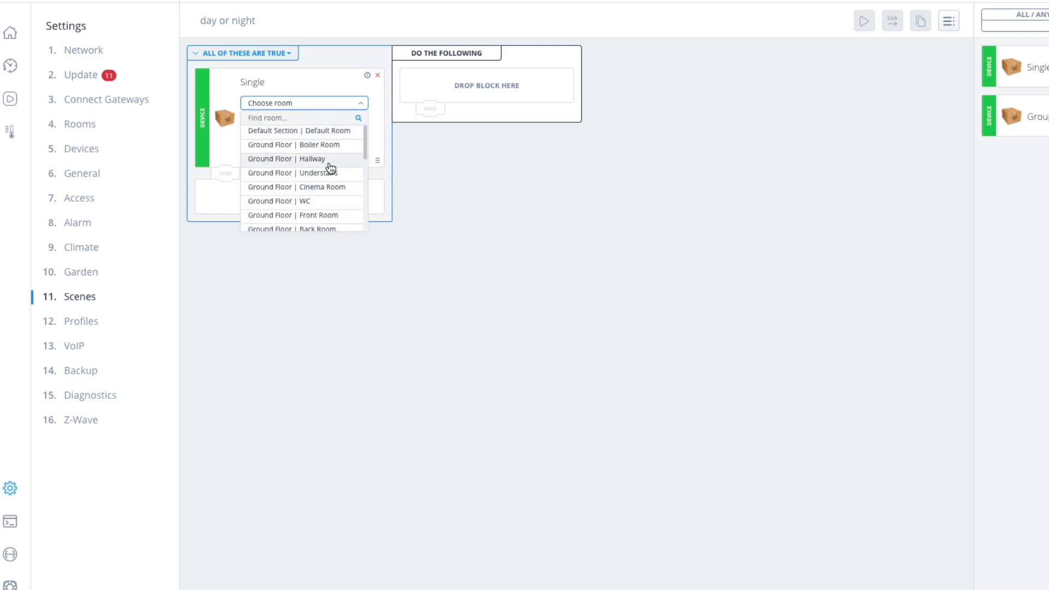
scroll(331, 167, down, 3)
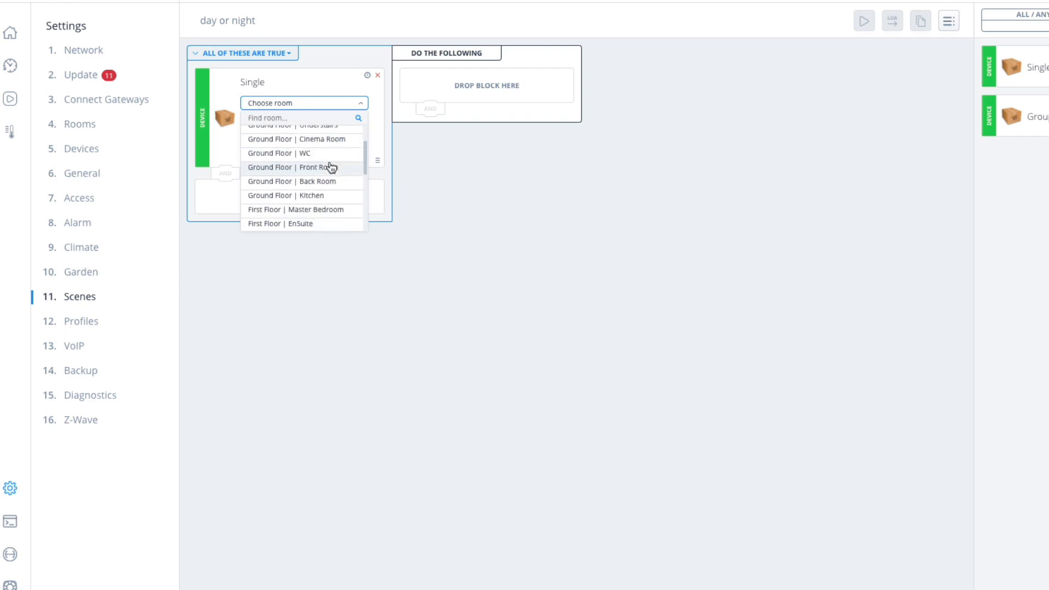
click(332, 166)
click(316, 125)
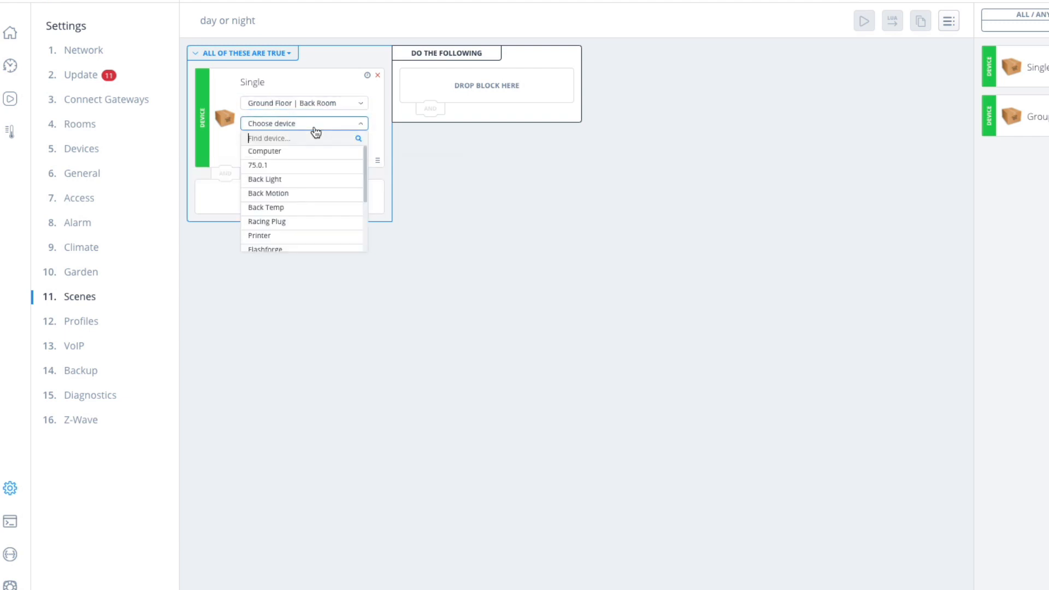
click(301, 195)
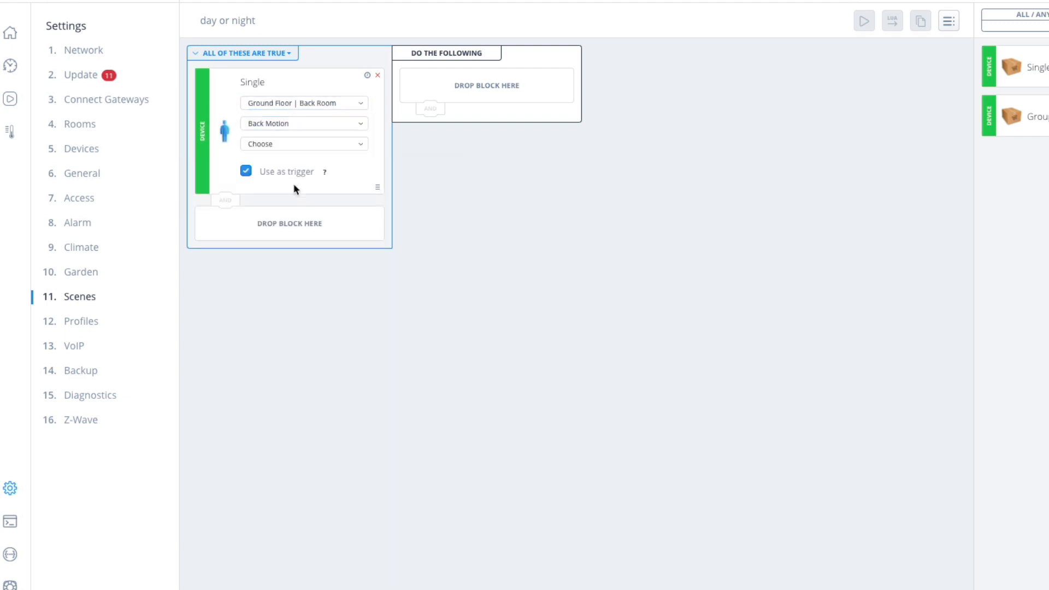
- Set the Back Motion condition to Motion == Detected
click(289, 144)
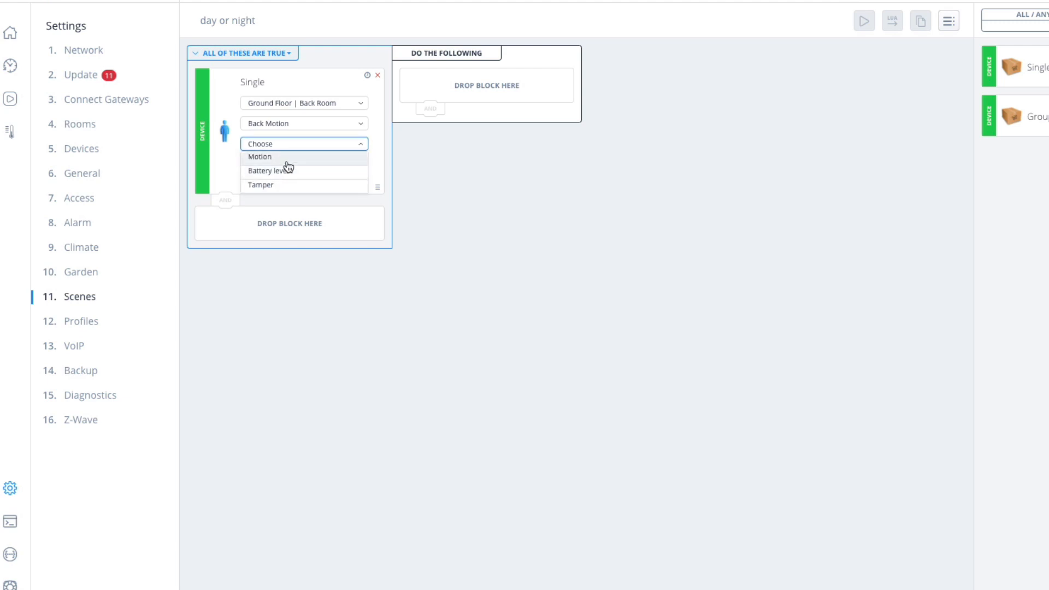
click(289, 158)
click(339, 174)
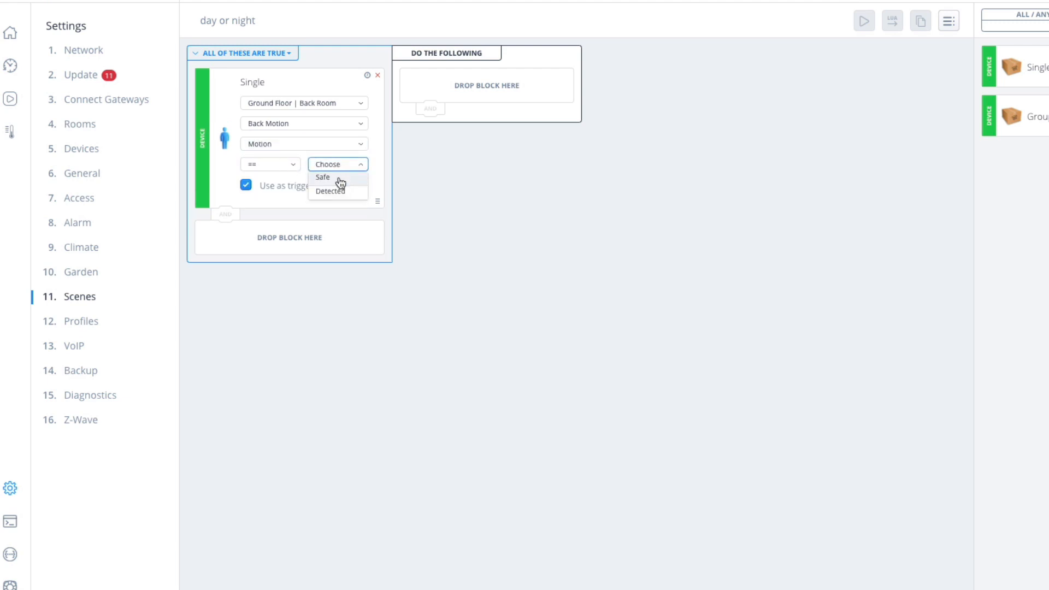
click(337, 187)
mouse_move(316, 189)
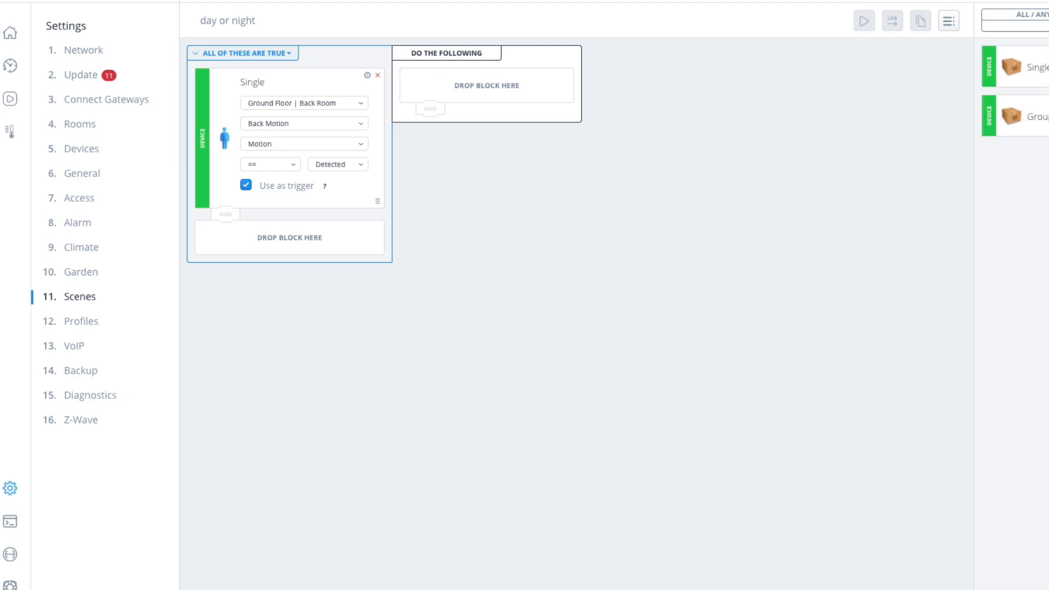
double_click(483, 54)
click(826, 212)
click(1048, 213)
drag(1041, 163, 473, 86)
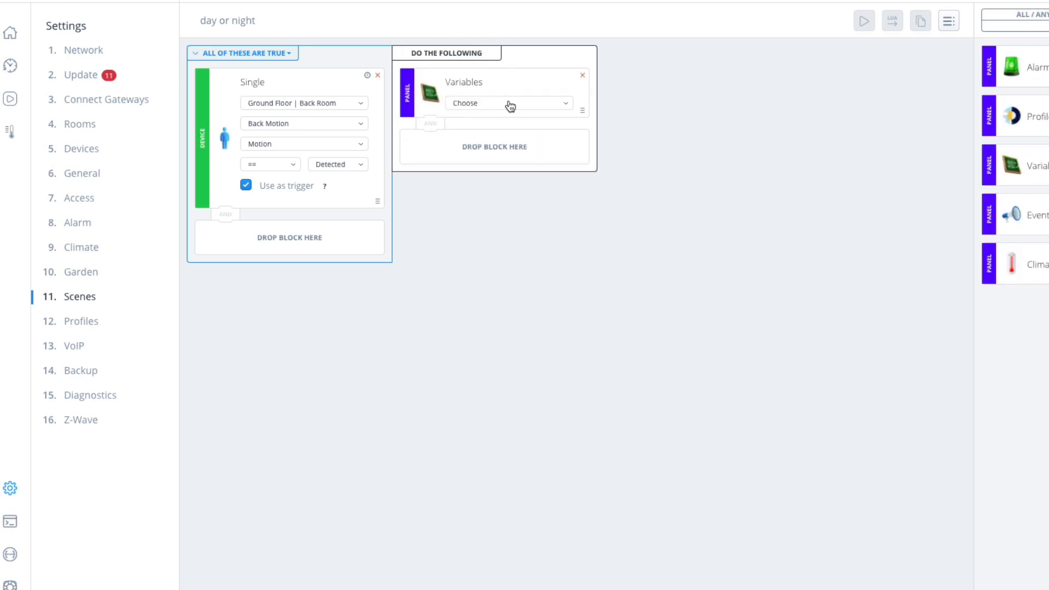
click(583, 78)
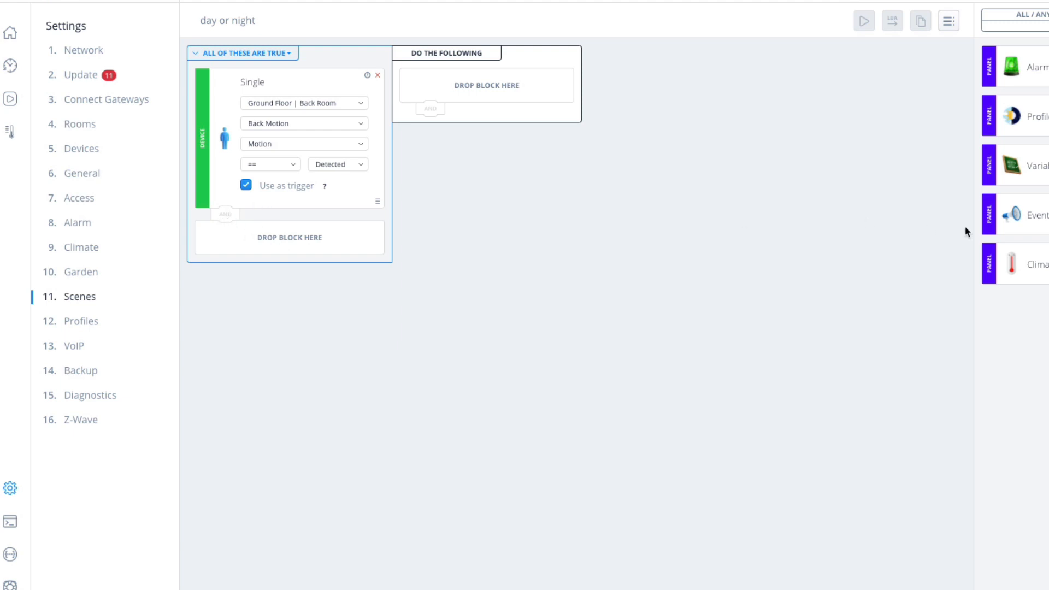
- Add a Variables condition requiring dayOrNight == night, combined with the motion condition by AND
drag(1013, 165, 299, 255)
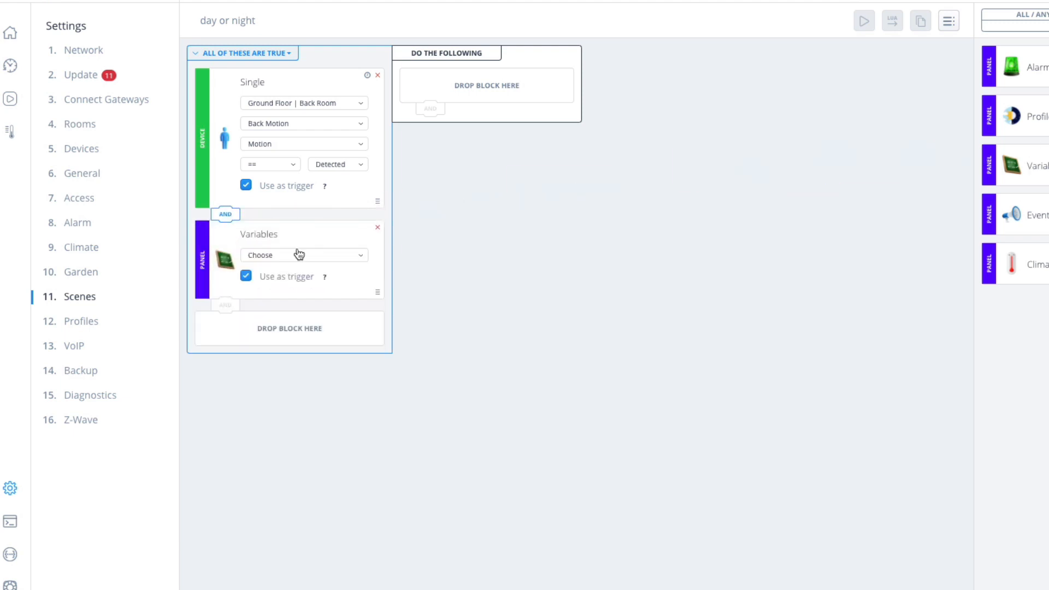
click(275, 256)
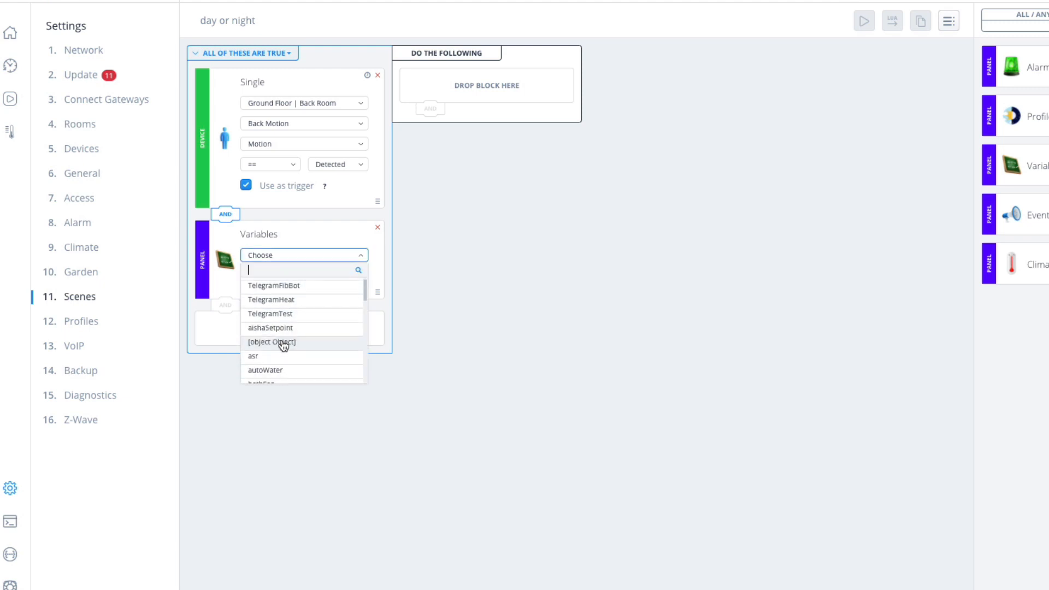
scroll(284, 346, down, 6)
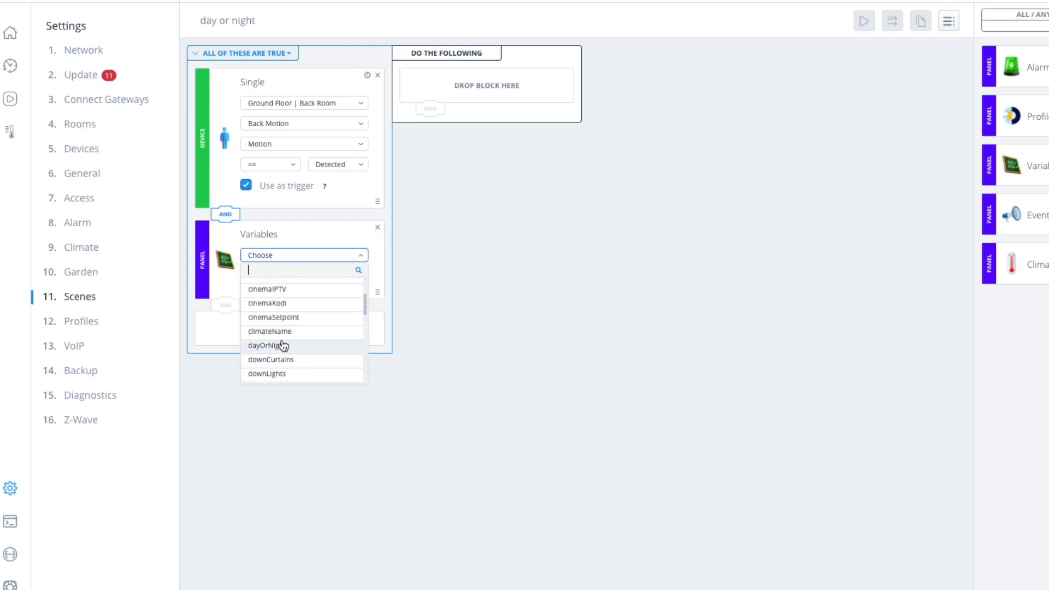
click(283, 346)
click(285, 277)
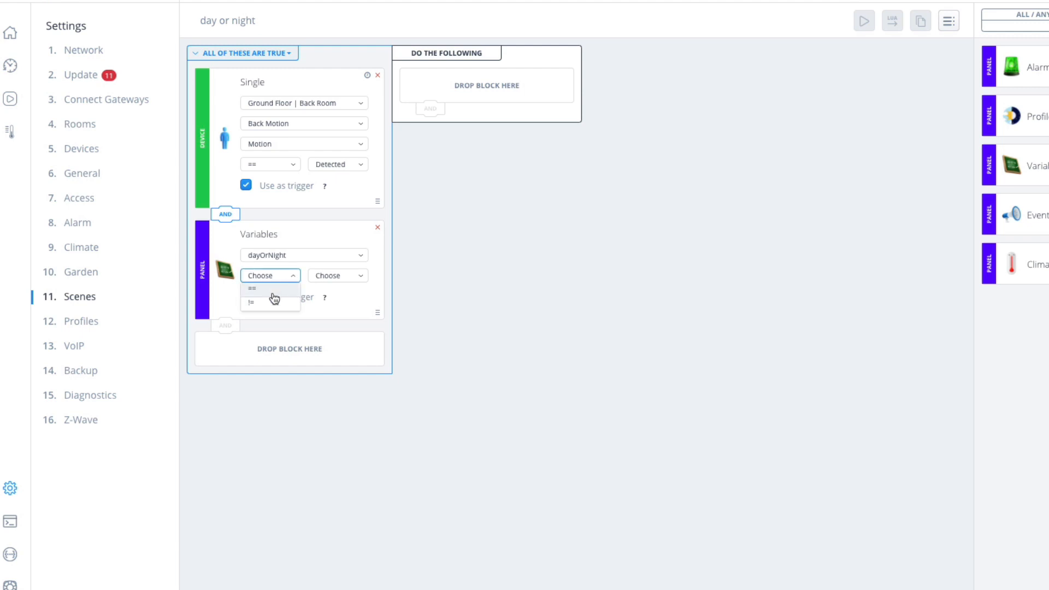
click(270, 290)
click(339, 277)
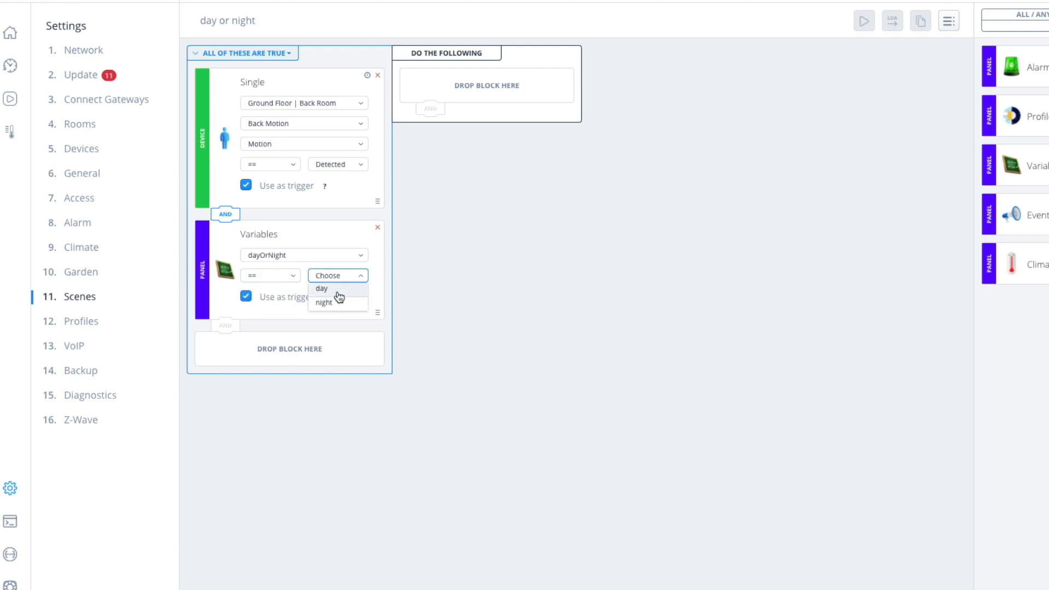
click(337, 291)
click(339, 277)
click(336, 299)
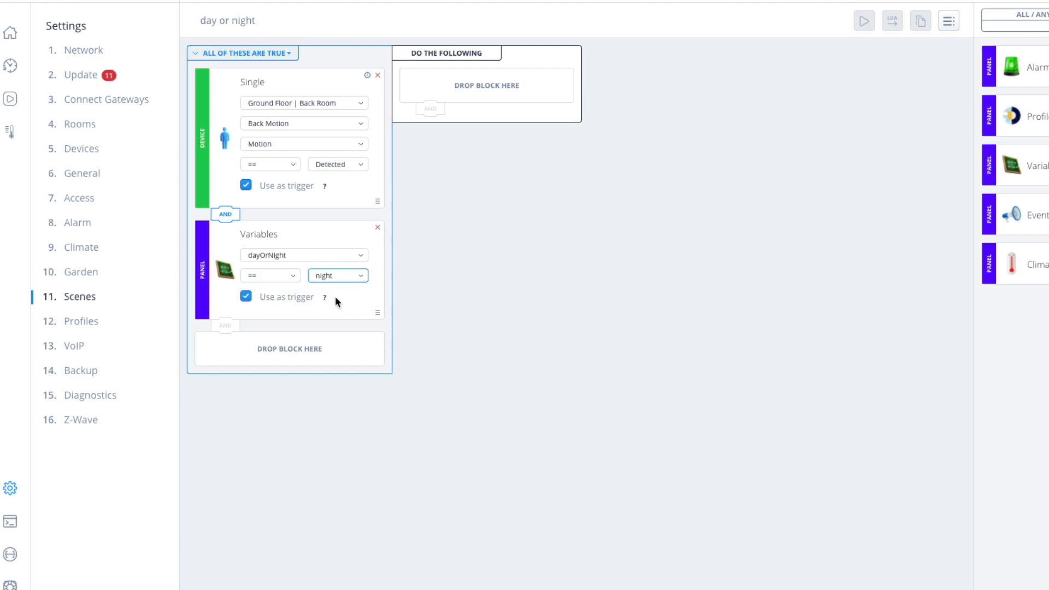
click(224, 219)
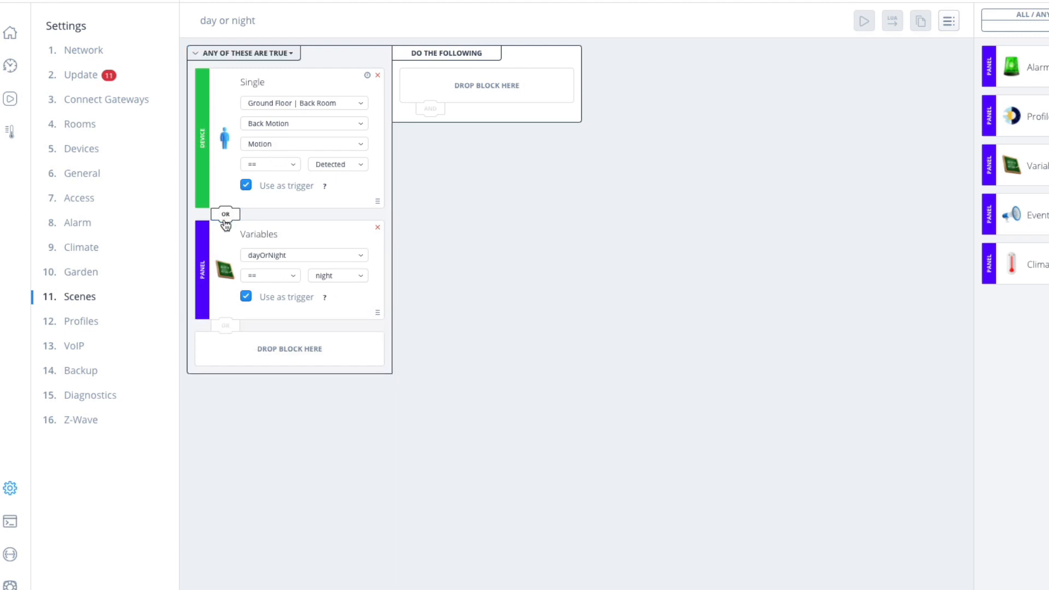
click(224, 220)
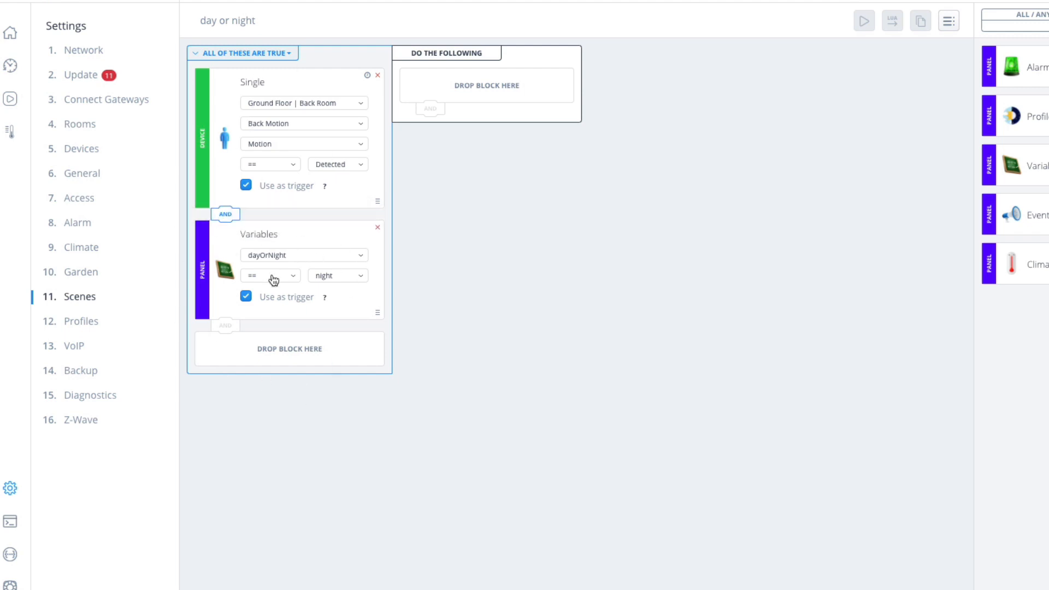
- Add a Single device action for the Back Light in Ground Floor | Back Room
click(1048, 123)
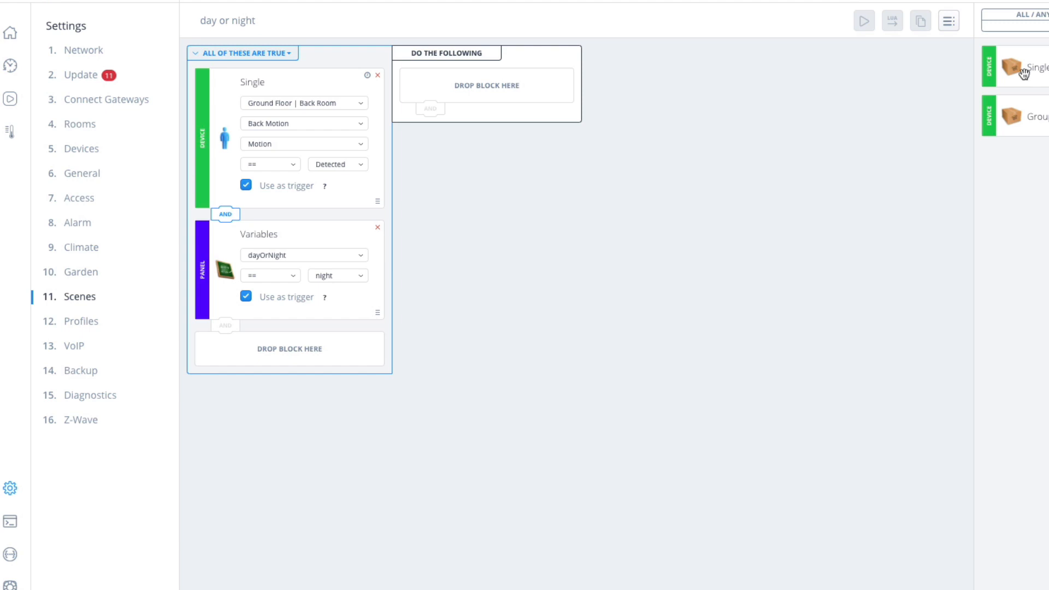
drag(1012, 67, 495, 94)
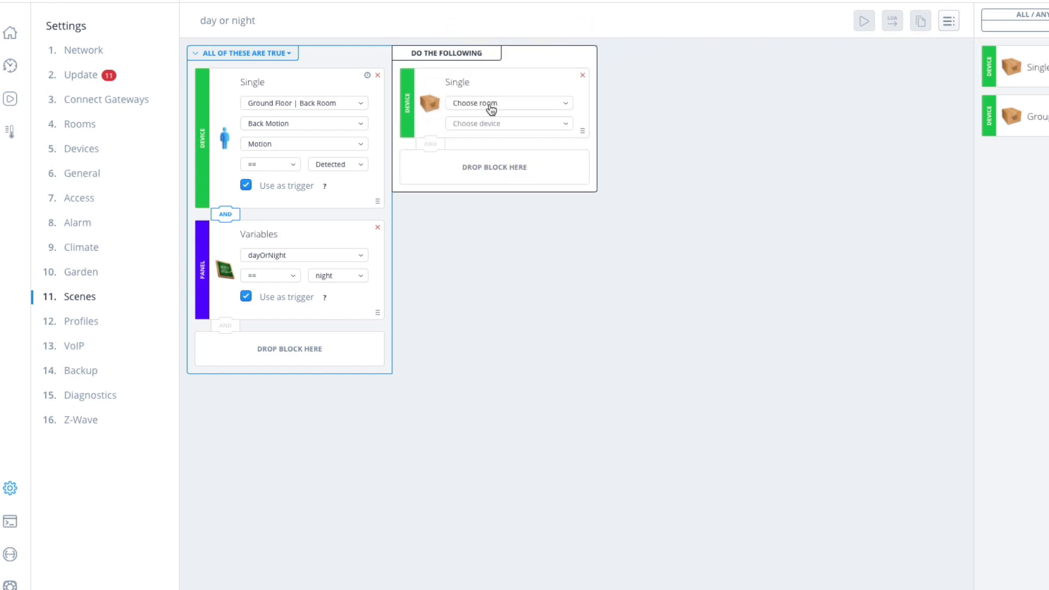
click(492, 106)
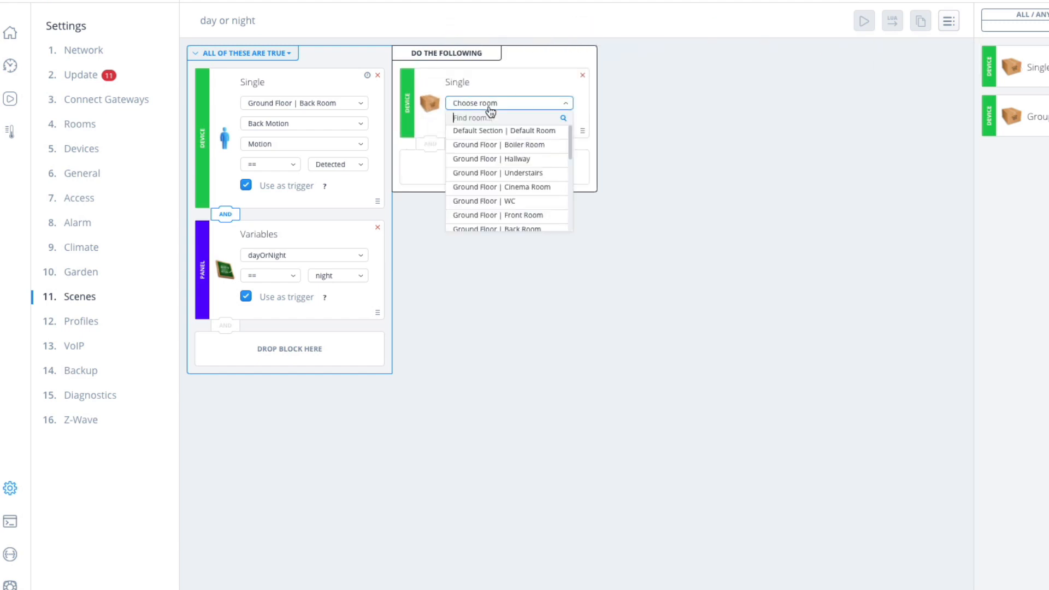
scroll(526, 196, down, 2)
click(523, 204)
click(524, 125)
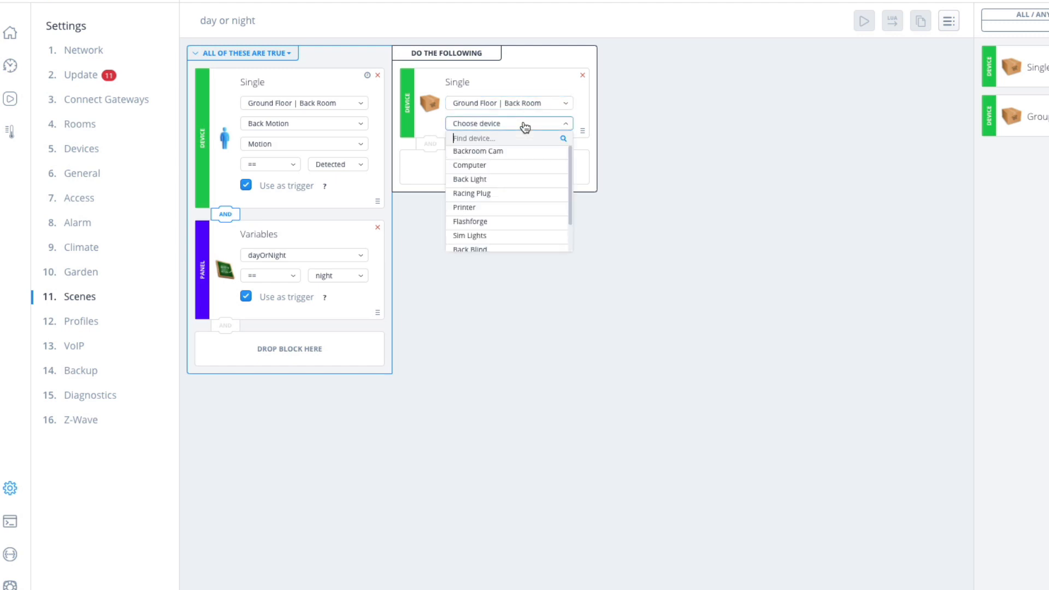
click(504, 180)
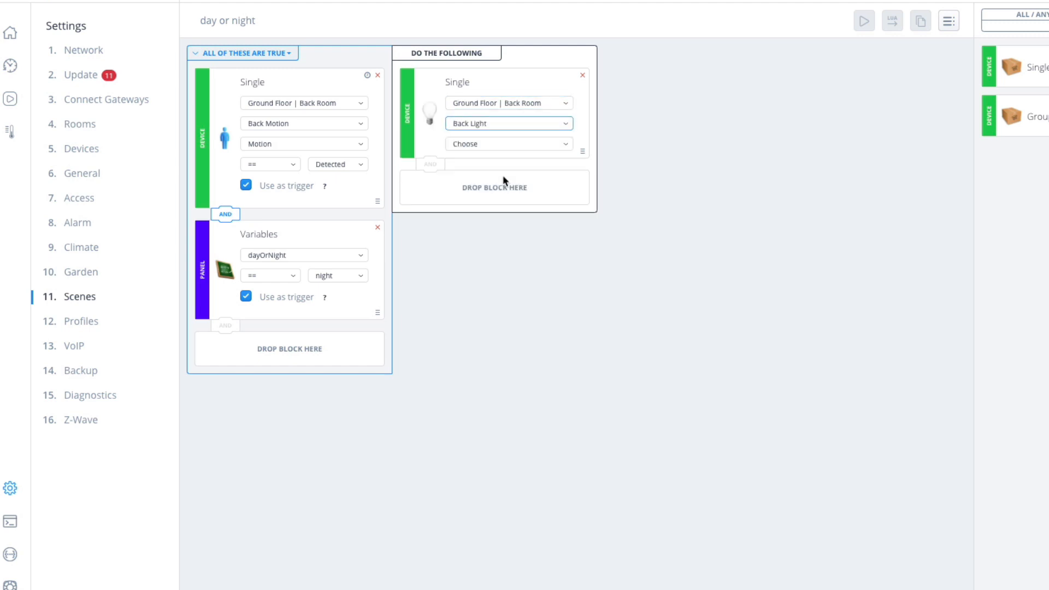
- Make the Back Light action set the brightness to 52%
click(501, 145)
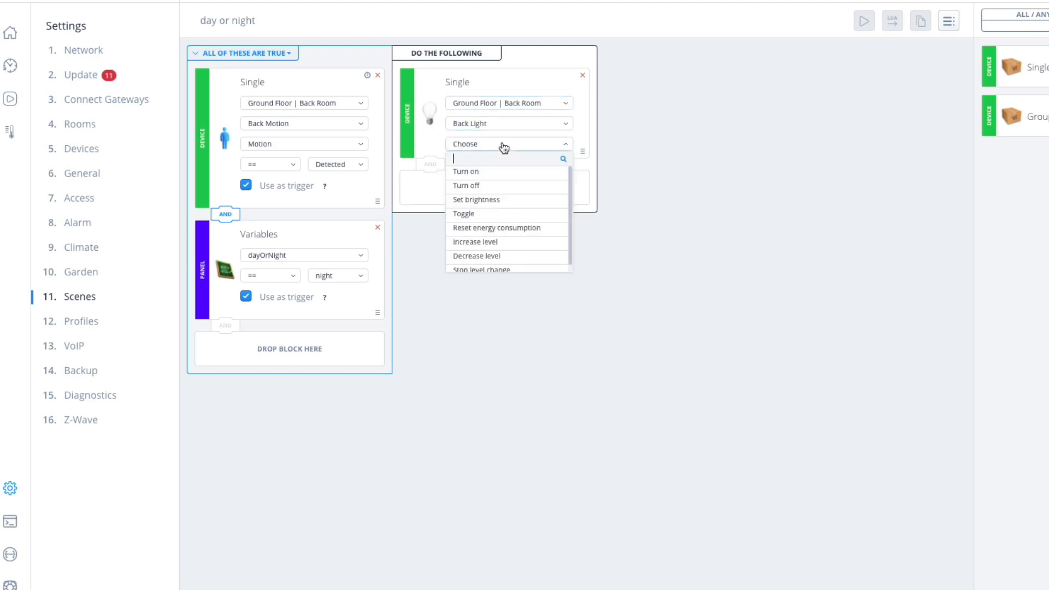
click(493, 201)
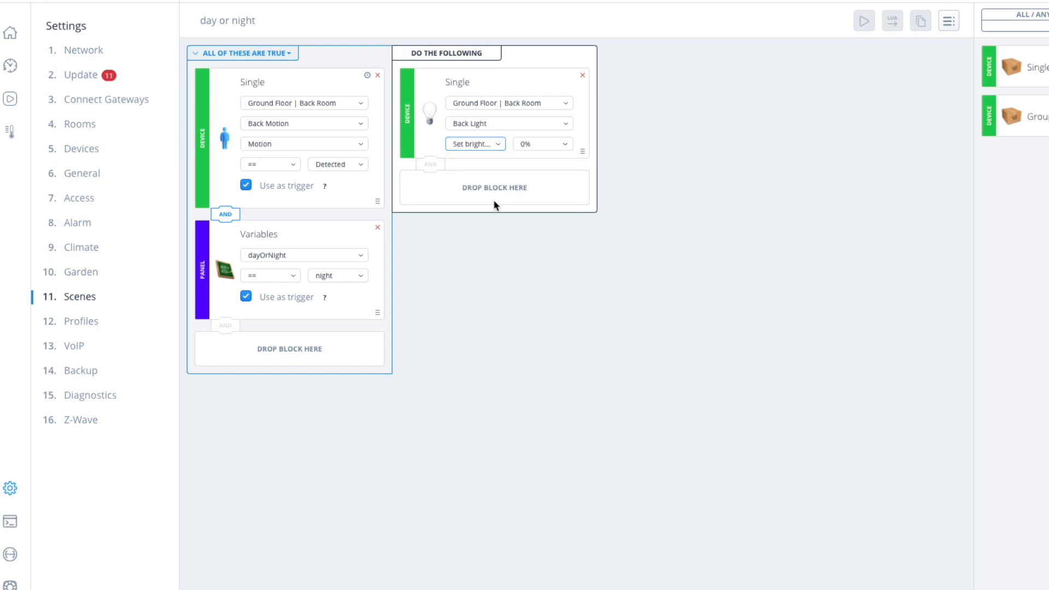
click(559, 146)
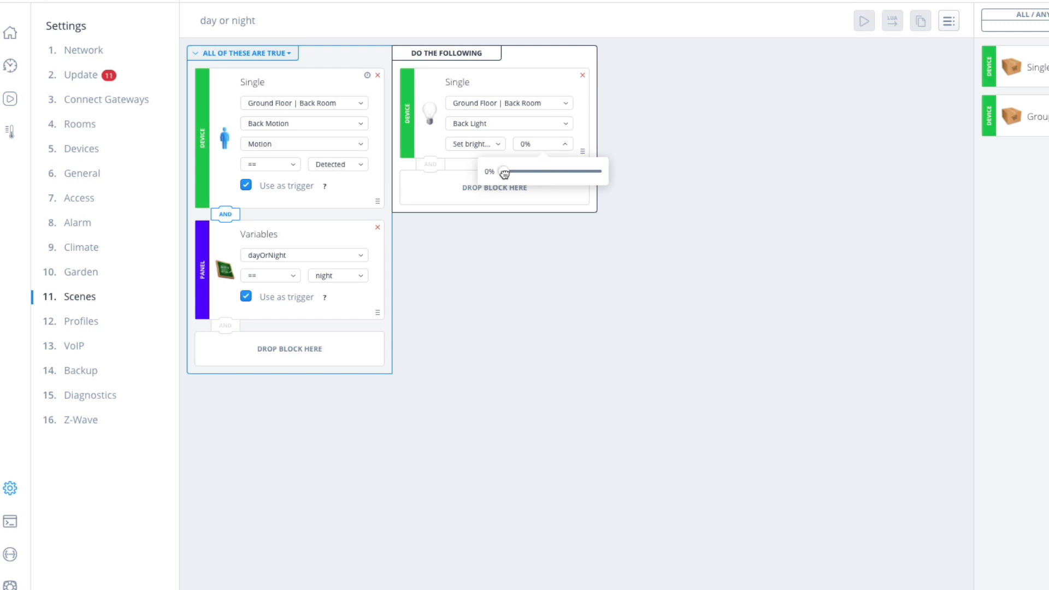
drag(503, 172, 558, 173)
click(569, 233)
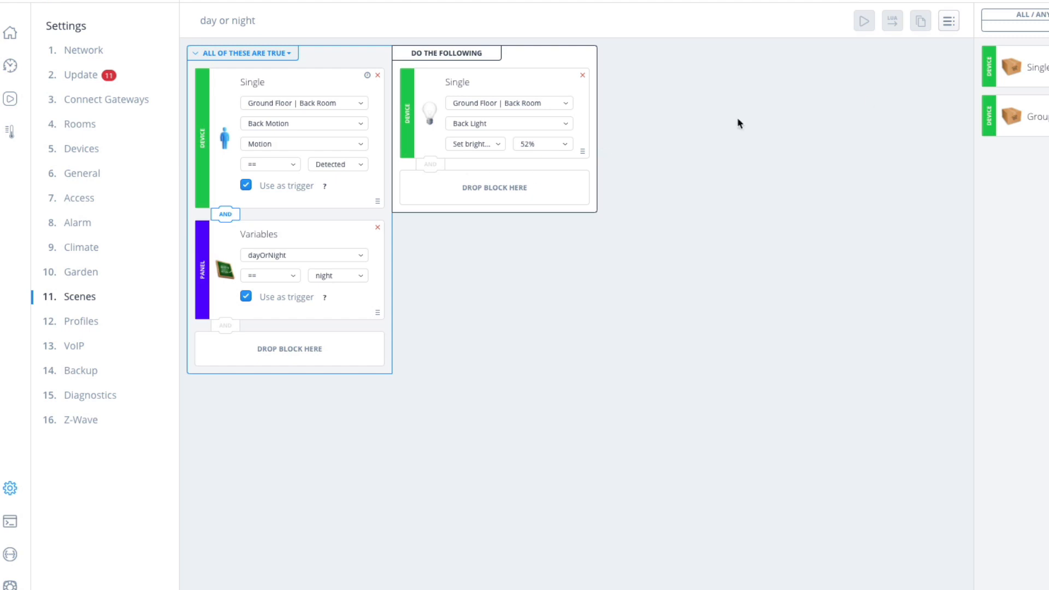
- Add a Set Delay block of 30 seconds after the Back Light brightness action
drag(962, 68, 429, 173)
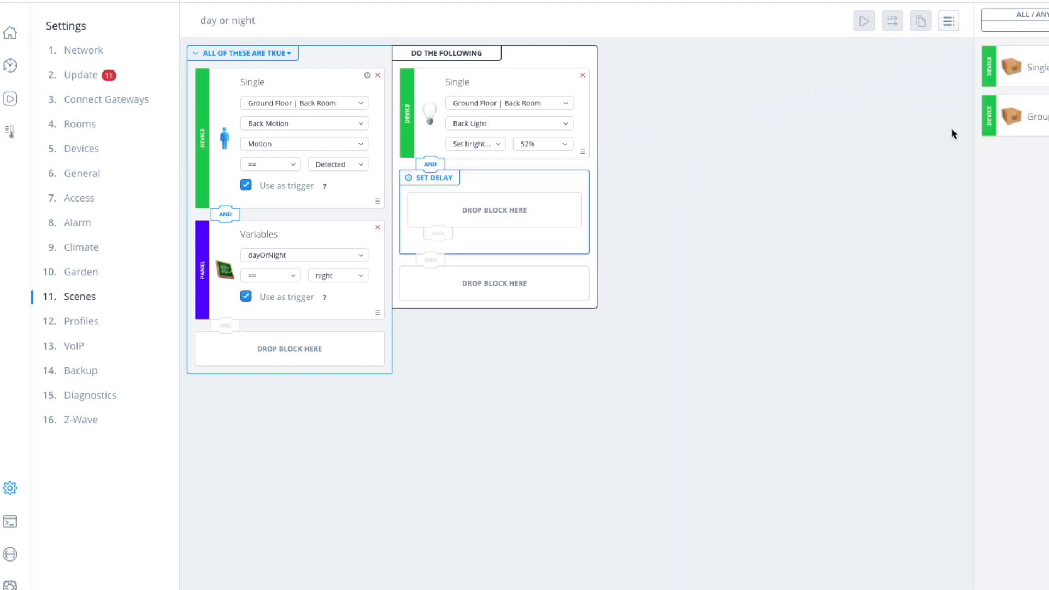
click(425, 179)
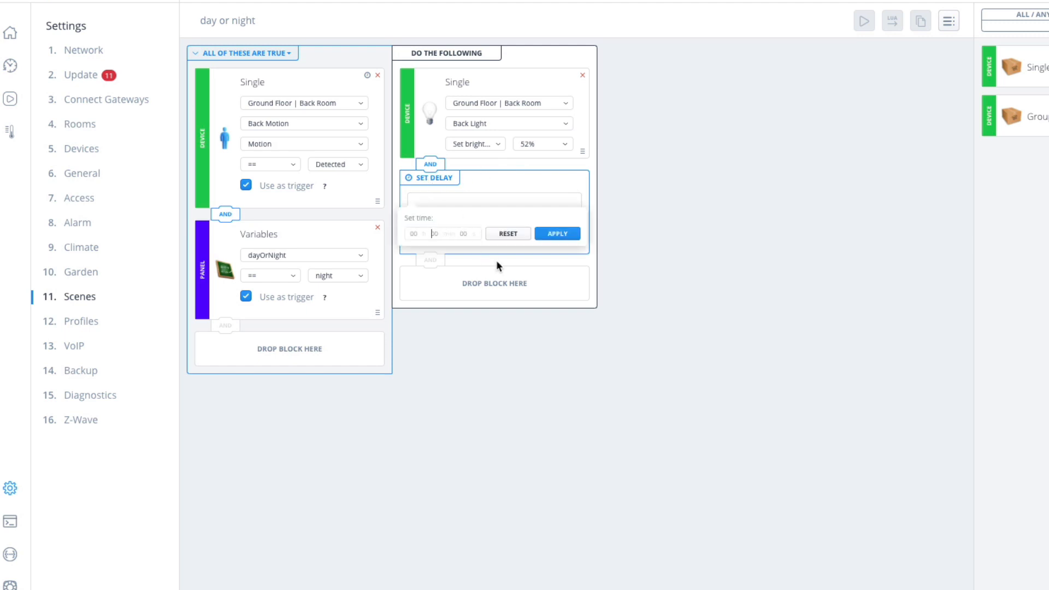
text(30)
key(BackSpace)
key(BackSpace)
click(549, 233)
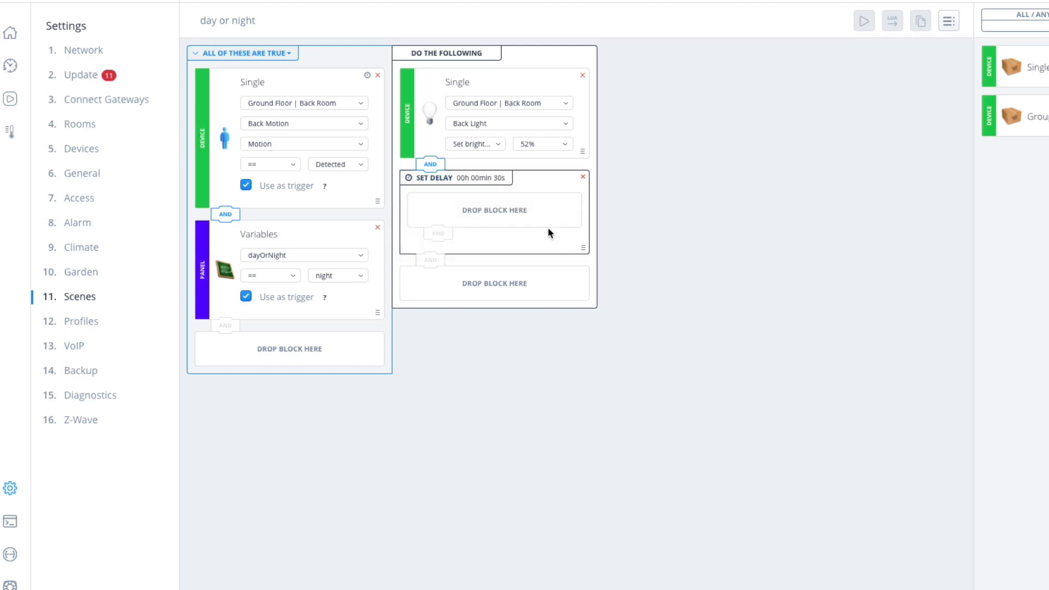
- Inside the delay block, add a Single device action that turns off the Back Light in Ground Floor | Back Room
drag(1047, 60, 499, 222)
click(499, 227)
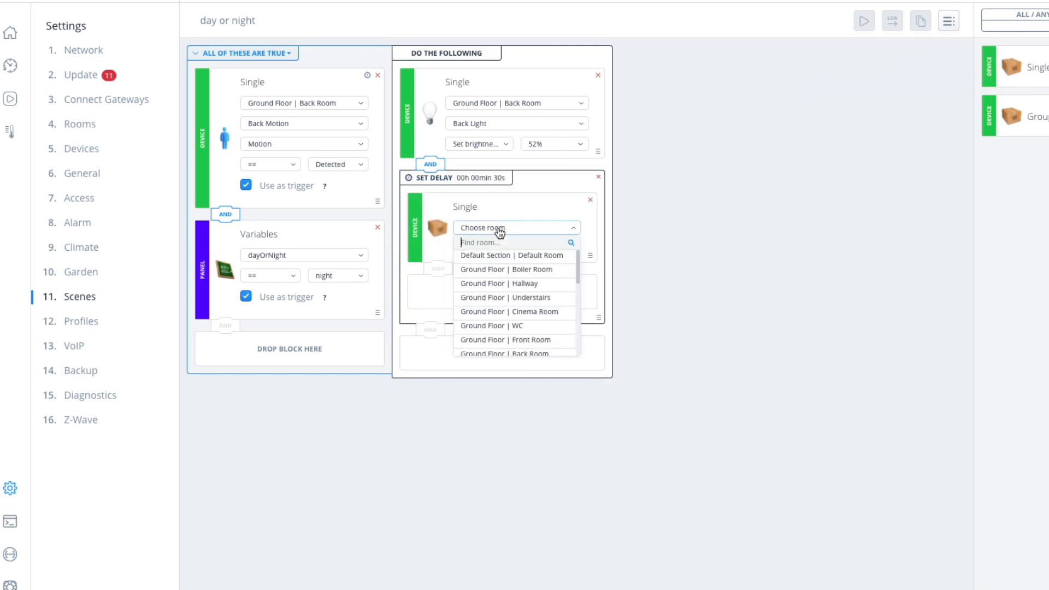
scroll(528, 312, down, 1)
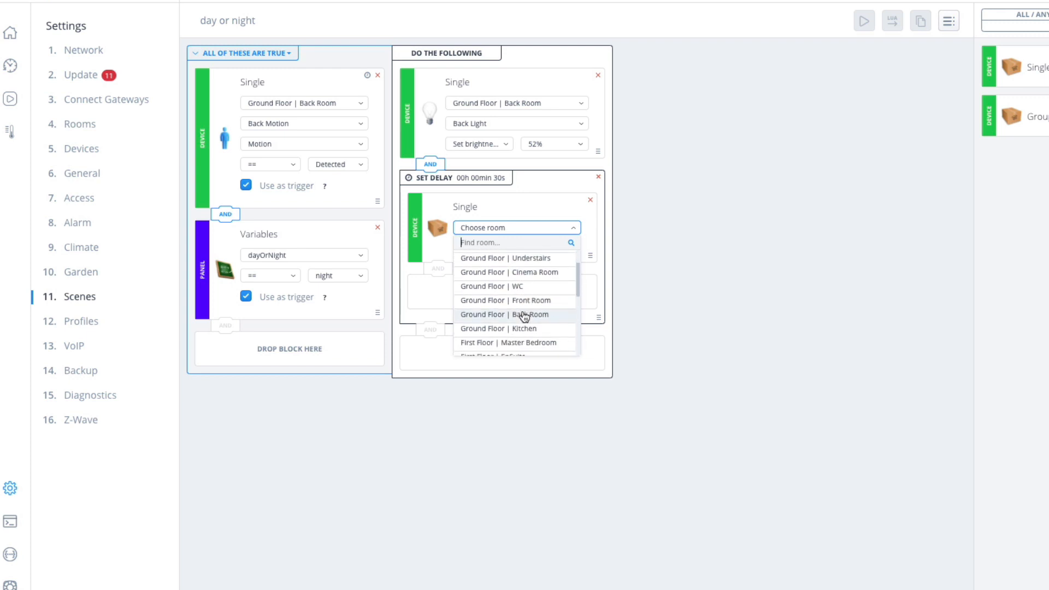
click(524, 314)
click(510, 249)
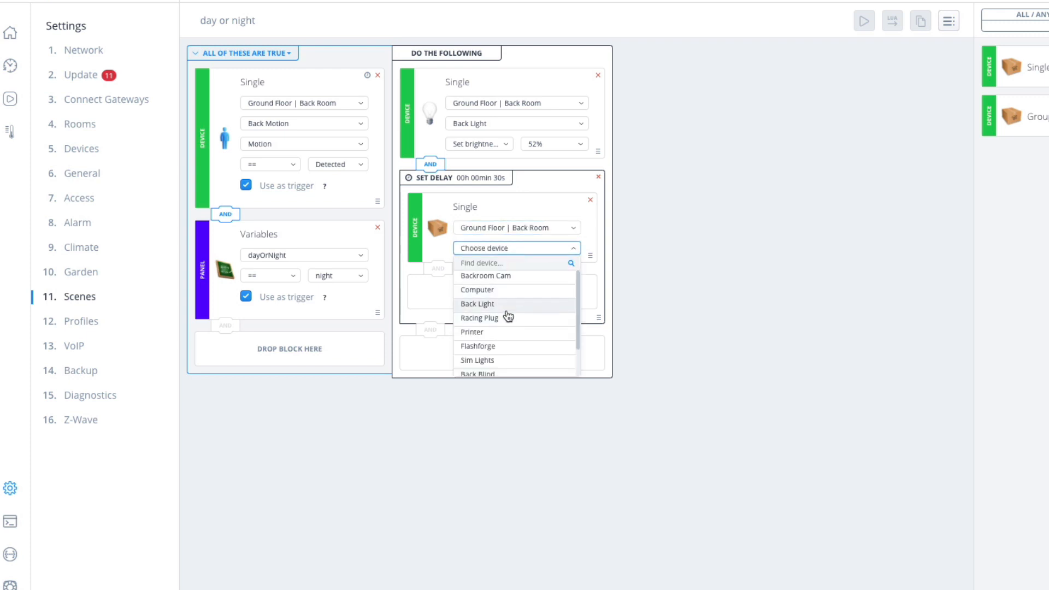
click(507, 305)
click(497, 270)
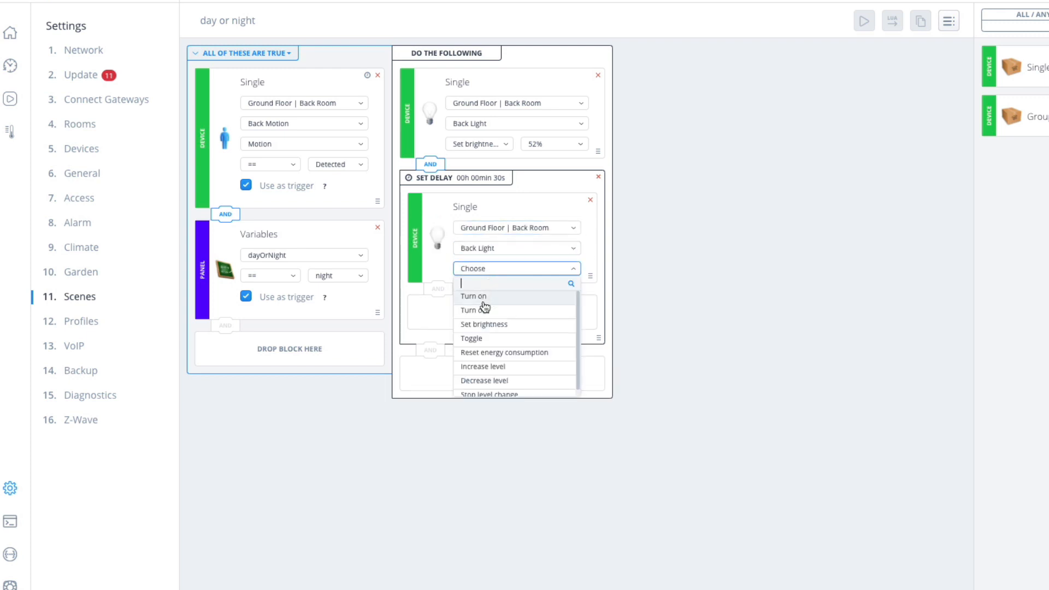
click(479, 307)
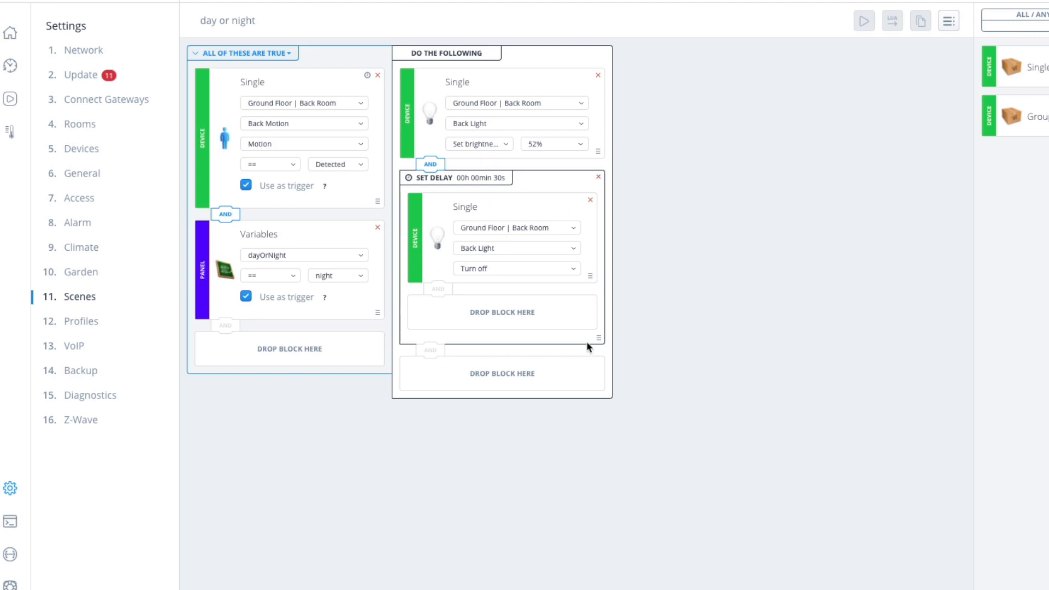
- Remove both Back Light actions, the Back Motion condition and the dayOrNight condition from the scene
click(591, 200)
click(583, 77)
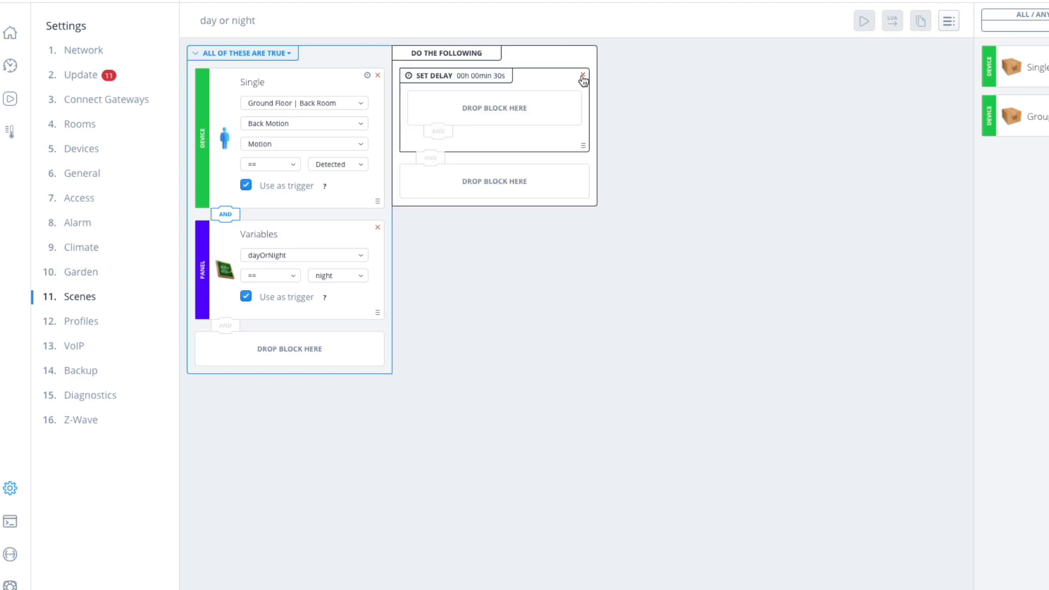
click(377, 76)
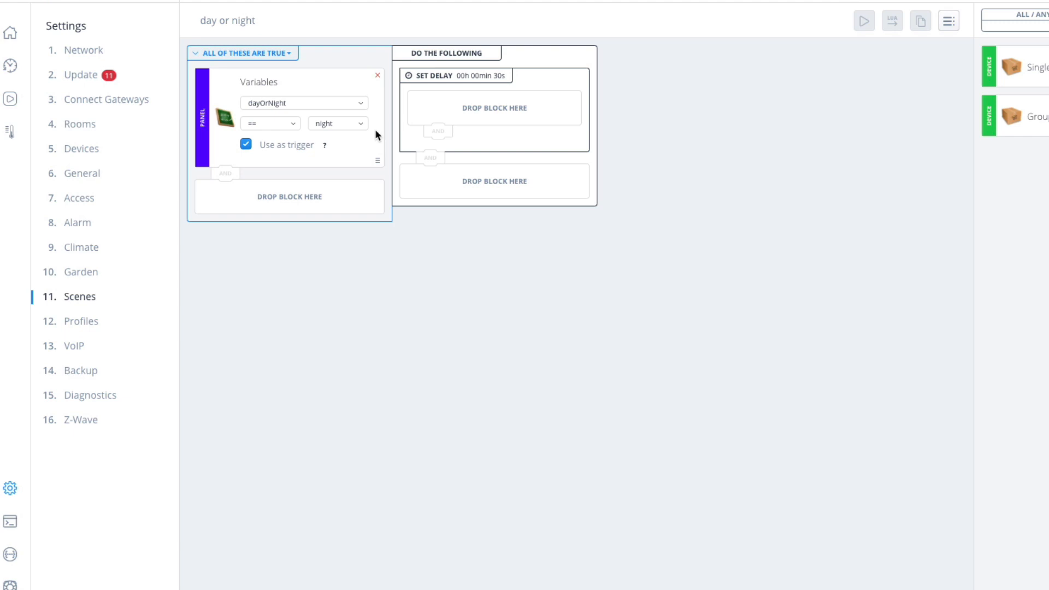
click(377, 77)
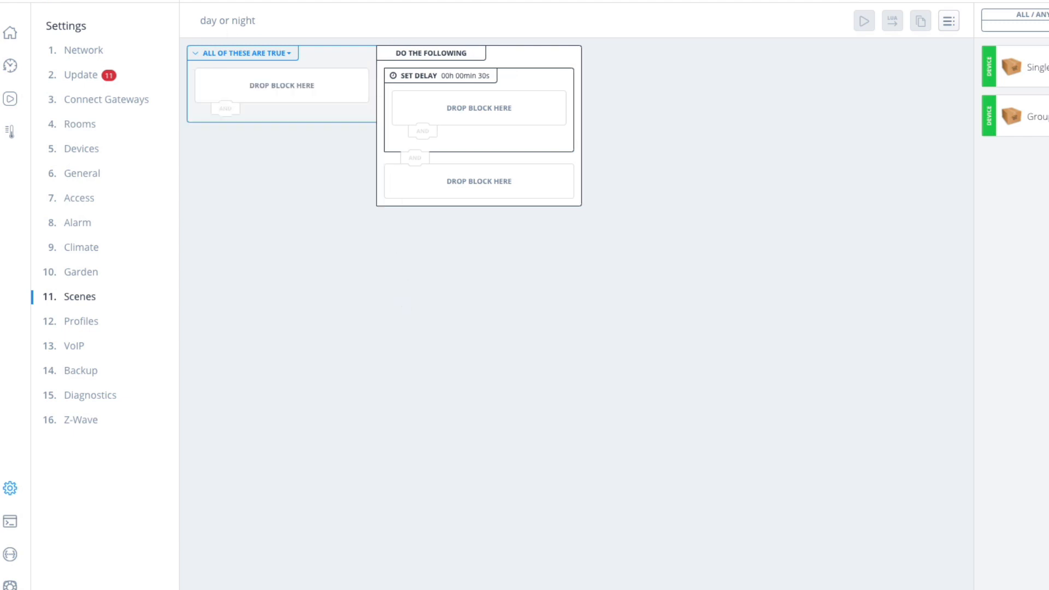
- Review the lighting schedule in Untitled.rtf, and open the variables list in the Home Center general settings
drag(0, 188, 626, 104)
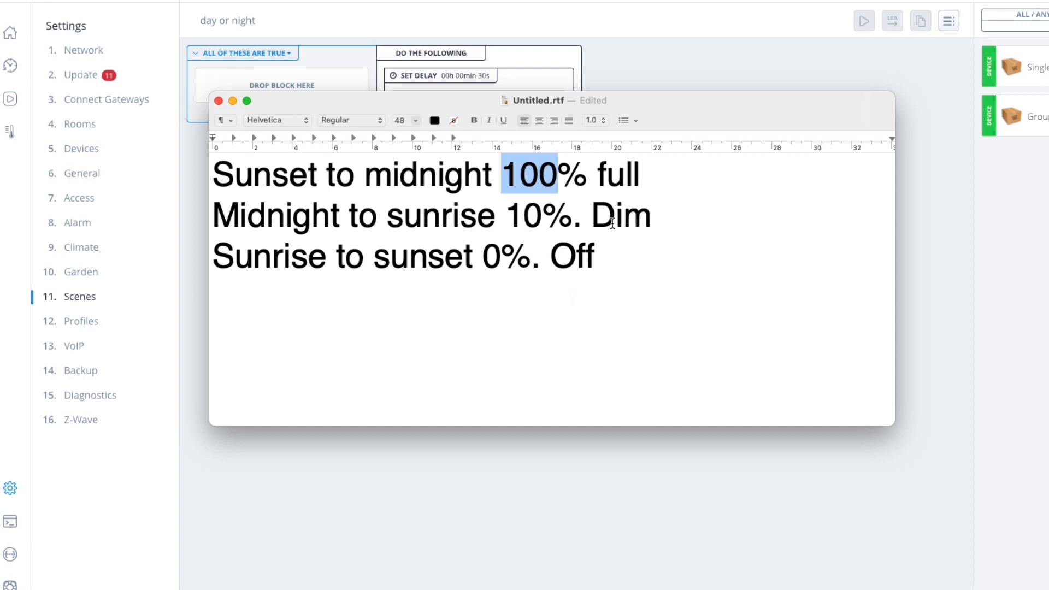
drag(687, 98, 0, 87)
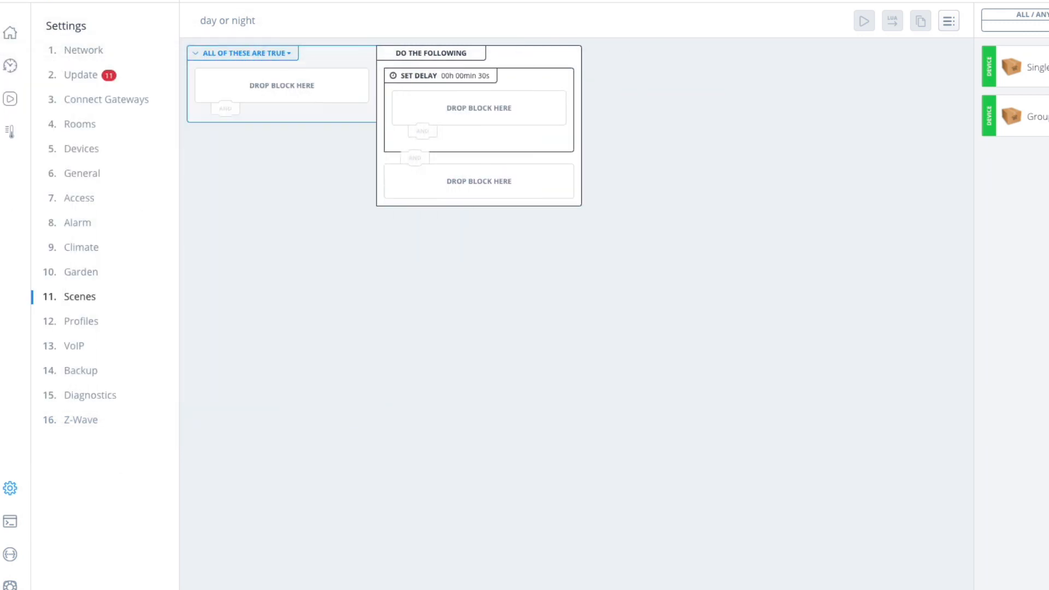
click(85, 173)
click(614, 379)
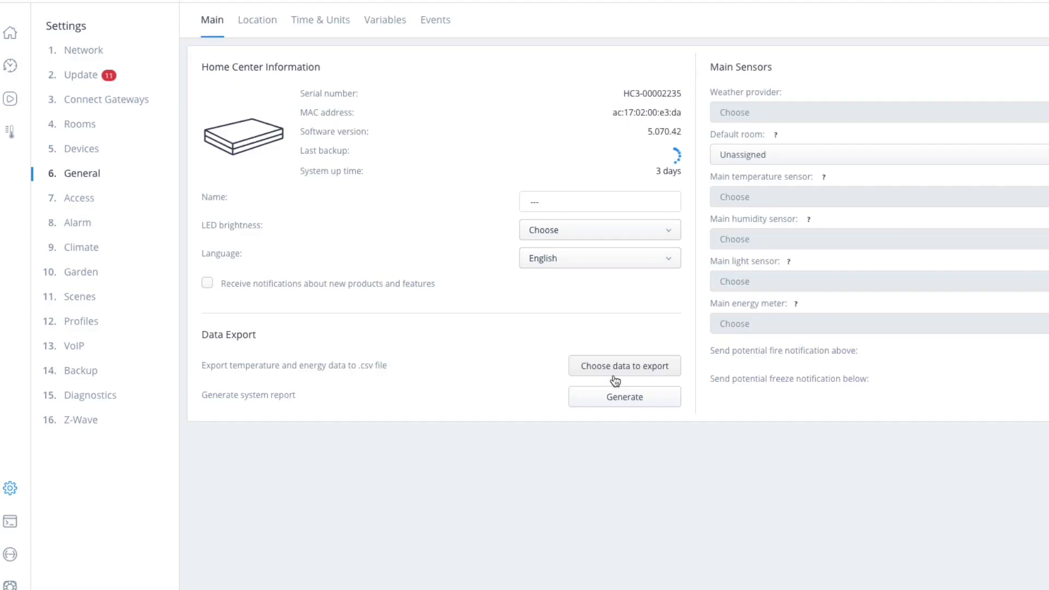
click(387, 21)
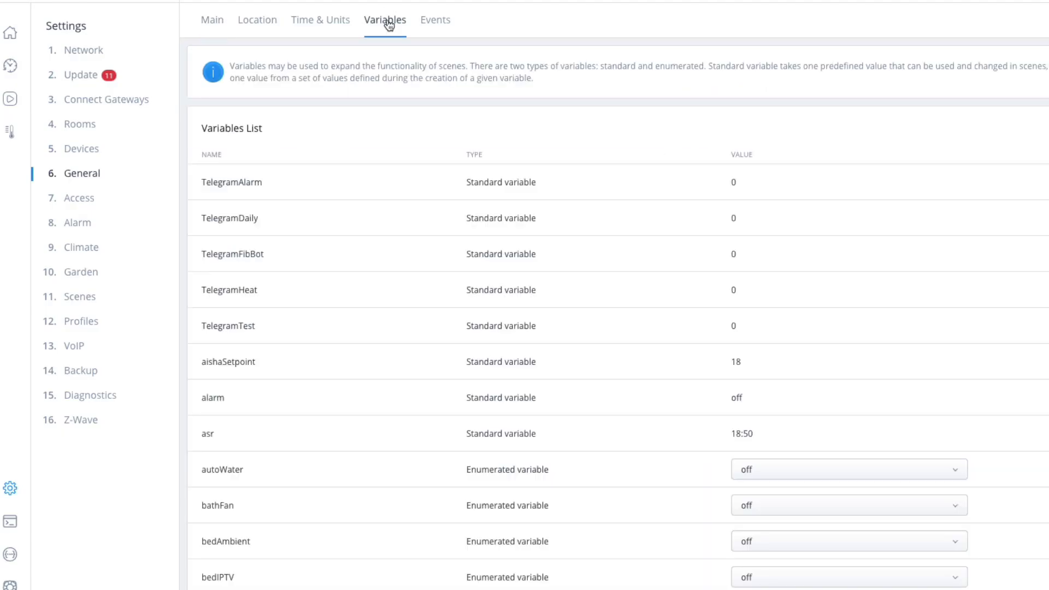
- Start a new enumerated variable named motionBathroom
click(1048, 20)
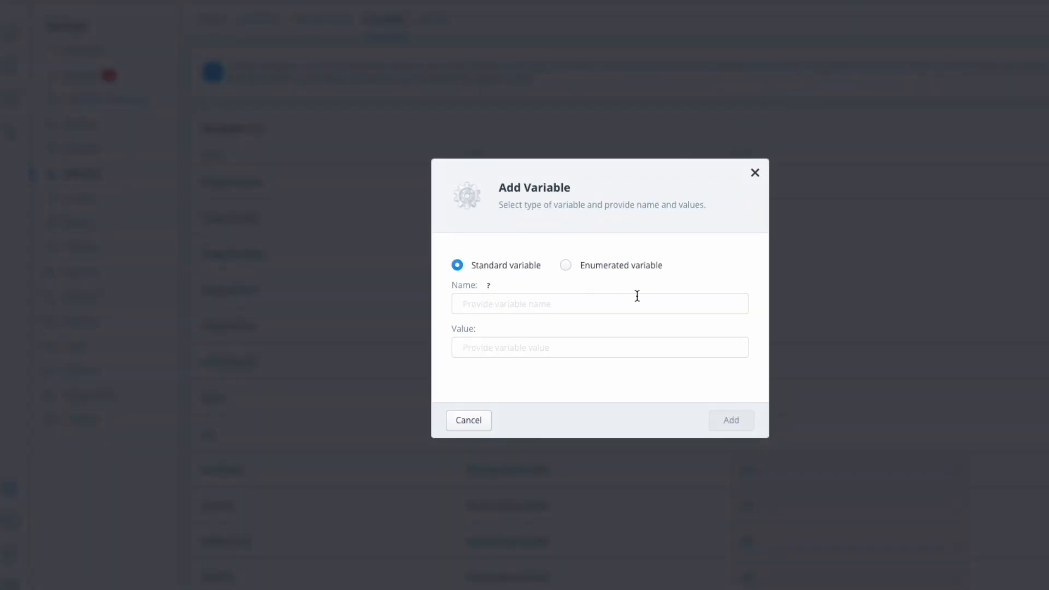
click(568, 266)
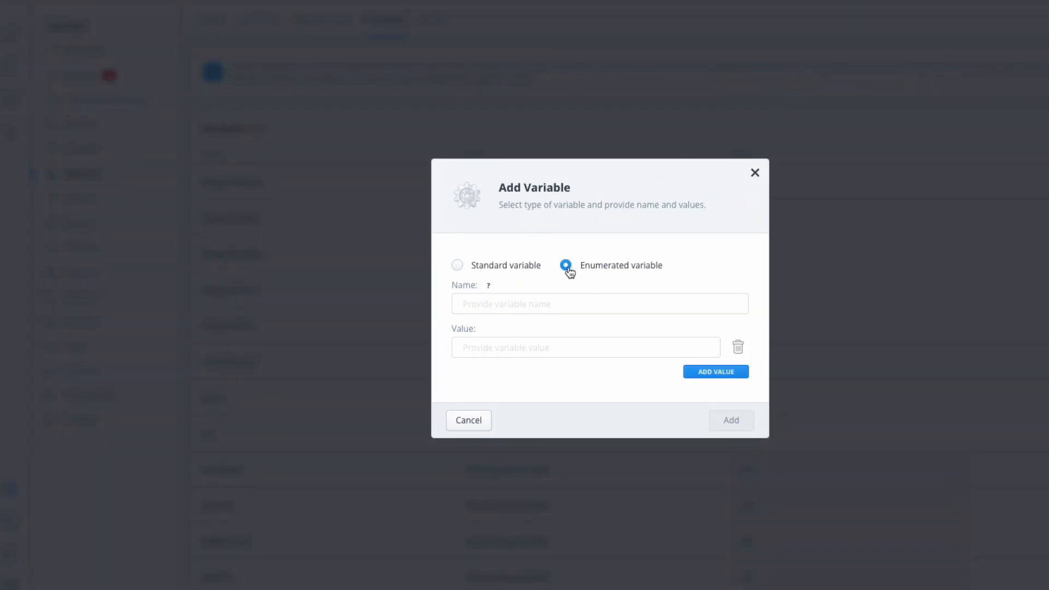
click(487, 307)
text(motio)
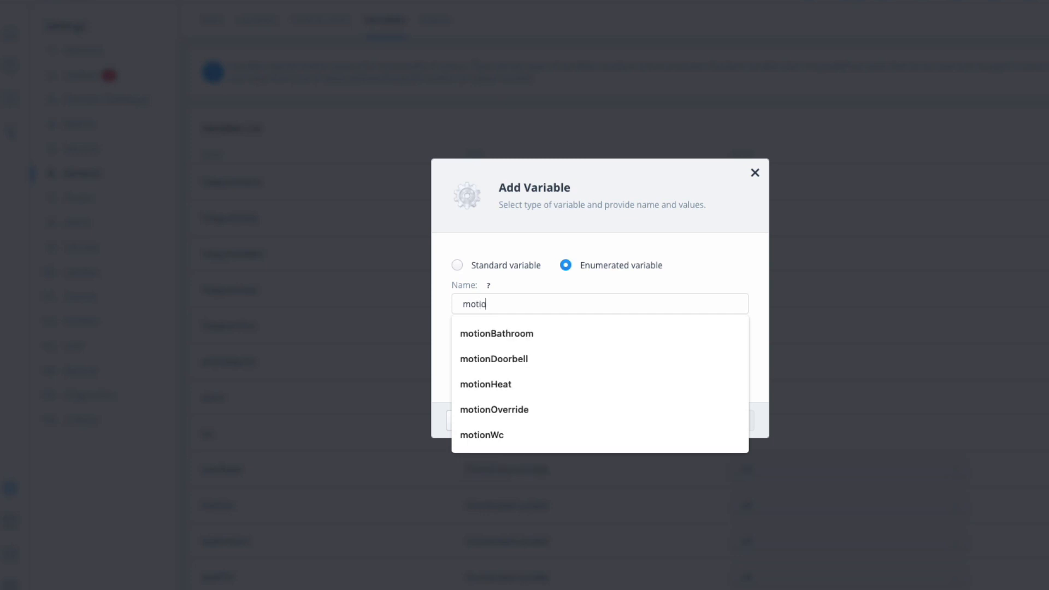
text(nBathroom)
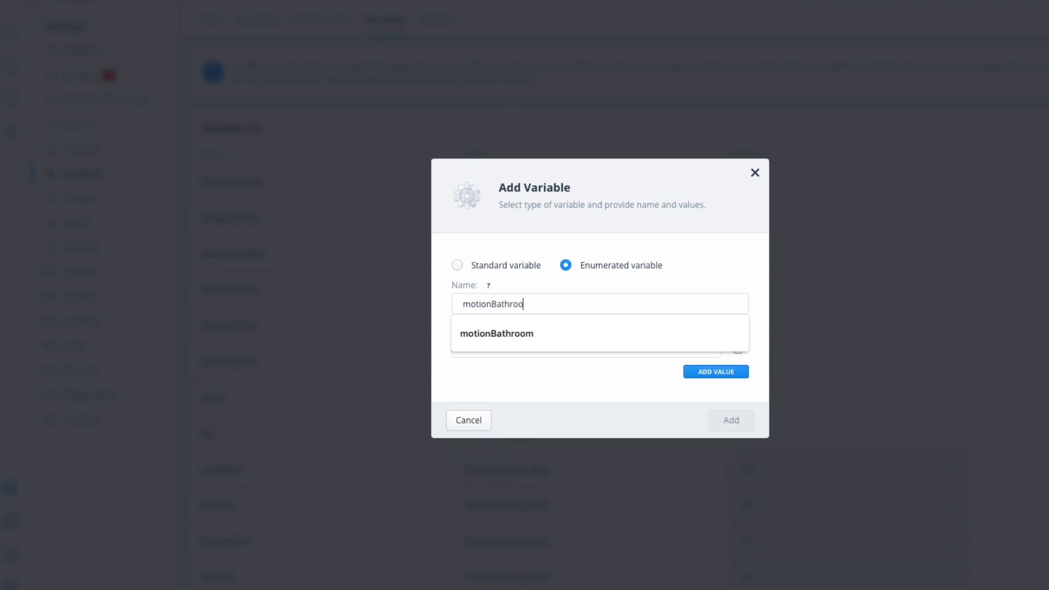
key(Tab)
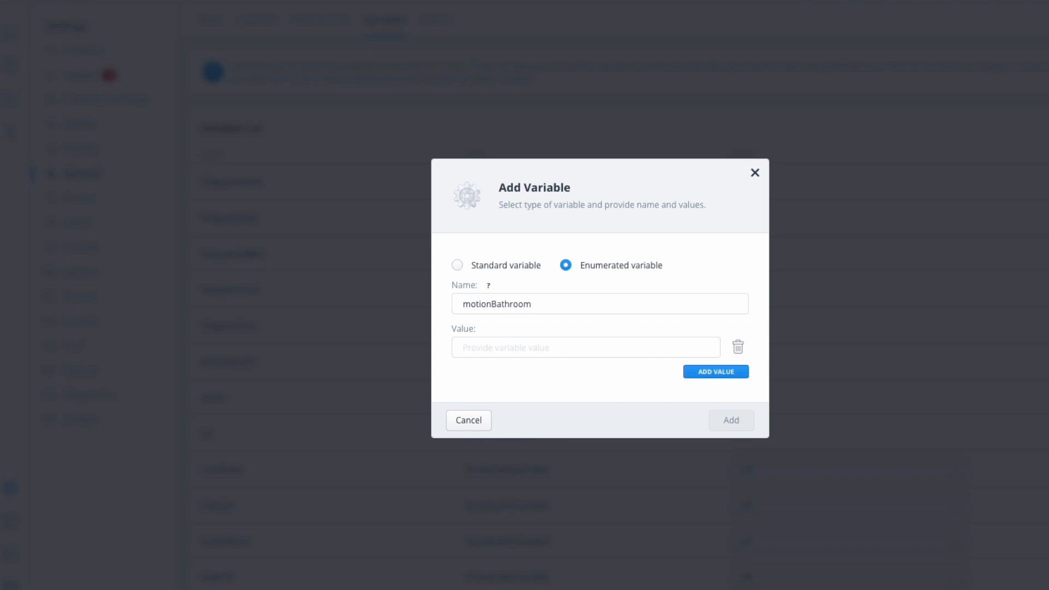
- Add the motionBathroom variable with the values off, dim and full, and return to the scenes list
text(off)
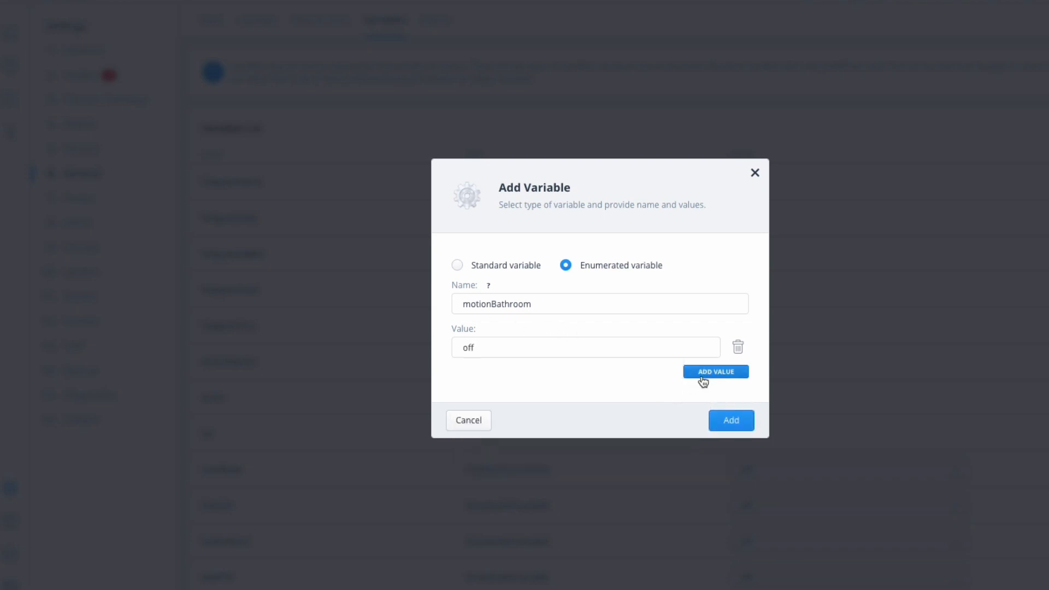
click(703, 374)
text(dim)
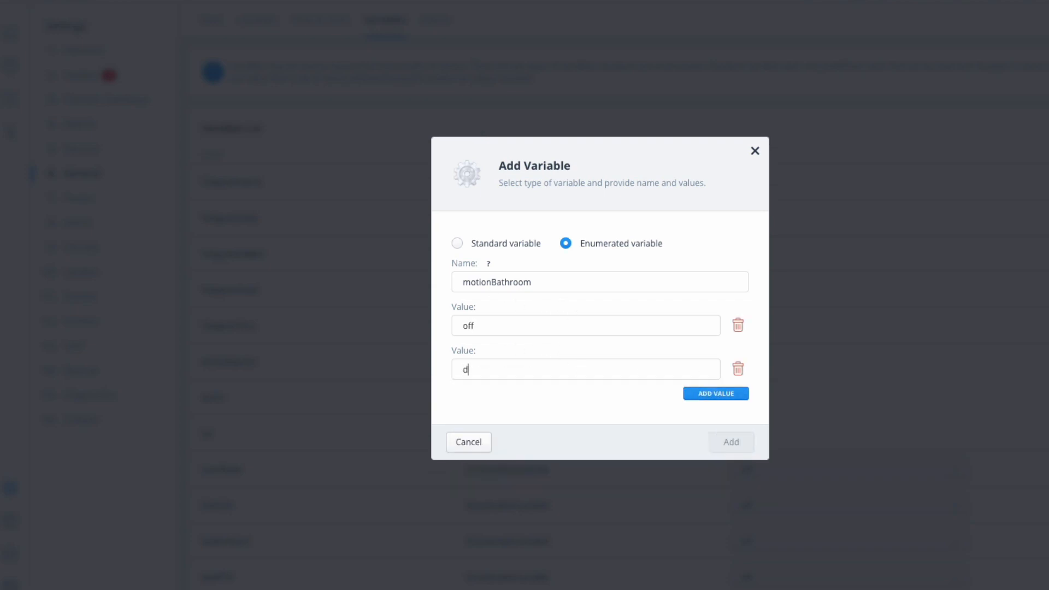
click(710, 394)
click(560, 389)
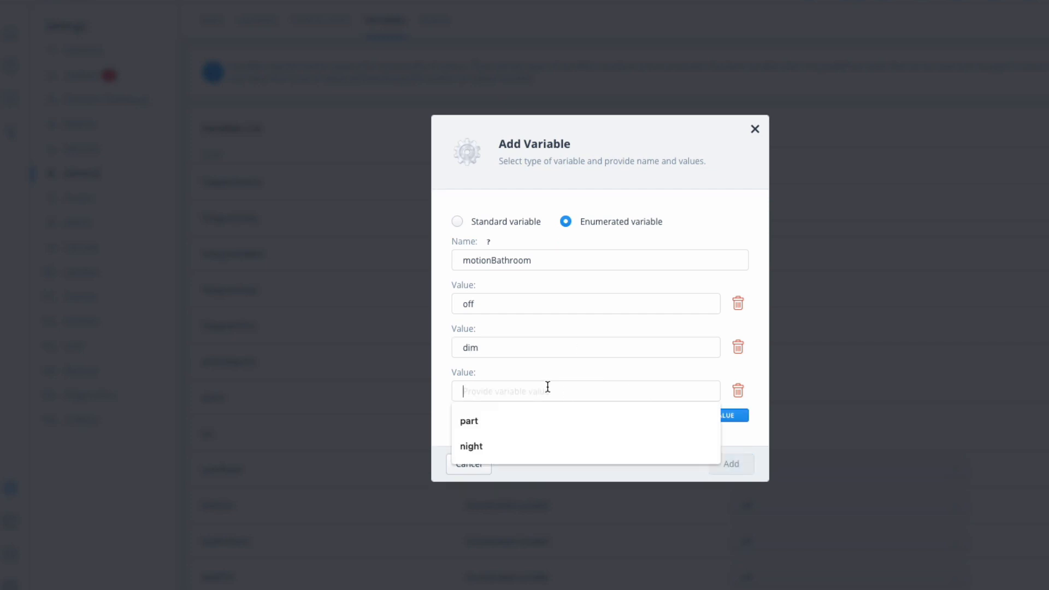
text(full)
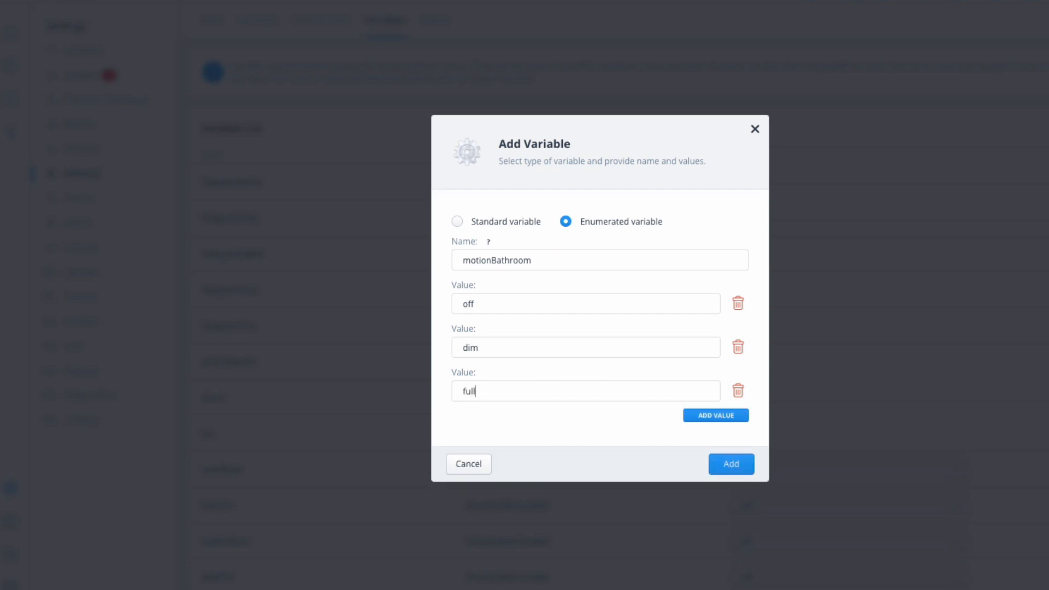
click(730, 465)
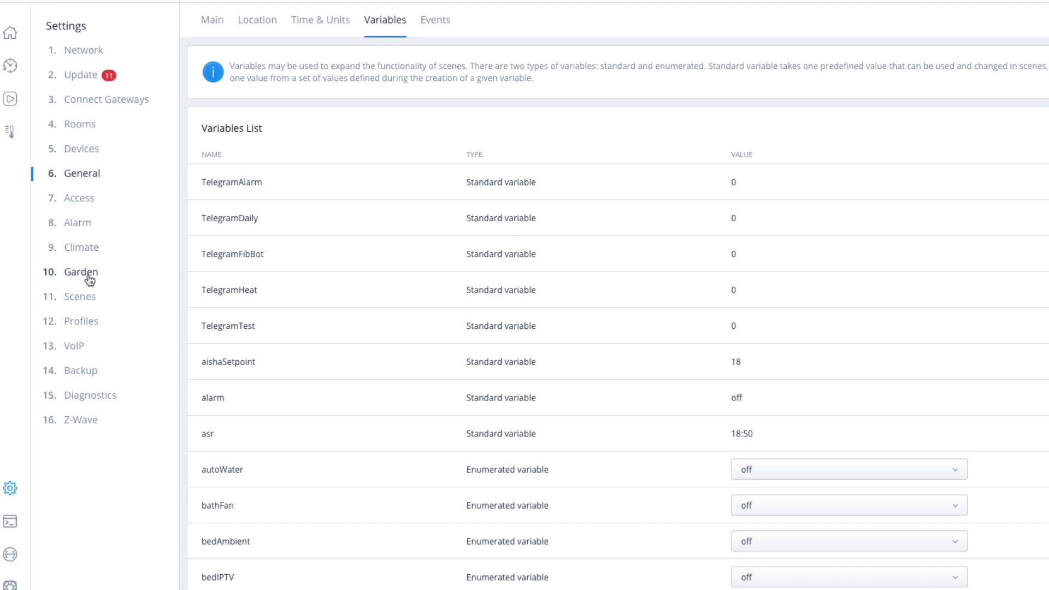
click(80, 298)
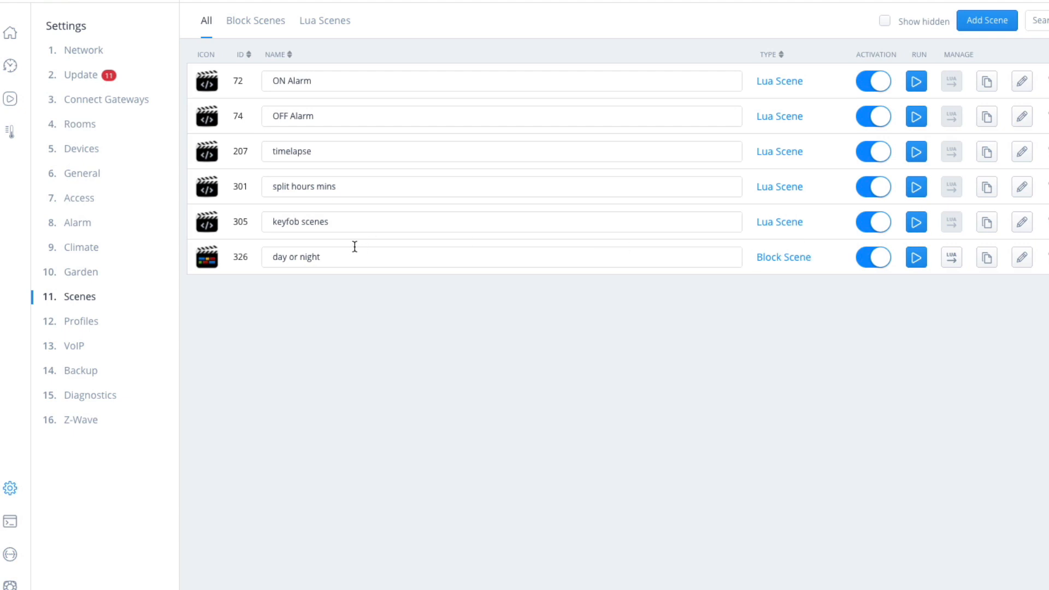
- Rename the "day or night" block scene as mBathroom Off and open it for editing
drag(283, 247, 334, 256)
text(mBathroom Off)
click(1022, 258)
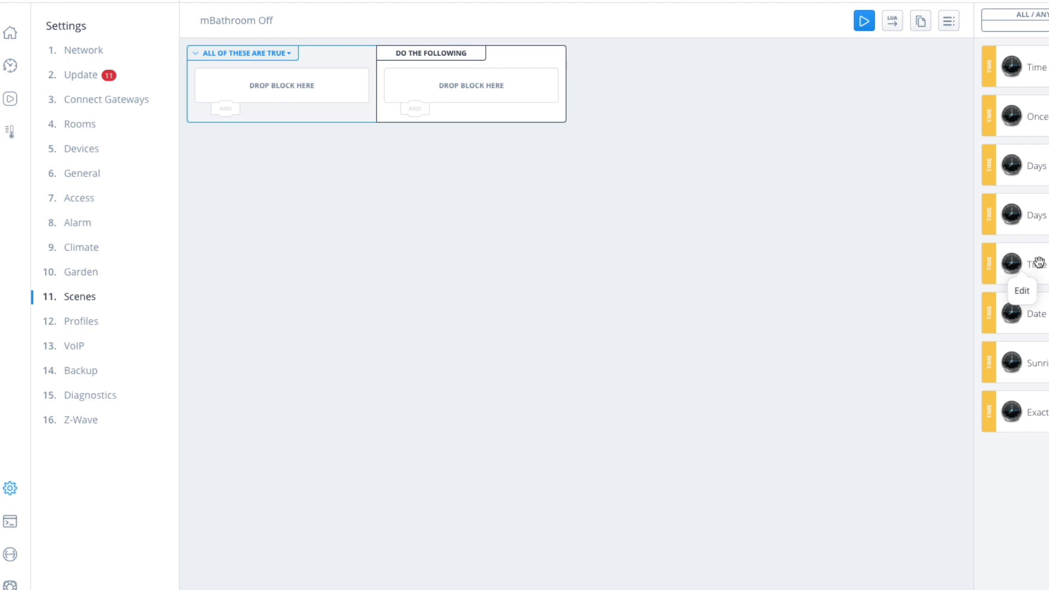
- Give the mBathroom Off scene a Sunrise & Sunset condition set to At sunrise
drag(1040, 415, 295, 99)
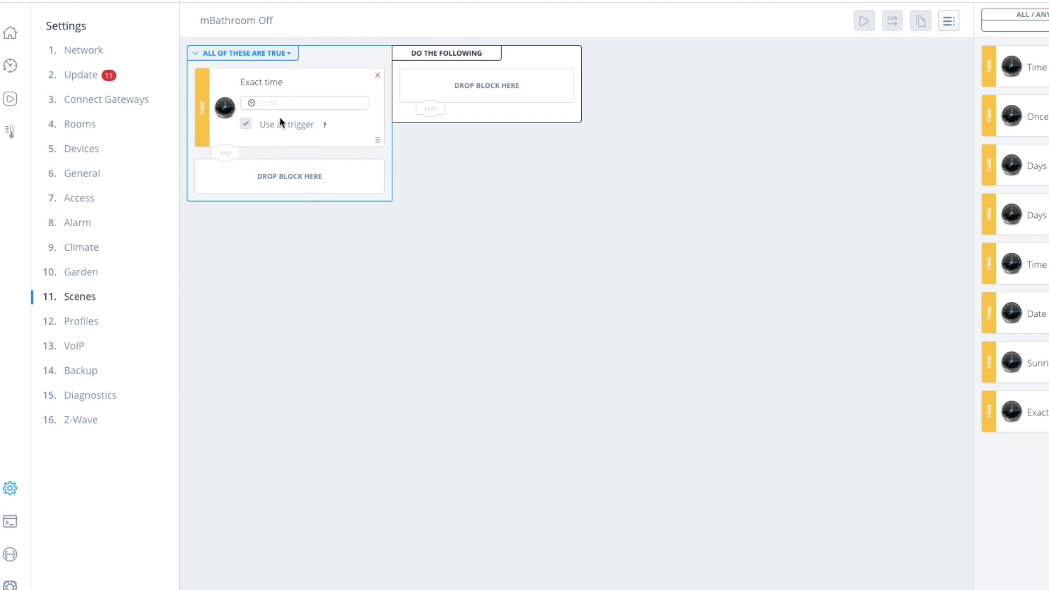
click(378, 75)
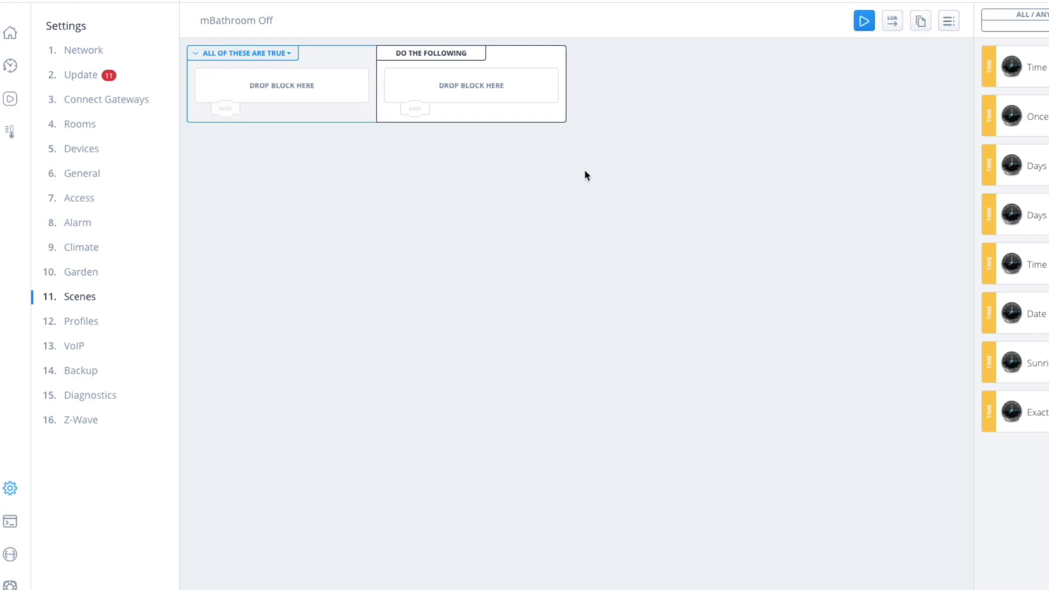
drag(1017, 362, 300, 149)
click(289, 104)
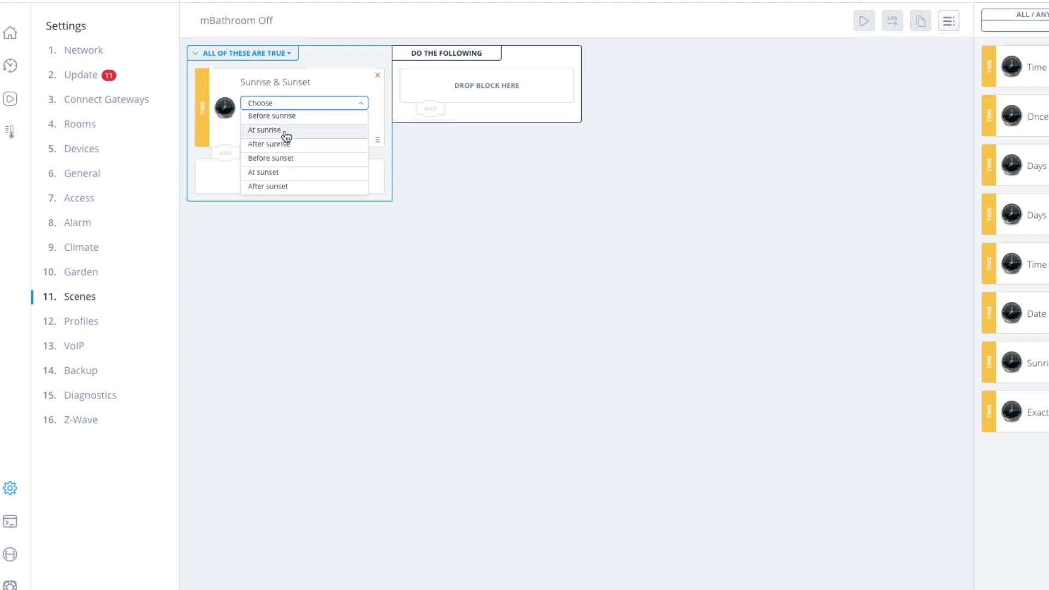
click(286, 131)
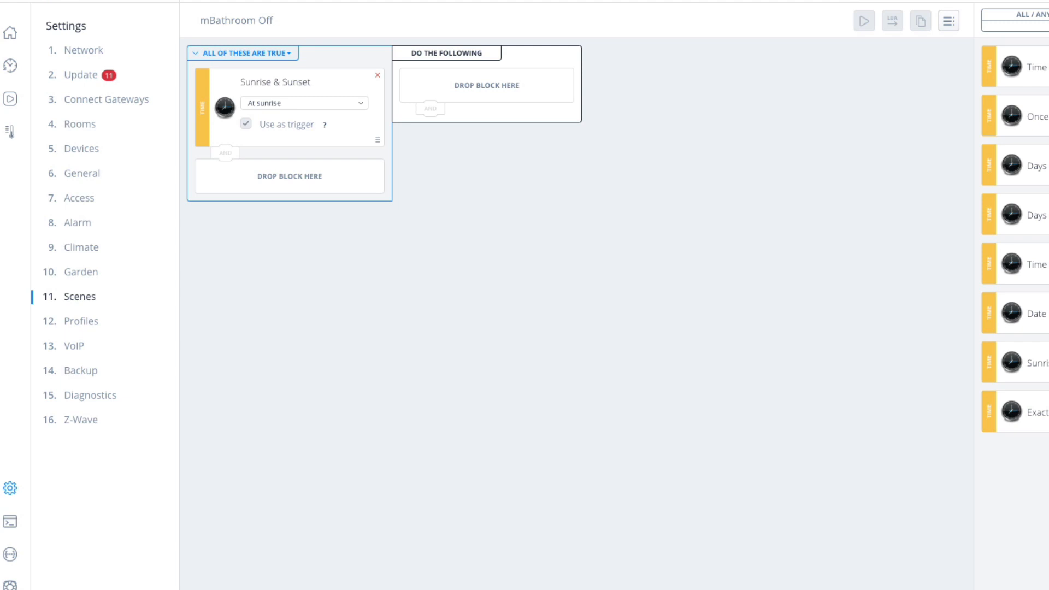
- Add a Variables action that sets motionBathroom to off, and return to the scenes list
drag(1014, 164, 494, 84)
click(475, 104)
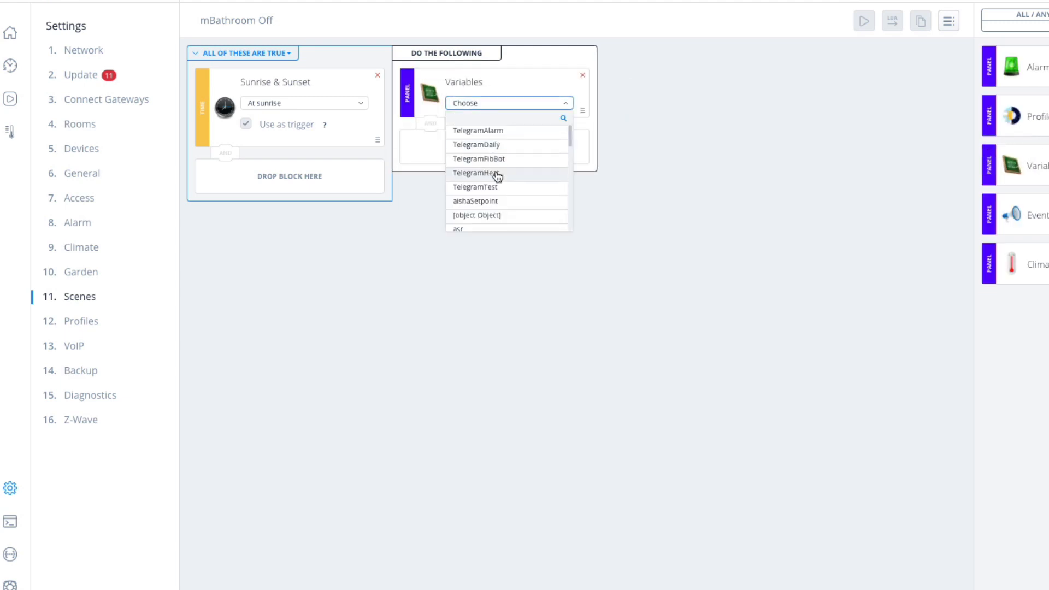
scroll(497, 176, down, 8)
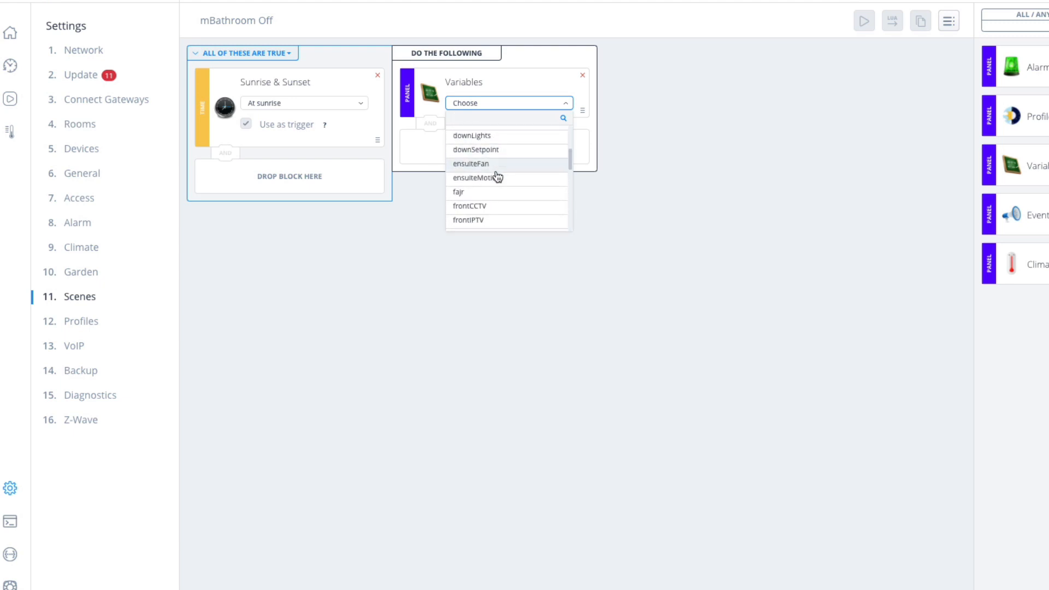
scroll(498, 176, down, 8)
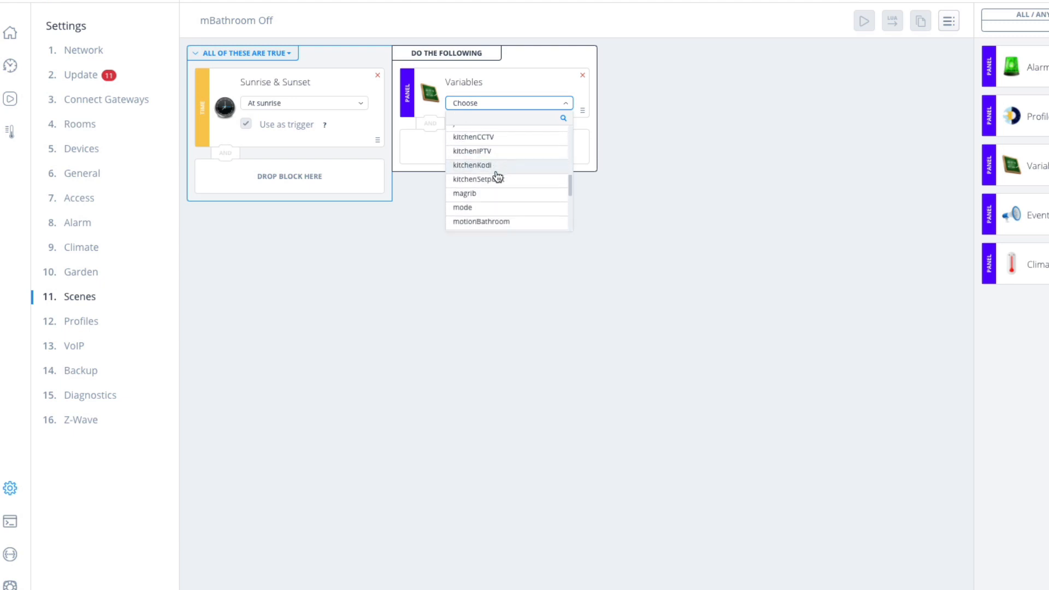
scroll(497, 176, down, 3)
click(497, 176)
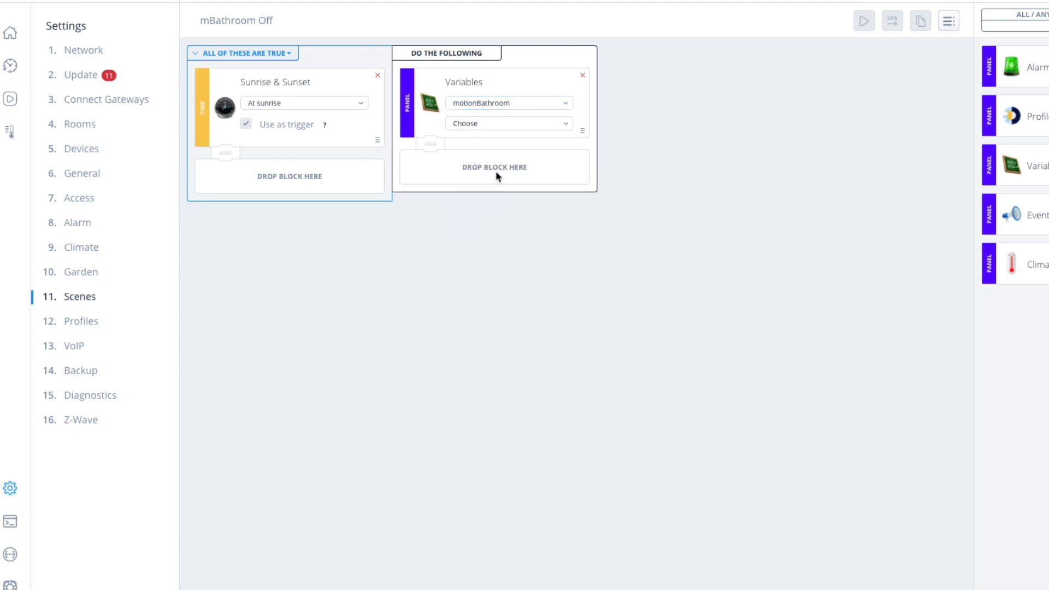
click(493, 129)
click(468, 165)
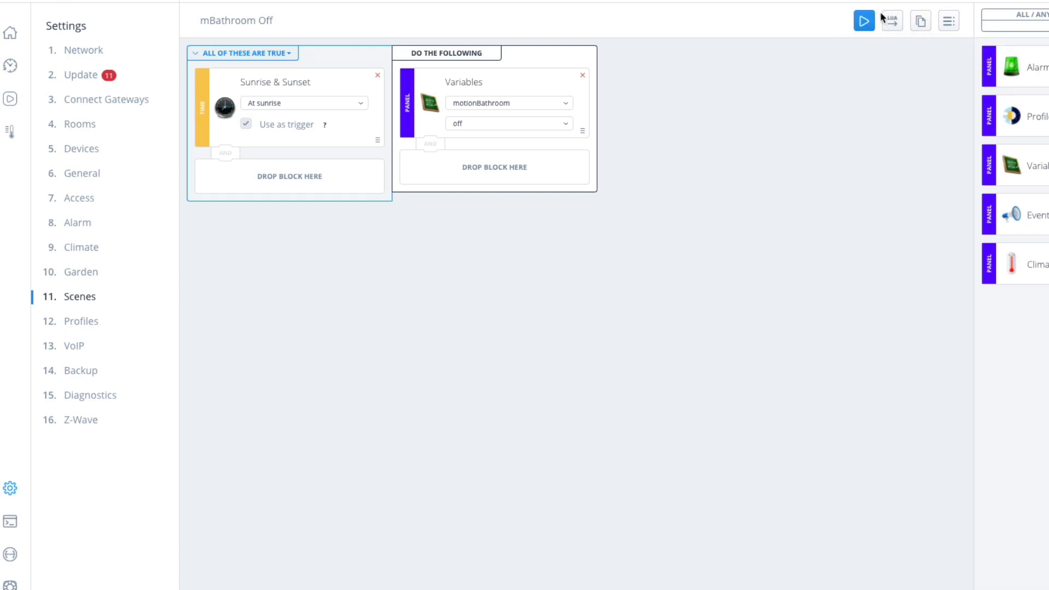
click(947, 20)
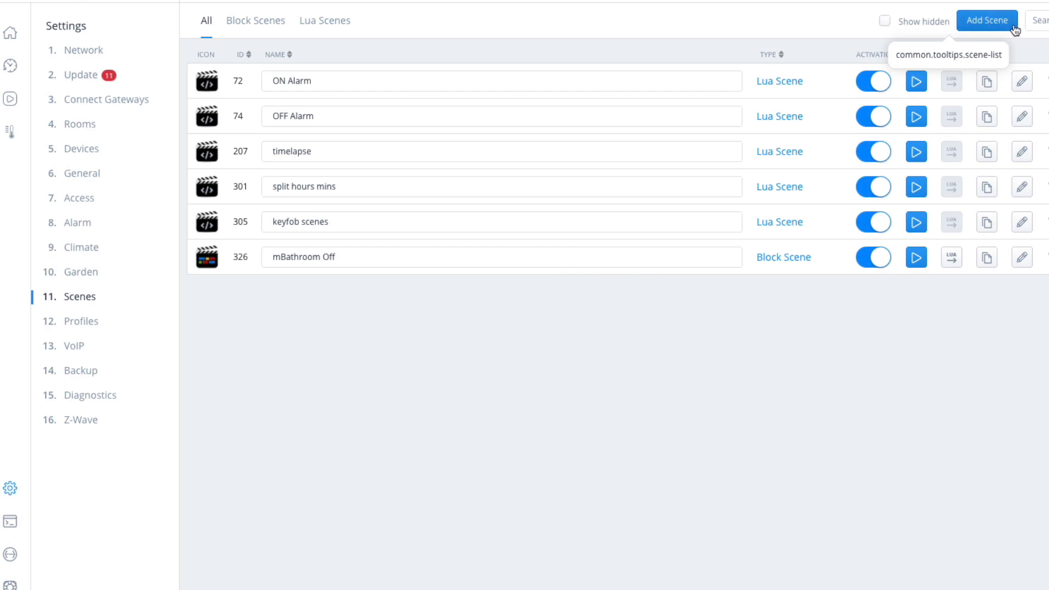
click(988, 21)
click(656, 328)
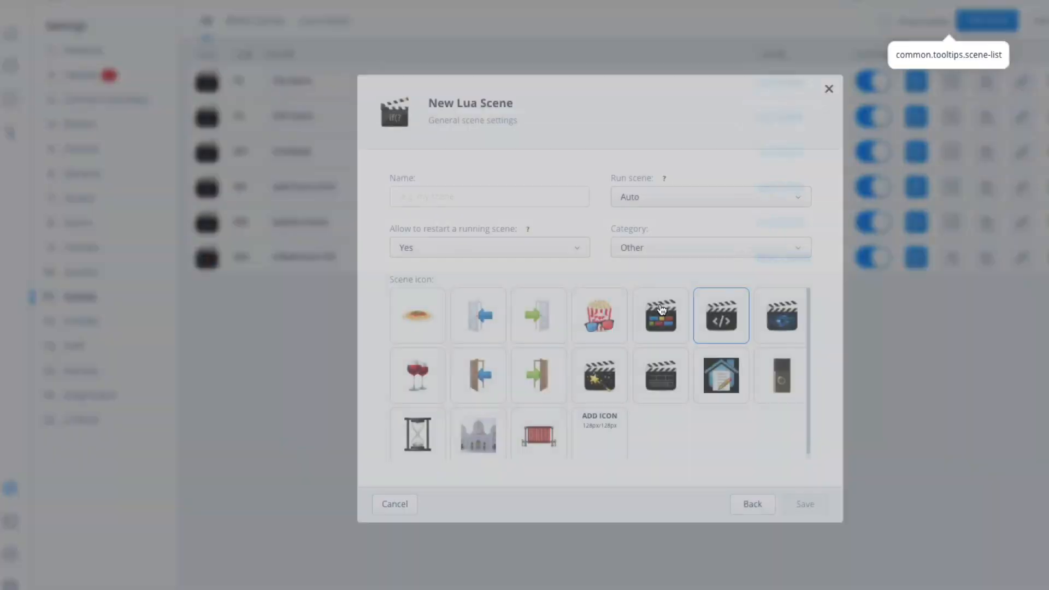
click(828, 88)
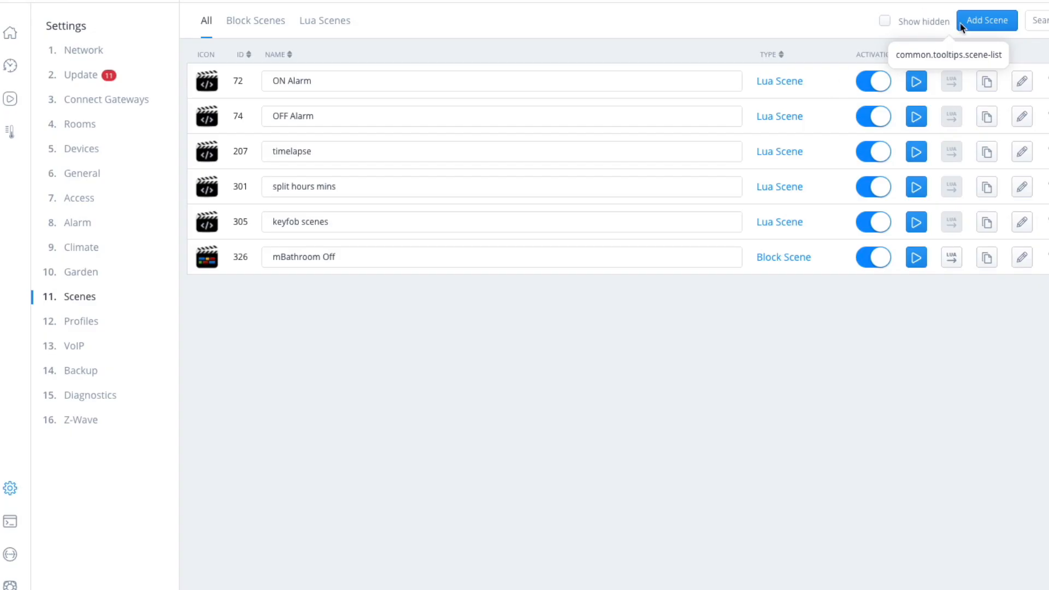
- Create a new block scene named mBathroom Dim
click(963, 25)
click(534, 300)
click(461, 194)
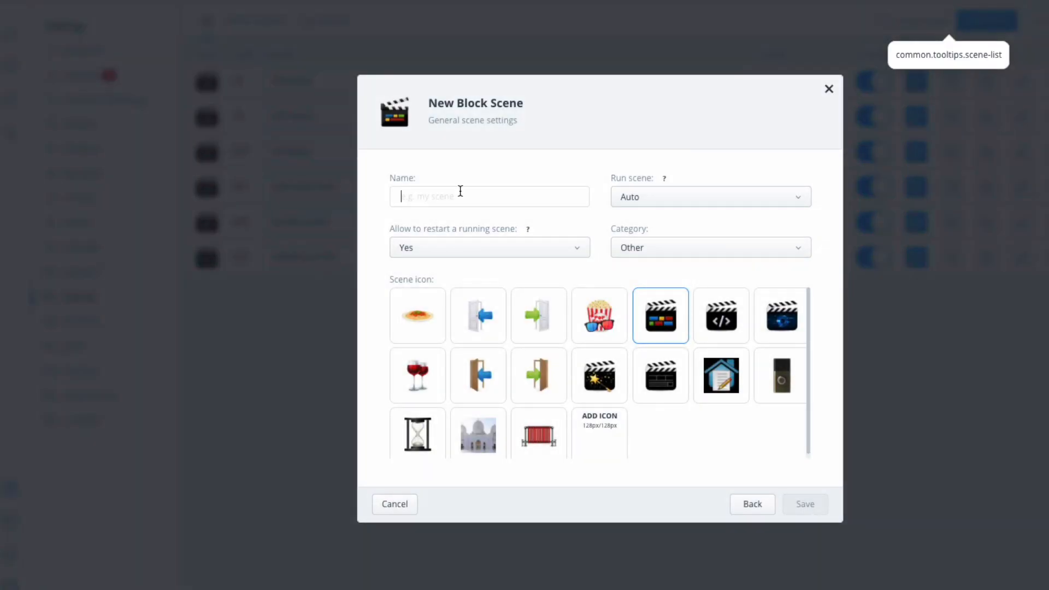
text(mBathroom)
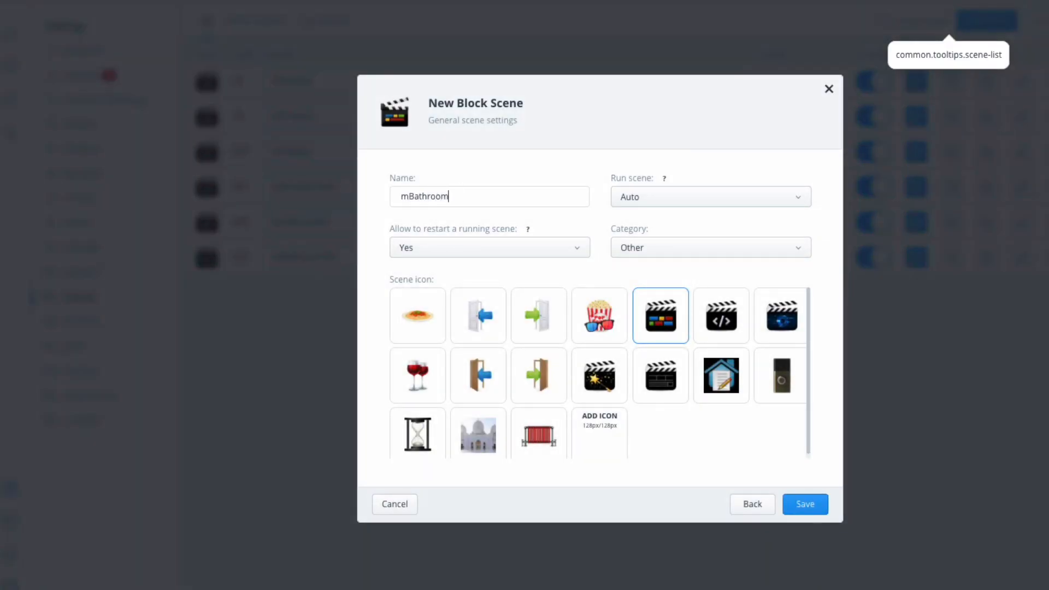
text( Dim)
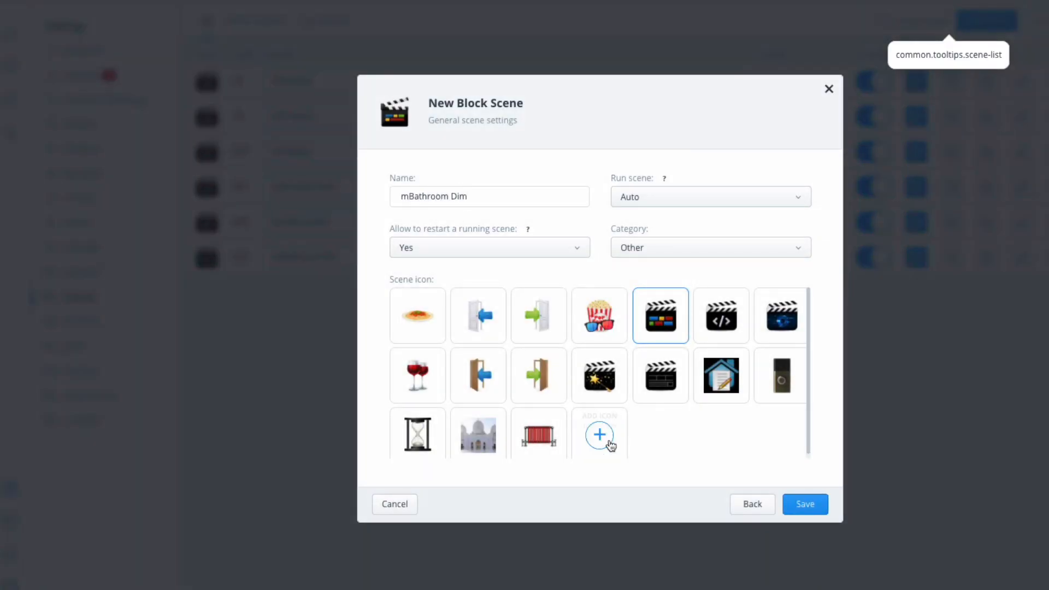
click(799, 502)
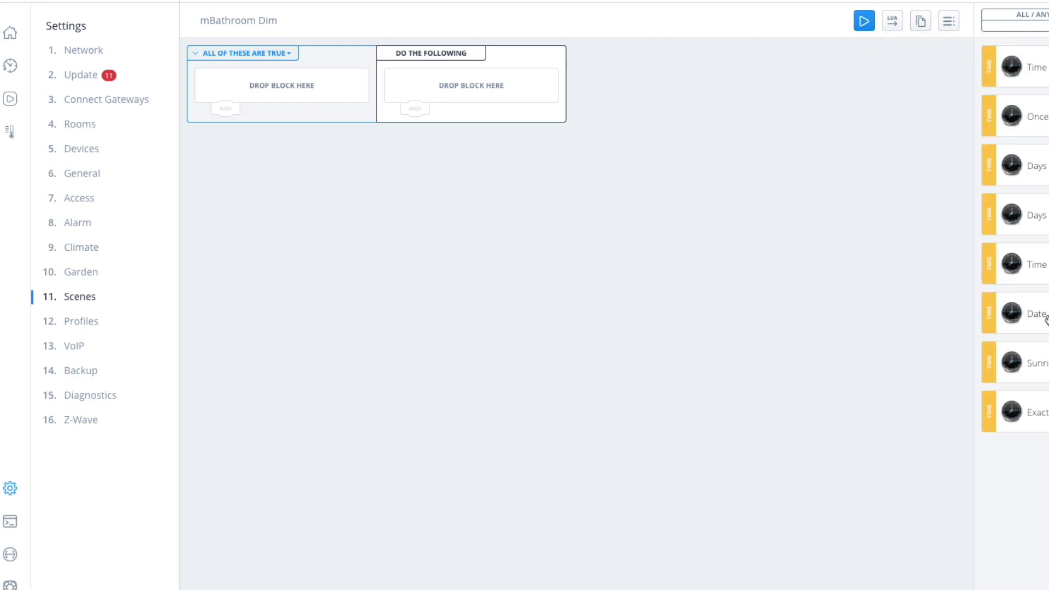
- Add an Exact time condition of 00:00 to the mBathroom Dim scene
drag(1045, 416, 271, 94)
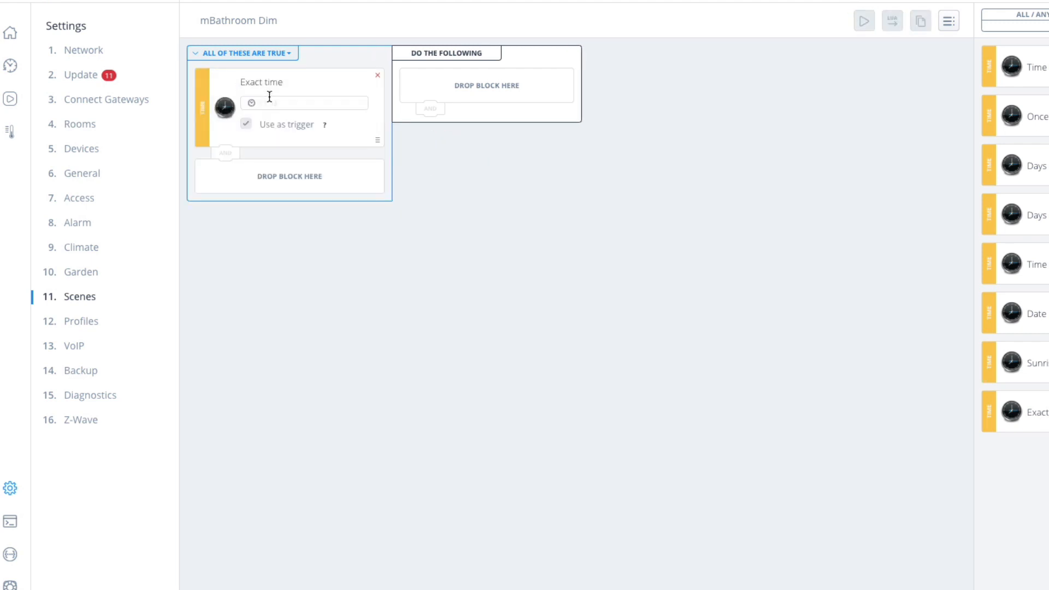
click(292, 103)
text(00:00)
- Add a Variables action to the mBathroom Dim scene and choose the motionBathroom variable for it
click(1048, 188)
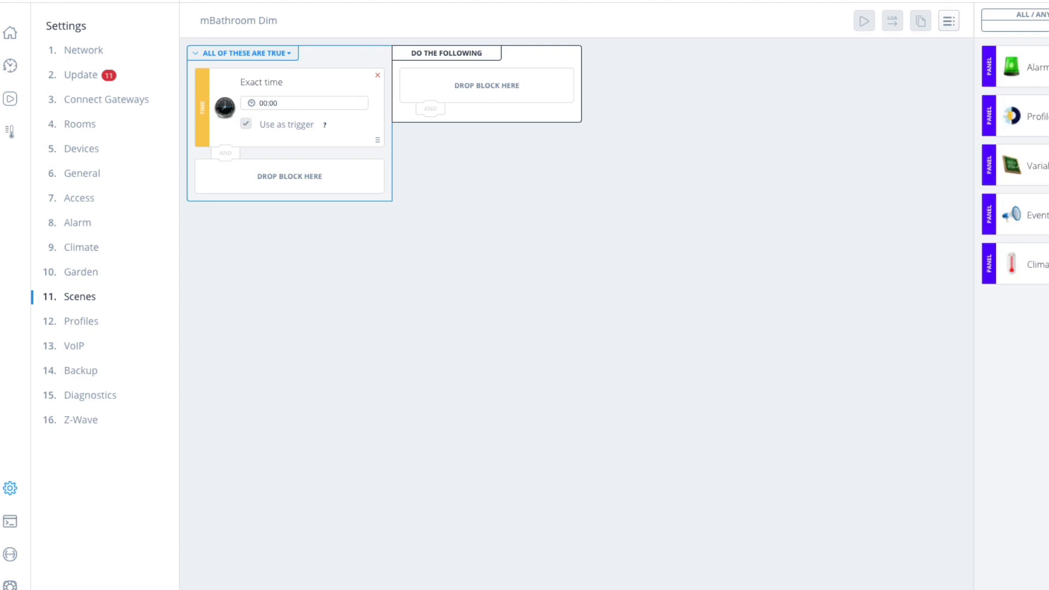
drag(1012, 166, 440, 86)
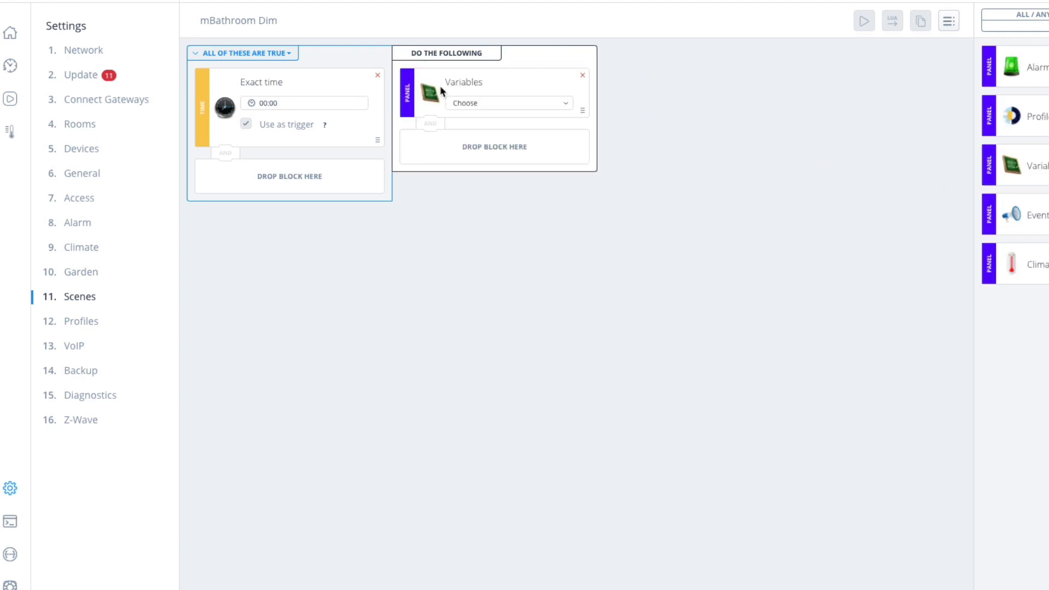
click(499, 109)
text(motio)
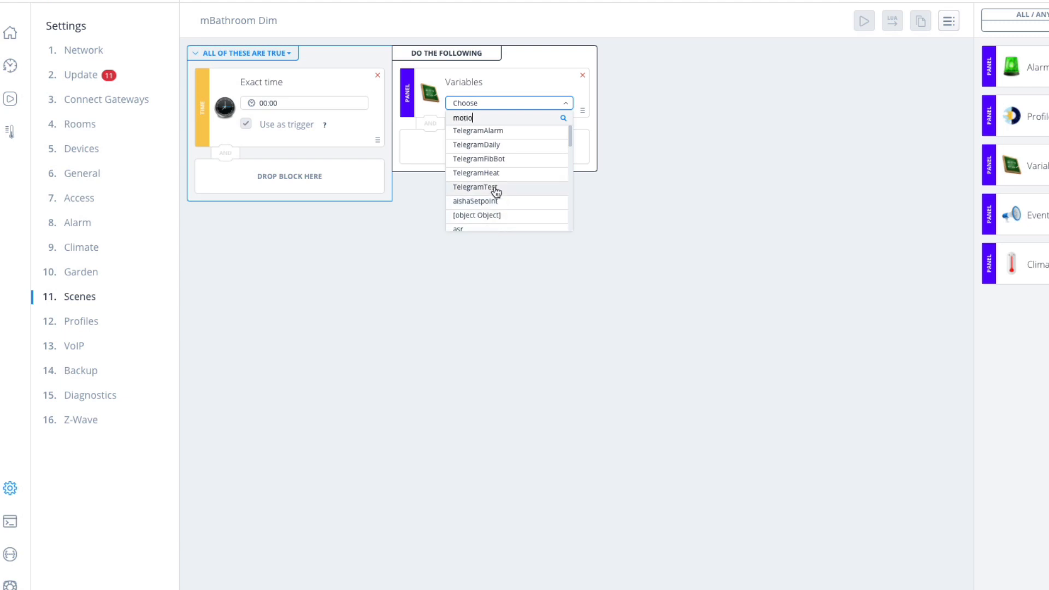
scroll(494, 186, down, 1)
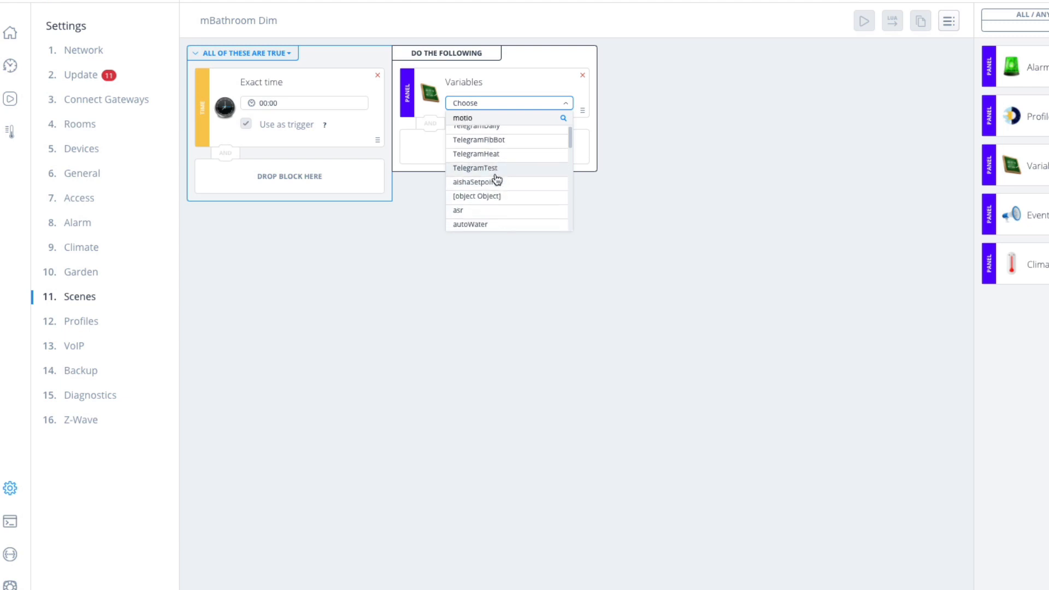
text(o)
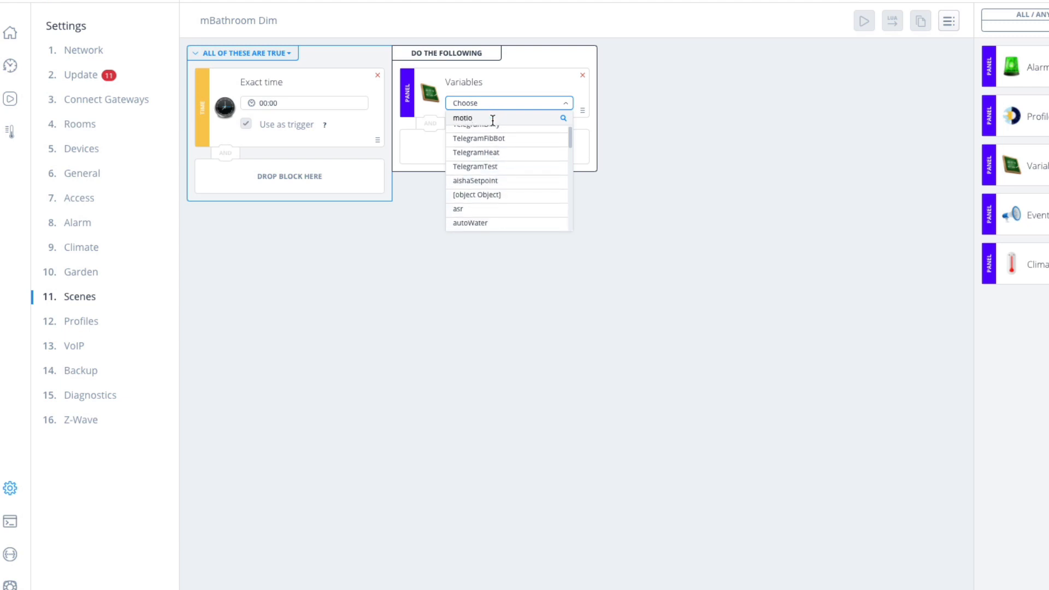
text(nBa)
key(BackSpace)
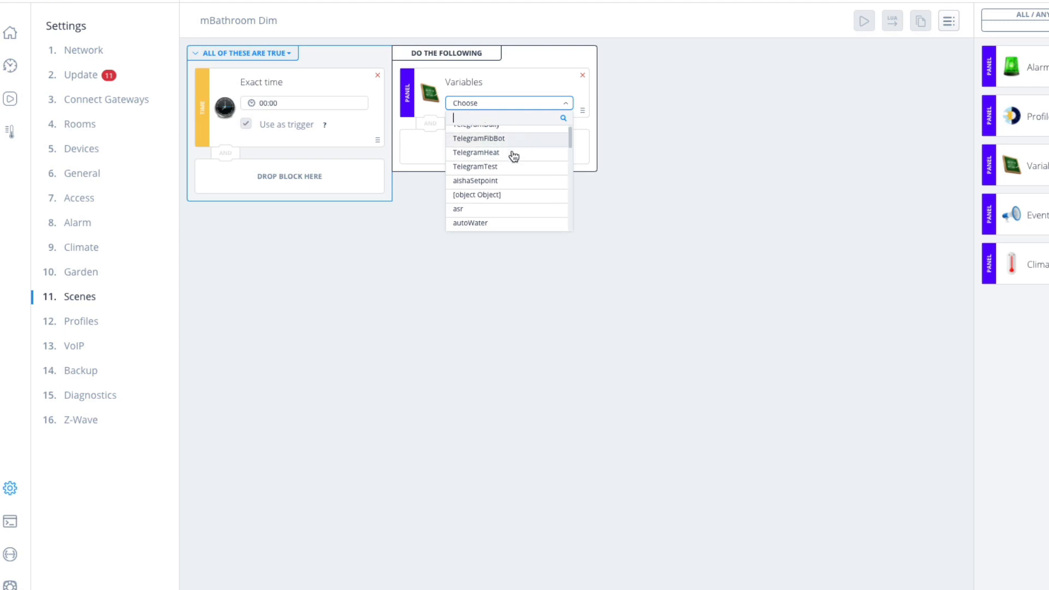
scroll(513, 157, down, 5)
scroll(515, 166, down, 8)
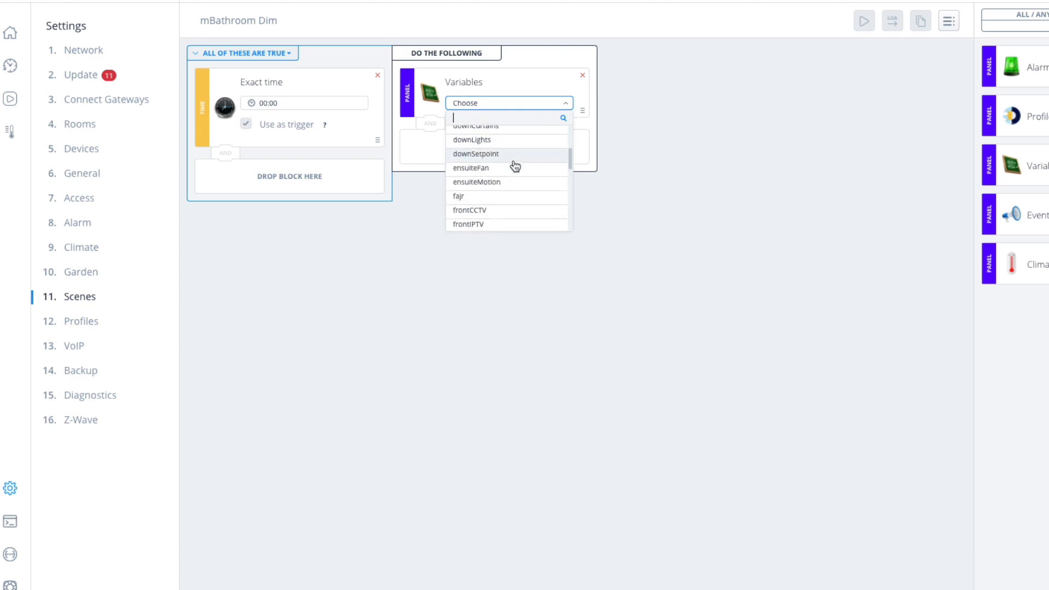
scroll(515, 166, down, 10)
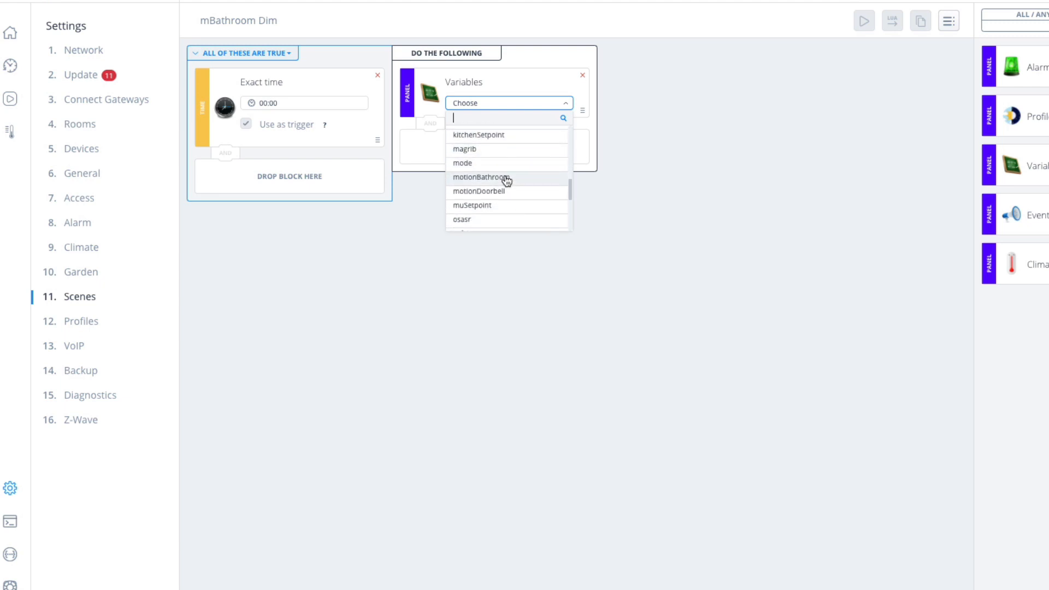
click(504, 178)
- Set the motionBathroom action's value to dim and return to the scenes list
click(492, 124)
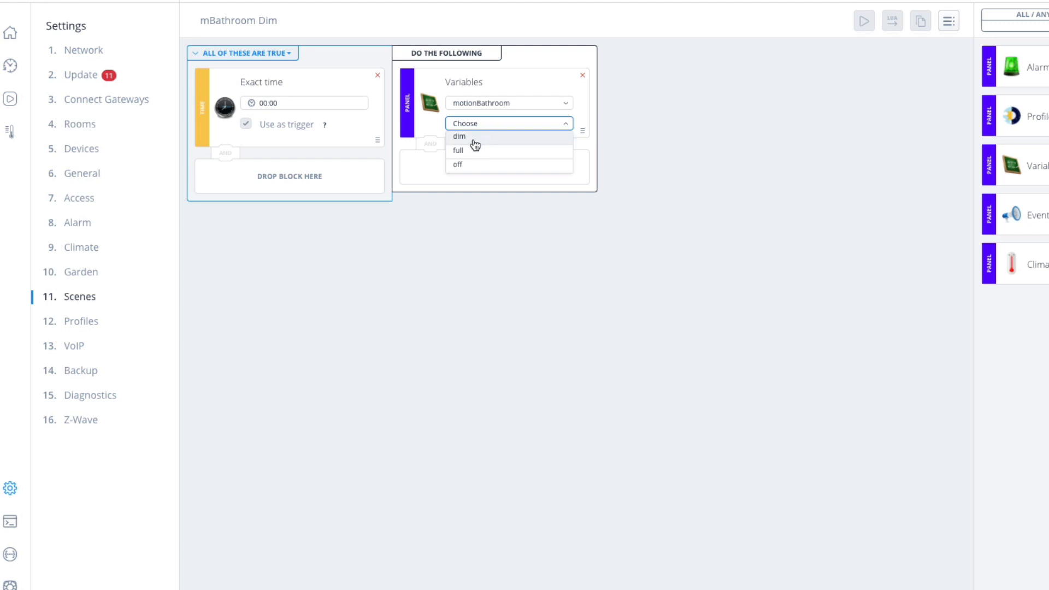
click(475, 142)
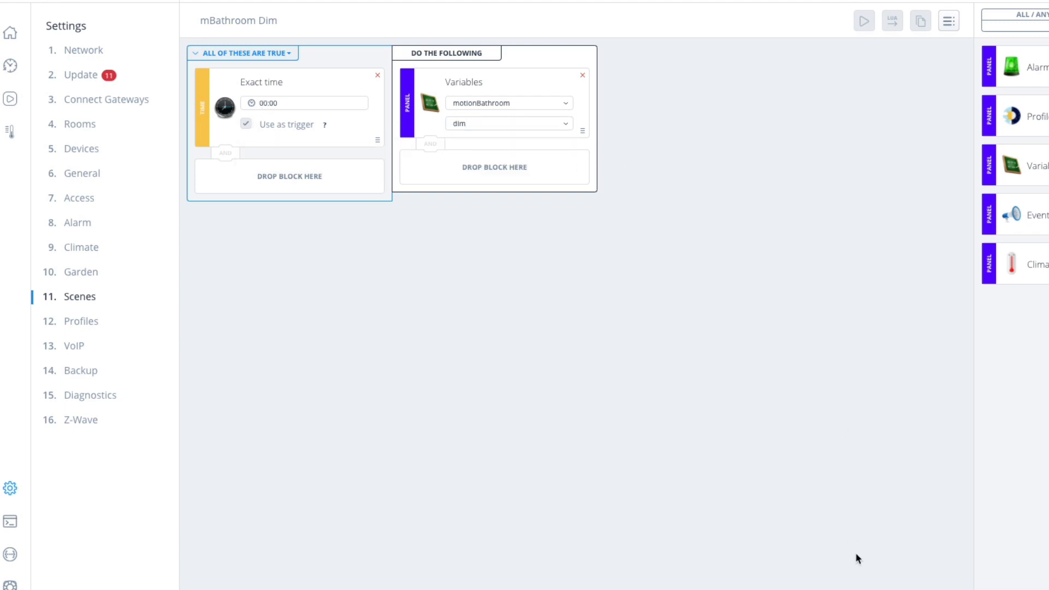
click(949, 25)
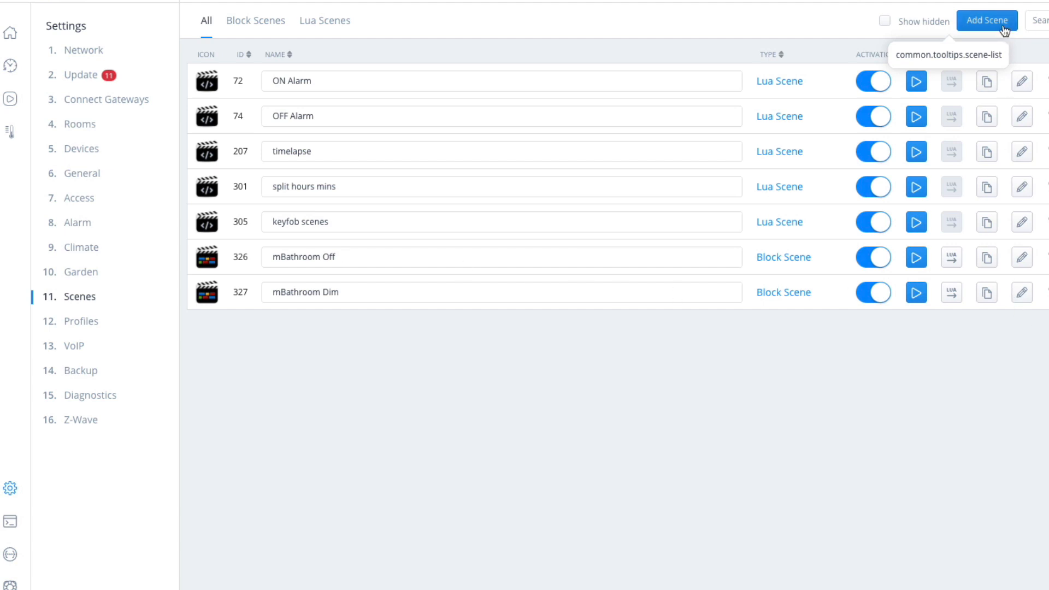
- Create a new block scene named mBathrom Full
click(987, 21)
click(518, 328)
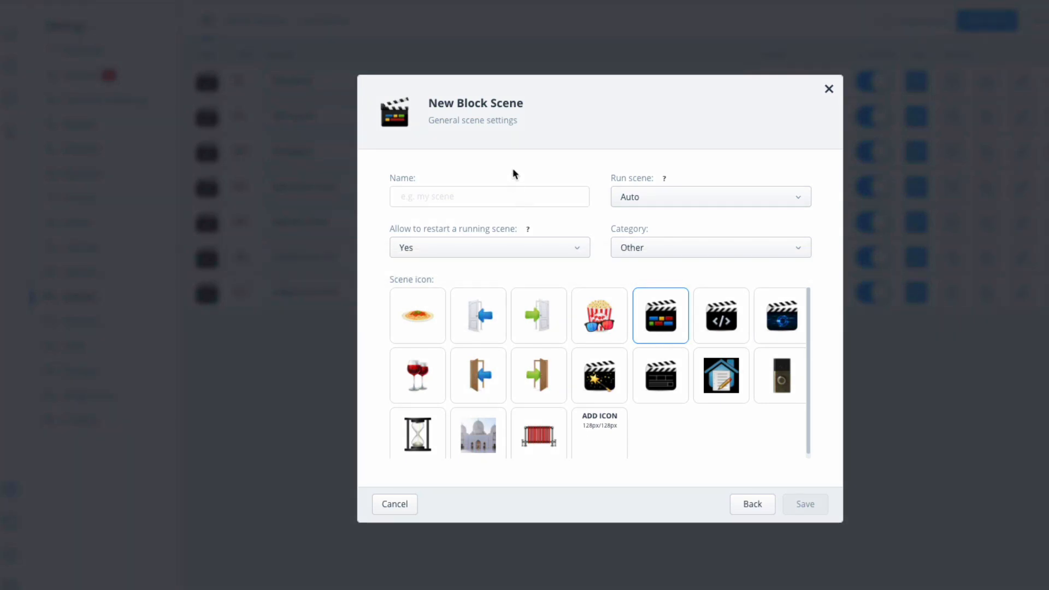
click(512, 194)
text(my)
key(BackSpace)
key(BackSpace)
text(mBathrom)
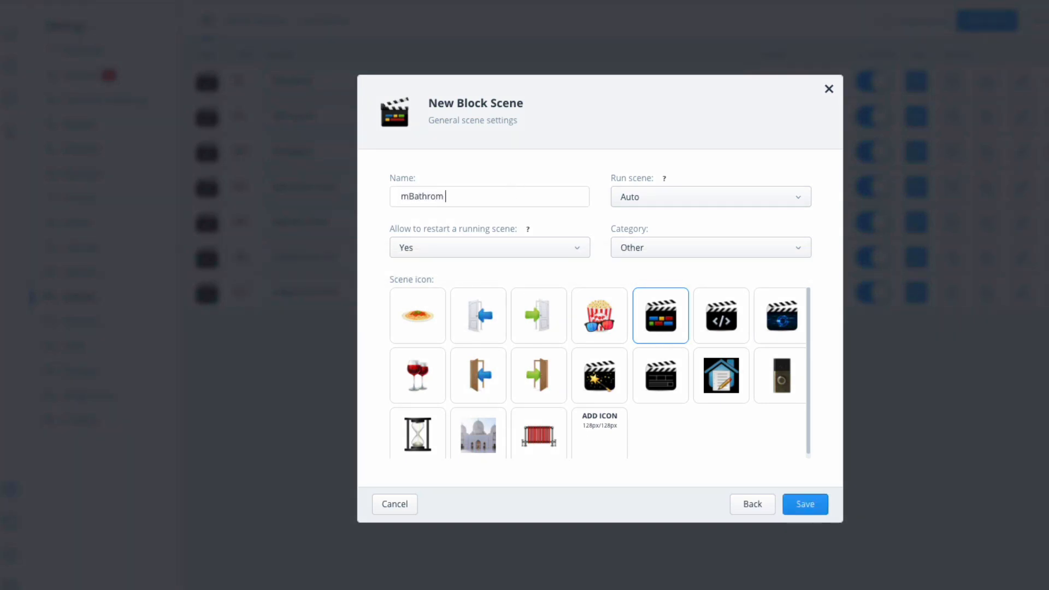
text( Full)
click(805, 503)
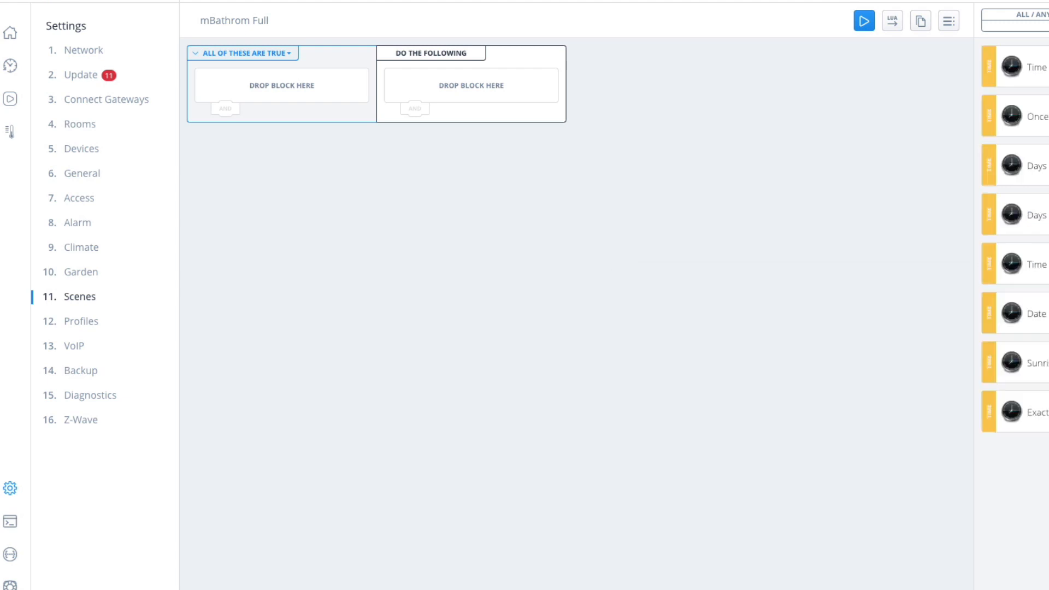
- Add a Sunrise & Sunset condition set to At sunset to the mBathrom Full scene
drag(1039, 363, 288, 114)
click(287, 111)
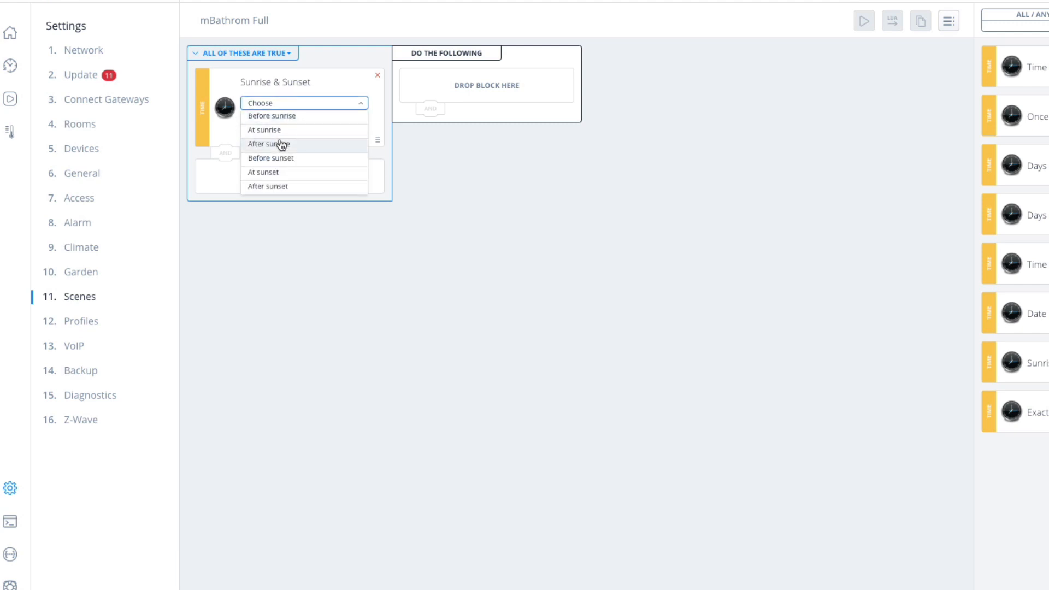
click(274, 173)
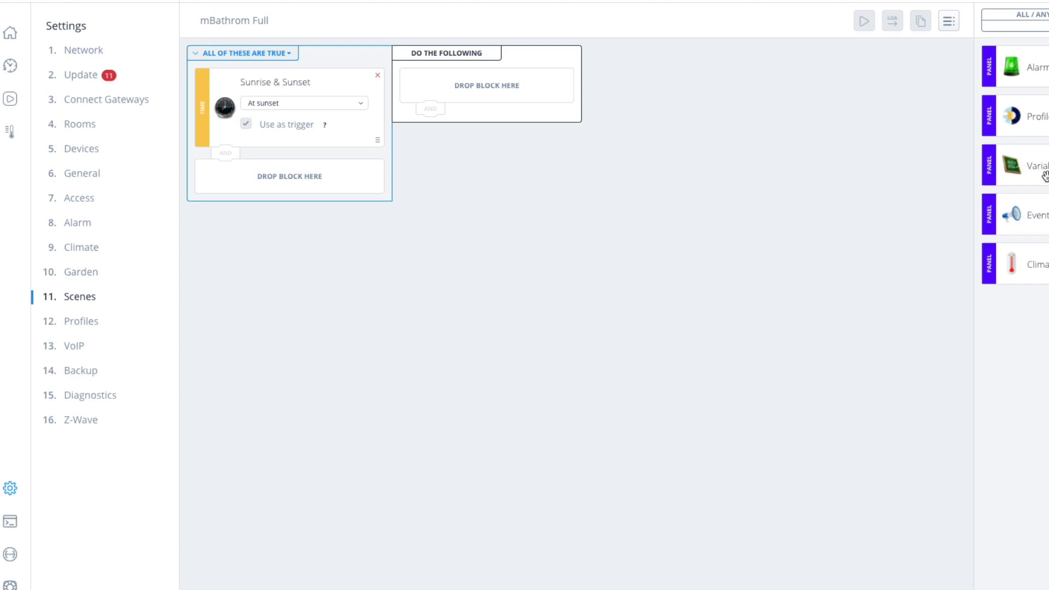
- Add a Variables action to the mBathrom Full scene and choose the motionBathroom variable for it
drag(1016, 170, 508, 84)
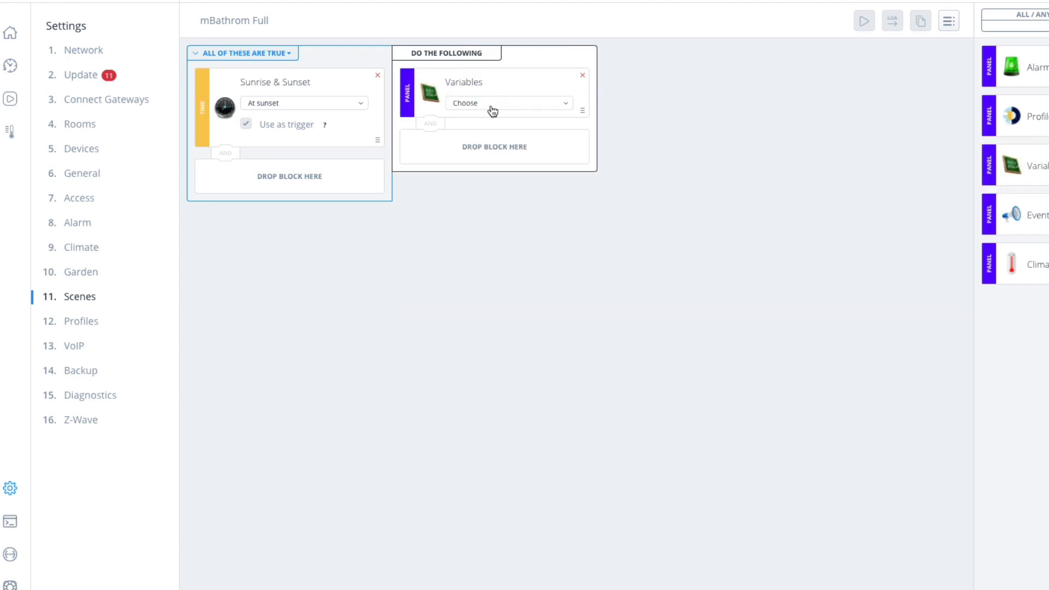
click(491, 106)
scroll(506, 215, down, 5)
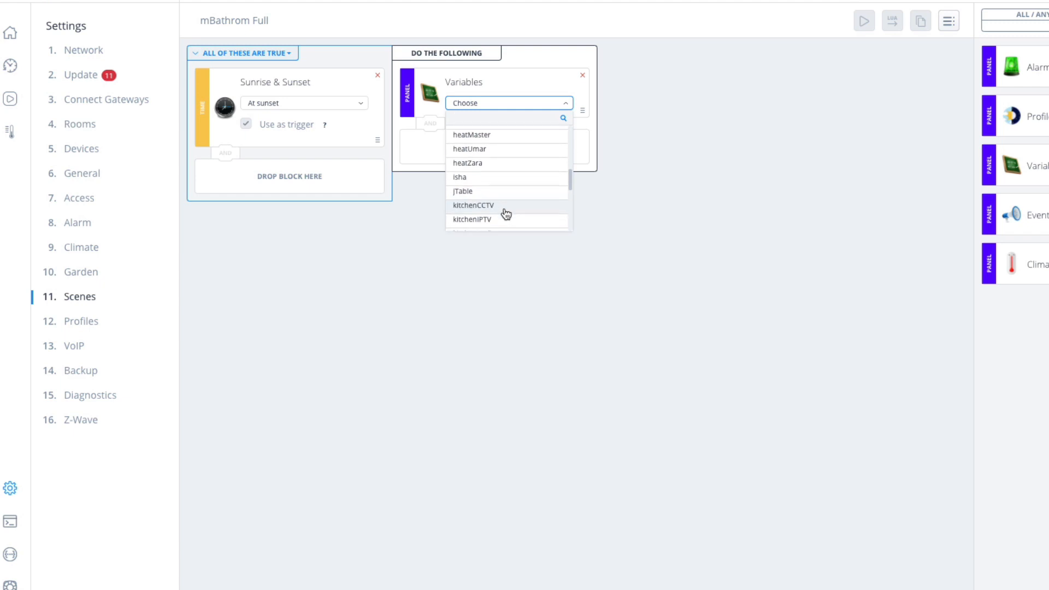
click(504, 189)
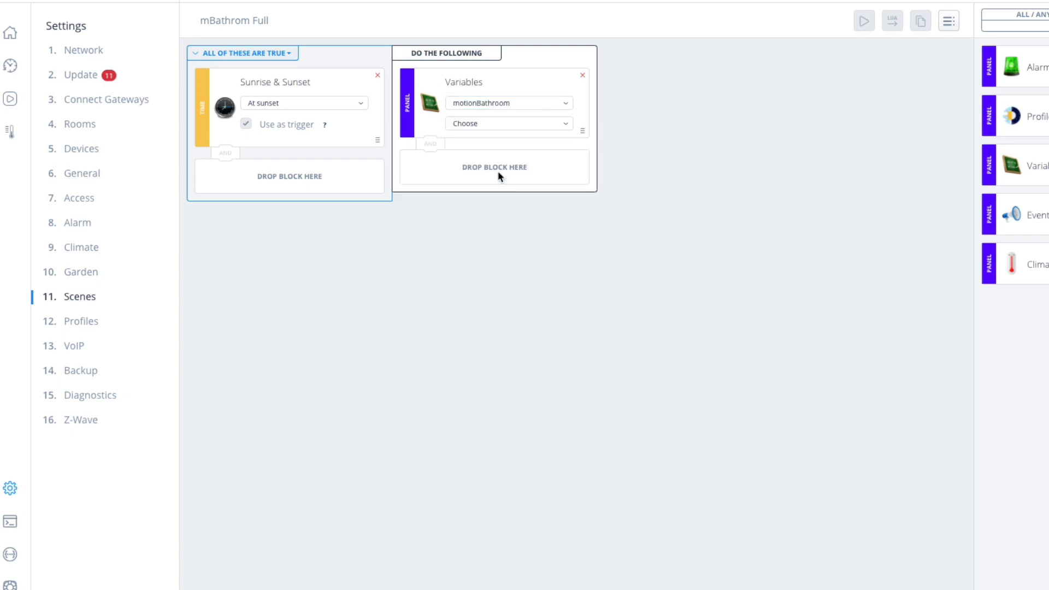
- Set the motionBathroom action's value to full and return to the scenes list
click(497, 127)
click(476, 156)
click(950, 22)
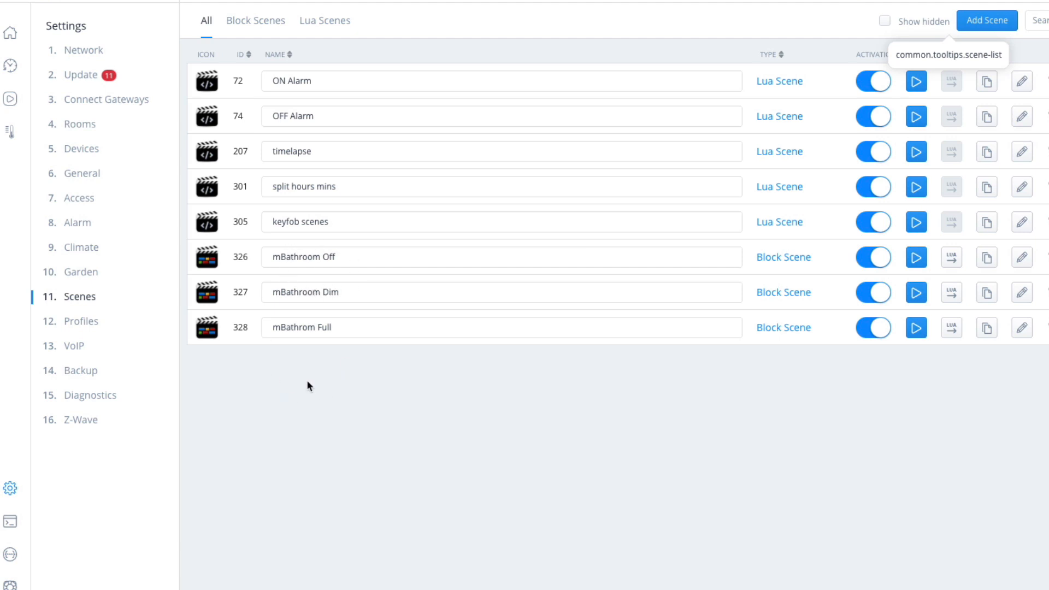
- Create a new block scene named motion bath dim
click(1011, 25)
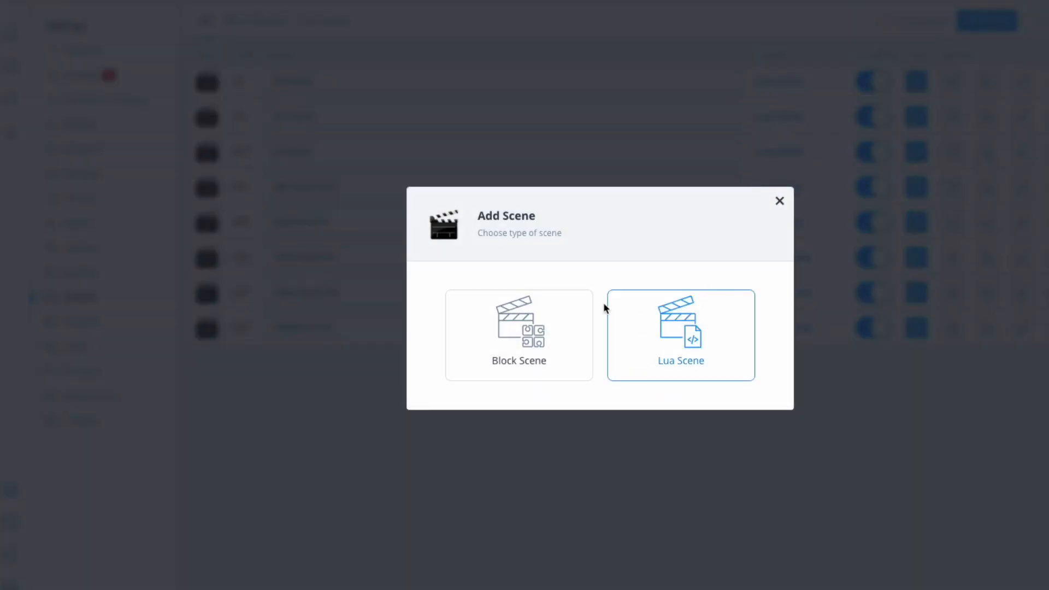
click(554, 299)
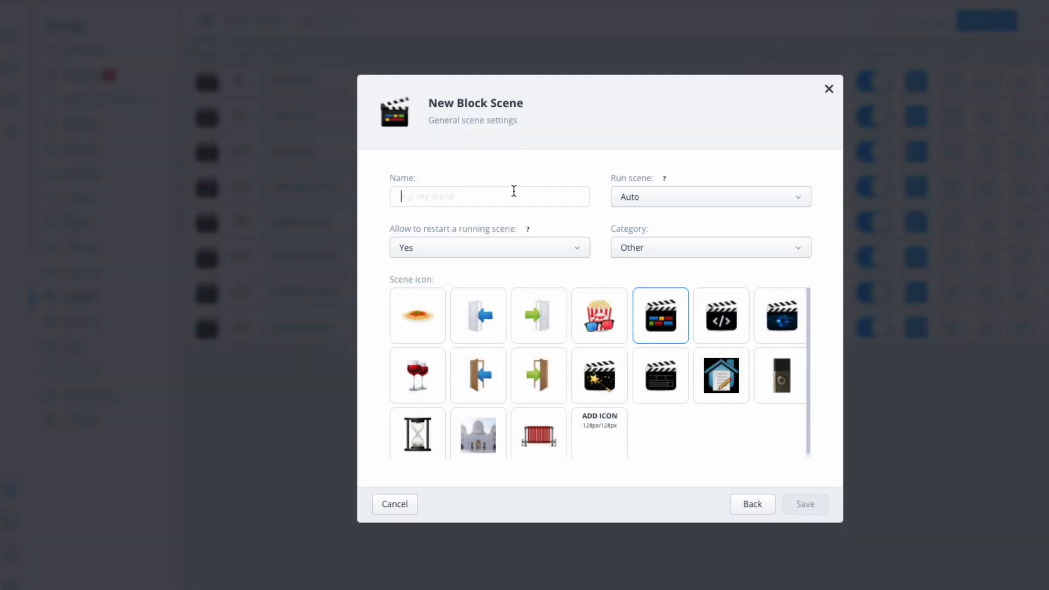
text(motion b)
text(ath)
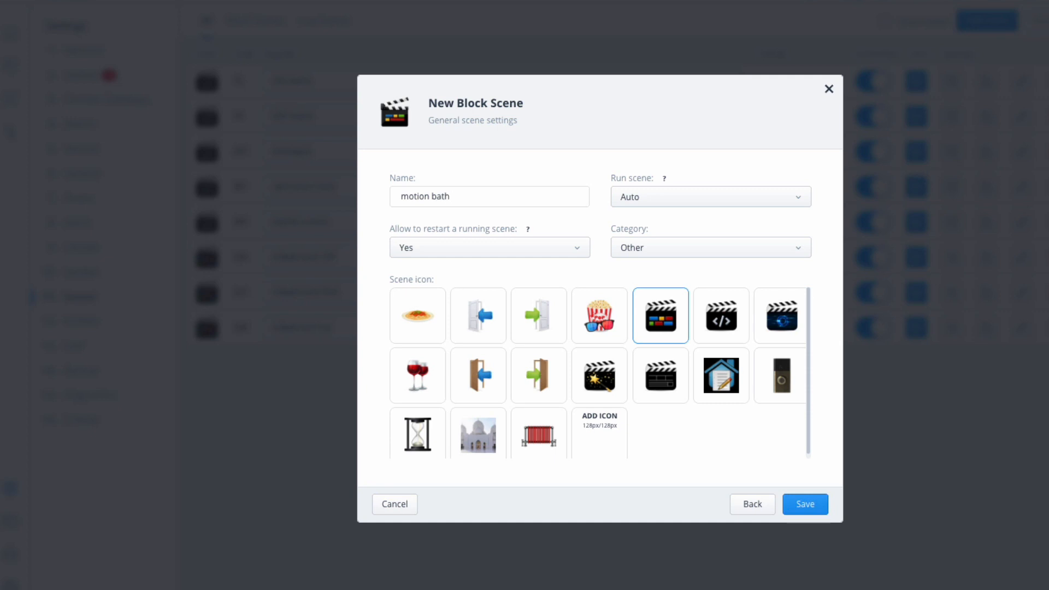
text( dim)
click(799, 500)
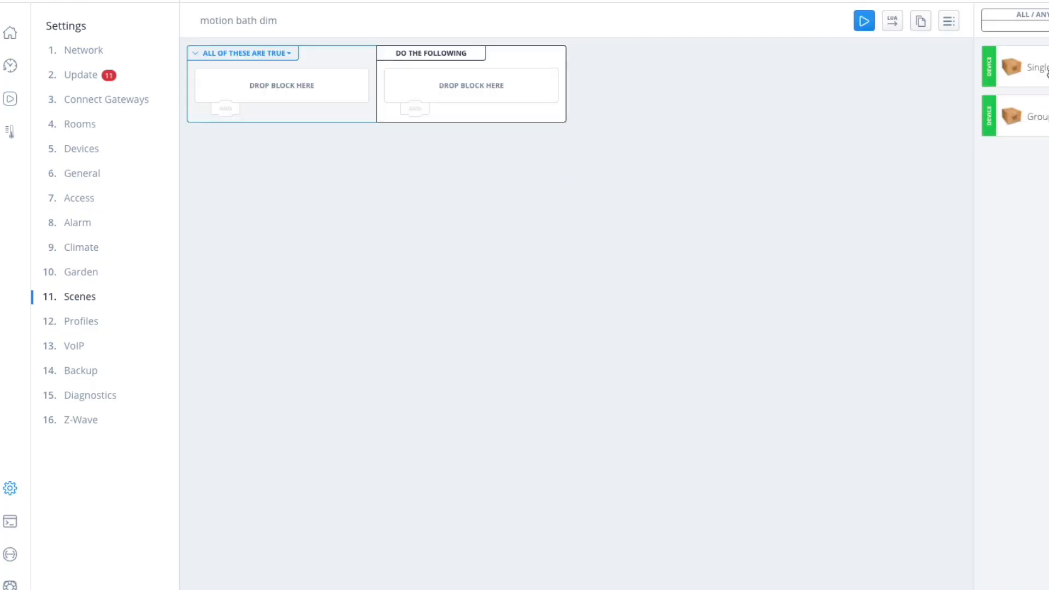
- Add a Single device condition to the motion bath dim scene and choose WC Motion in Ground Floor | WC
drag(1045, 68, 277, 98)
click(304, 106)
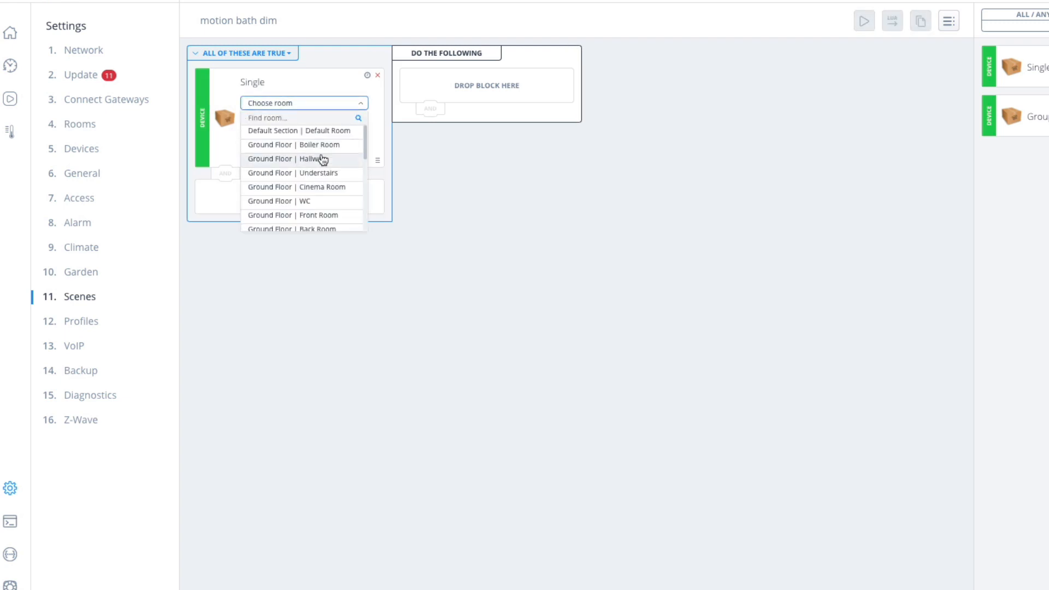
click(311, 201)
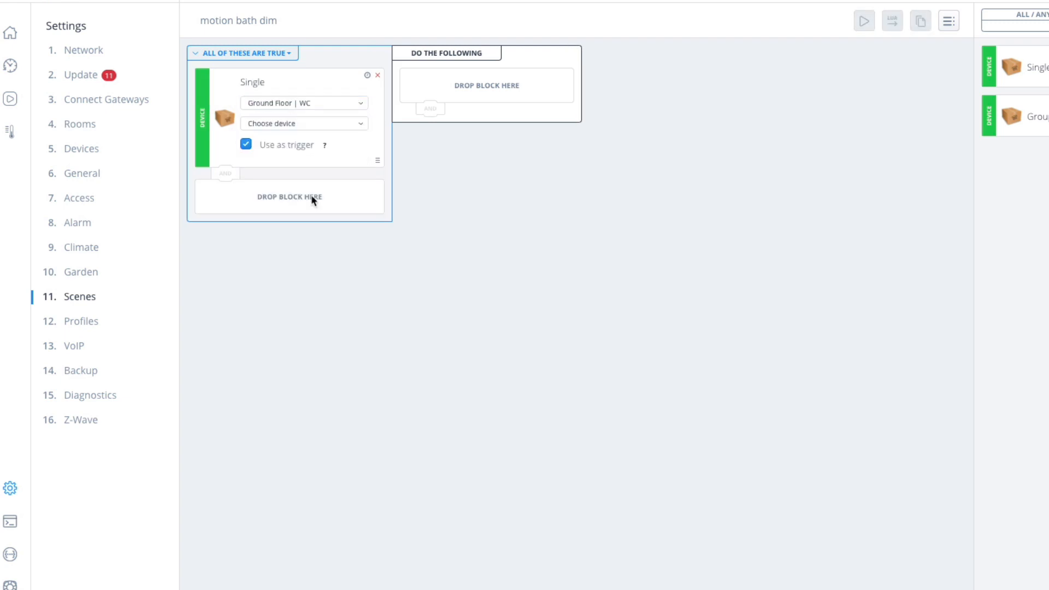
click(311, 123)
click(289, 179)
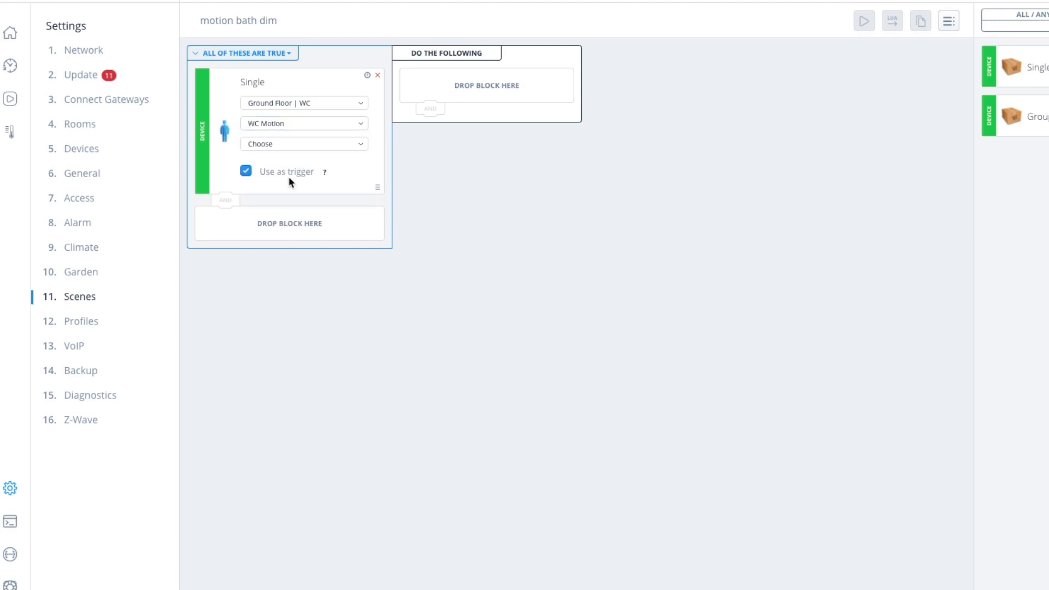
click(293, 147)
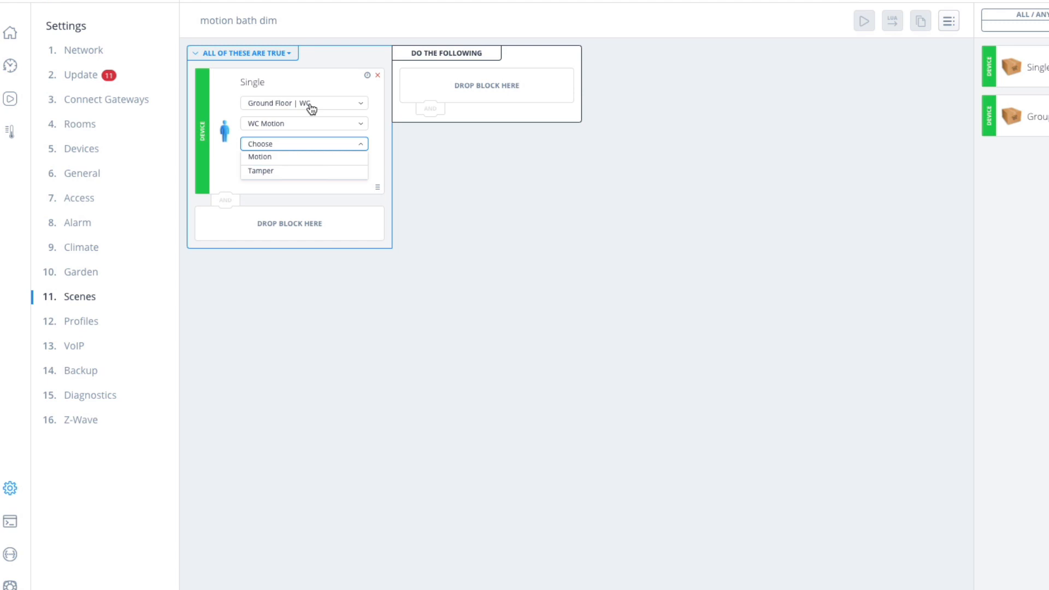
- Change the Single condition to Back Motion in Ground Floor | Back Room, with Motion == Detected
click(311, 110)
click(308, 158)
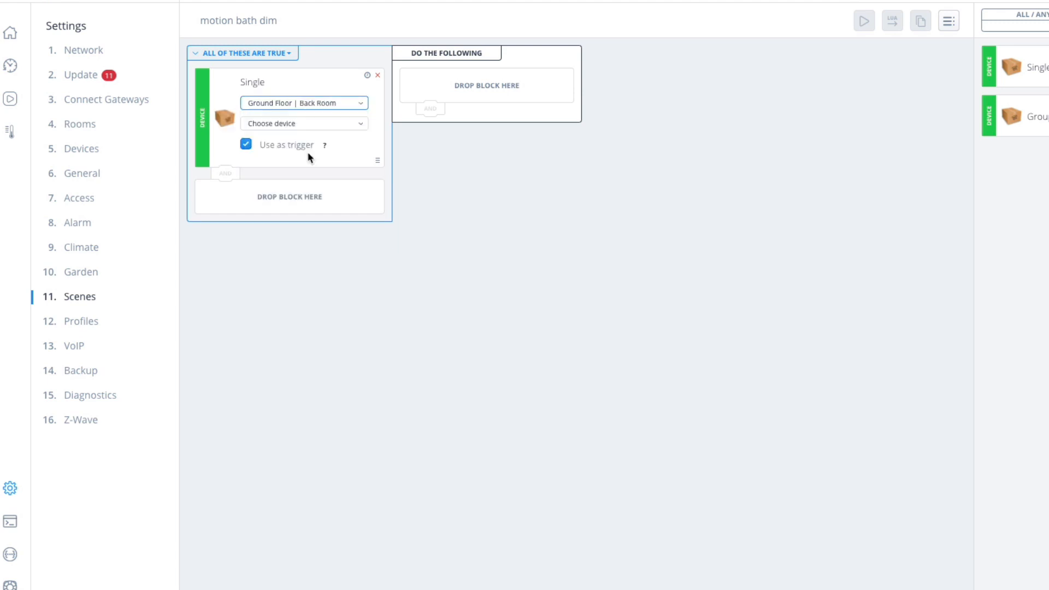
click(311, 126)
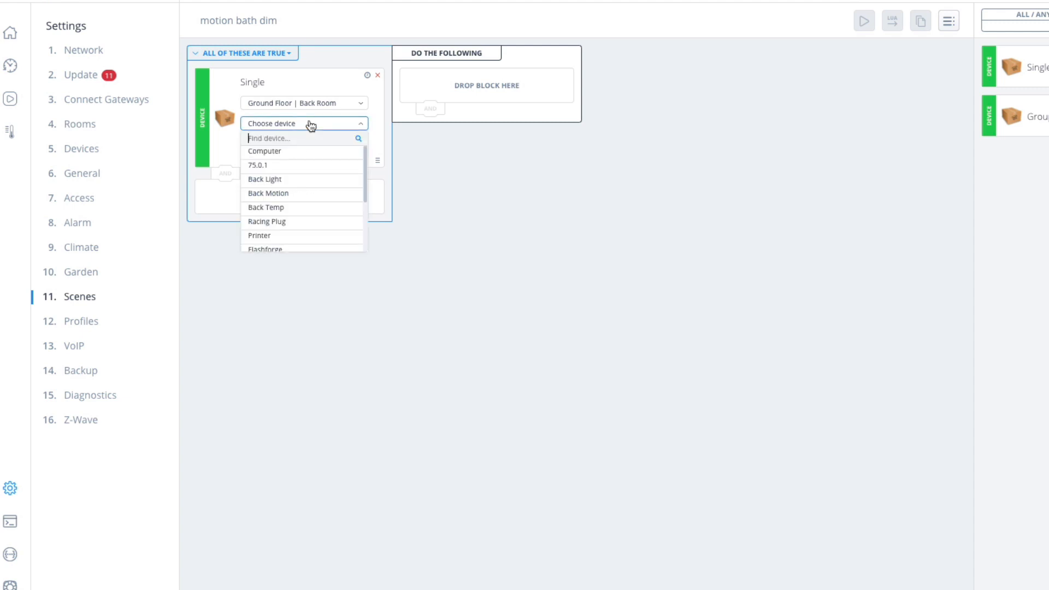
click(289, 195)
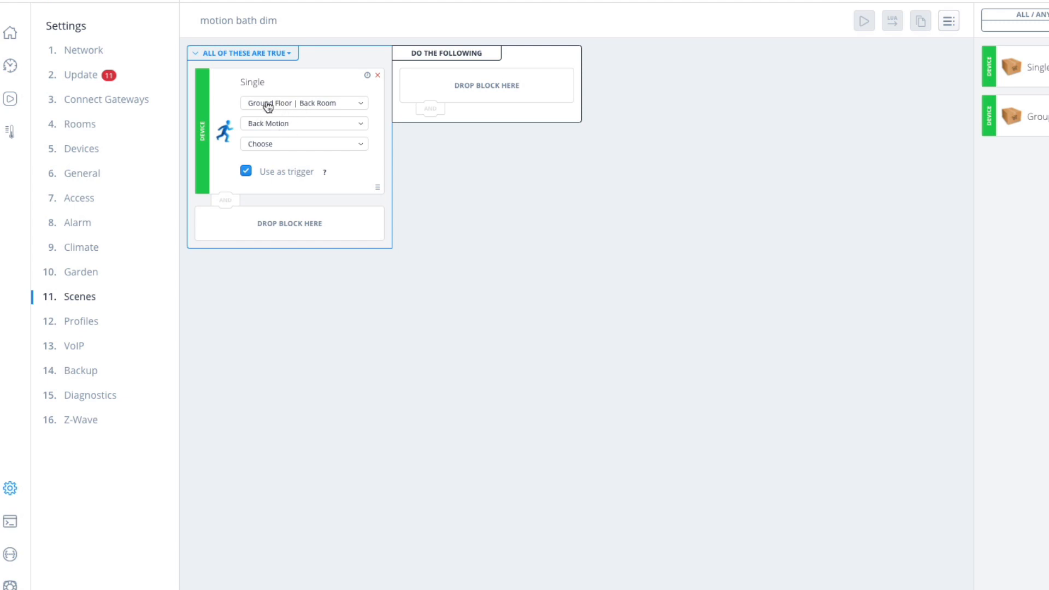
click(296, 145)
click(284, 157)
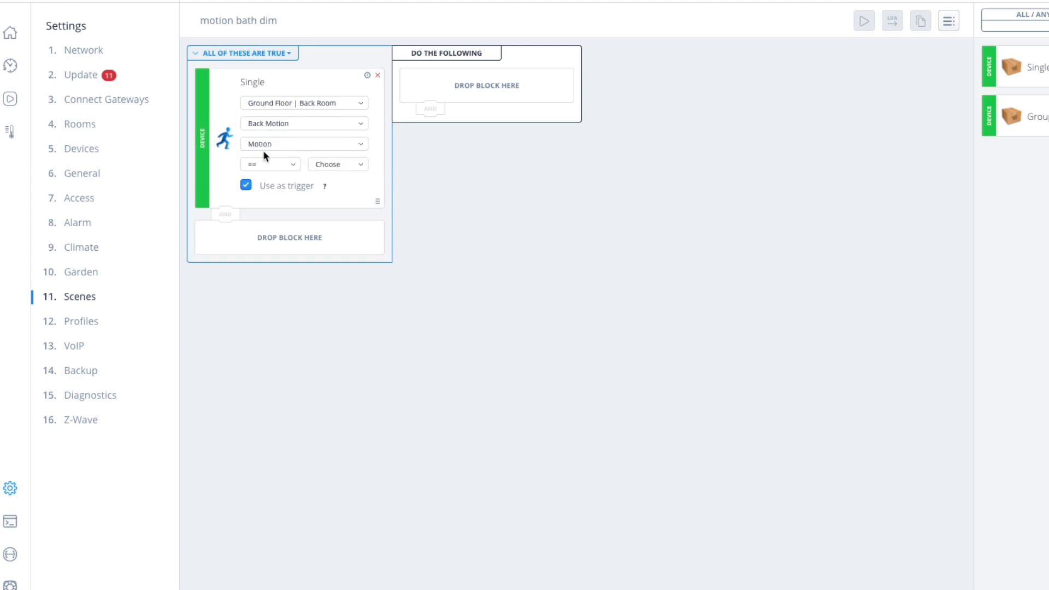
click(348, 167)
click(343, 188)
- Add a Variables condition below the motion condition that requires motionBathroom == dim
drag(1033, 162, 273, 255)
click(300, 256)
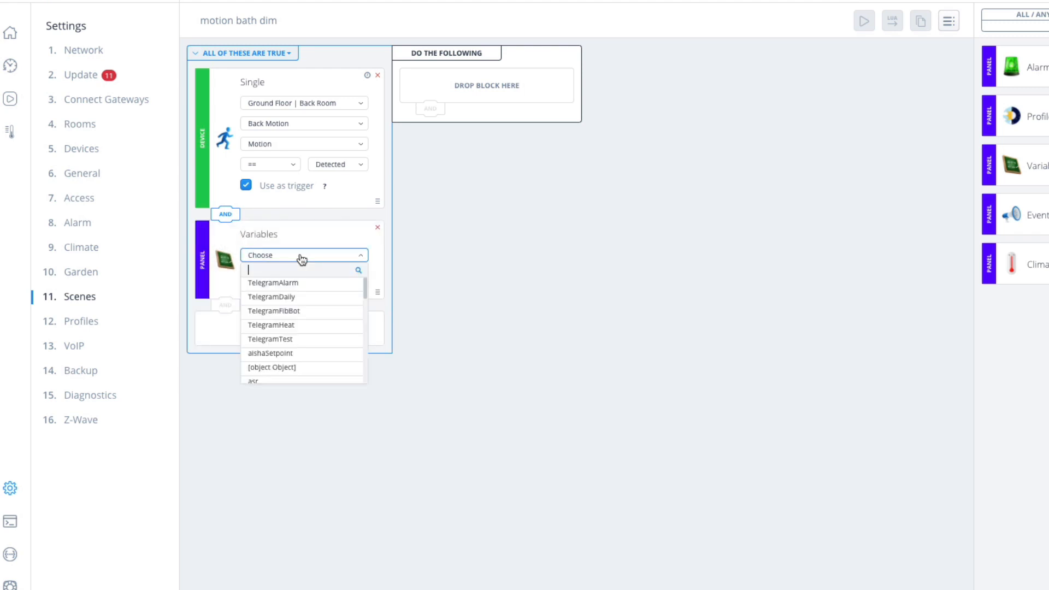
scroll(296, 330, down, 8)
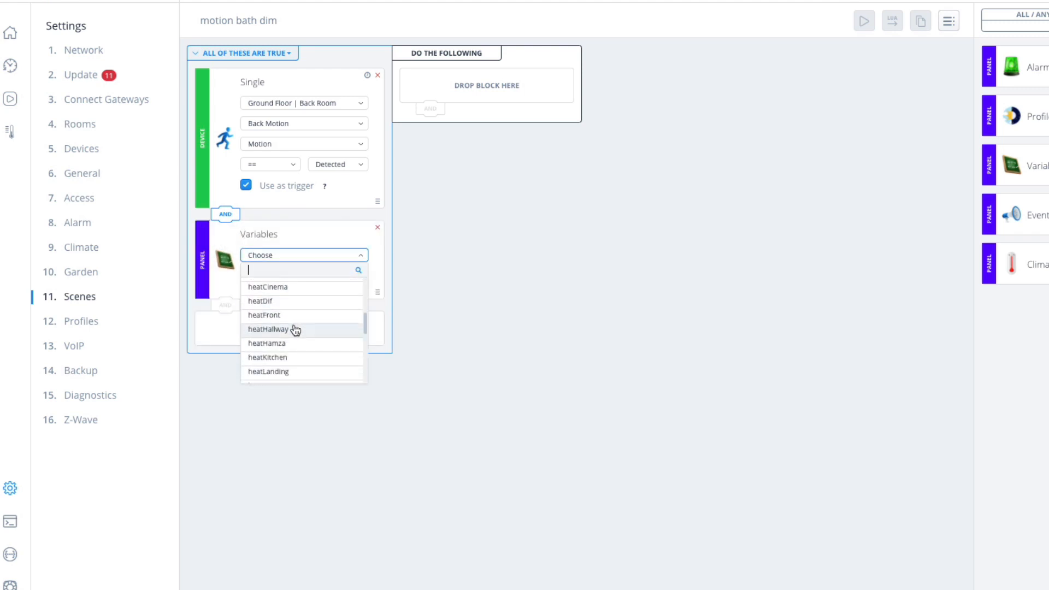
scroll(296, 330, down, 5)
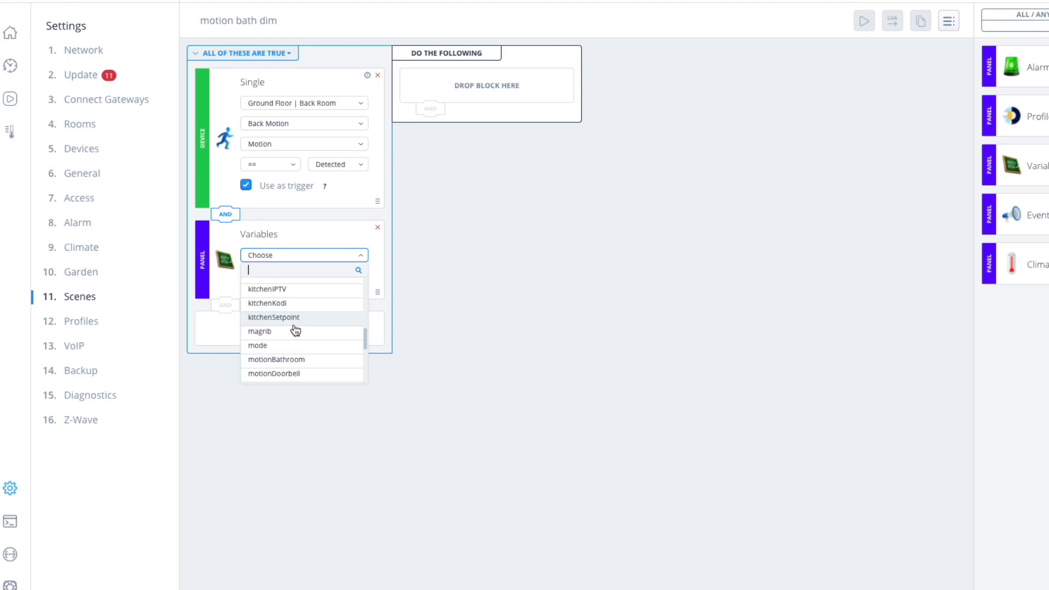
click(283, 360)
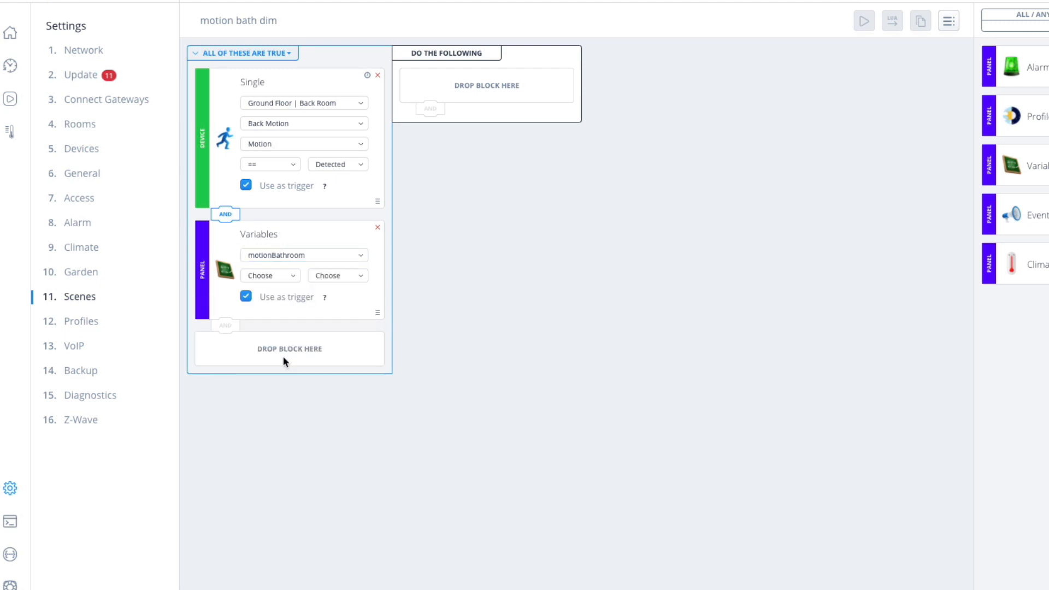
click(283, 277)
click(339, 277)
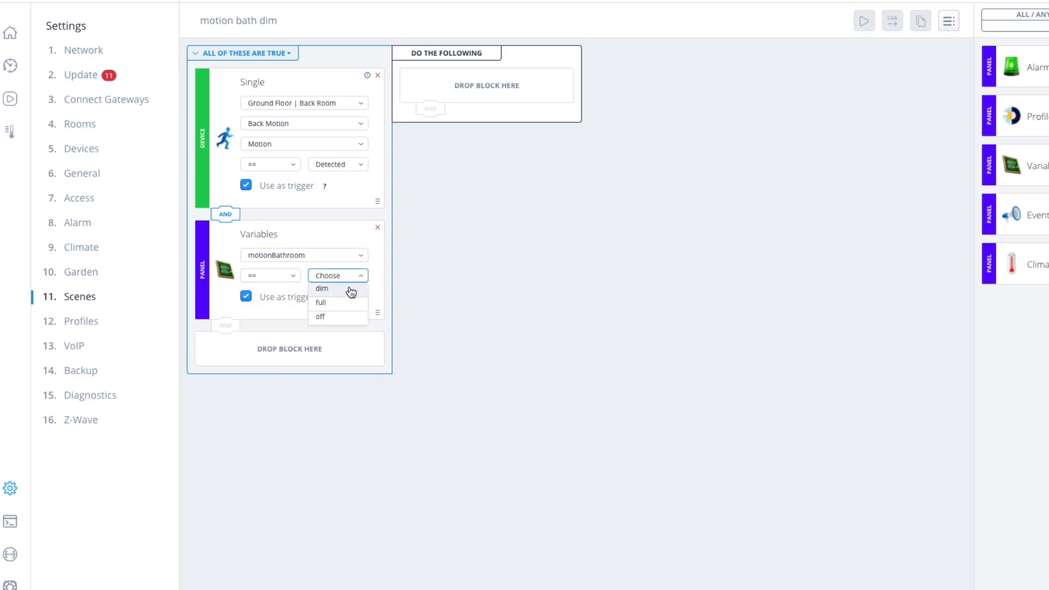
click(351, 290)
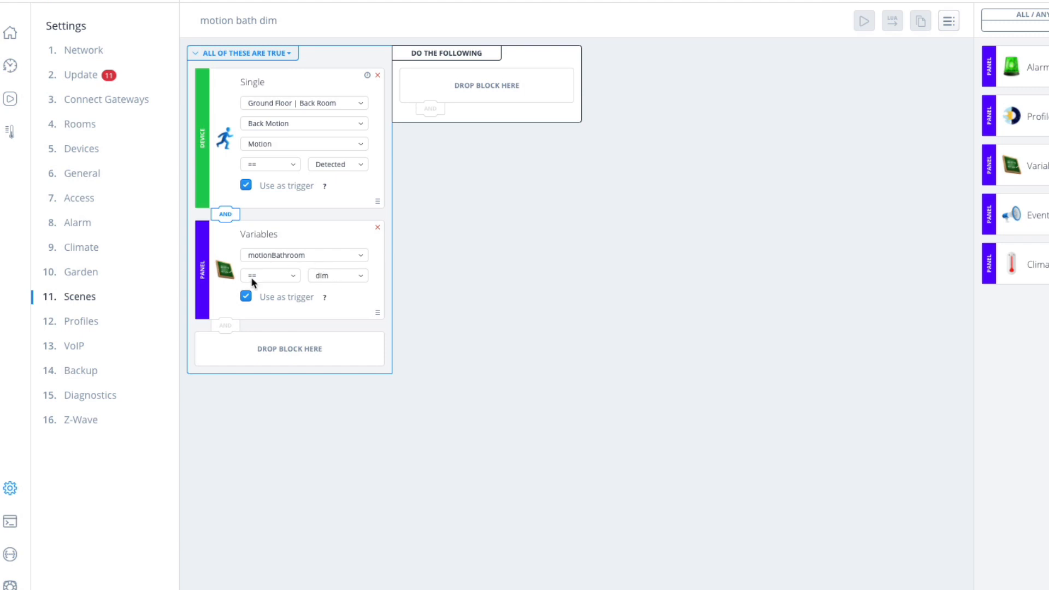
mouse_move(336, 294)
- Add a Single device action to the scene and choose Back Light in Ground Floor | Back Room
drag(1039, 68, 494, 86)
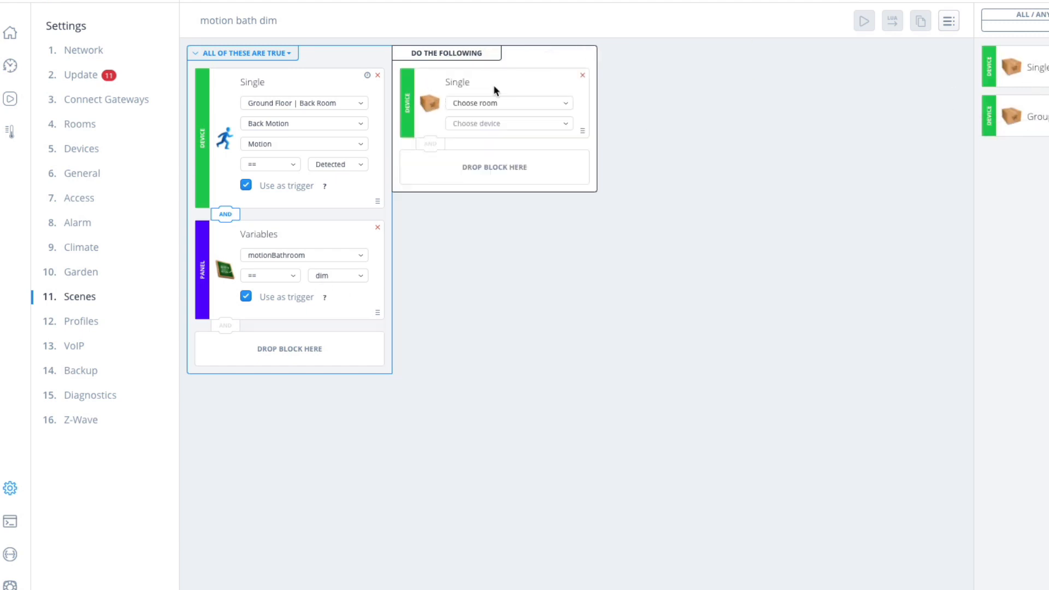
click(496, 106)
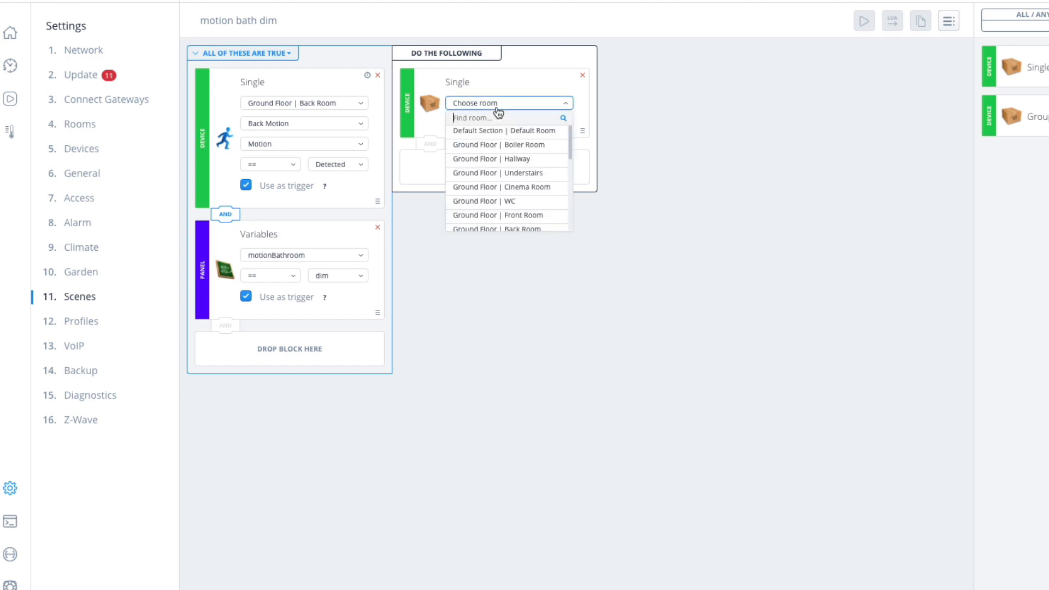
scroll(525, 210, down, 1)
click(523, 216)
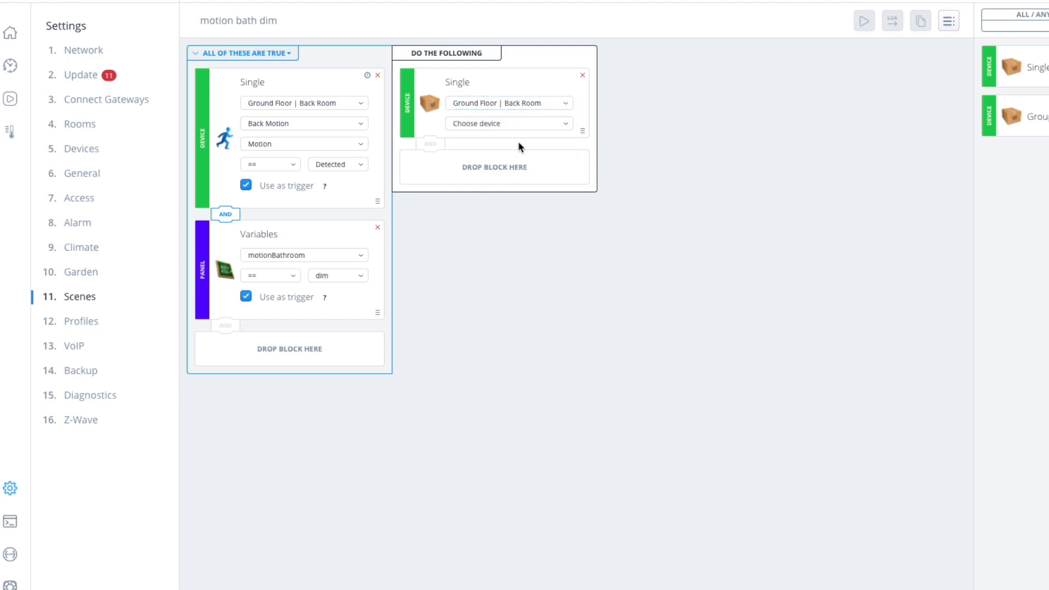
click(524, 125)
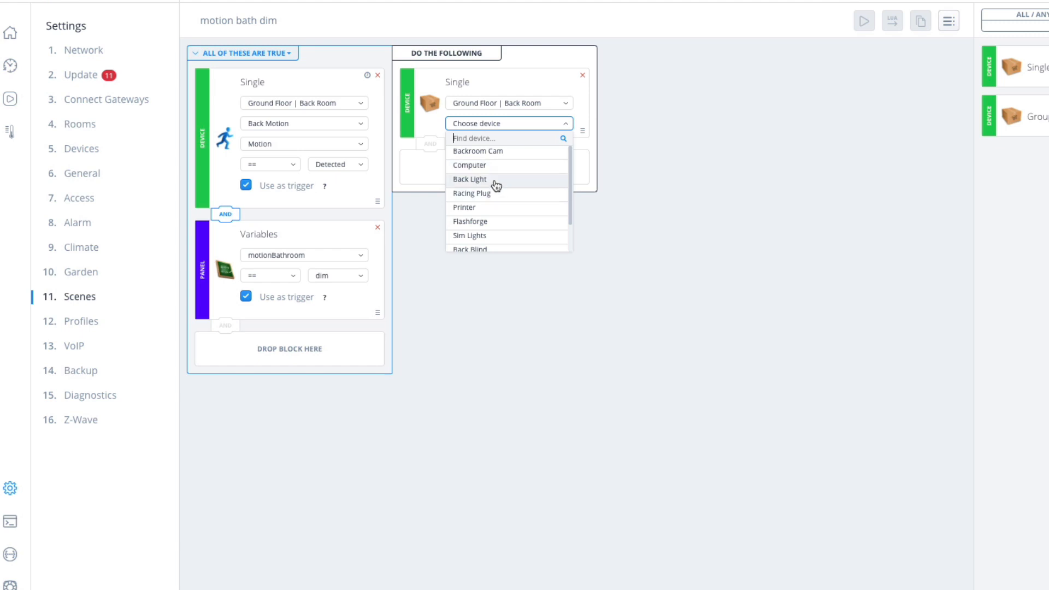
click(496, 184)
- Make the Back Light action set the brightness to 10%
click(504, 144)
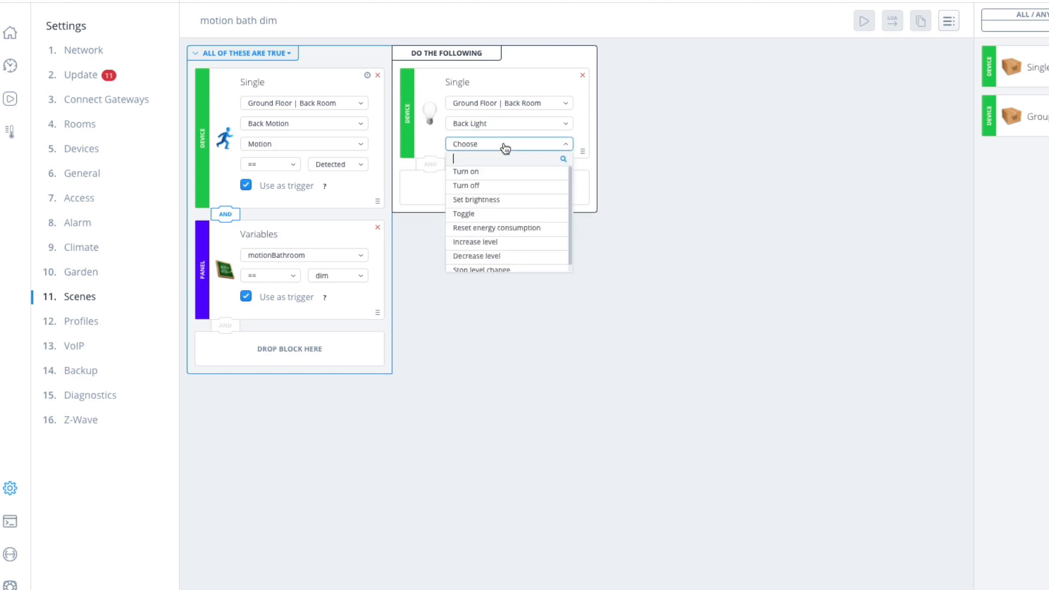
click(496, 202)
click(542, 144)
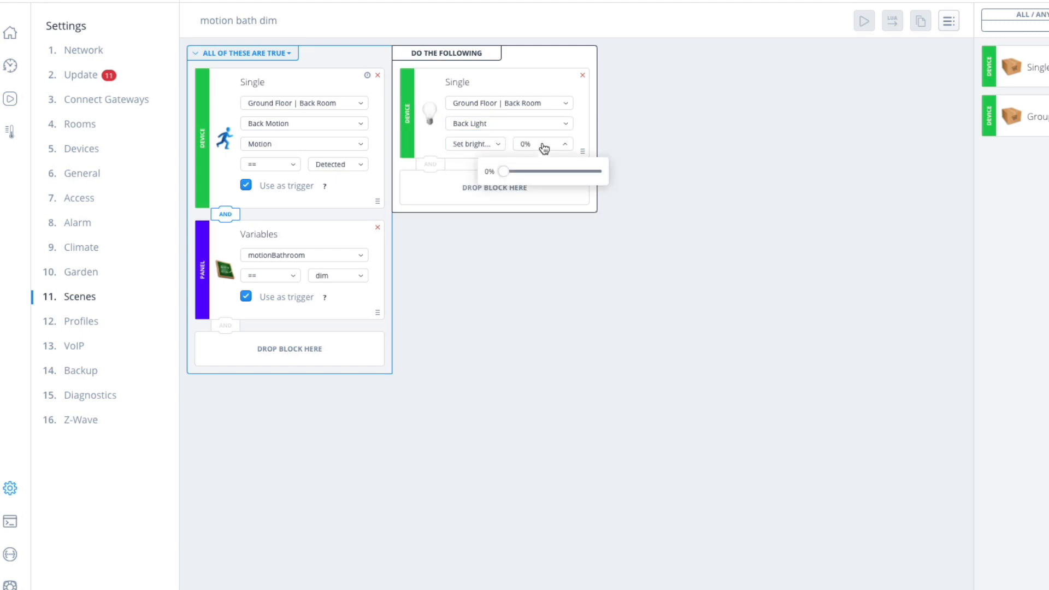
drag(507, 173, 516, 174)
click(552, 254)
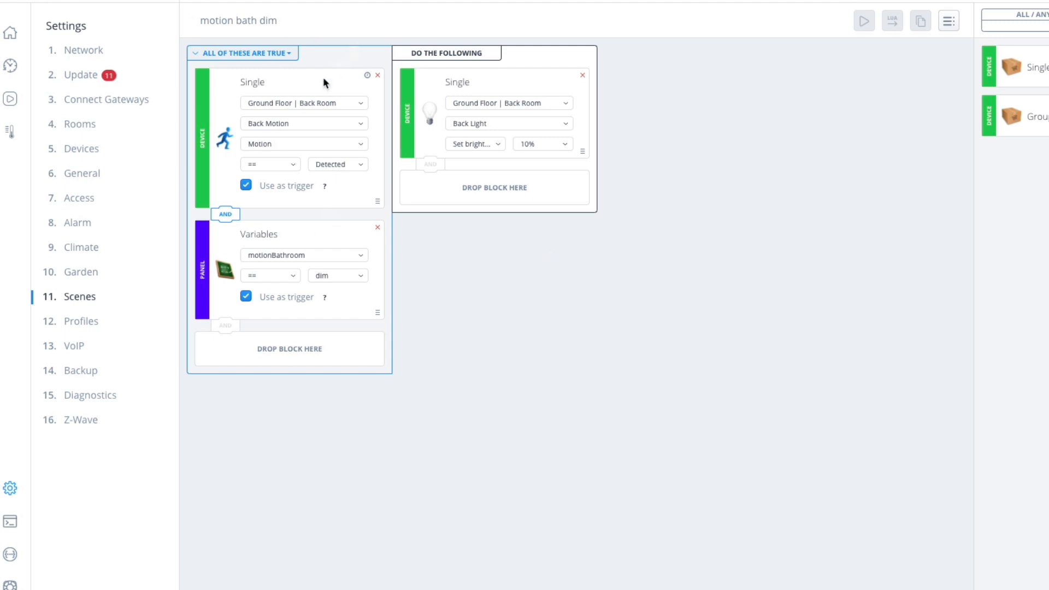
- Change the value in the motionBathroom condition to full
click(363, 278)
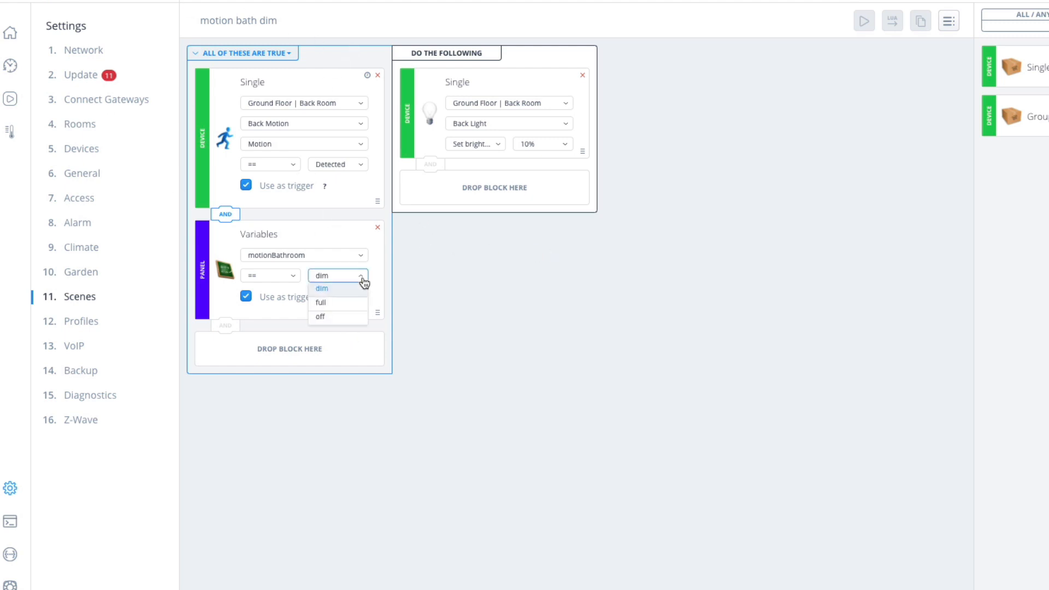
click(321, 302)
mouse_move(328, 308)
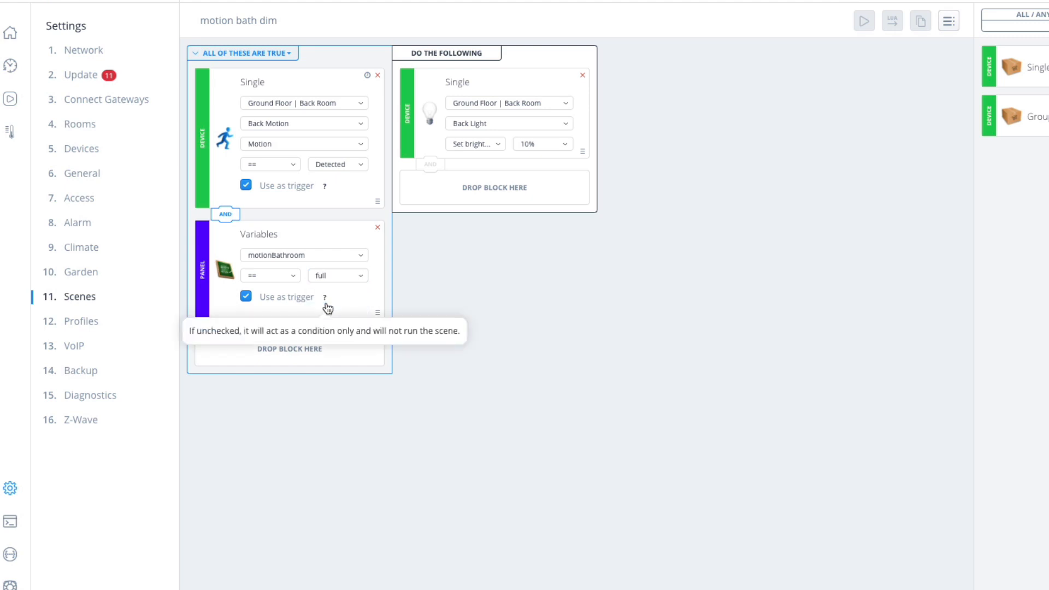
- Set the brightness in the Back Light action to 100%
click(551, 146)
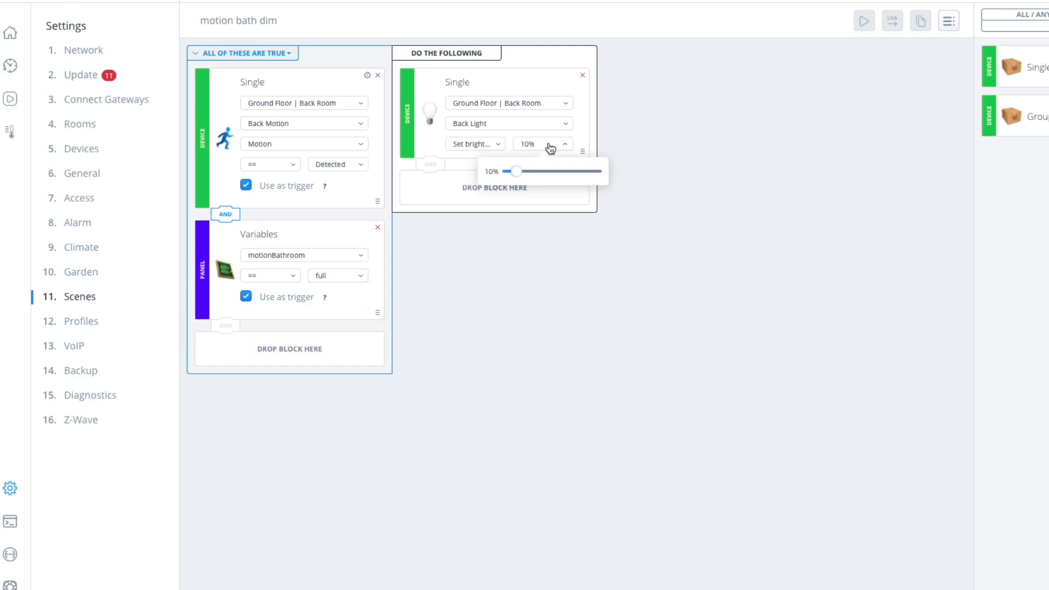
drag(515, 172, 622, 177)
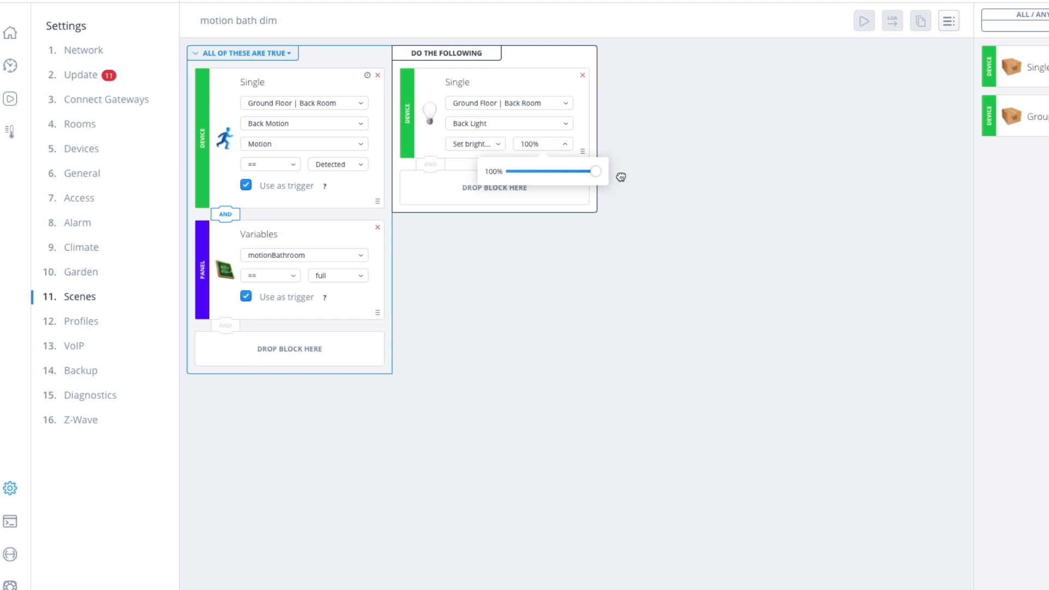
click(574, 231)
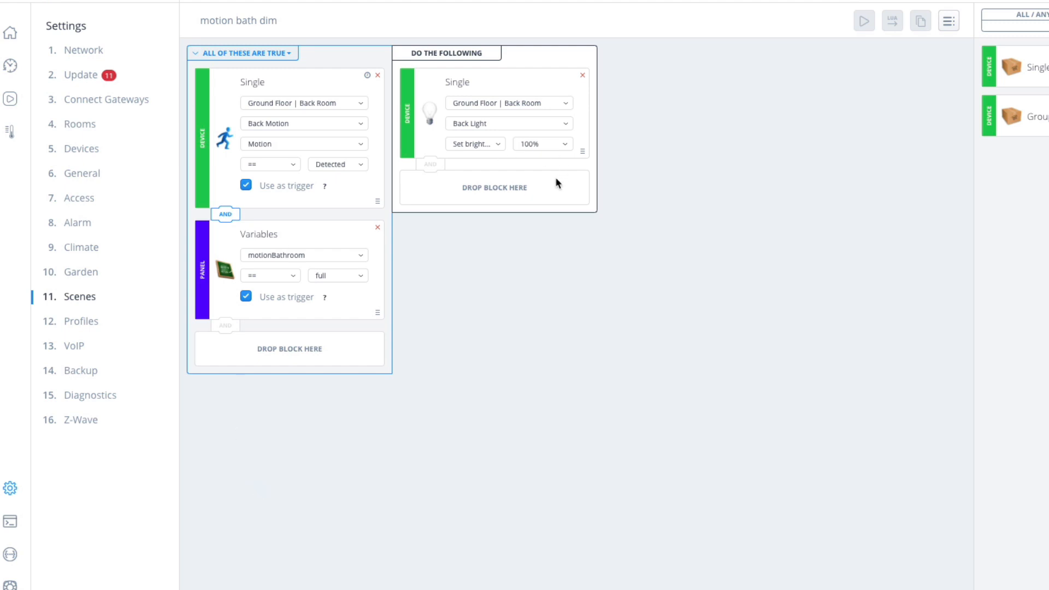
- Leave the scene editor without saving the changes and delete the motion bath dim scene
click(951, 19)
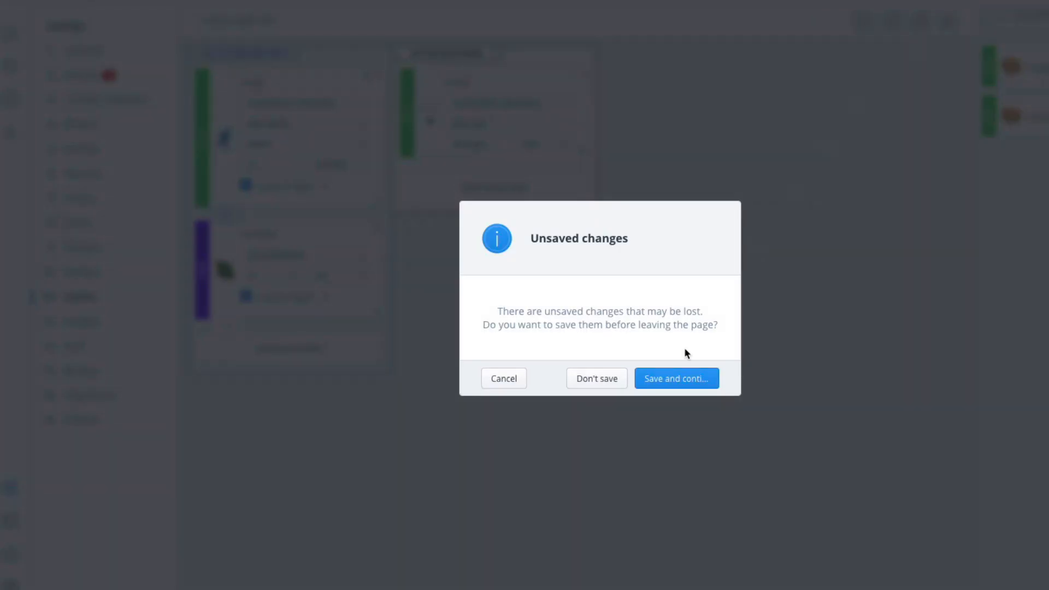
click(611, 379)
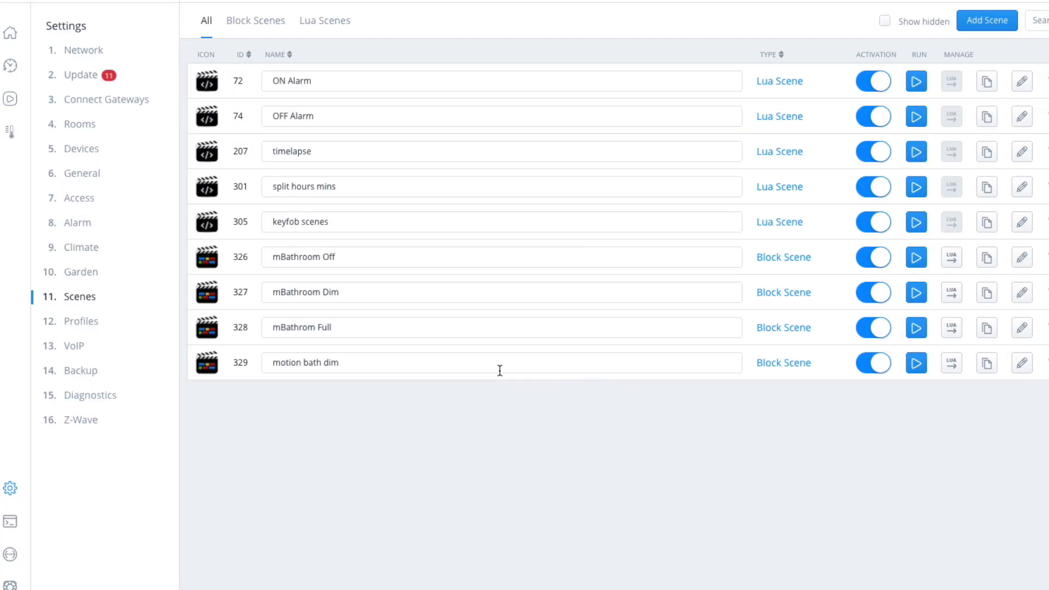
click(1040, 379)
click(1042, 398)
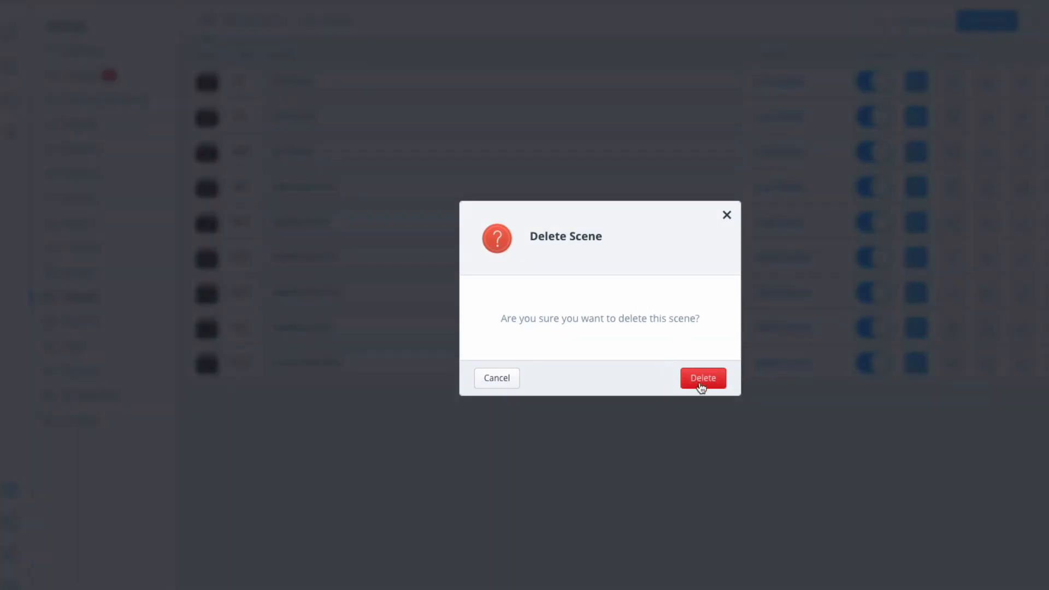
click(700, 381)
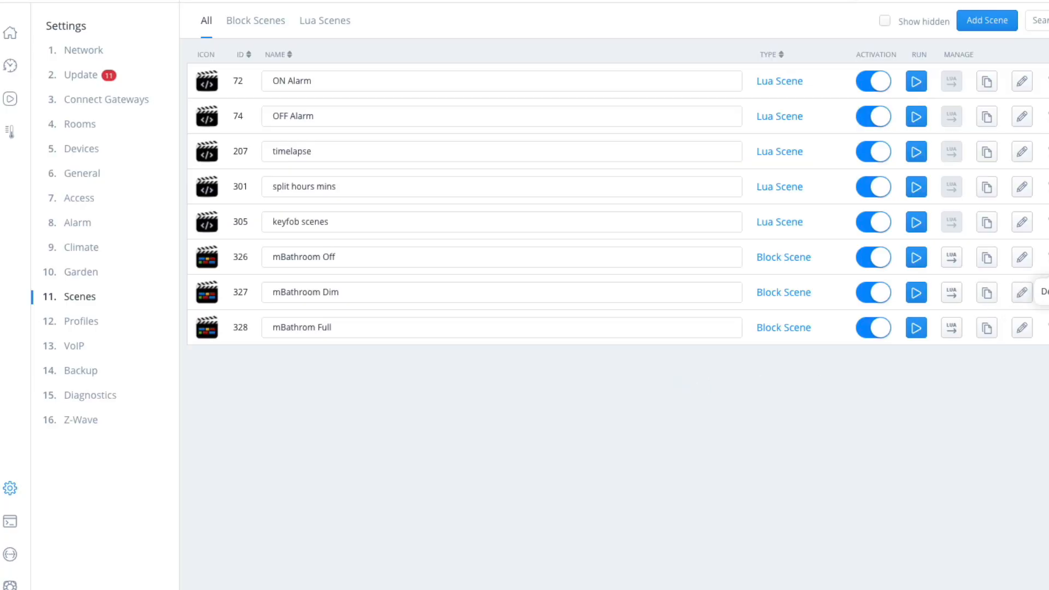
- Delete the remaining block scenes mBathroom Off, mBathroom Dim and mBathrom Full
click(1048, 257)
click(707, 380)
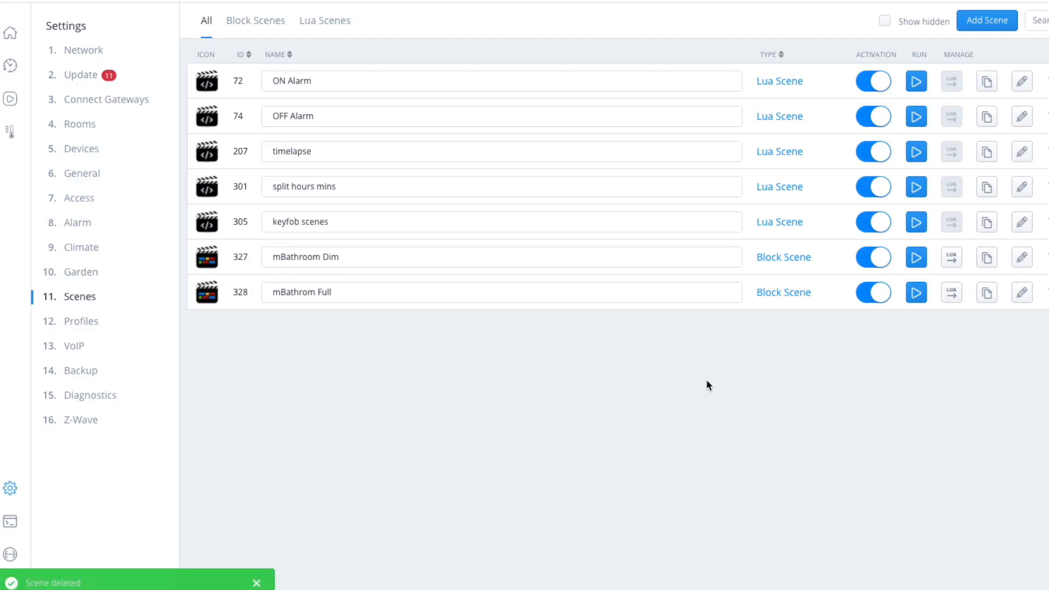
click(1047, 257)
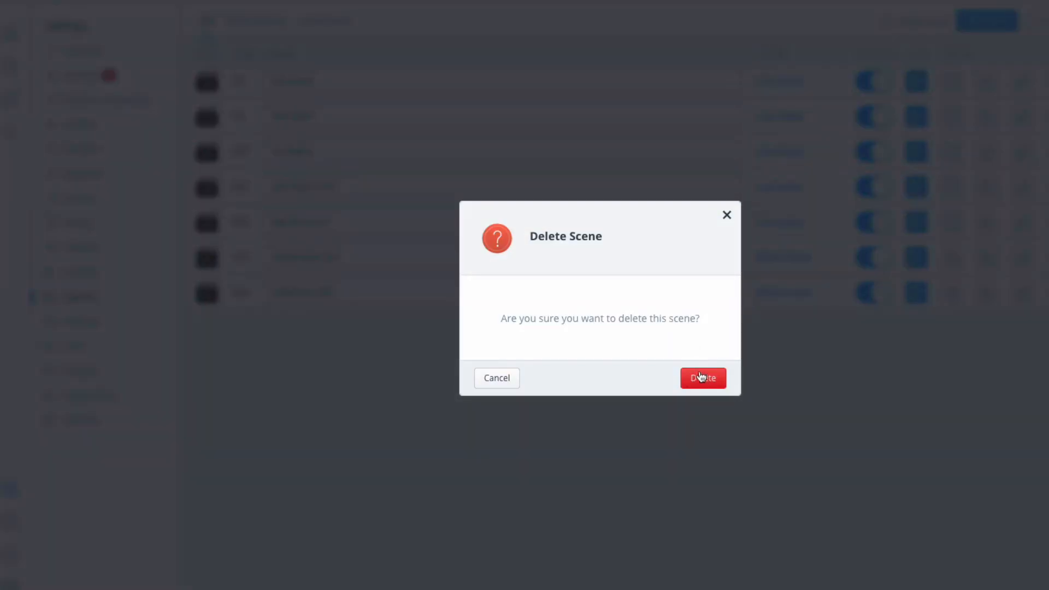
click(703, 379)
click(1047, 257)
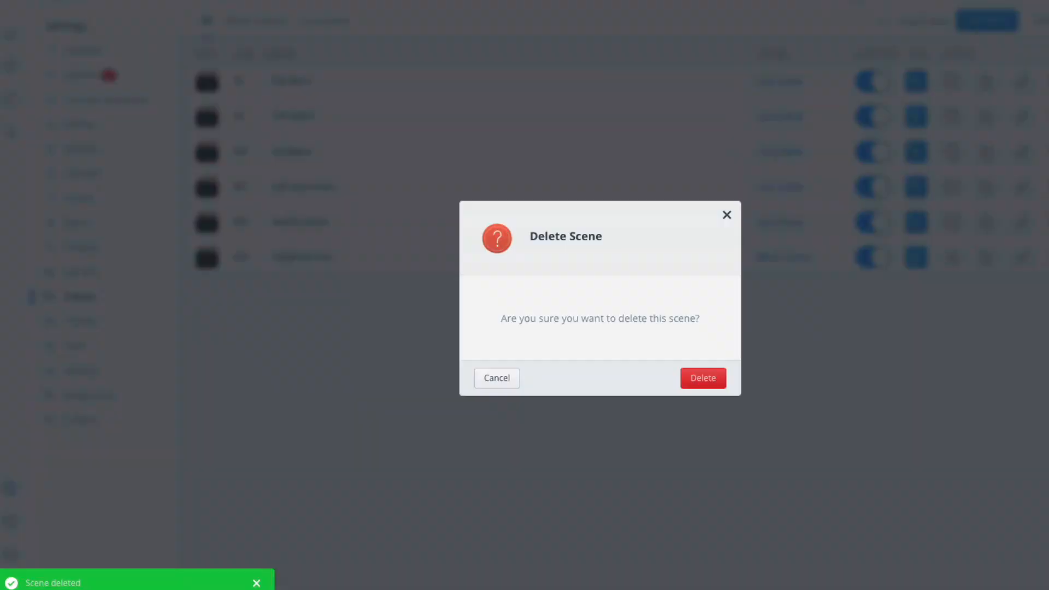
click(717, 375)
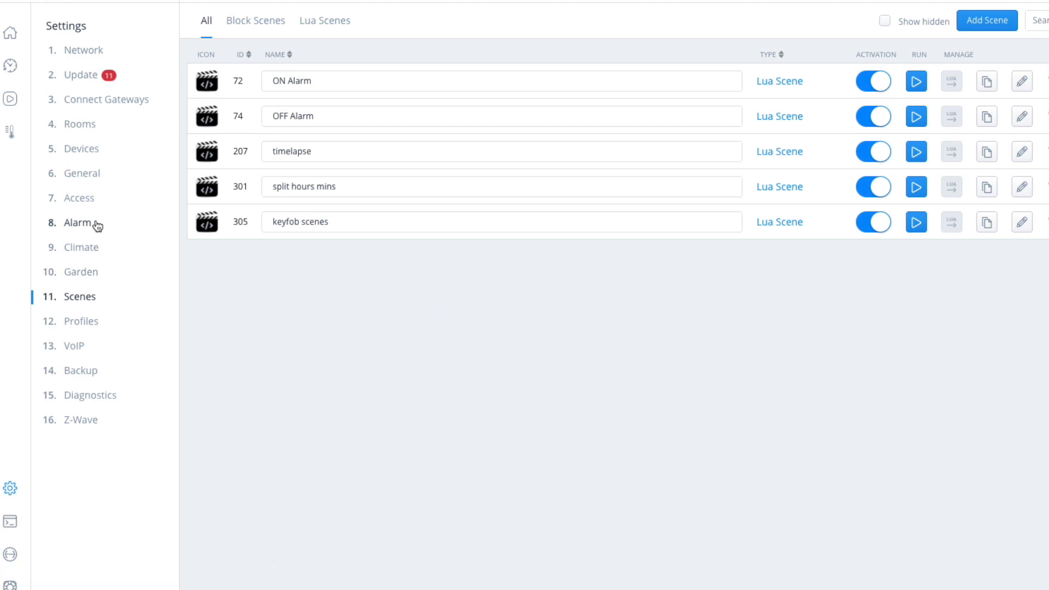
- Delete the enumerated variable motionBathroom from the variables list in the general settings
click(93, 179)
click(381, 24)
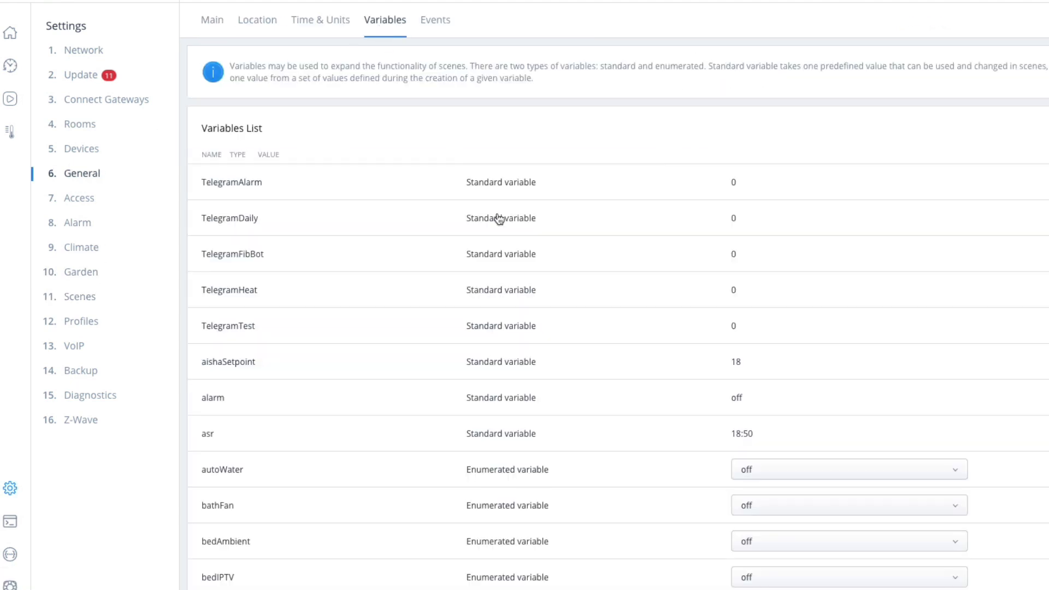
scroll(493, 263, down, 1)
scroll(494, 264, down, 20)
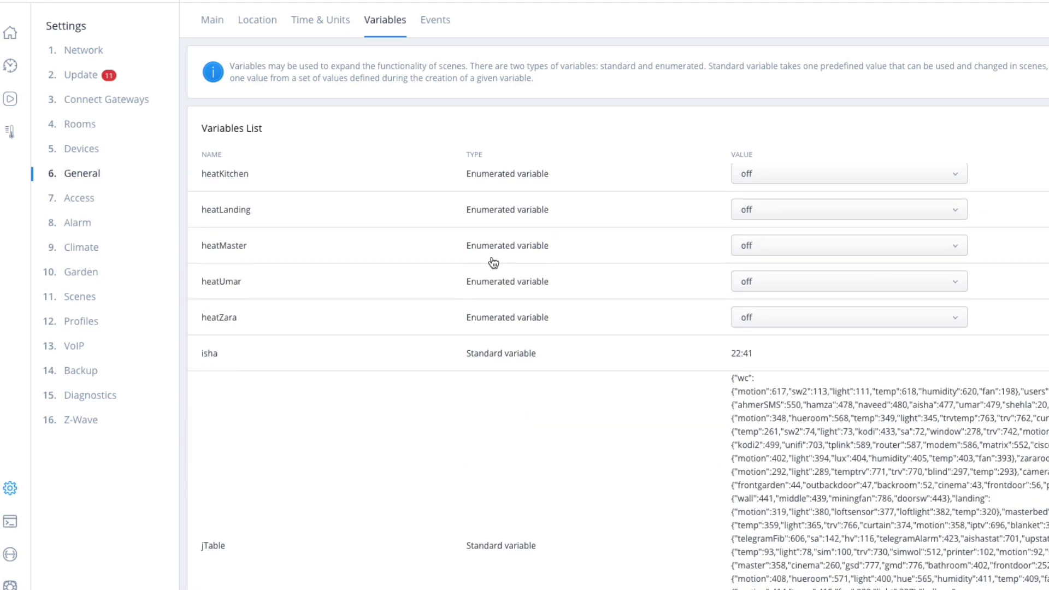
scroll(494, 264, down, 15)
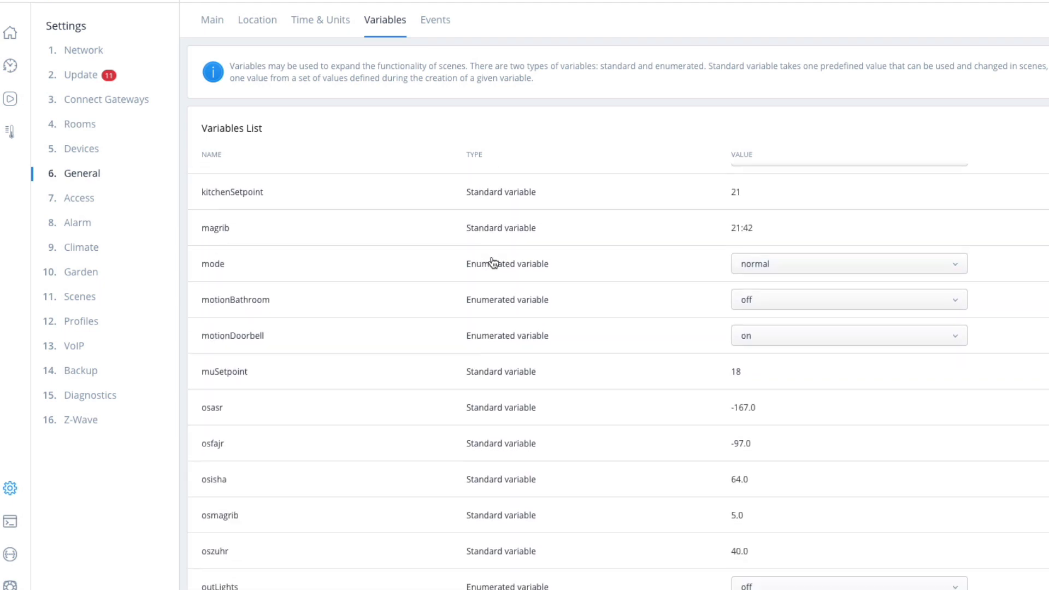
scroll(493, 264, up, 2)
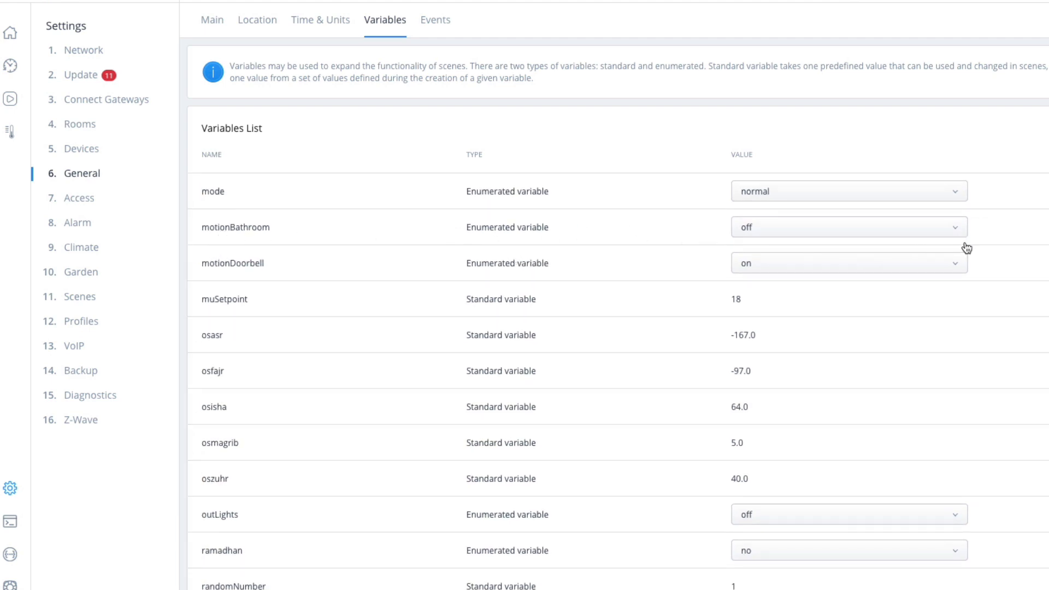
click(1048, 228)
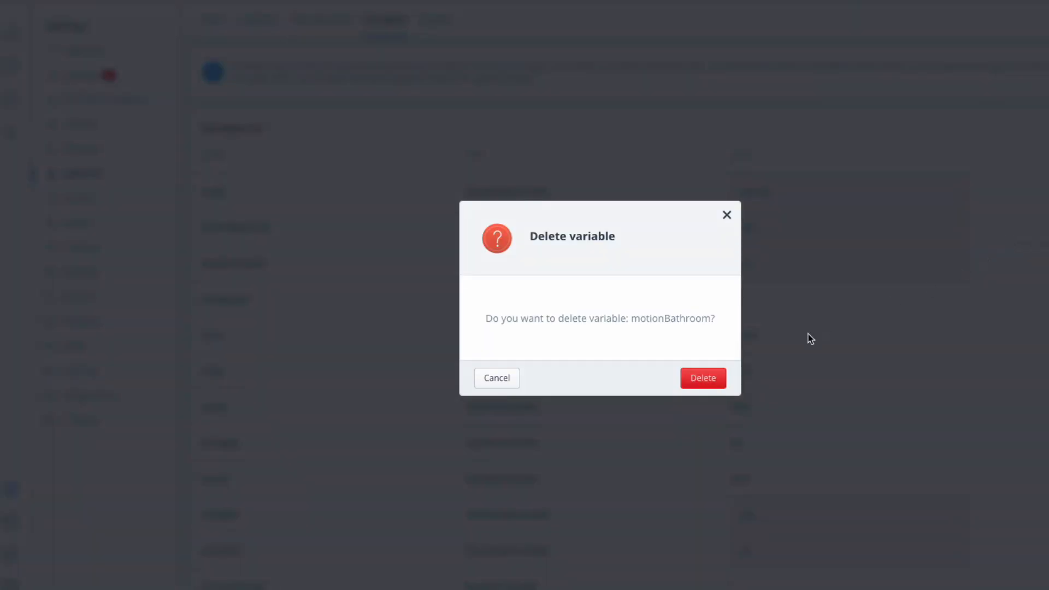
click(714, 378)
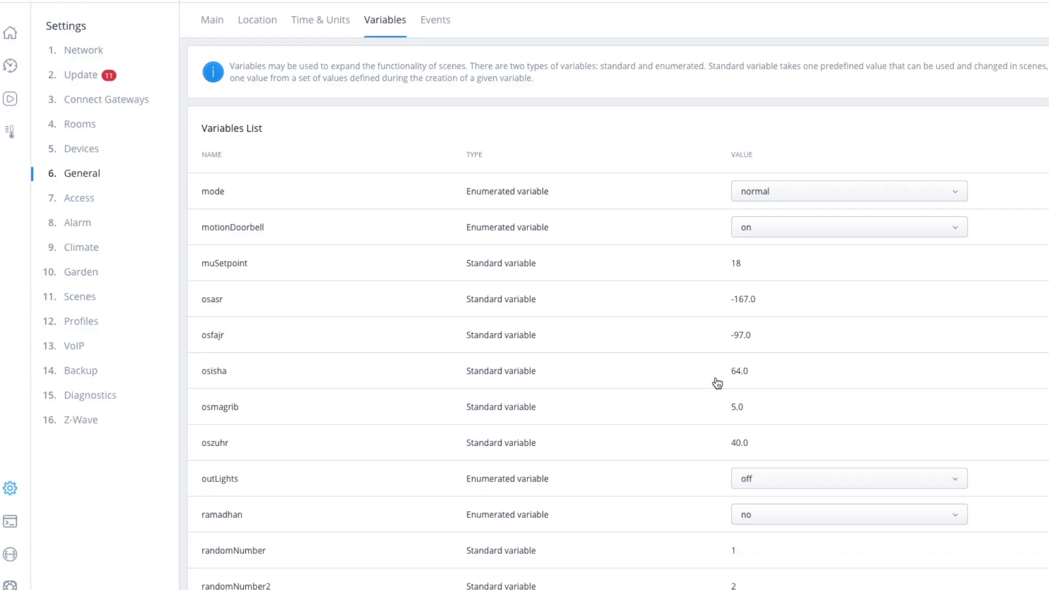